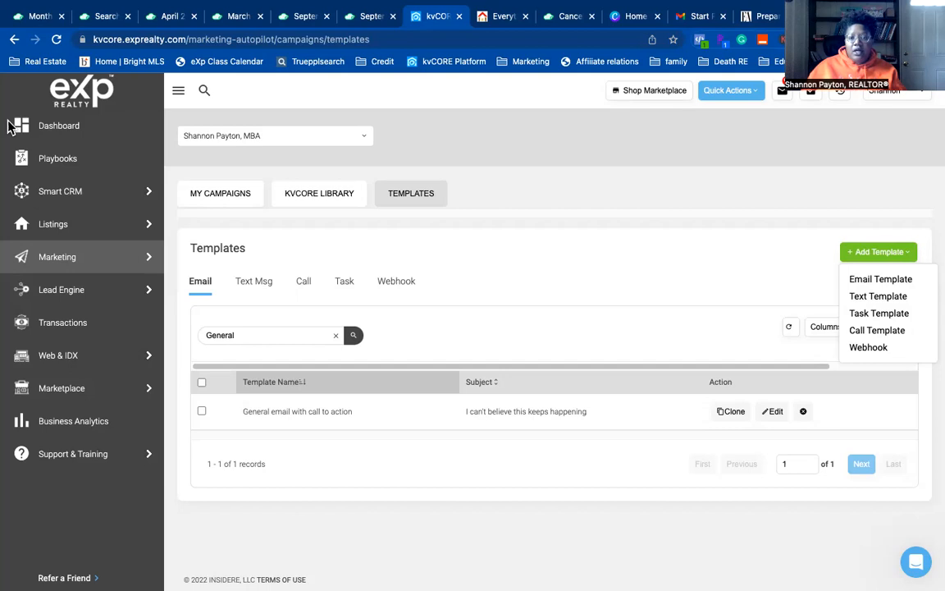
- Add a new email template and choose the Advanced Editor, bringing up its confirmation
{"action": "left_click", "coordinate": [880, 281]}
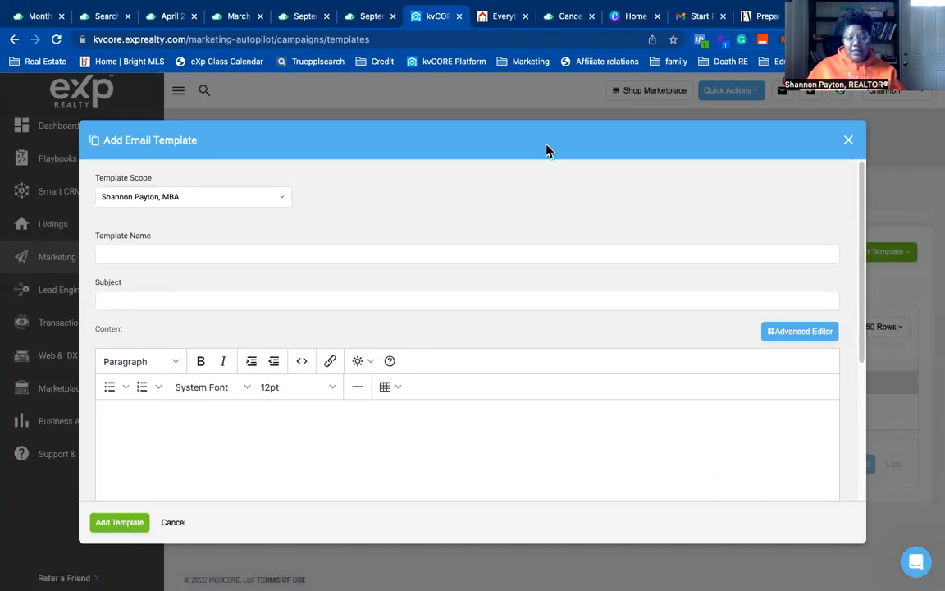
{"action": "left_click_drag", "start_coordinate": [544, 218], "coordinate": [851, 165]}
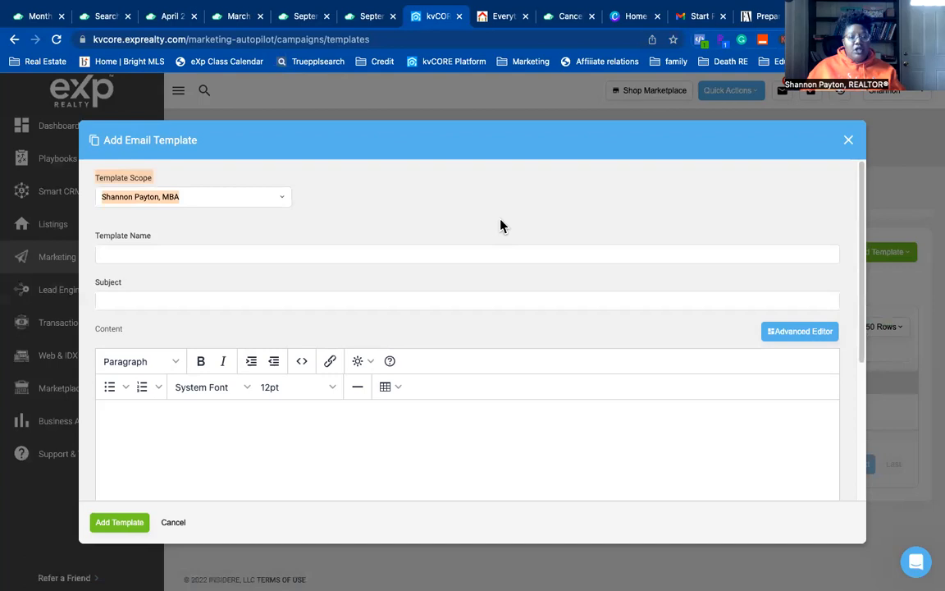
{"action": "left_click", "coordinate": [804, 334]}
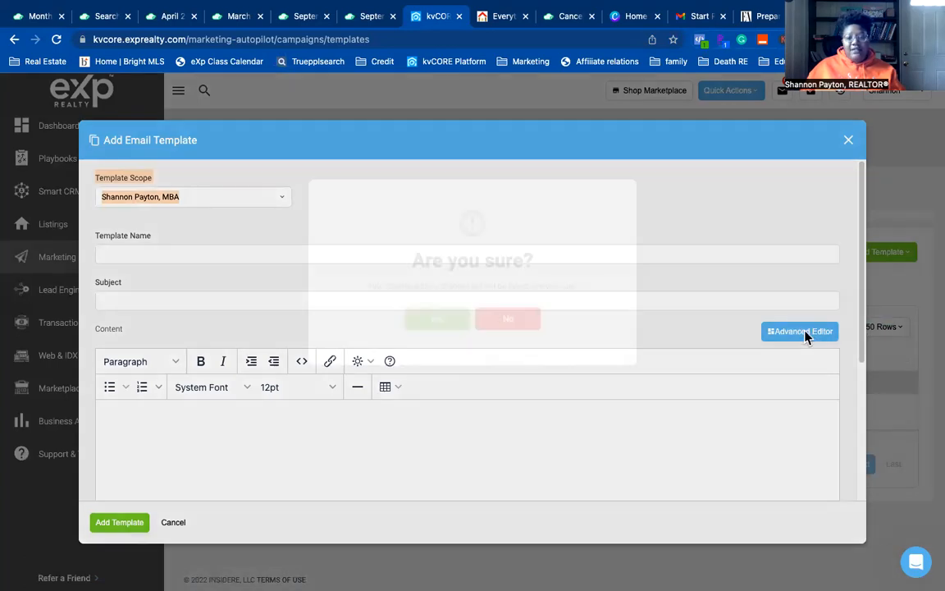
- Confirm the drag-and-drop editor and name the template 'General Bullet email template'
{"action": "left_click", "coordinate": [452, 322]}
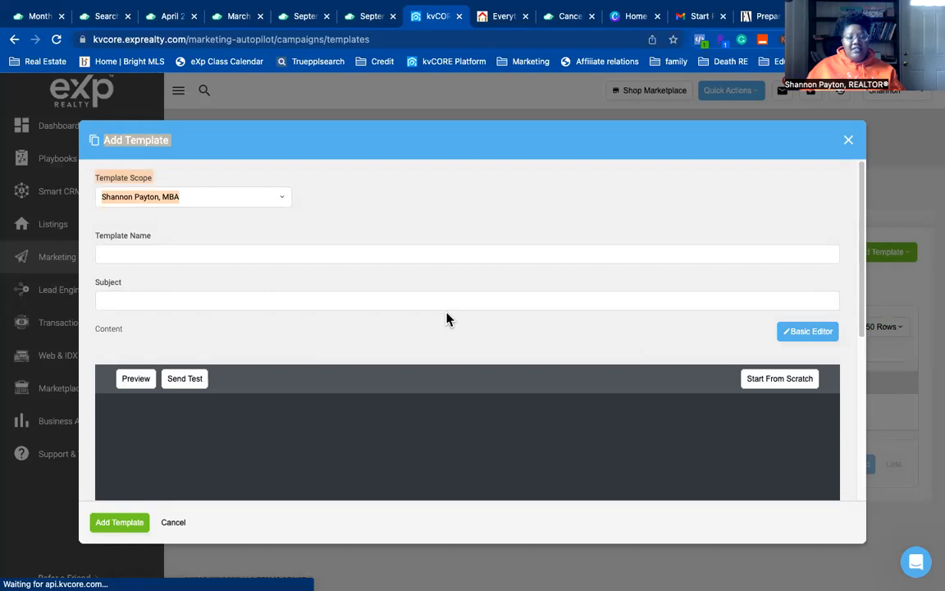
{"action": "left_click", "coordinate": [477, 259]}
{"action": "type", "text": "Genral B"}
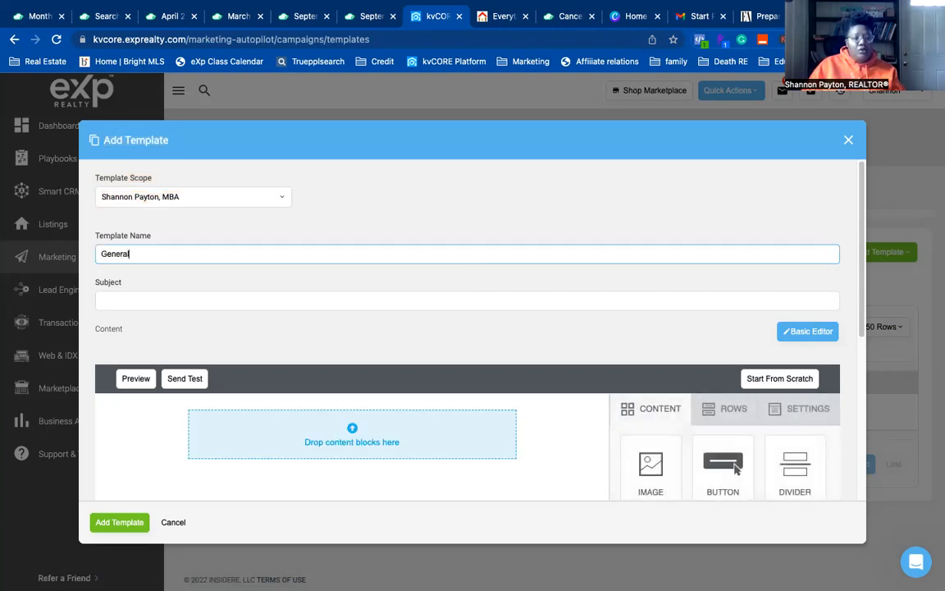
{"action": "type", "text": "ullet email temaplte"}
{"action": "key", "text": "BackSpace"}
{"action": "key", "text": "BackSpace"}
{"action": "key", "text": "BackSpace"}
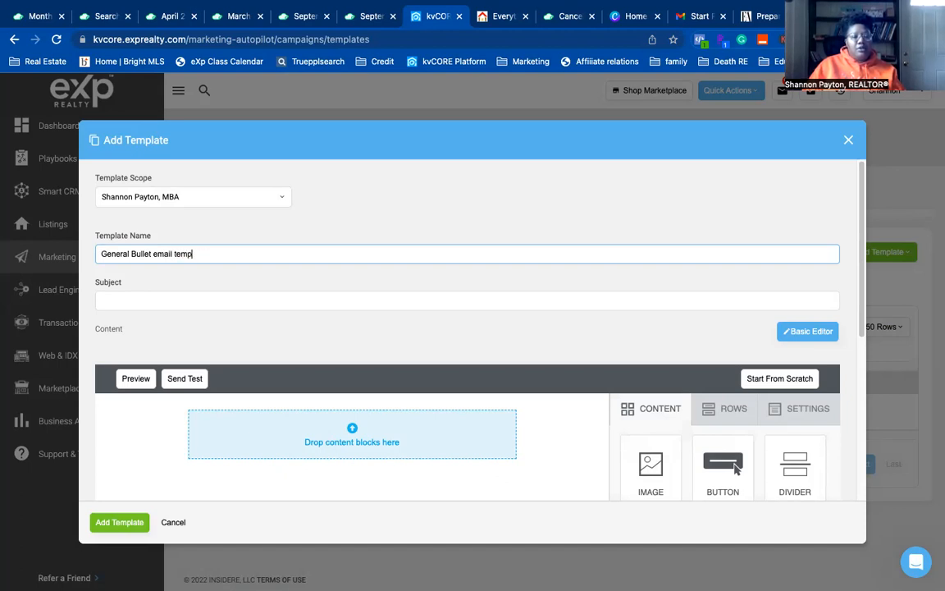
- Enter the subject line 'Oh my goodness I'm Shocked'
{"action": "left_click", "coordinate": [532, 300]}
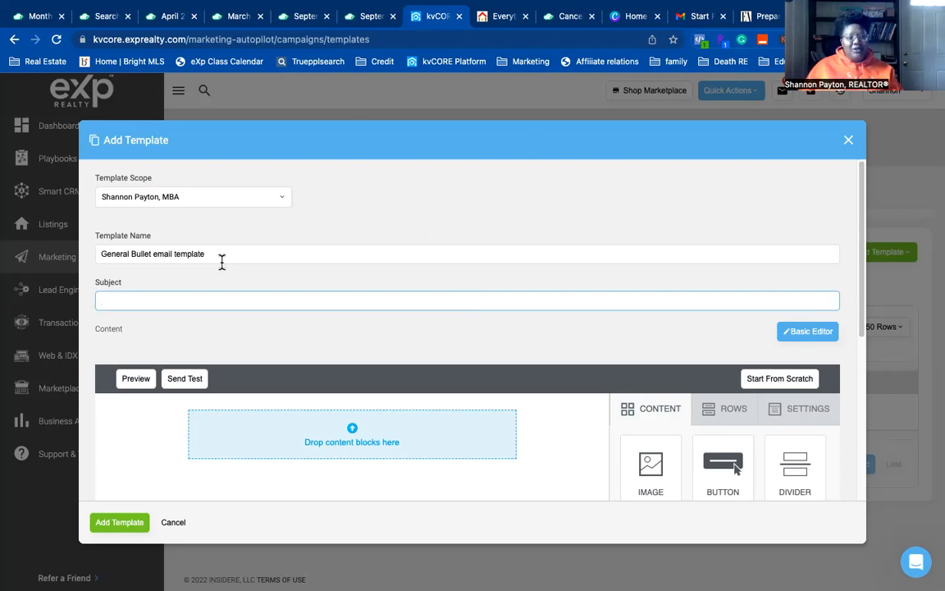
{"action": "type", "text": "Oh my goodness. C"}
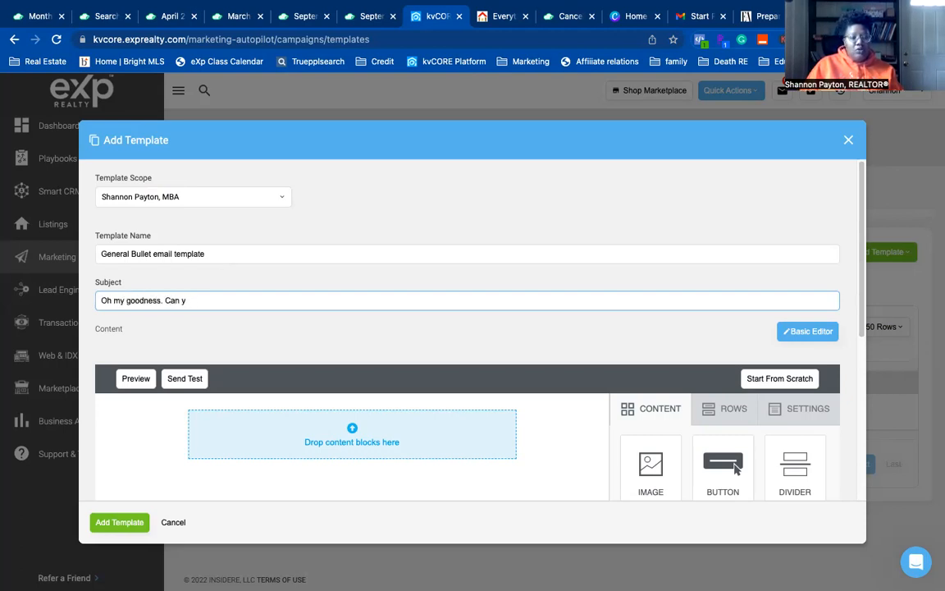
{"action": "key", "text": "BackSpace"}
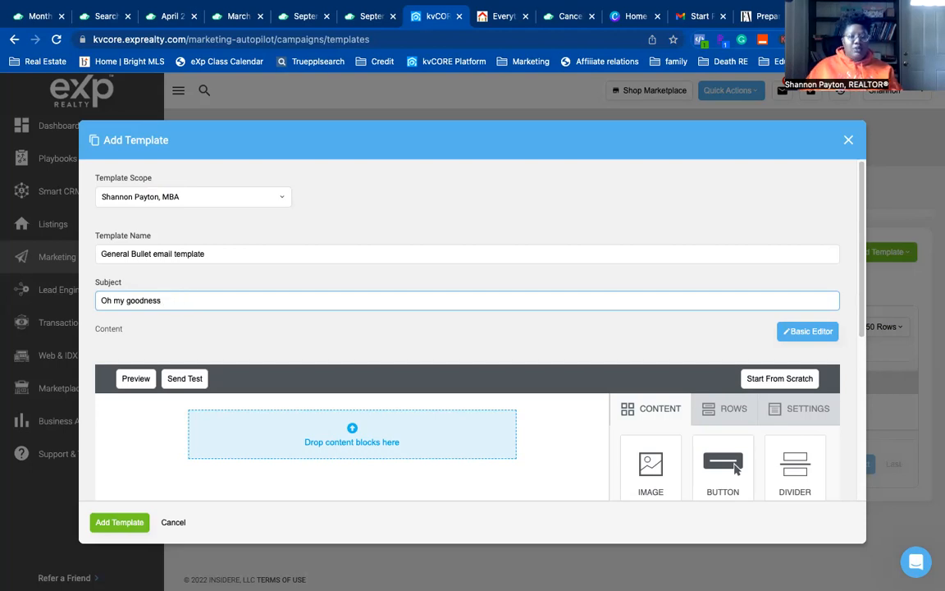
{"action": "scroll", "coordinate": [465, 291], "scroll_direction": "down", "scroll_amount": 1}
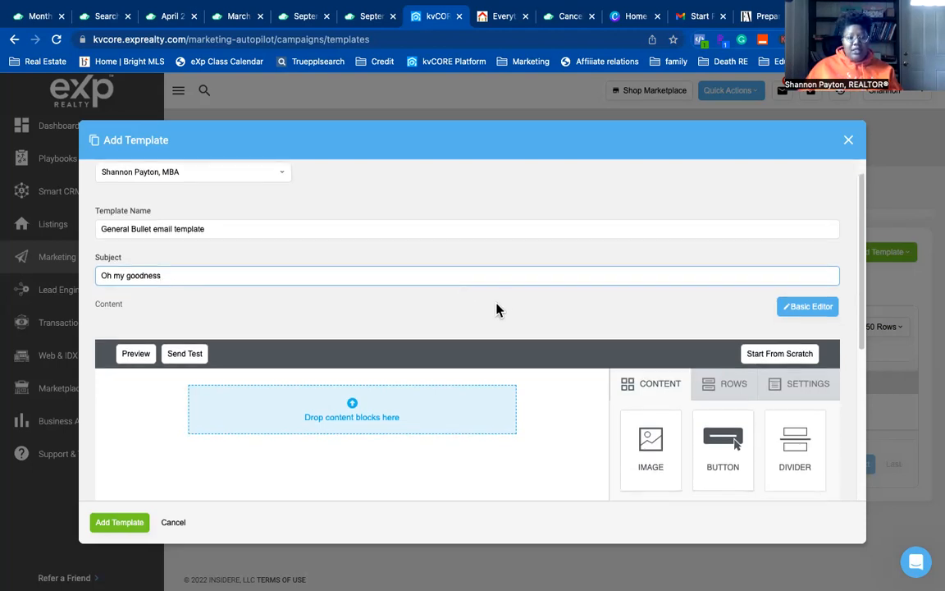
{"action": "type", "text": "I'm Shocked"}
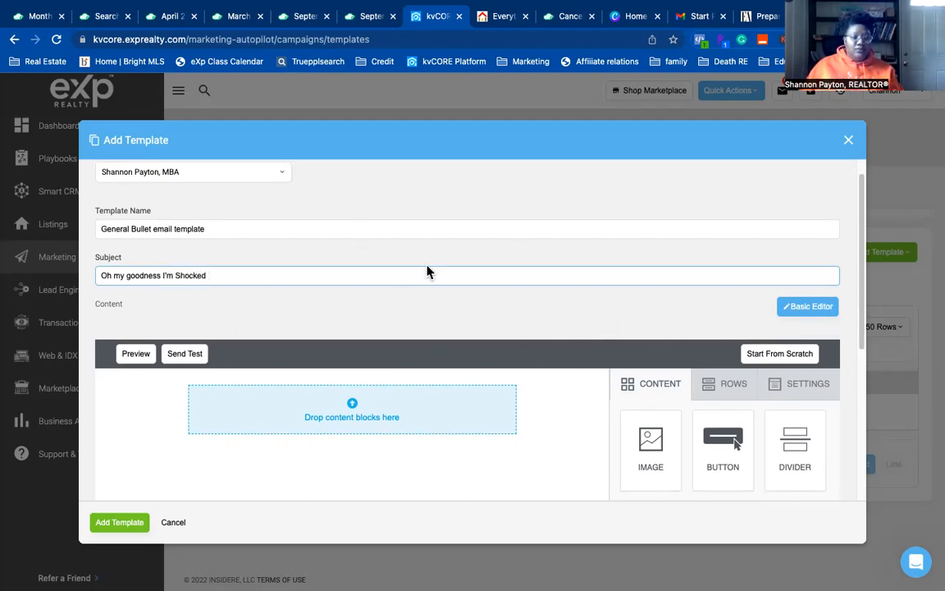
{"action": "scroll", "coordinate": [426, 272], "scroll_direction": "down", "scroll_amount": 3}
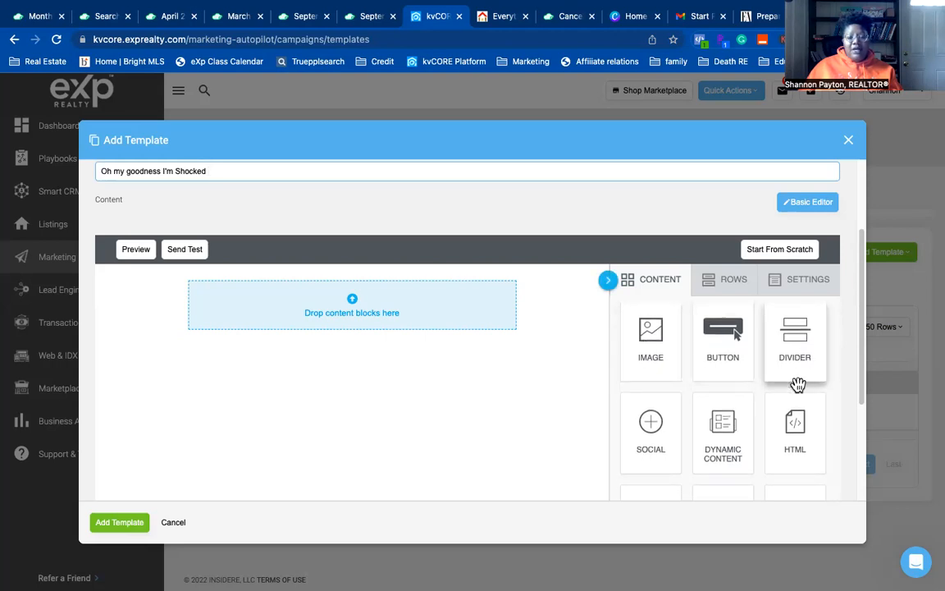
{"action": "scroll", "coordinate": [681, 453], "scroll_direction": "down", "scroll_amount": 1}
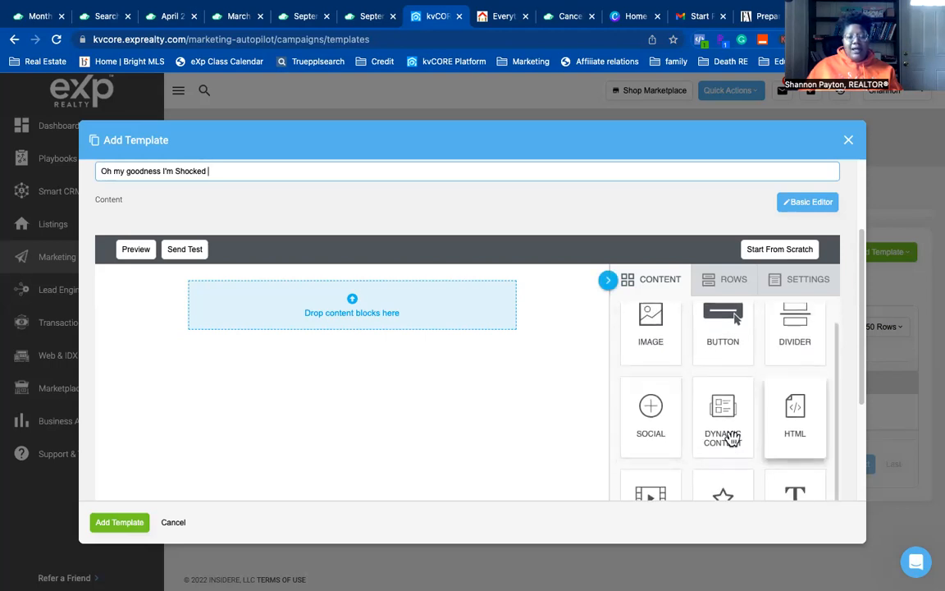
{"action": "scroll", "coordinate": [789, 443], "scroll_direction": "down", "scroll_amount": 5}
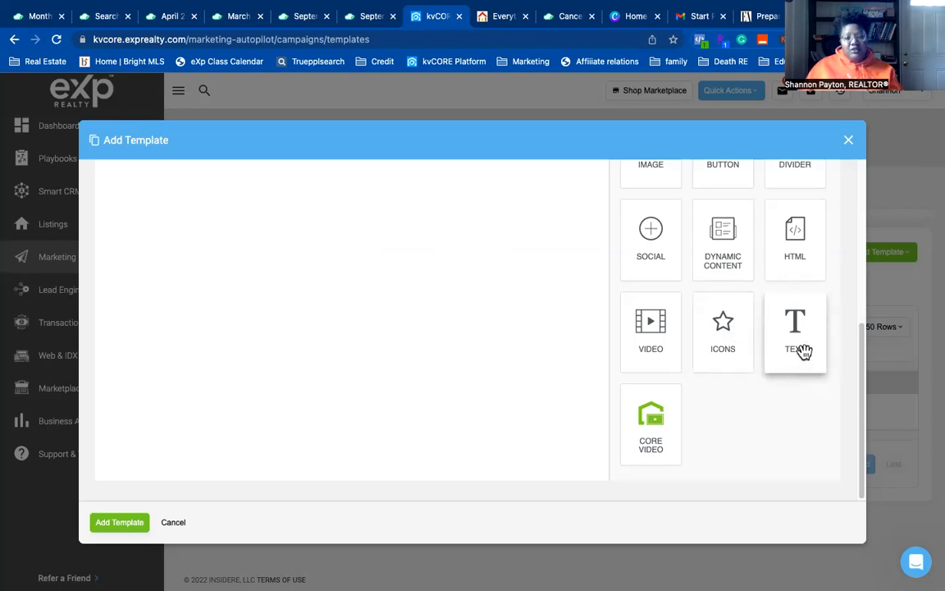
{"action": "scroll", "coordinate": [802, 352], "scroll_direction": "up", "scroll_amount": 1}
{"action": "scroll", "coordinate": [656, 326], "scroll_direction": "up", "scroll_amount": 5}
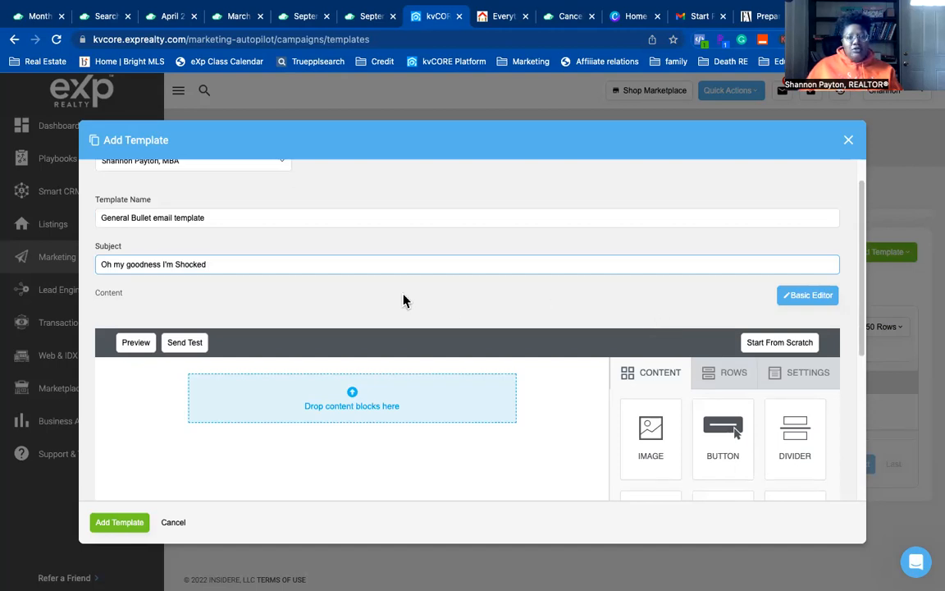
{"action": "scroll", "coordinate": [358, 400], "scroll_direction": "down", "scroll_amount": 3}
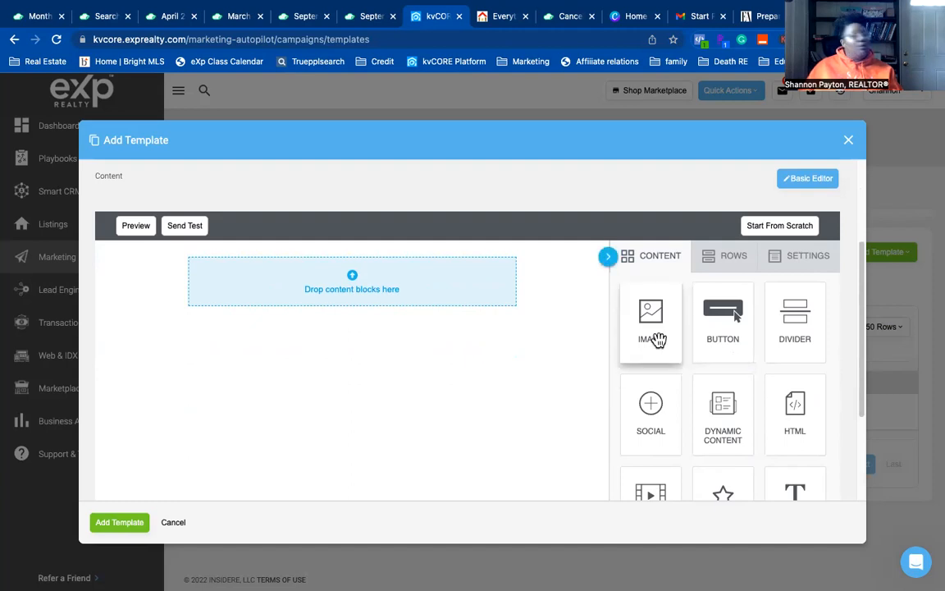
- Place an image block in the empty template
{"action": "left_click_drag", "start_coordinate": [658, 338], "coordinate": [341, 290]}
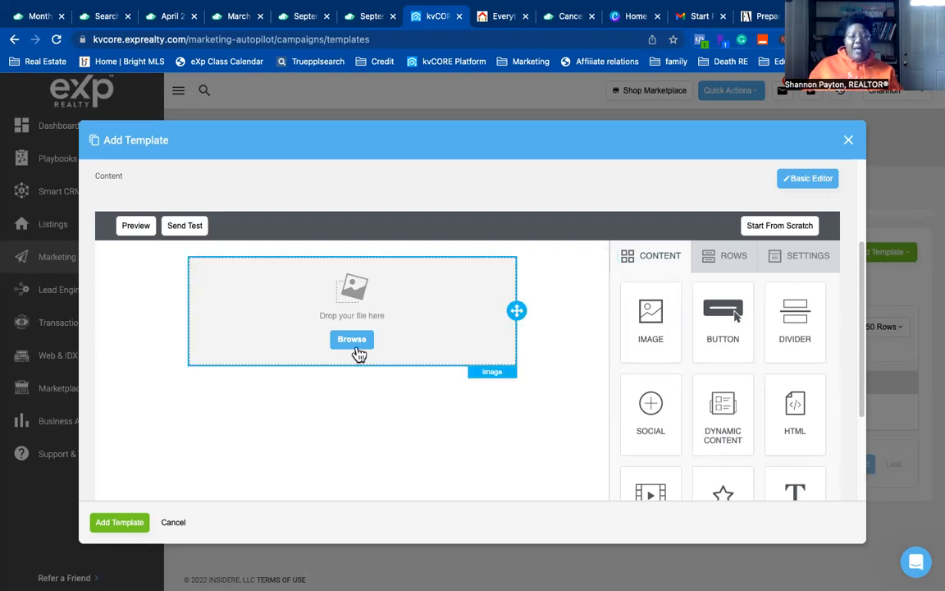
{"action": "scroll", "coordinate": [713, 418], "scroll_direction": "down", "scroll_amount": 1}
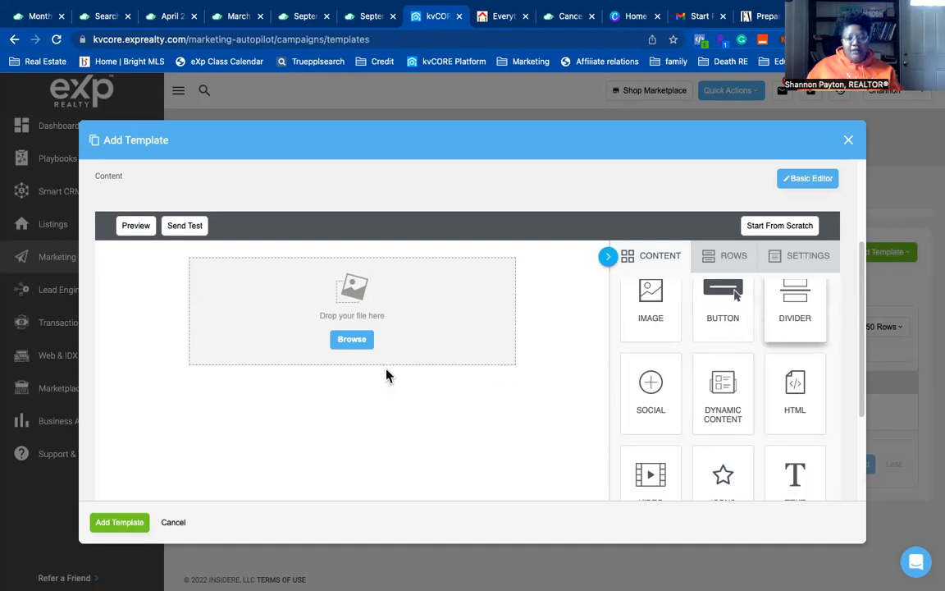
{"action": "left_click", "coordinate": [344, 367]}
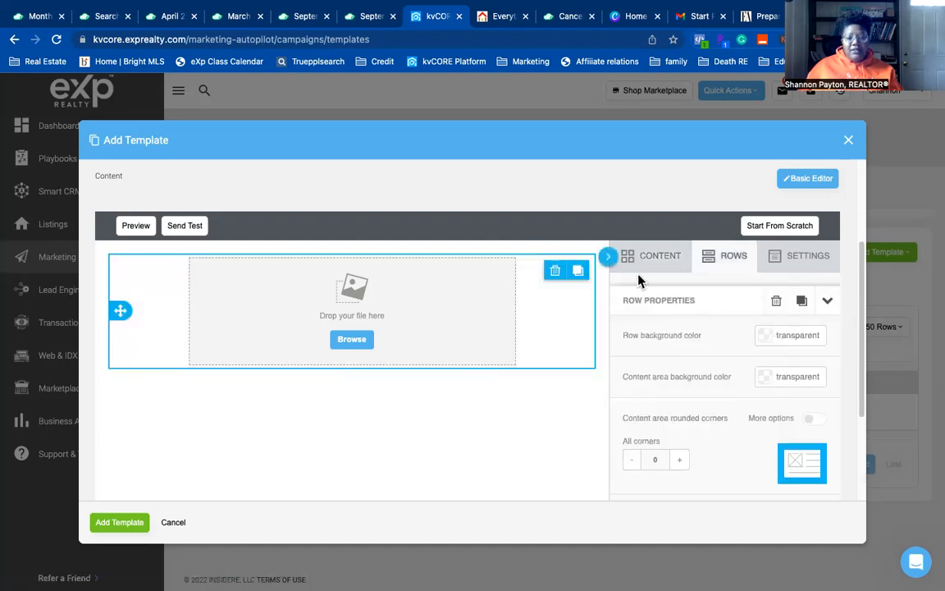
{"action": "left_click", "coordinate": [660, 259]}
- Add a divider, a social icons row, and a second divider below the image
{"action": "left_click_drag", "start_coordinate": [780, 297], "coordinate": [406, 363]}
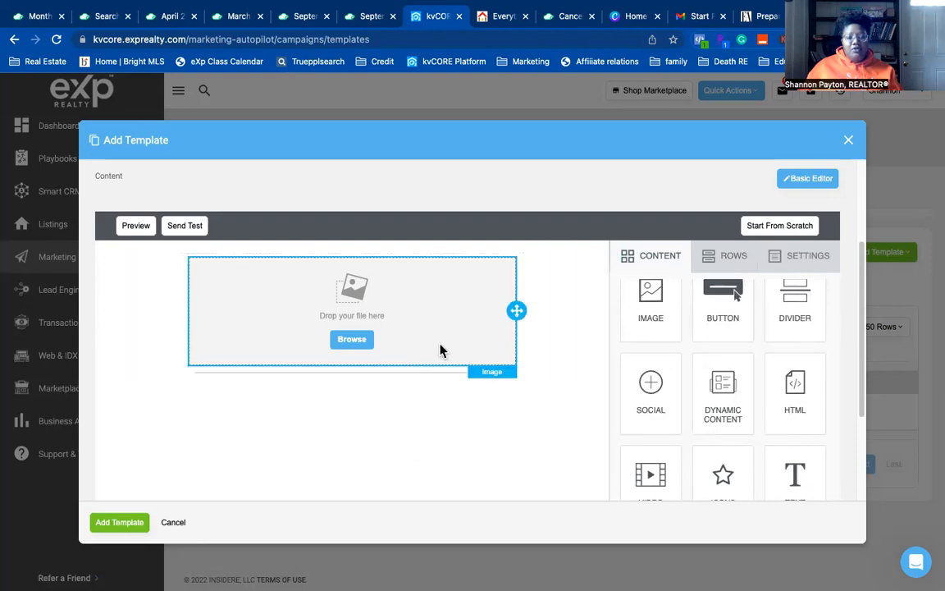
{"action": "scroll", "coordinate": [763, 387], "scroll_direction": "down", "scroll_amount": 1}
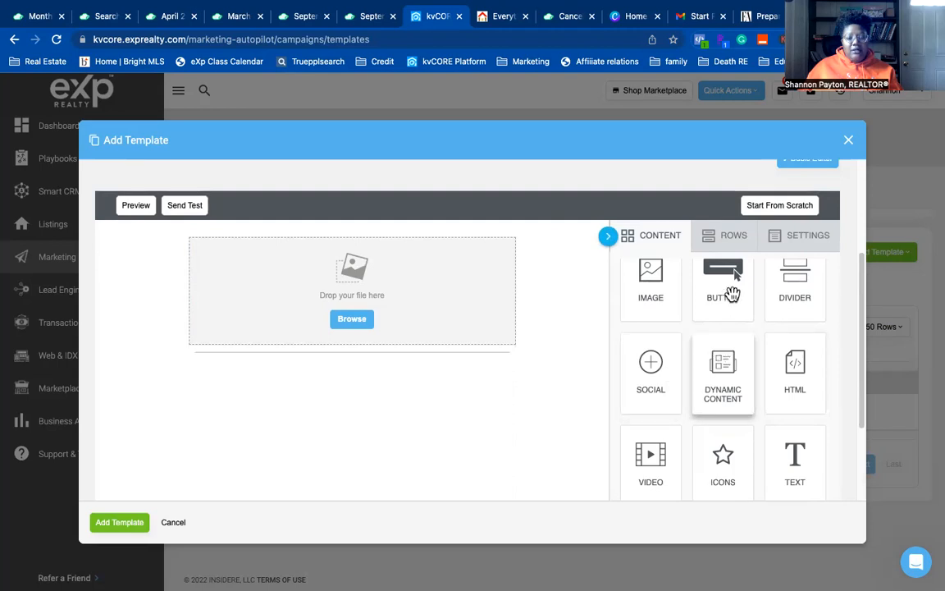
{"action": "left_click_drag", "start_coordinate": [628, 392], "coordinate": [382, 363]}
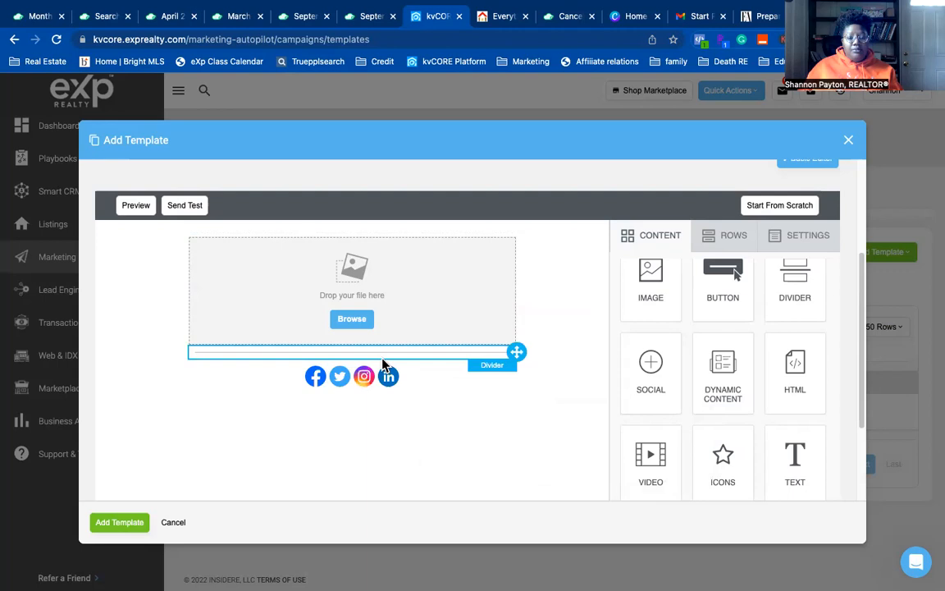
{"action": "left_click_drag", "start_coordinate": [796, 280], "coordinate": [373, 389]}
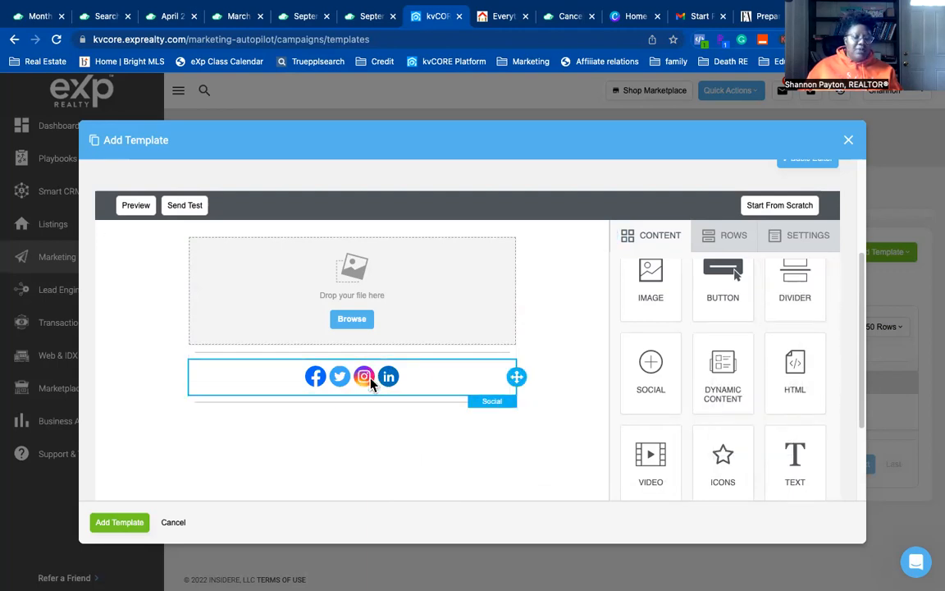
- Open the social icons block's properties and browse icon collections, keeping the current style
{"action": "left_click", "coordinate": [371, 383]}
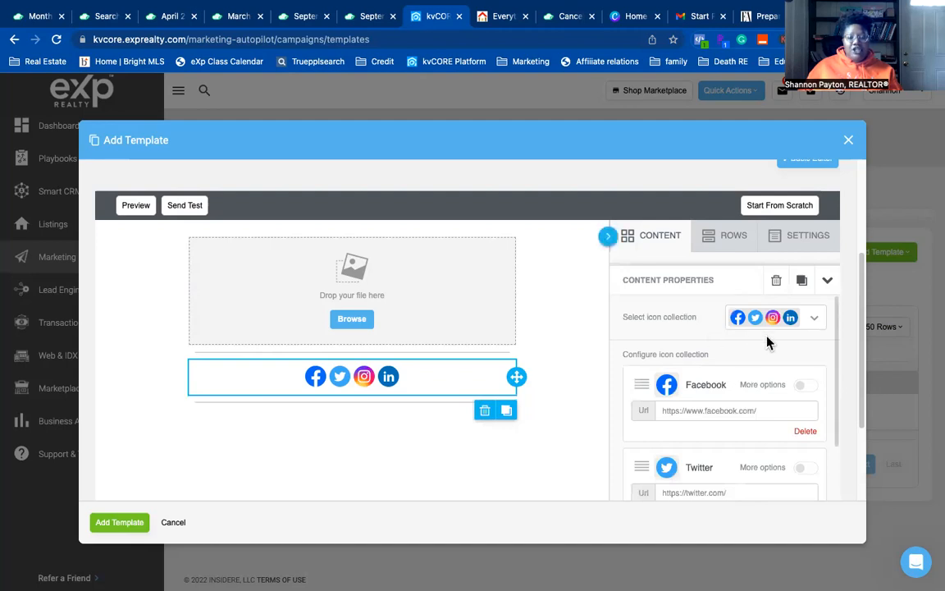
{"action": "left_click", "coordinate": [453, 269]}
{"action": "left_click", "coordinate": [459, 366]}
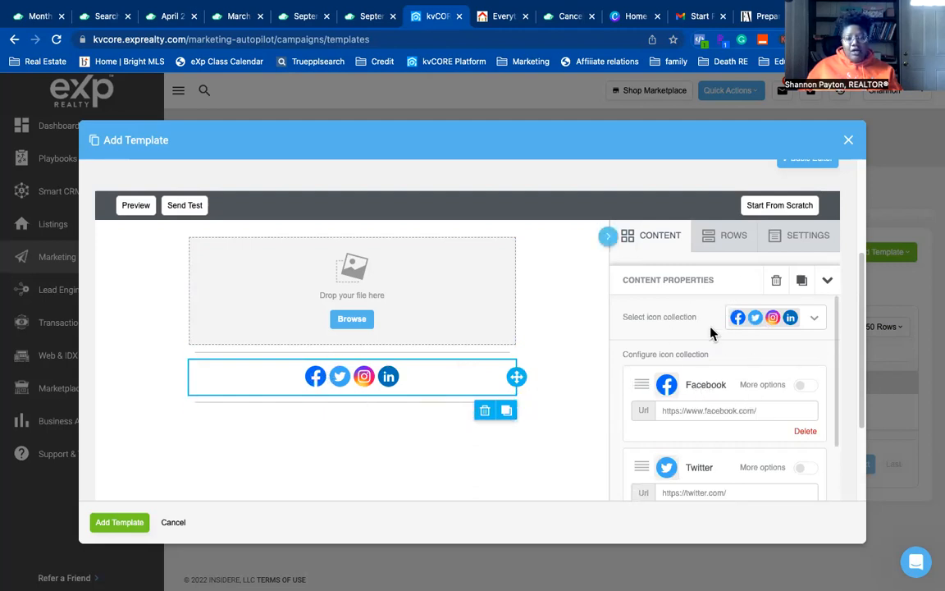
{"action": "left_click", "coordinate": [813, 320]}
{"action": "scroll", "coordinate": [801, 386], "scroll_direction": "down", "scroll_amount": 5}
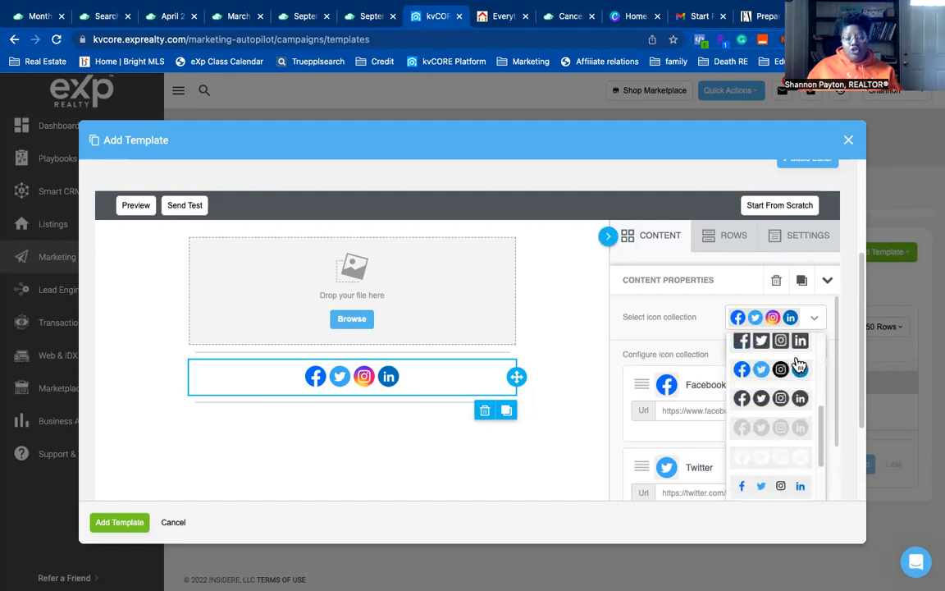
{"action": "scroll", "coordinate": [800, 402], "scroll_direction": "up", "scroll_amount": 5}
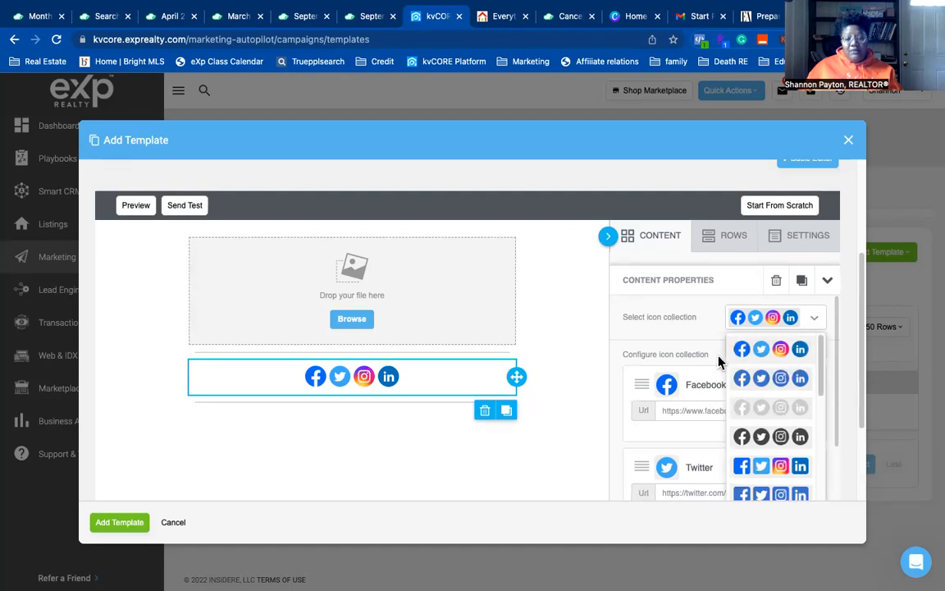
{"action": "left_click", "coordinate": [818, 320]}
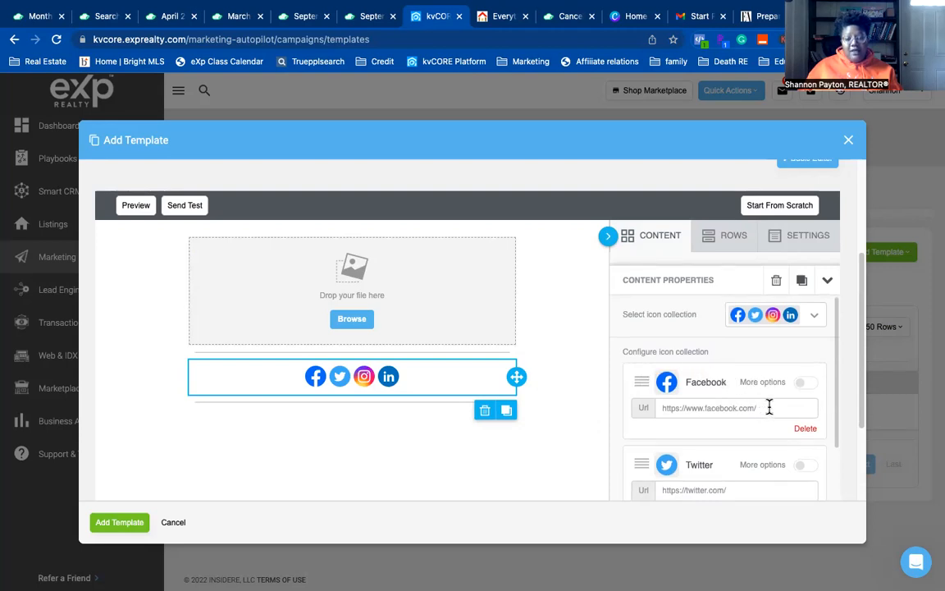
- Enter the agent's profile handle in the Facebook link and copy it
{"action": "left_click", "coordinate": [803, 382]}
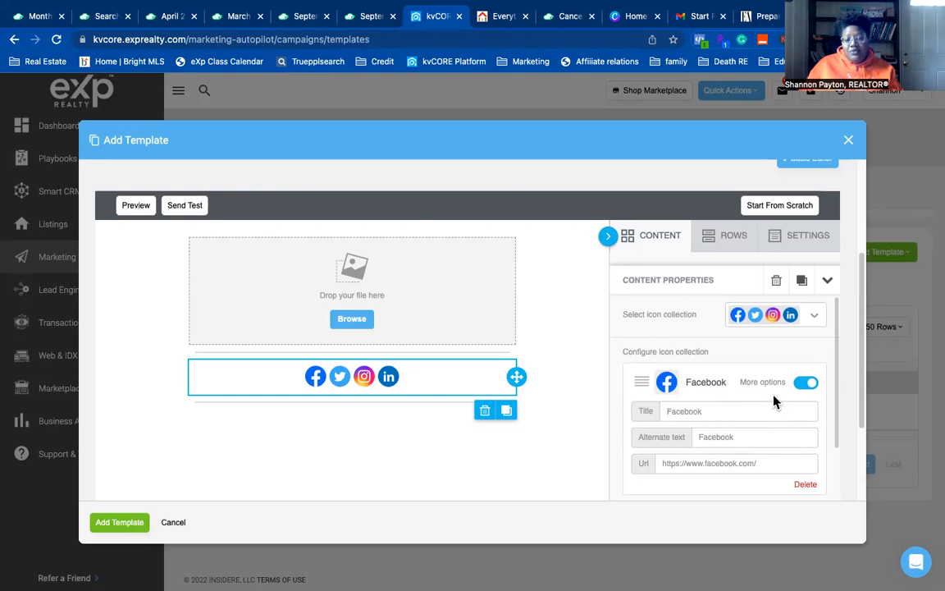
{"action": "left_click", "coordinate": [804, 384]}
{"action": "left_click", "coordinate": [791, 406]}
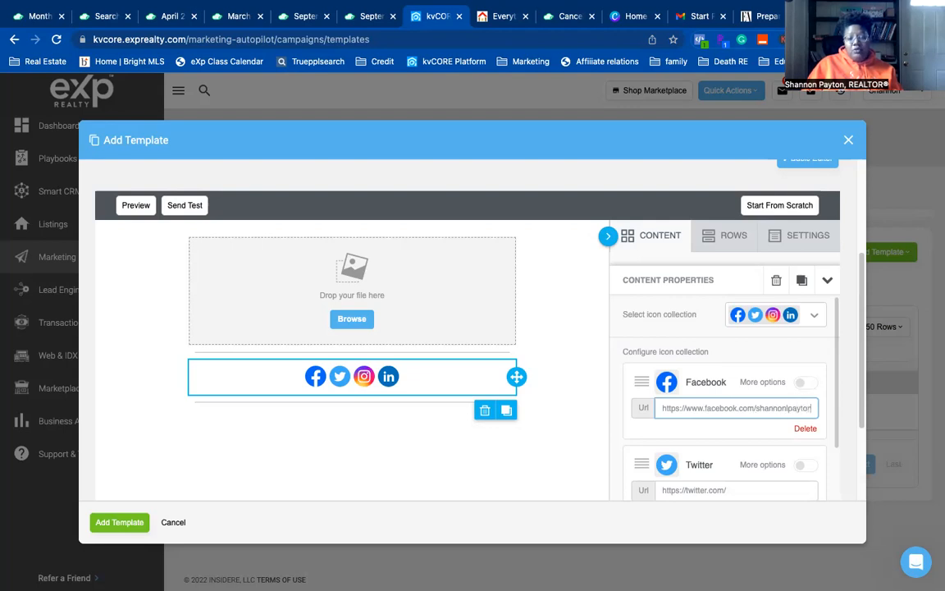
{"action": "left_click_drag", "start_coordinate": [771, 408], "coordinate": [828, 411]}
{"action": "double_click", "coordinate": [755, 408]}
{"action": "right_click", "coordinate": [808, 410]}
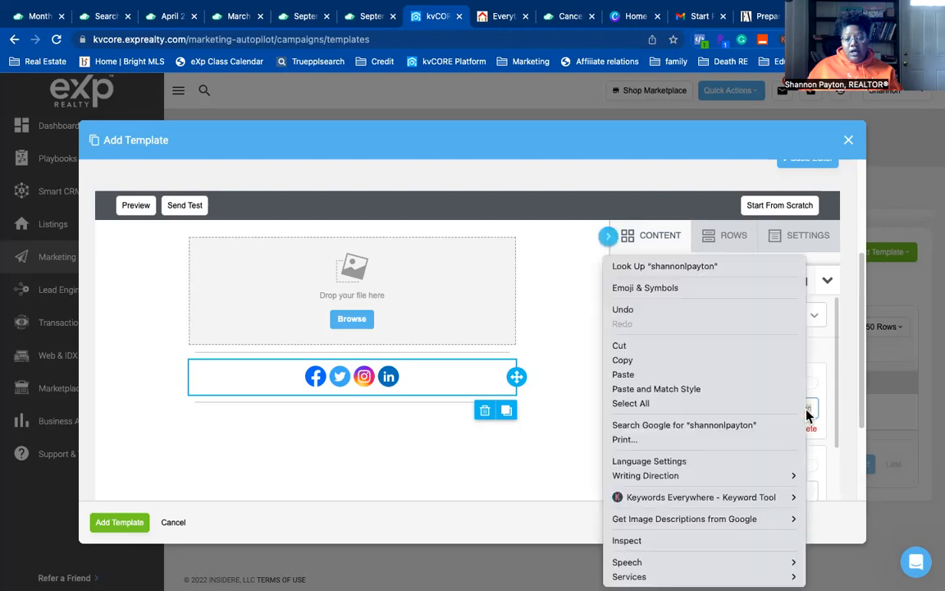
{"action": "left_click", "coordinate": [723, 363]}
- Remove Twitter and paste the agent's handle into the Instagram link, then focus LinkedIn
{"action": "scroll", "coordinate": [771, 463], "scroll_direction": "down", "scroll_amount": 1}
{"action": "left_click", "coordinate": [803, 482]}
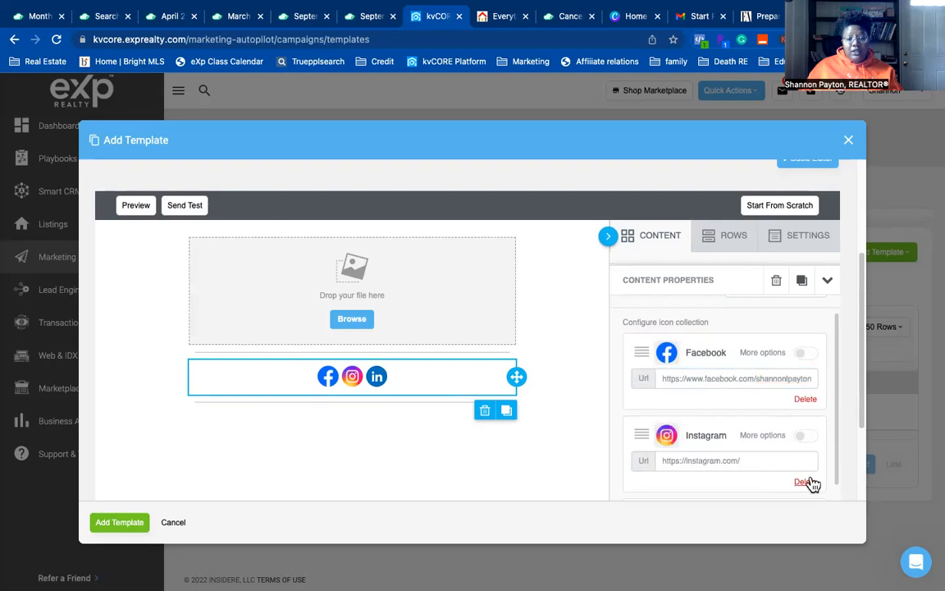
{"action": "left_click", "coordinate": [755, 450]}
{"action": "right_click", "coordinate": [765, 444]}
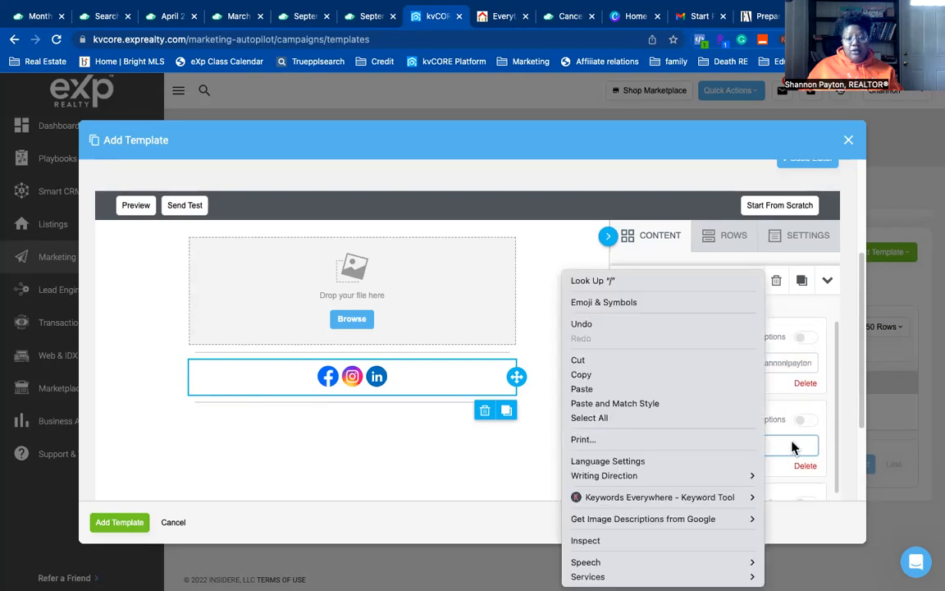
{"action": "left_click", "coordinate": [693, 389]}
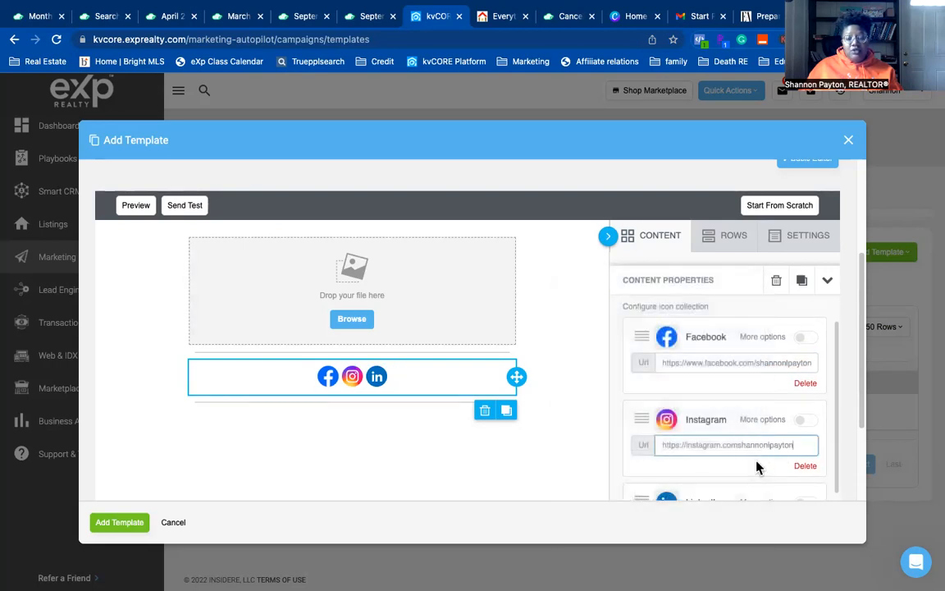
{"action": "scroll", "coordinate": [756, 464], "scroll_direction": "down", "scroll_amount": 2}
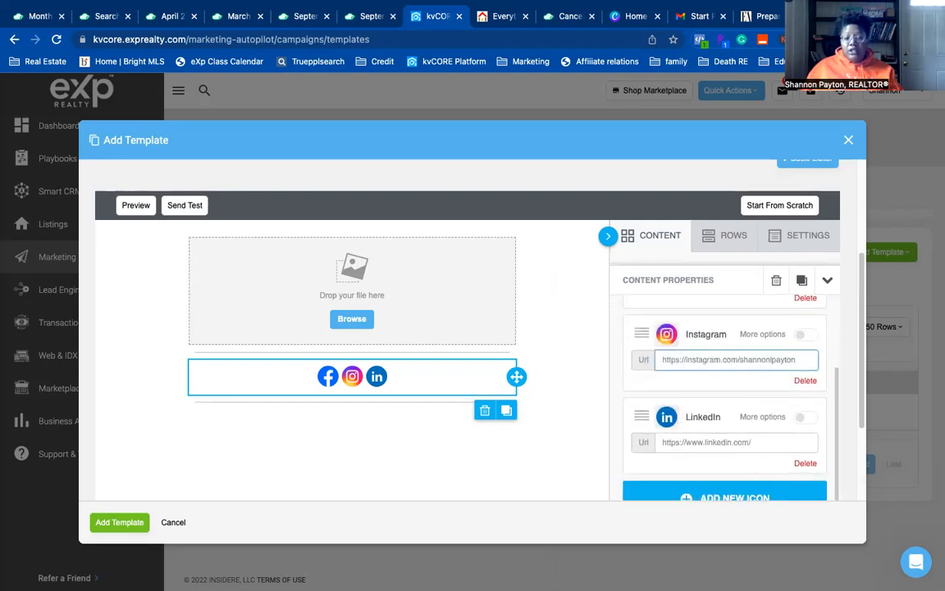
{"action": "left_click", "coordinate": [789, 442]}
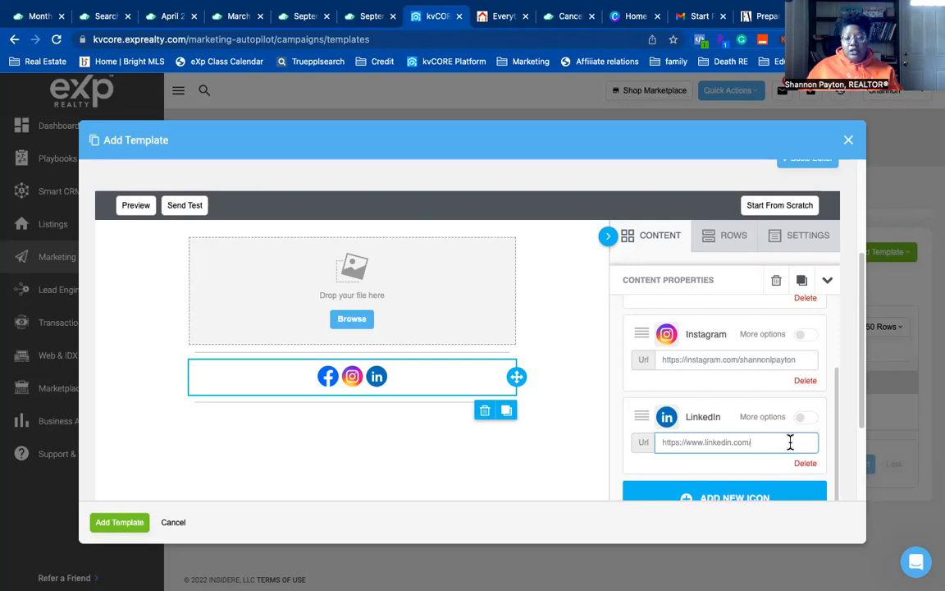
{"action": "scroll", "coordinate": [790, 442], "scroll_direction": "down", "scroll_amount": 2}
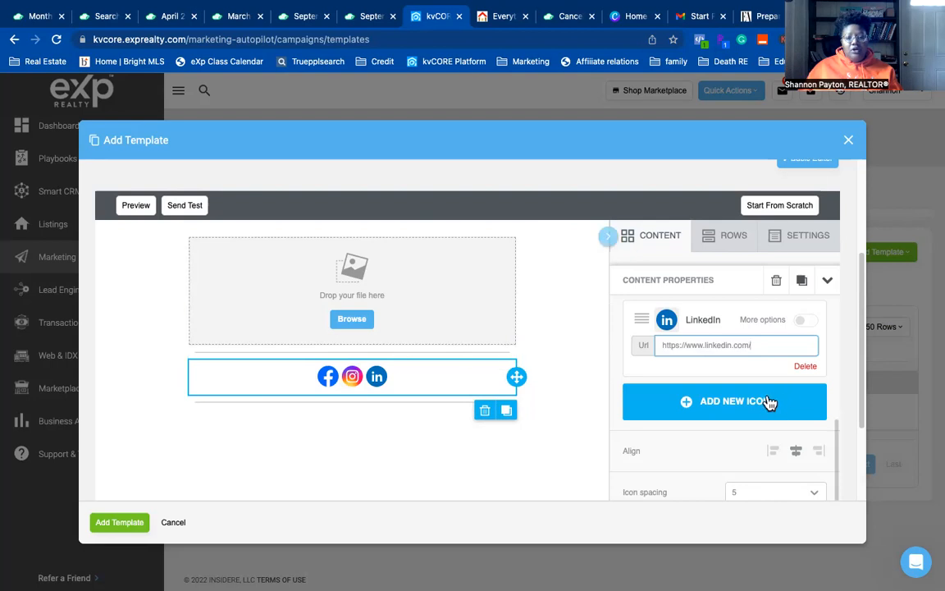
{"action": "scroll", "coordinate": [727, 396], "scroll_direction": "down", "scroll_amount": 1}
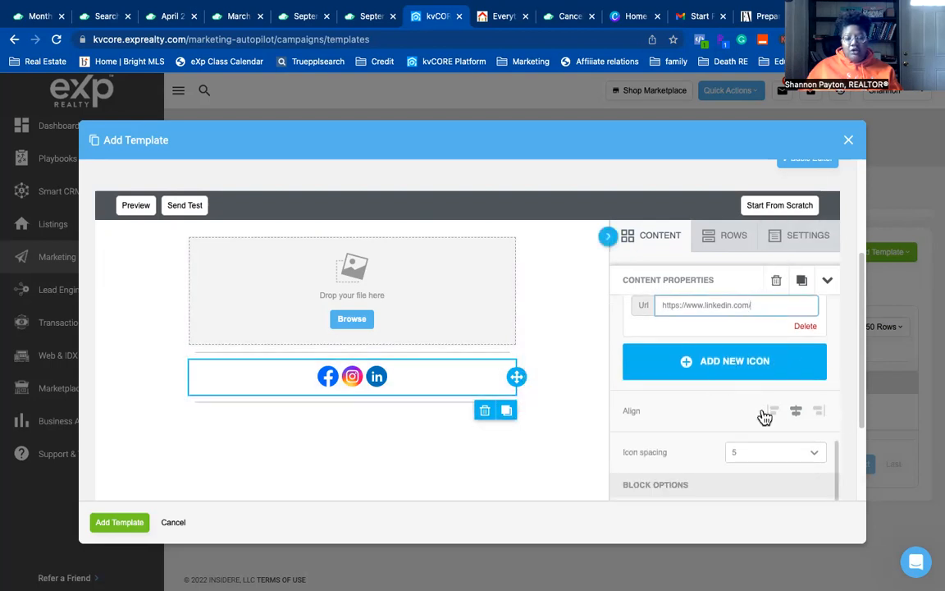
{"action": "left_click", "coordinate": [775, 413]}
{"action": "left_click", "coordinate": [820, 411]}
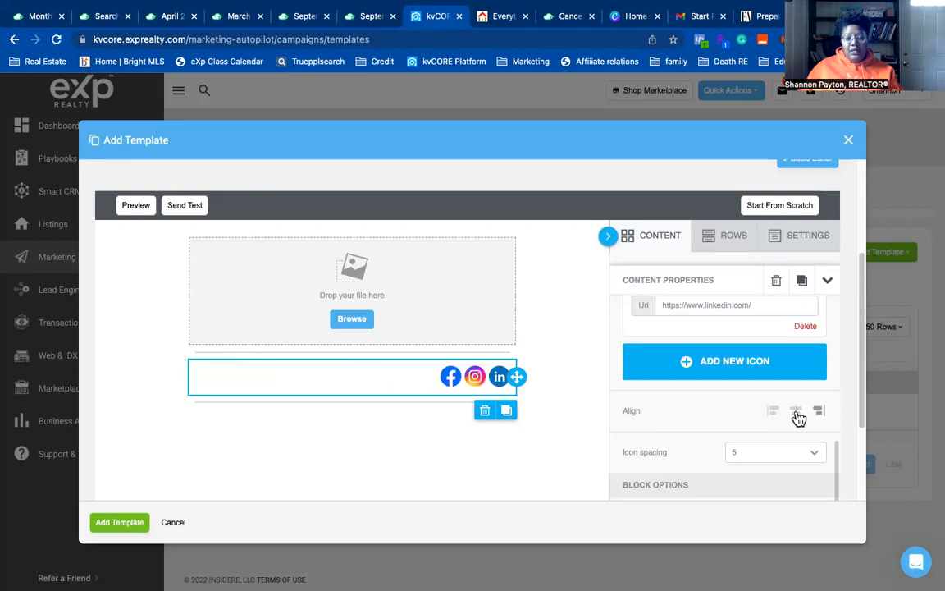
{"action": "left_click", "coordinate": [796, 411]}
{"action": "scroll", "coordinate": [691, 455], "scroll_direction": "down", "scroll_amount": 1}
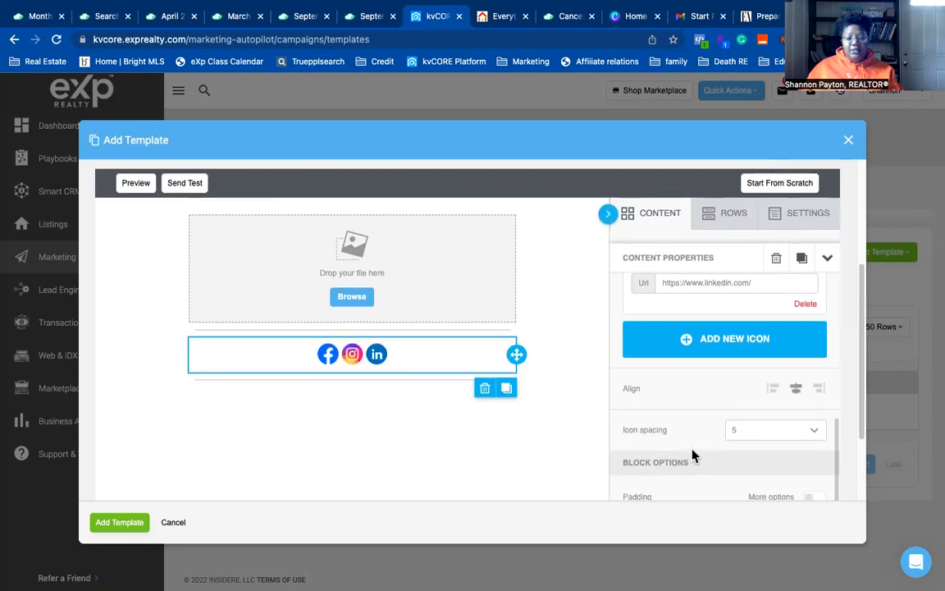
{"action": "scroll", "coordinate": [706, 443], "scroll_direction": "down", "scroll_amount": 1}
{"action": "left_click", "coordinate": [809, 416]}
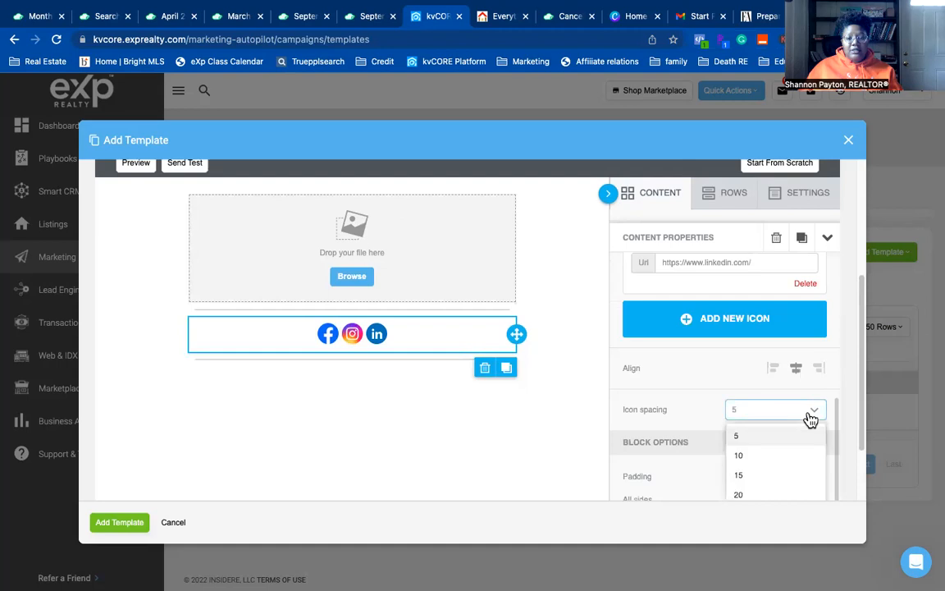
{"action": "left_click", "coordinate": [769, 490]}
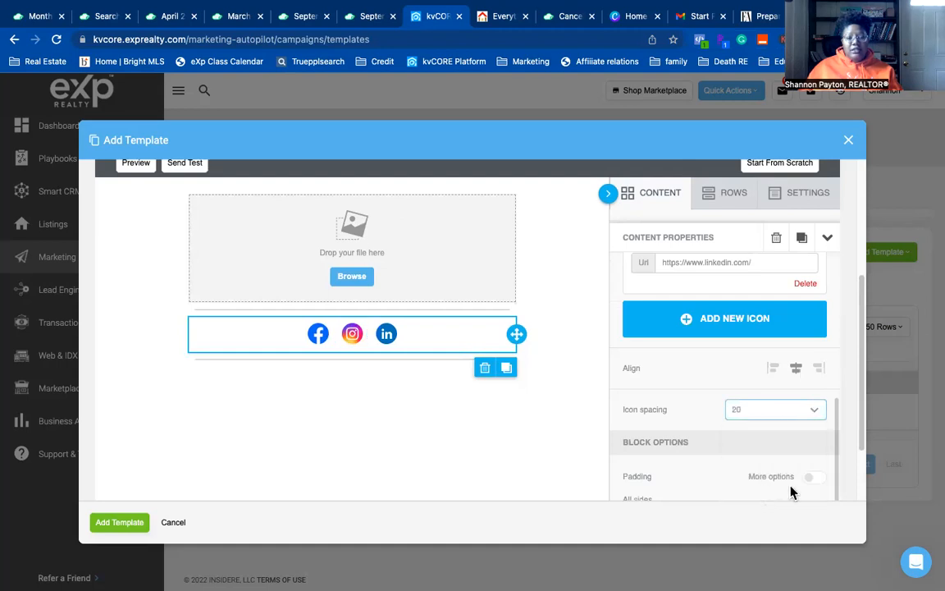
{"action": "left_click", "coordinate": [804, 415]}
{"action": "left_click", "coordinate": [767, 436]}
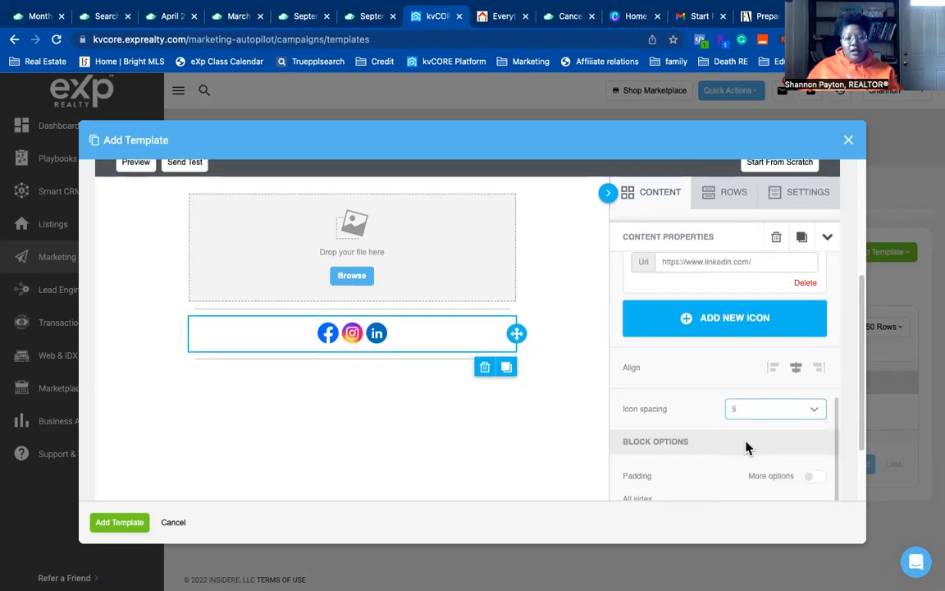
{"action": "scroll", "coordinate": [722, 452], "scroll_direction": "down", "scroll_amount": 3}
{"action": "scroll", "coordinate": [664, 471], "scroll_direction": "up", "scroll_amount": 3}
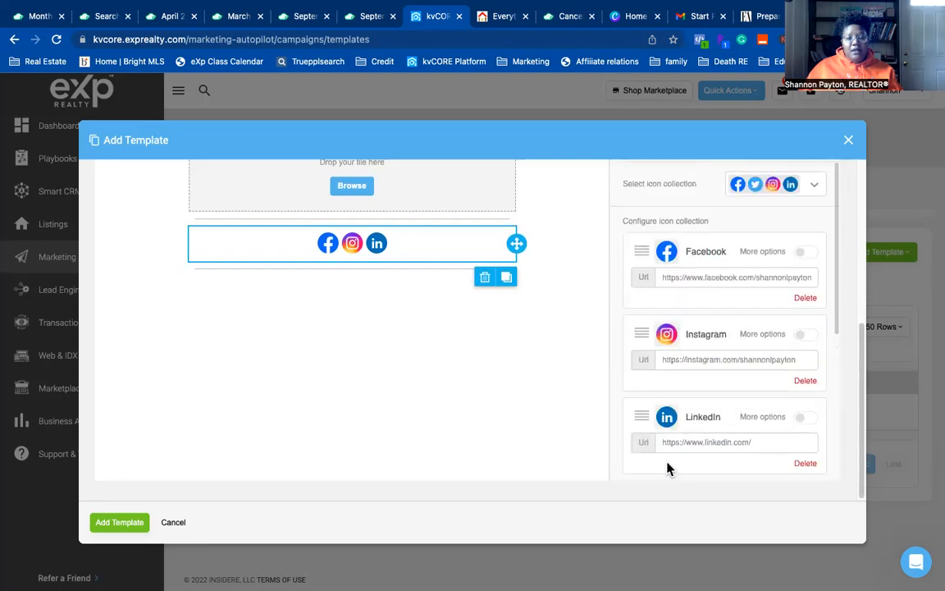
{"action": "scroll", "coordinate": [579, 377], "scroll_direction": "up", "scroll_amount": 3}
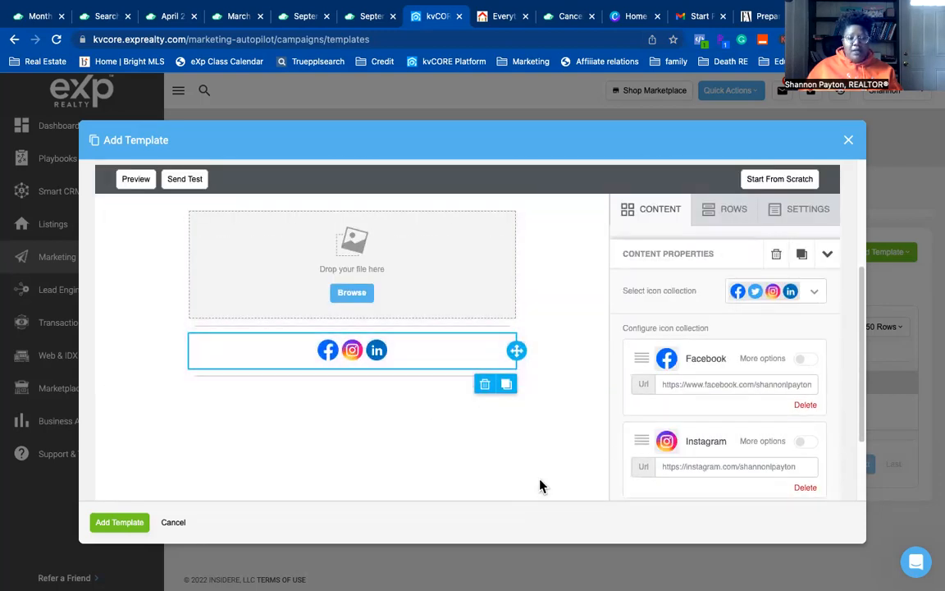
- Drop a text block below the social icons, deleting the extra one placed above them
{"action": "left_click", "coordinate": [825, 254]}
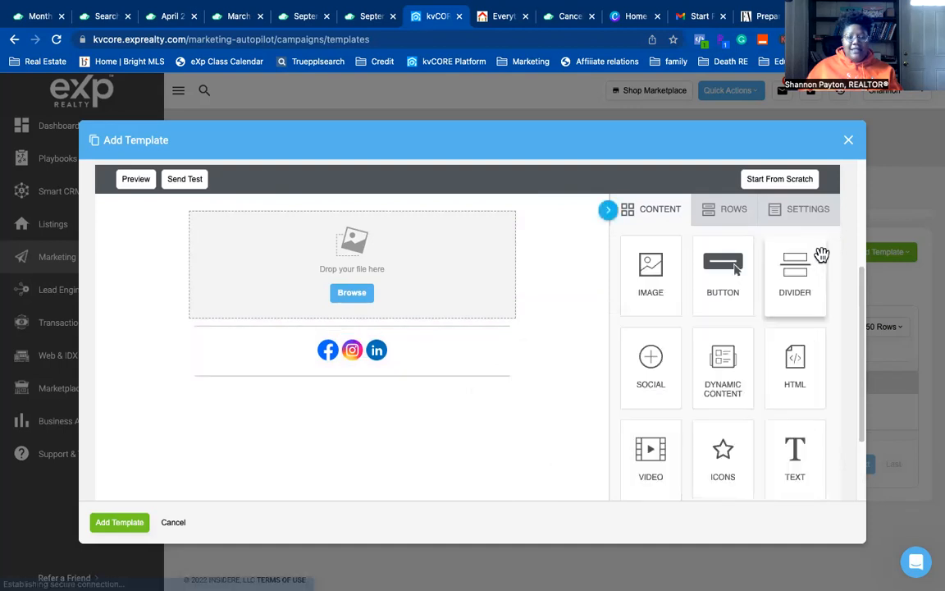
{"action": "left_click_drag", "start_coordinate": [795, 459], "coordinate": [382, 381]}
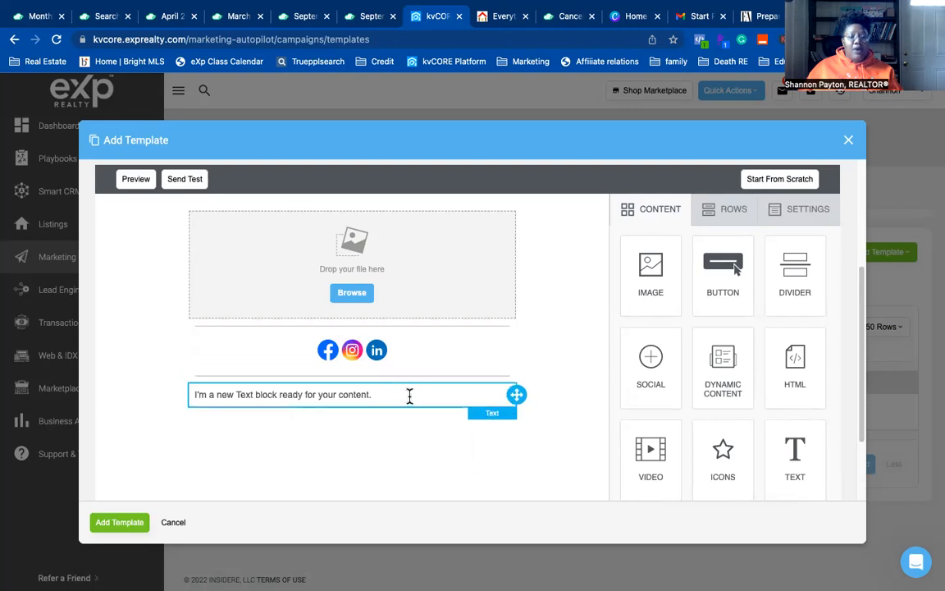
{"action": "left_click_drag", "start_coordinate": [788, 467], "coordinate": [448, 334]}
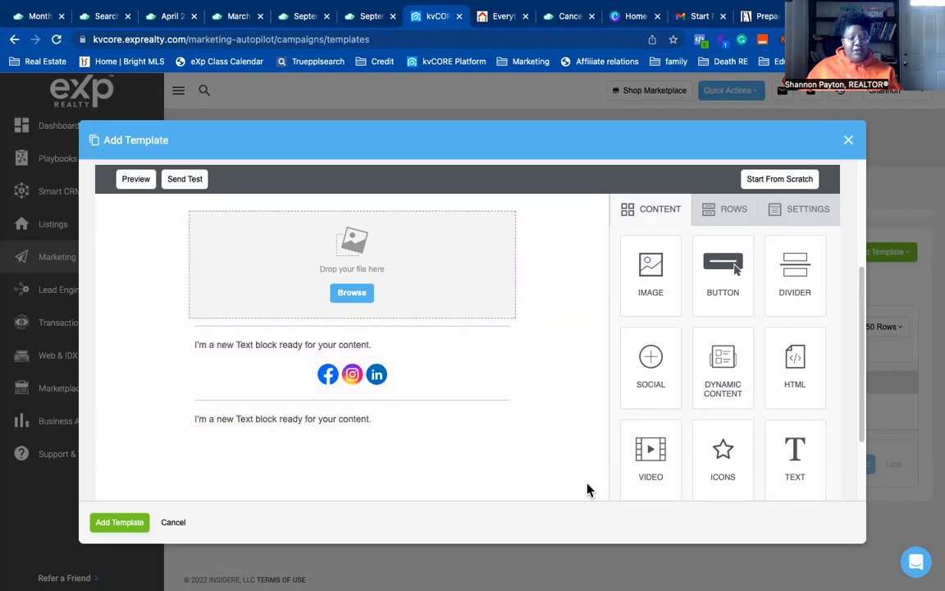
{"action": "left_click", "coordinate": [458, 339]}
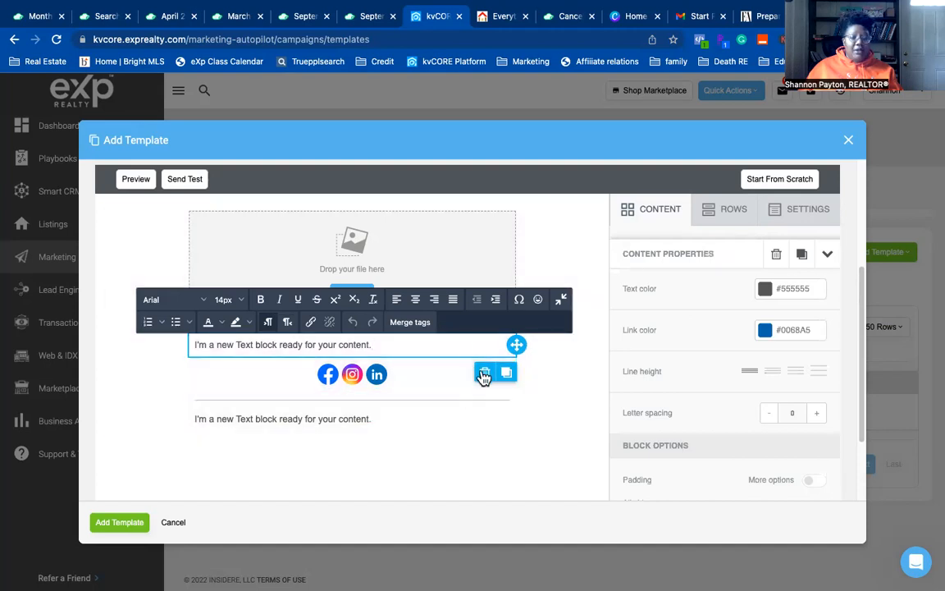
{"action": "left_click", "coordinate": [484, 373]}
{"action": "left_click", "coordinate": [484, 375]}
{"action": "left_click", "coordinate": [513, 461]}
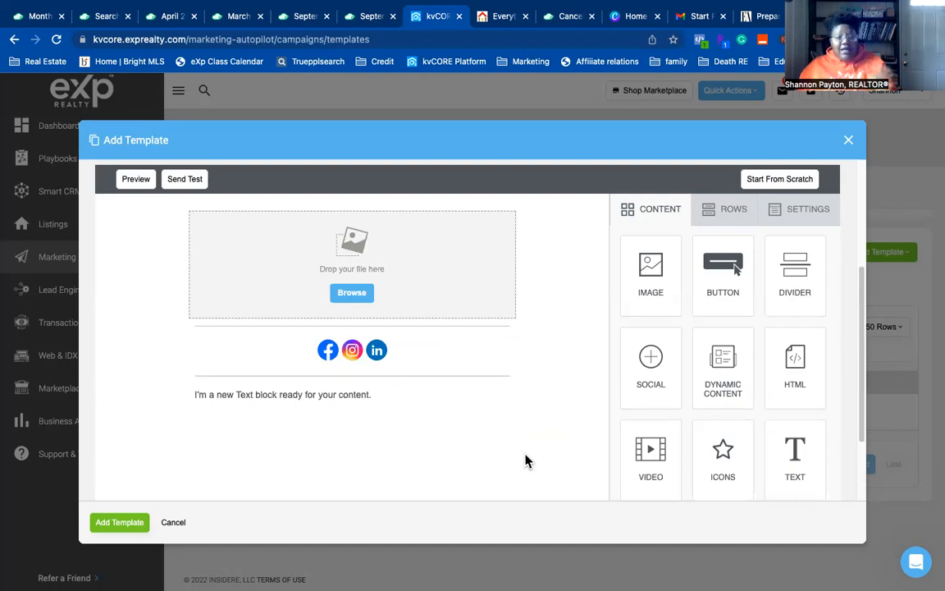
{"action": "scroll", "coordinate": [572, 325], "scroll_direction": "up", "scroll_amount": 3}
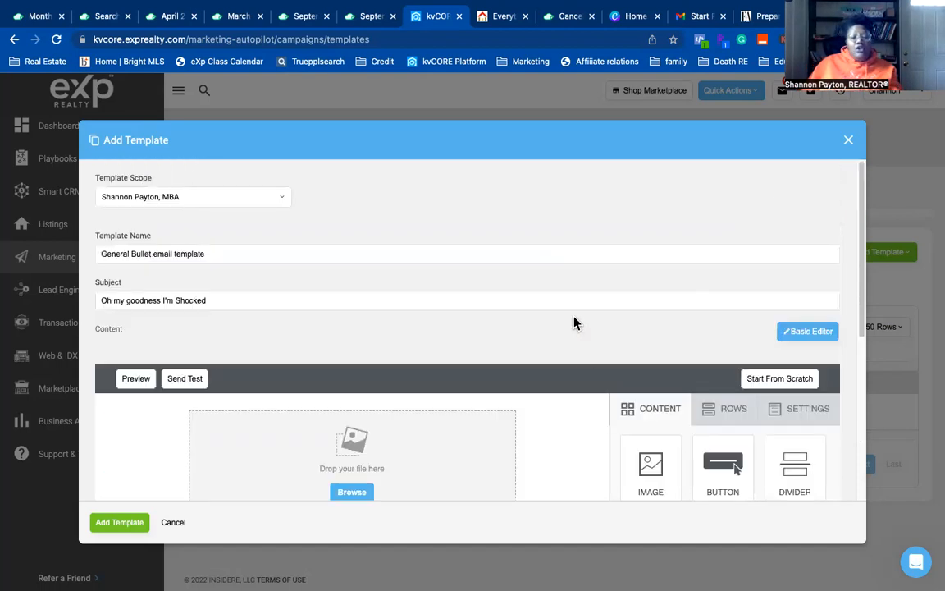
{"action": "left_click", "coordinate": [135, 379]}
{"action": "scroll", "coordinate": [565, 411], "scroll_direction": "down", "scroll_amount": 5}
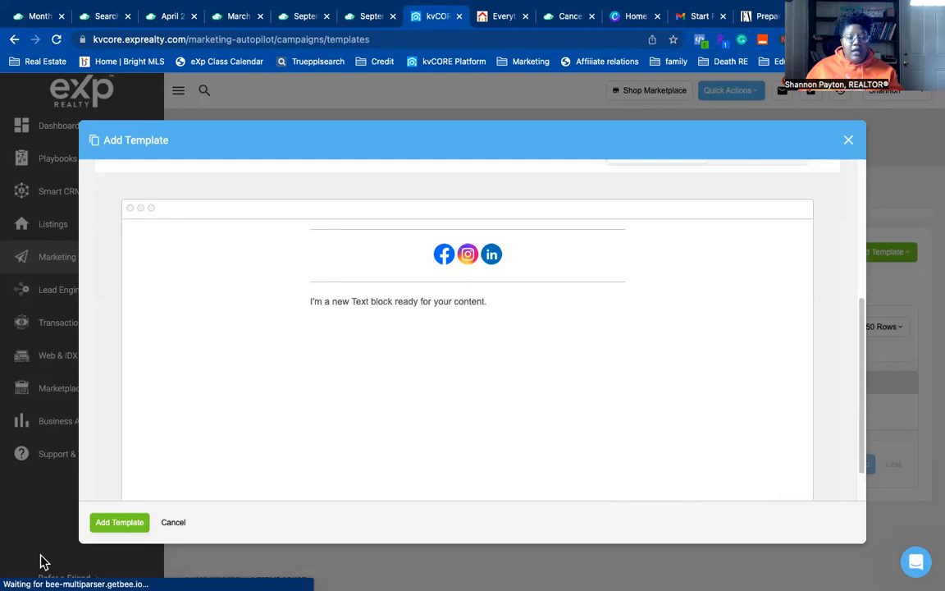
{"action": "scroll", "coordinate": [270, 456], "scroll_direction": "up", "scroll_amount": 5}
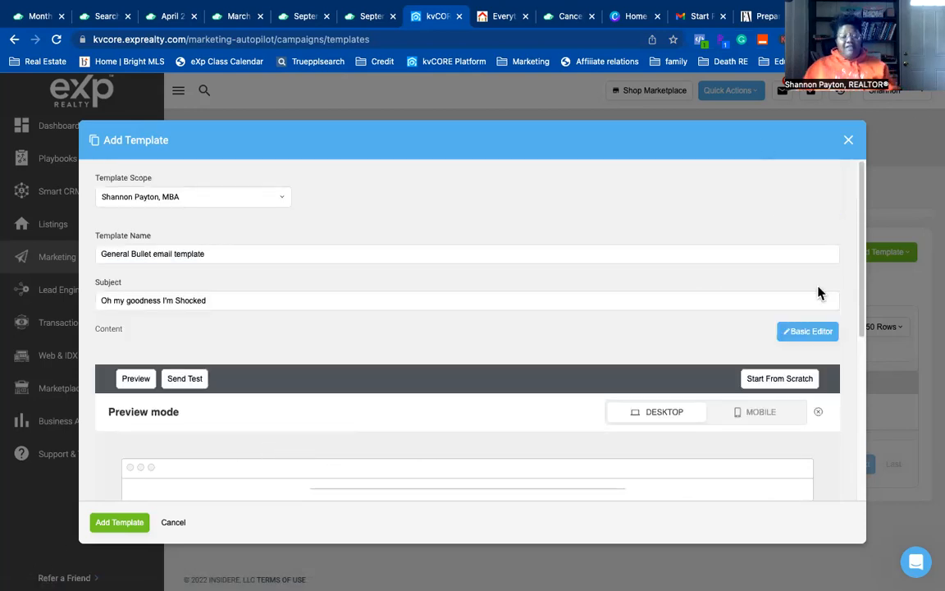
{"action": "left_click", "coordinate": [819, 416]}
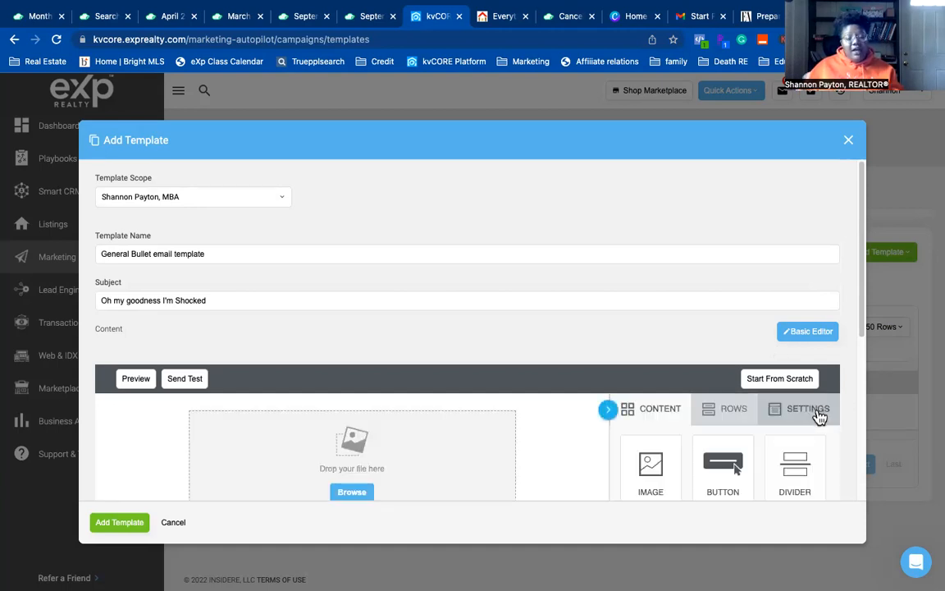
{"action": "scroll", "coordinate": [334, 366], "scroll_direction": "down", "scroll_amount": 1}
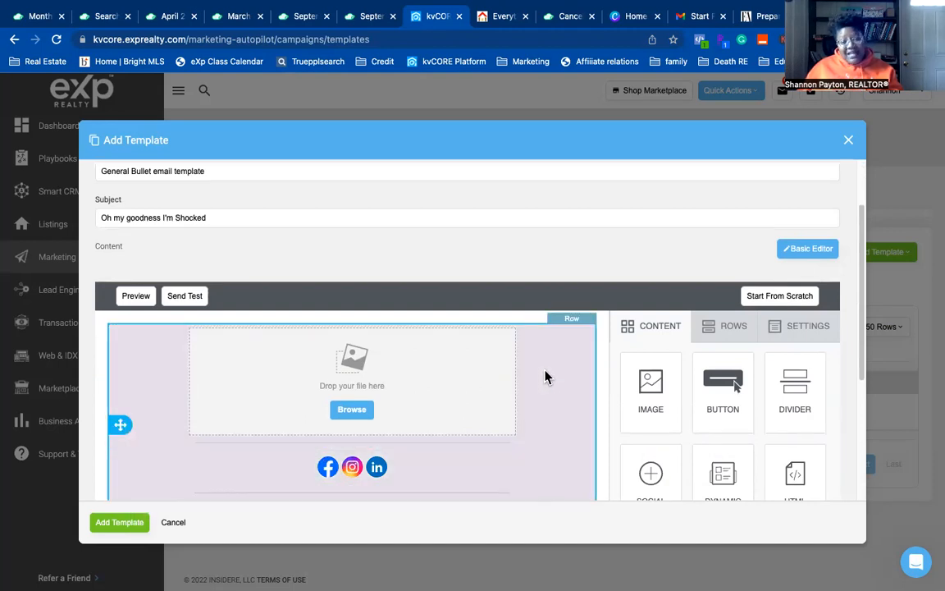
{"action": "scroll", "coordinate": [541, 379], "scroll_direction": "up", "scroll_amount": 1}
{"action": "scroll", "coordinate": [539, 381], "scroll_direction": "down", "scroll_amount": 4}
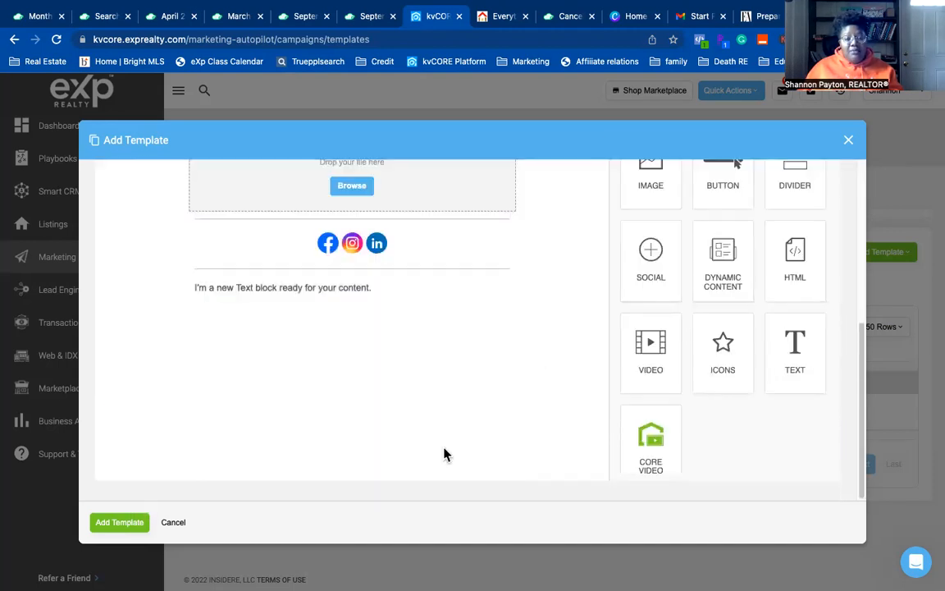
{"action": "scroll", "coordinate": [443, 329], "scroll_direction": "up", "scroll_amount": 3}
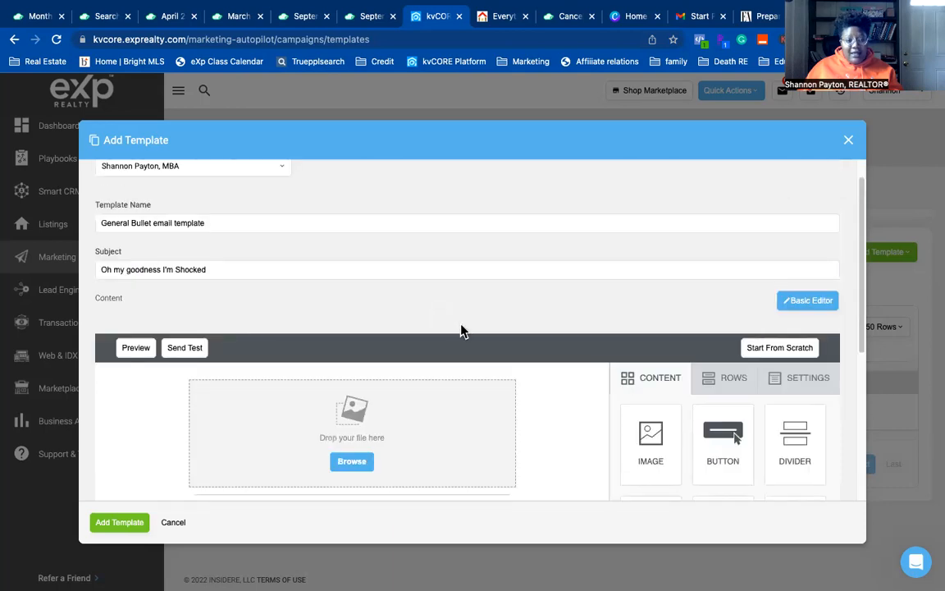
{"action": "scroll", "coordinate": [395, 331], "scroll_direction": "down", "scroll_amount": 4}
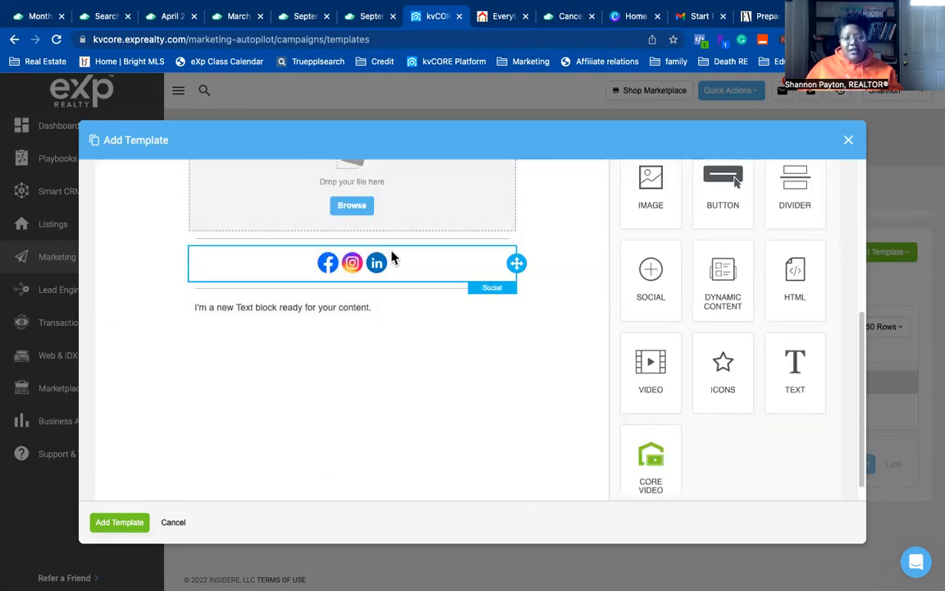
- Type the agent's username on a new line below the text block's placeholder sentence
{"action": "left_click", "coordinate": [312, 308]}
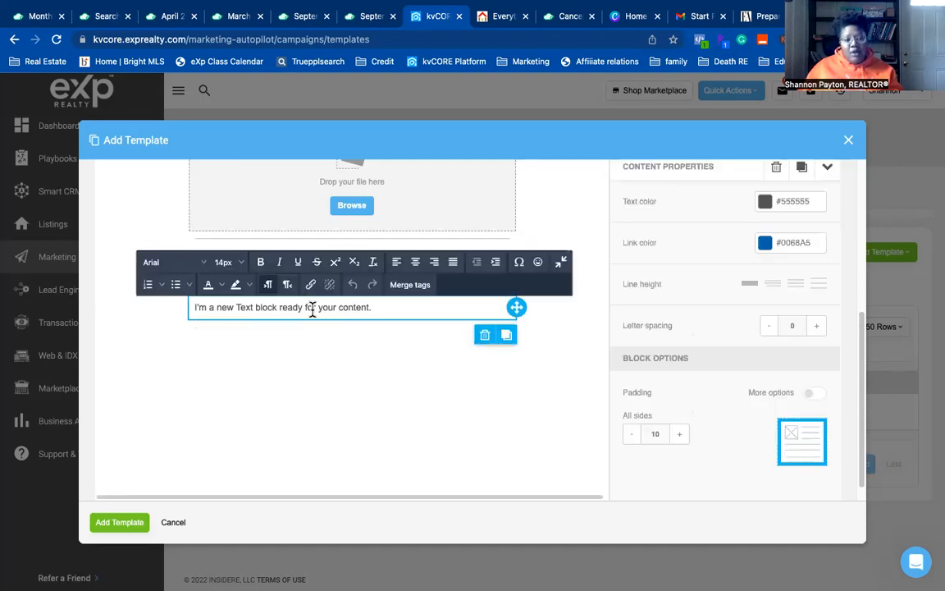
{"action": "triple_click", "coordinate": [396, 309]}
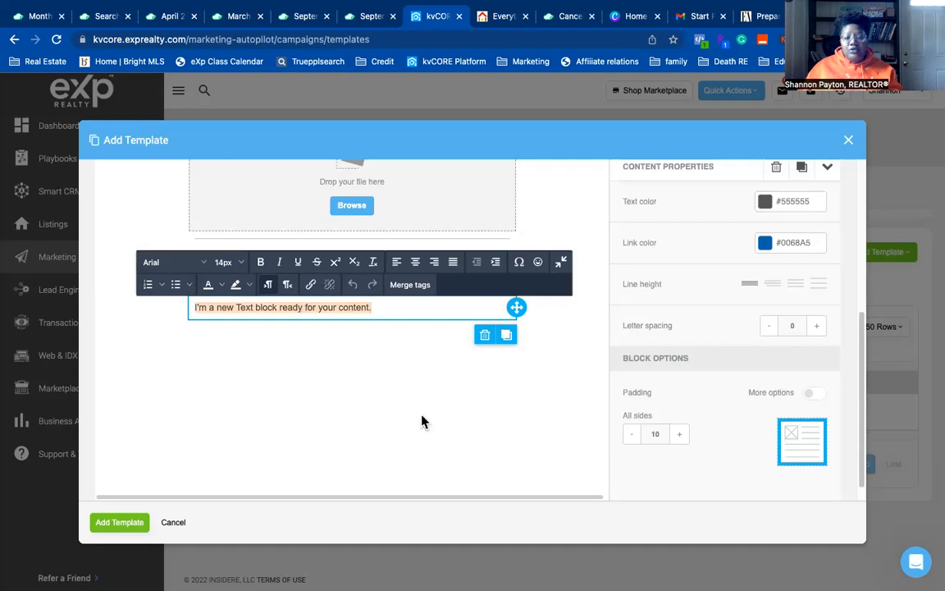
{"action": "left_click", "coordinate": [426, 339]}
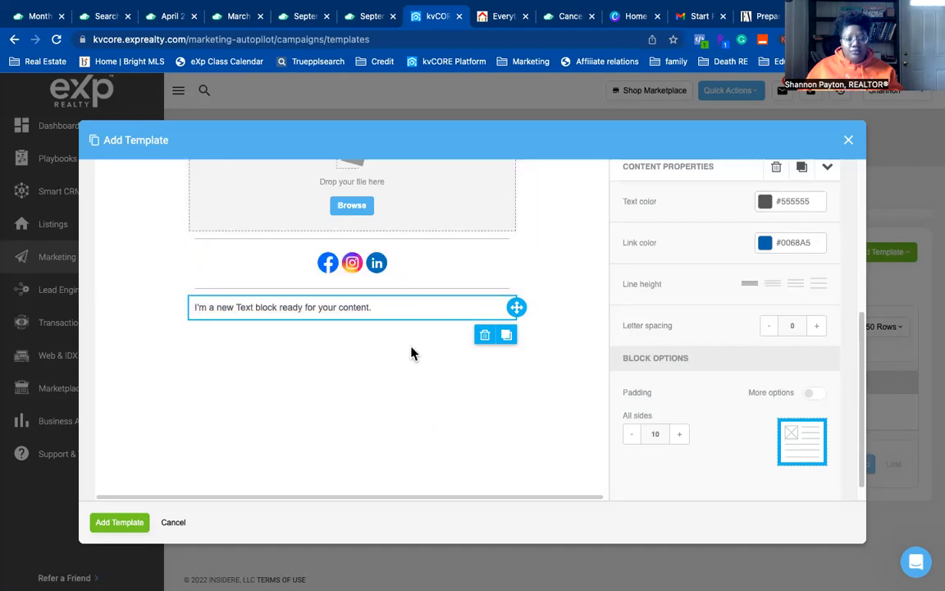
{"action": "scroll", "coordinate": [732, 344], "scroll_direction": "up", "scroll_amount": 4}
{"action": "scroll", "coordinate": [738, 352], "scroll_direction": "down", "scroll_amount": 3}
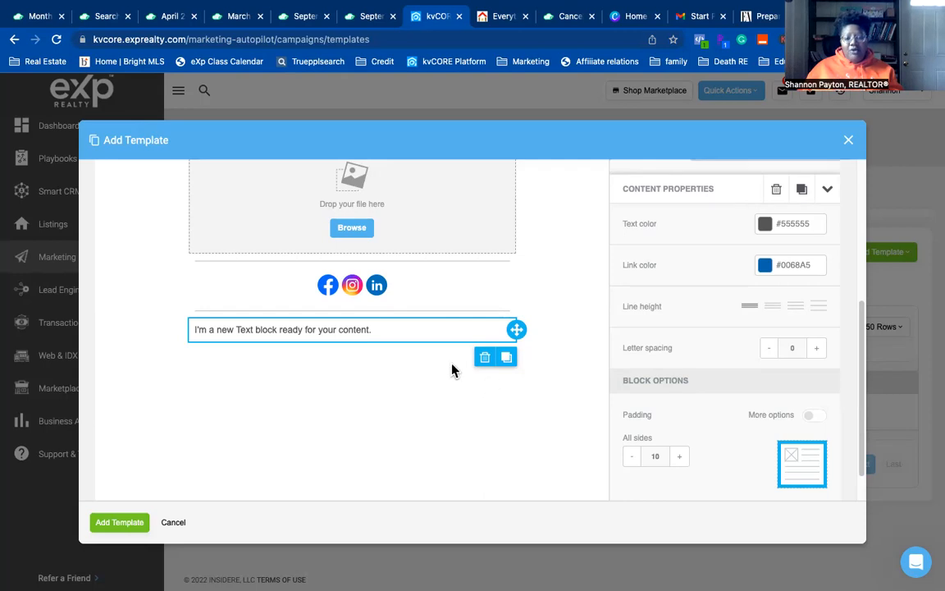
{"action": "left_click", "coordinate": [444, 330]}
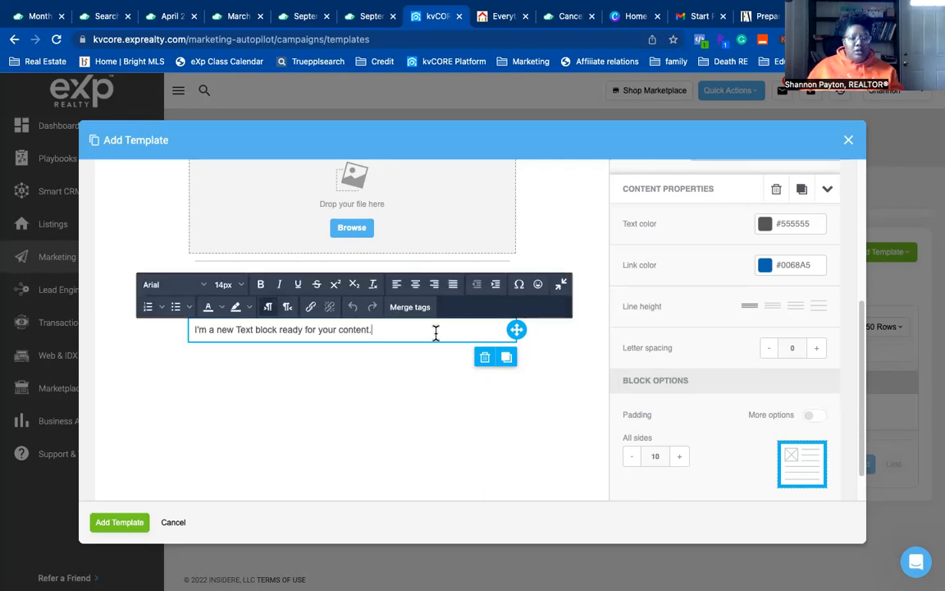
{"action": "key", "text": "Return"}
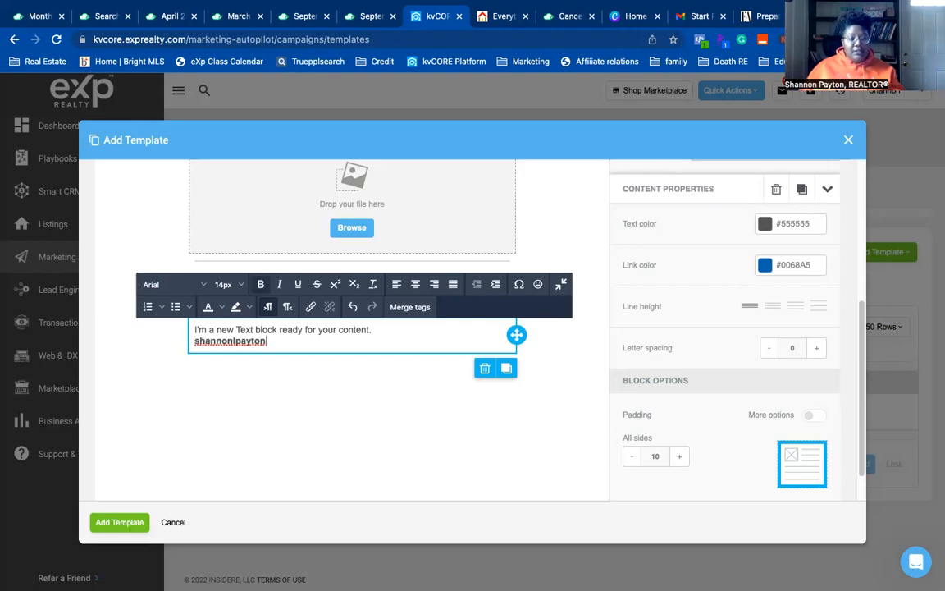
{"action": "left_click", "coordinate": [395, 380]}
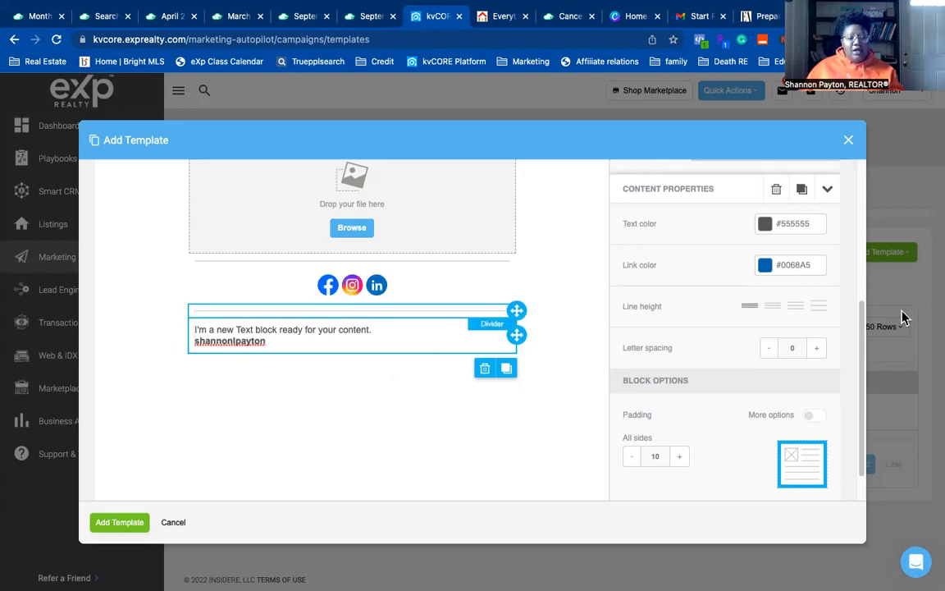
{"action": "scroll", "coordinate": [711, 328], "scroll_direction": "up", "scroll_amount": 1}
{"action": "scroll", "coordinate": [710, 328], "scroll_direction": "up", "scroll_amount": 2}
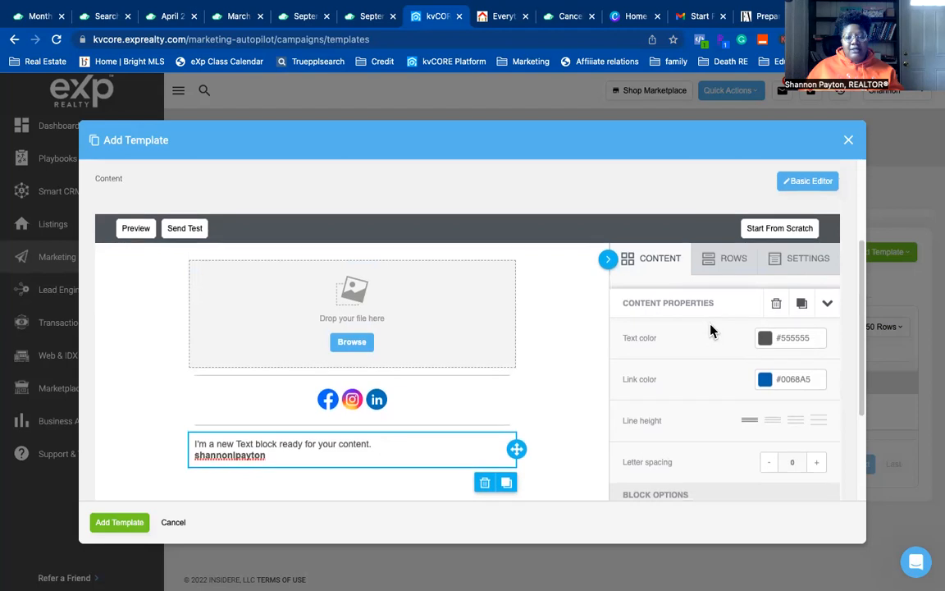
{"action": "scroll", "coordinate": [713, 329], "scroll_direction": "down", "scroll_amount": 3}
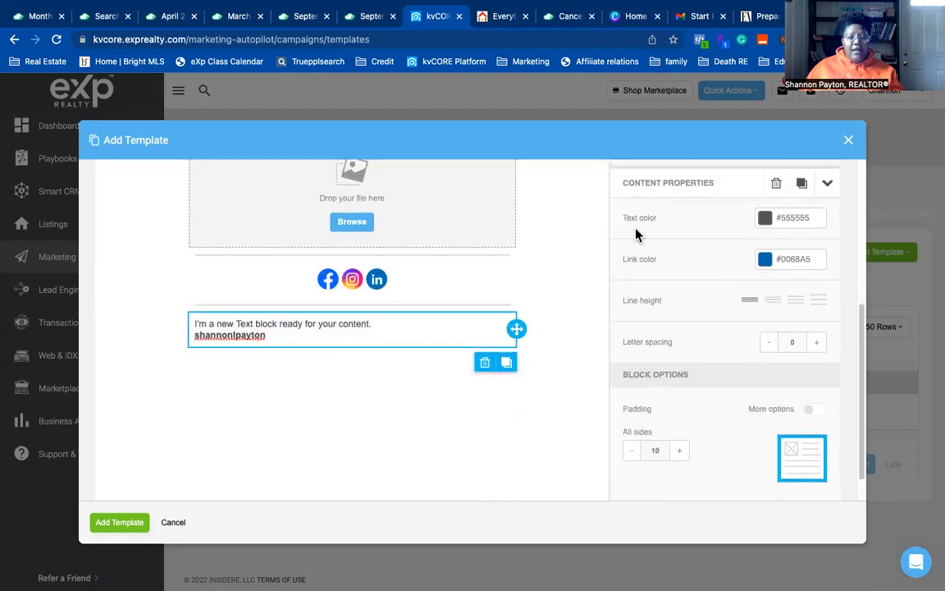
- Set the text block's text colour to black #000000
{"action": "left_click", "coordinate": [764, 218]}
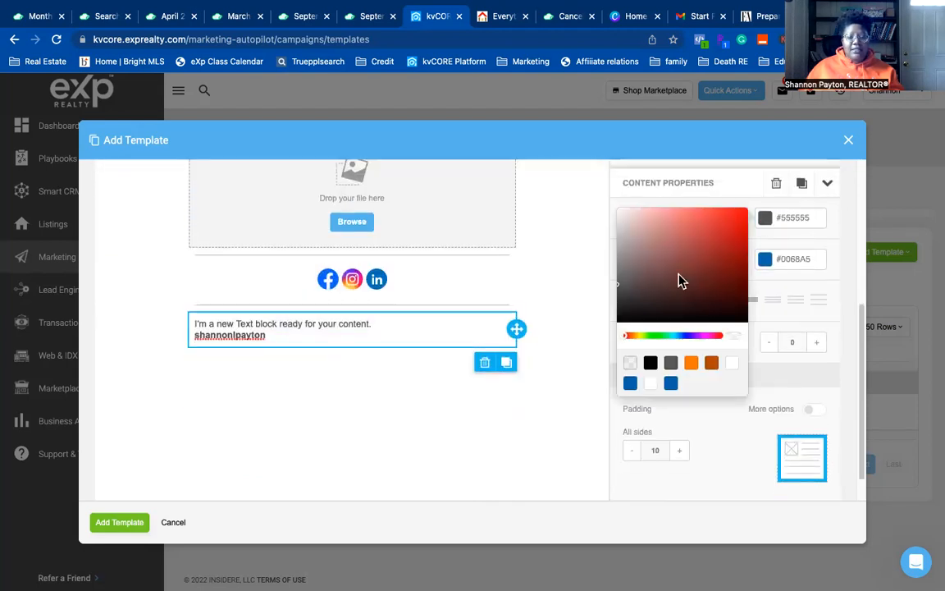
{"action": "left_click", "coordinate": [652, 364]}
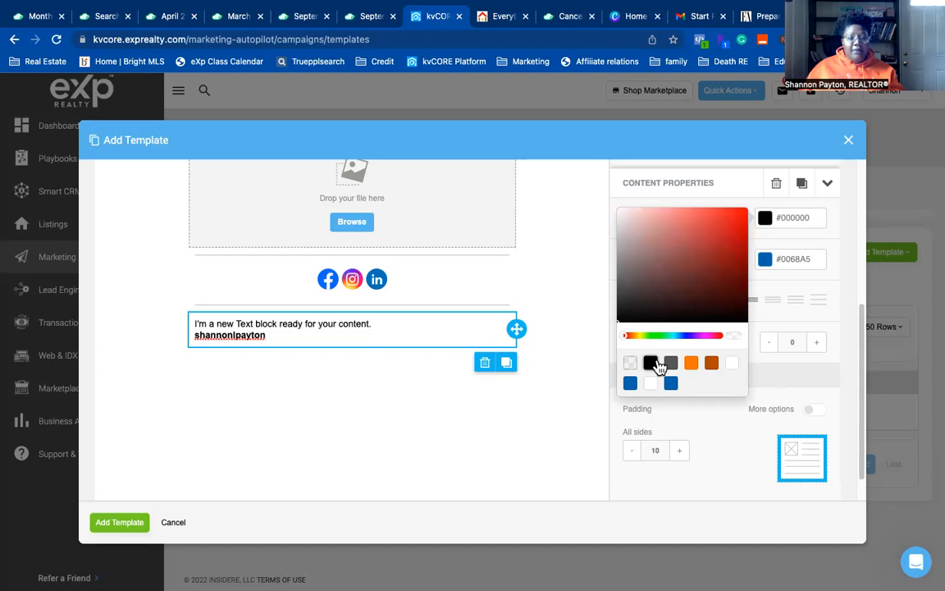
{"action": "left_click", "coordinate": [515, 412]}
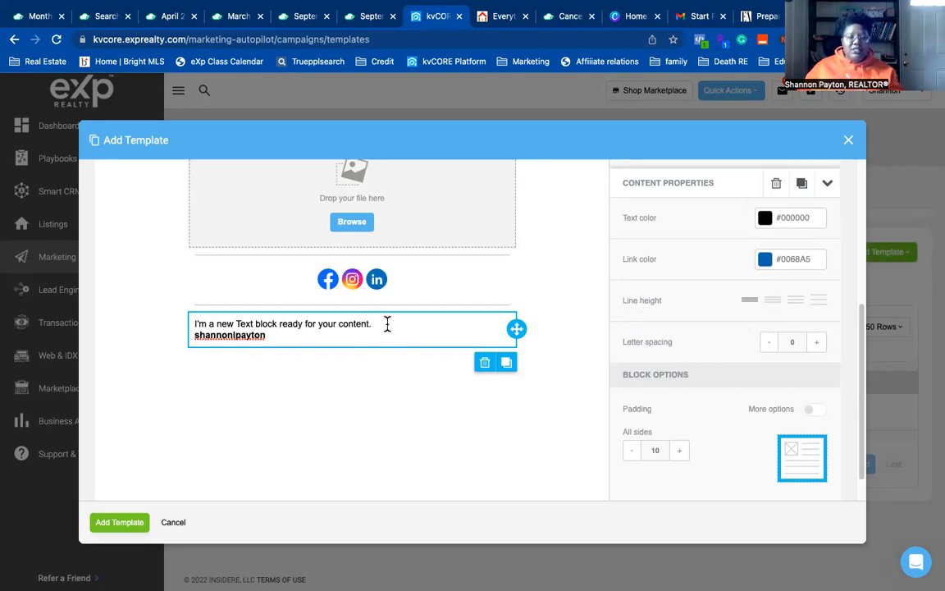
- Set the line height to the second option, slightly taller than default
{"action": "left_click", "coordinate": [819, 301]}
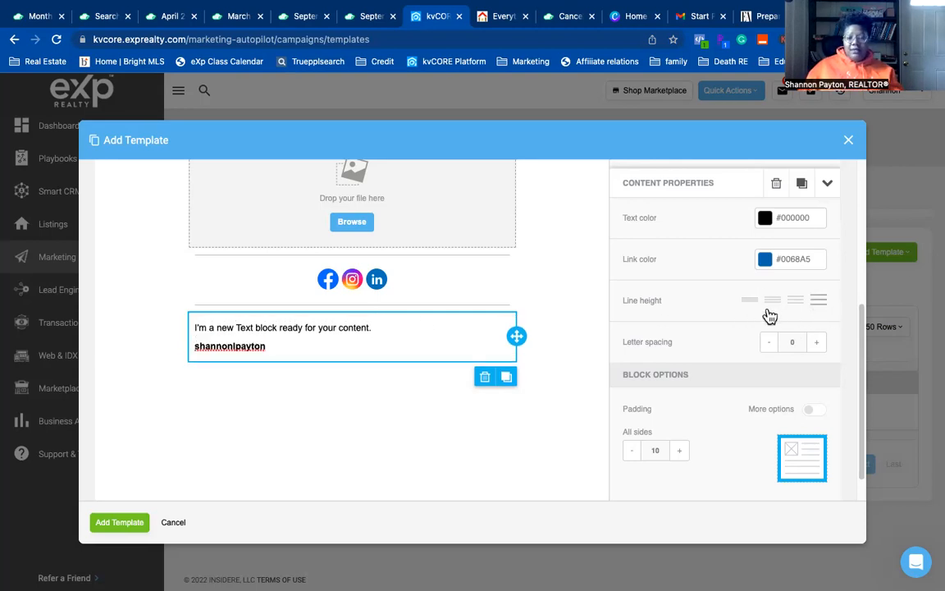
{"action": "left_click", "coordinate": [773, 302]}
{"action": "left_click", "coordinate": [802, 314]}
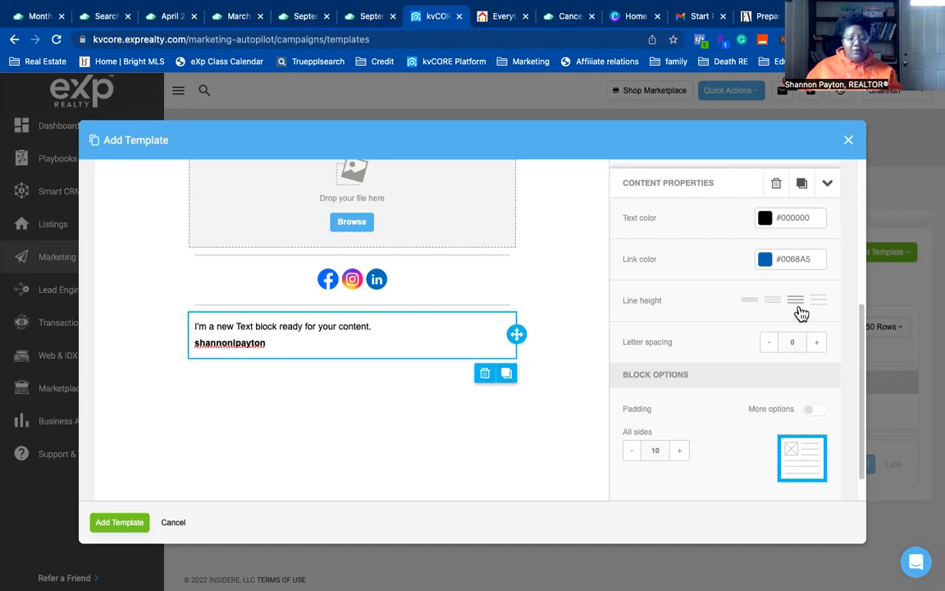
{"action": "left_click", "coordinate": [777, 313]}
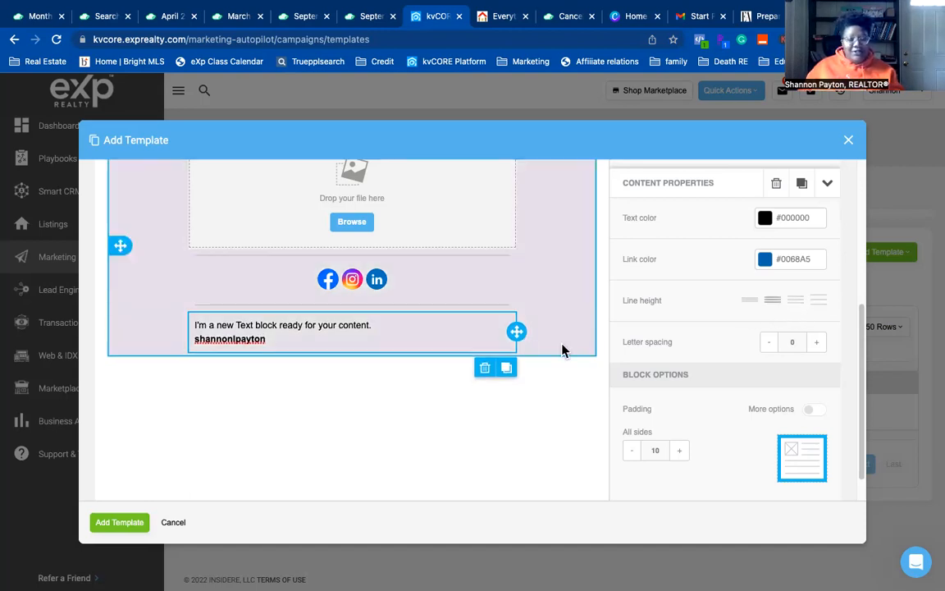
- Set the text to 16px and delete the username line
{"action": "left_click", "coordinate": [465, 329]}
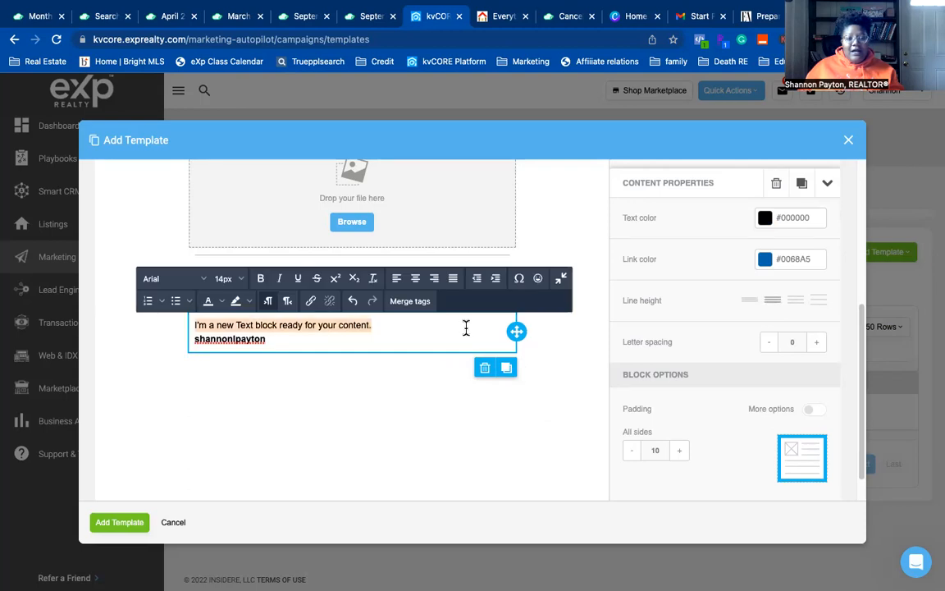
{"action": "left_click_drag", "start_coordinate": [287, 343], "coordinate": [185, 327]}
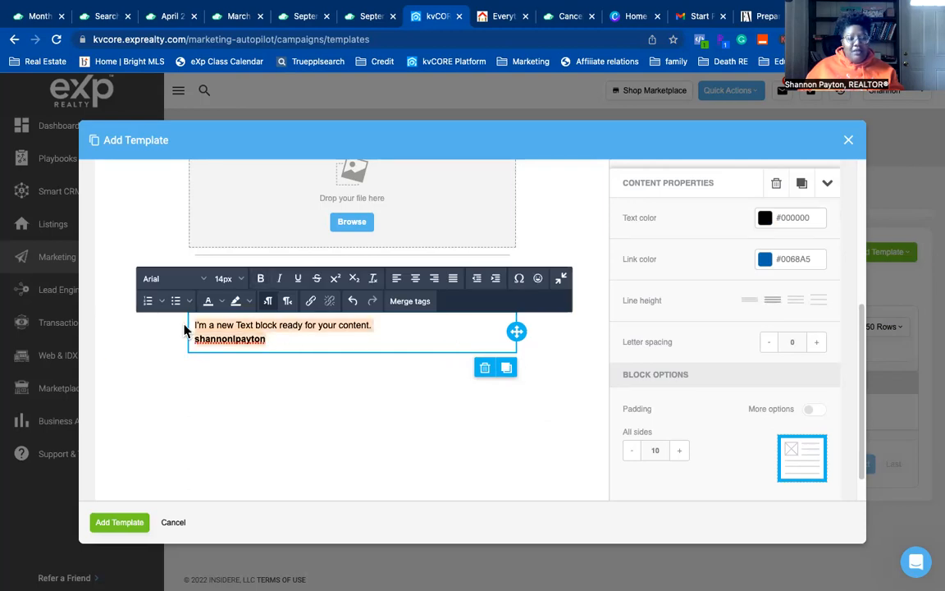
{"action": "left_click", "coordinate": [221, 278]}
{"action": "left_click", "coordinate": [286, 344]}
{"action": "left_click_drag", "start_coordinate": [283, 342], "coordinate": [185, 326]}
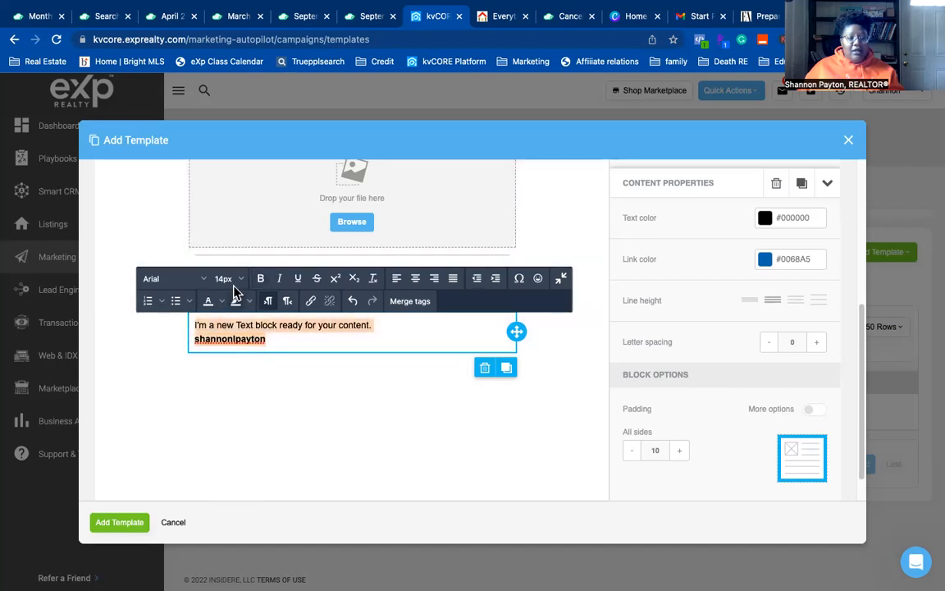
{"action": "left_click", "coordinate": [242, 282]}
{"action": "left_click", "coordinate": [234, 436]}
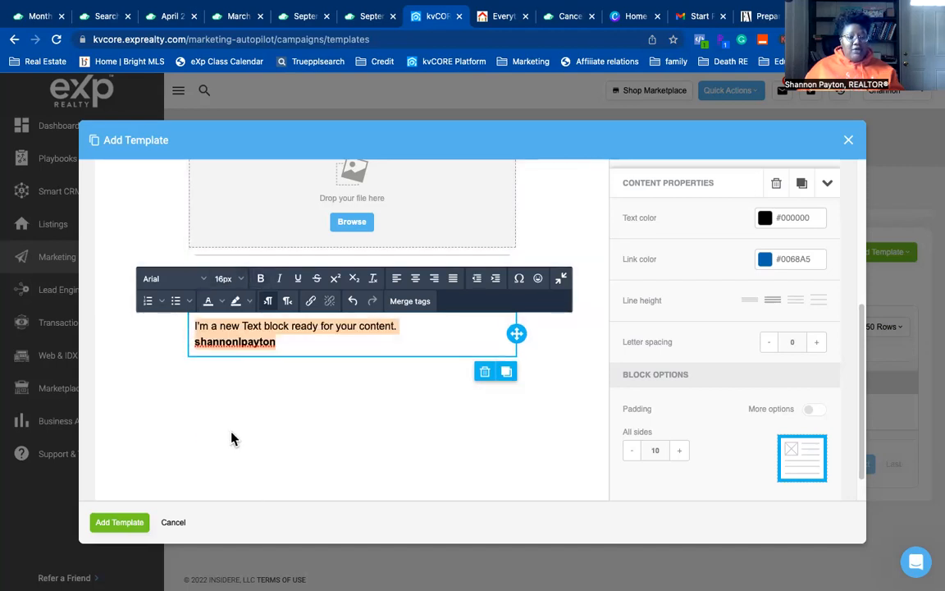
{"action": "left_click", "coordinate": [292, 341]}
{"action": "key", "text": "BackSpace"}
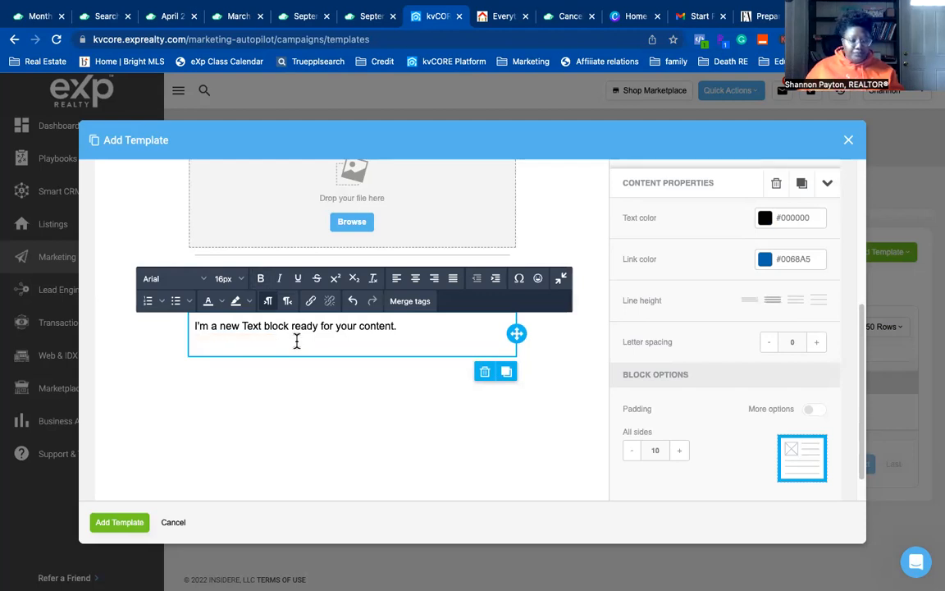
{"action": "key", "text": "BackSpace"}
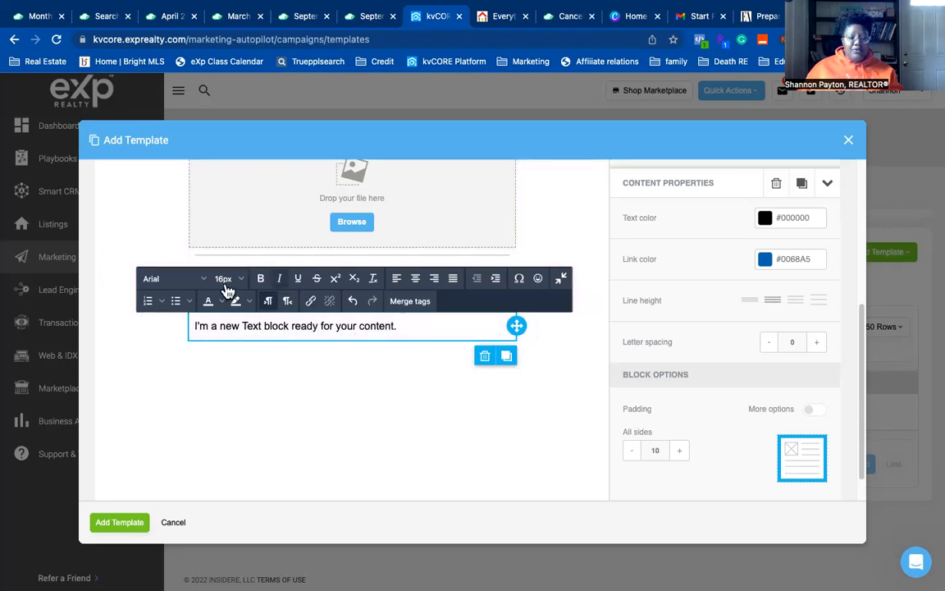
- Change the placeholder sentence's font to Open Sans
{"action": "triple_click", "coordinate": [359, 326]}
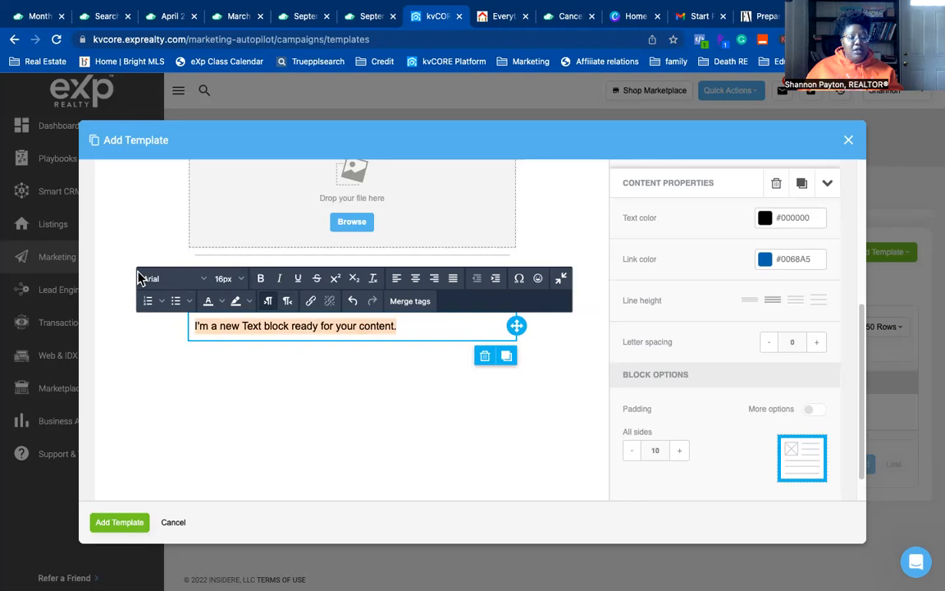
{"action": "left_click", "coordinate": [171, 279]}
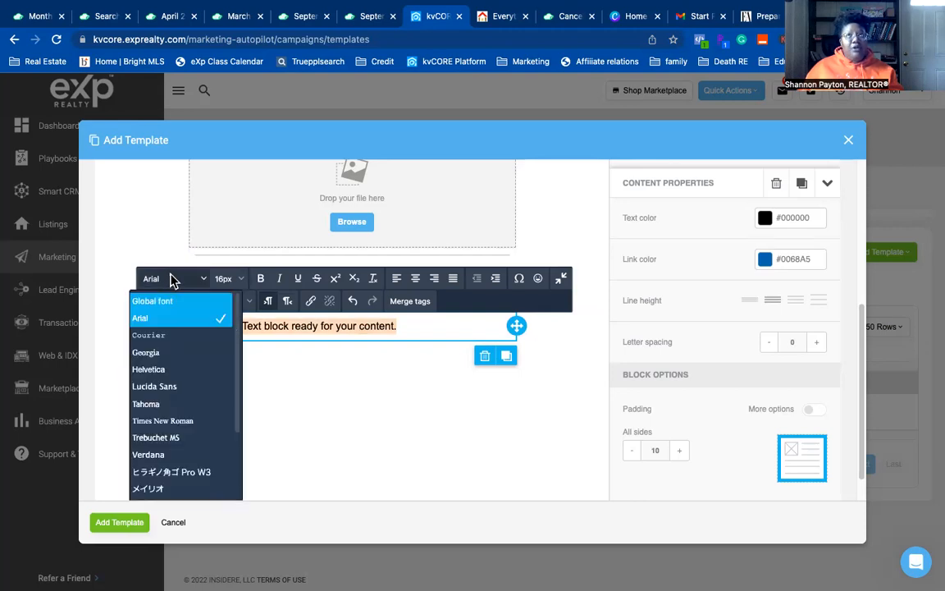
{"action": "scroll", "coordinate": [201, 422], "scroll_direction": "down", "scroll_amount": 3}
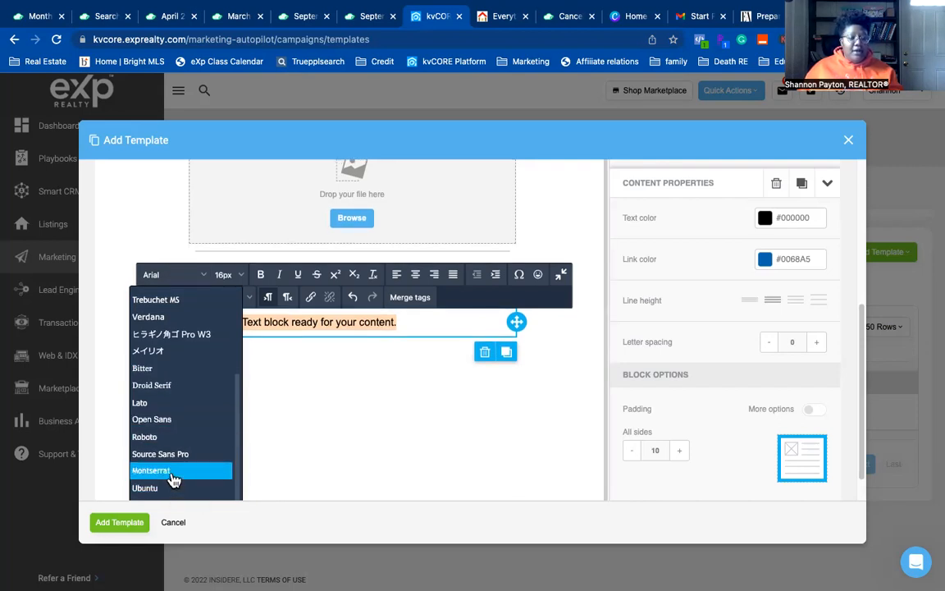
{"action": "scroll", "coordinate": [173, 480], "scroll_direction": "down", "scroll_amount": 1}
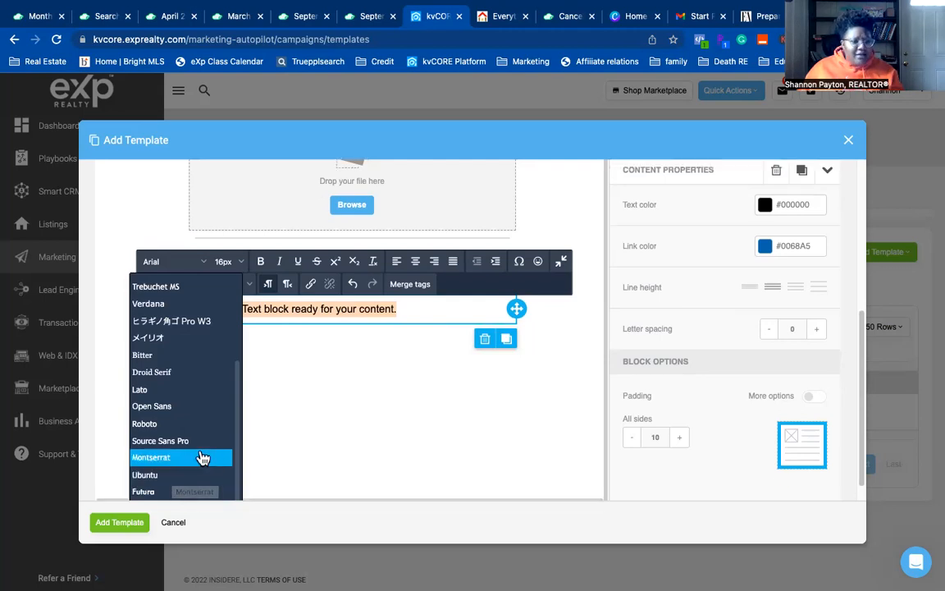
{"action": "scroll", "coordinate": [197, 447], "scroll_direction": "up", "scroll_amount": 4}
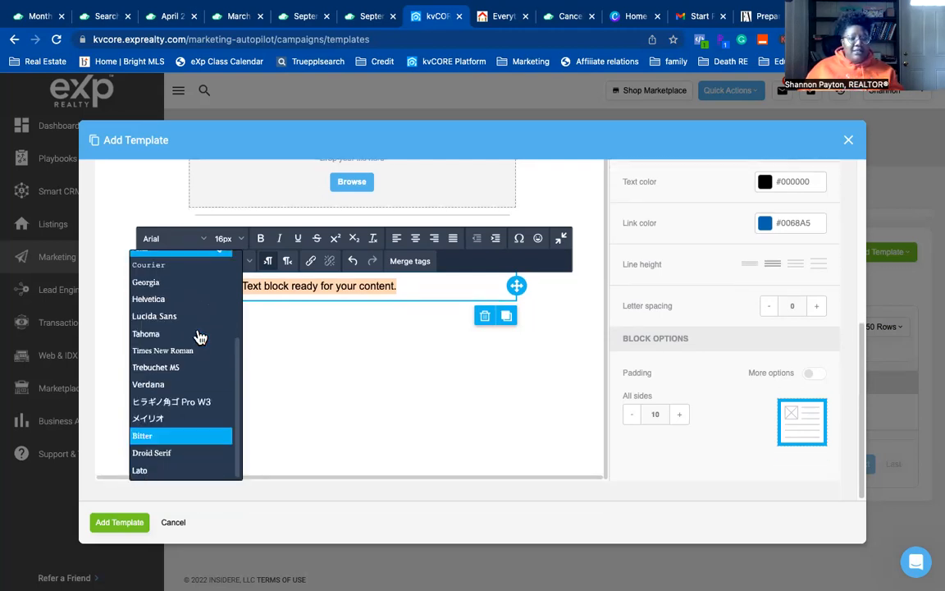
{"action": "scroll", "coordinate": [196, 433], "scroll_direction": "down", "scroll_amount": 3}
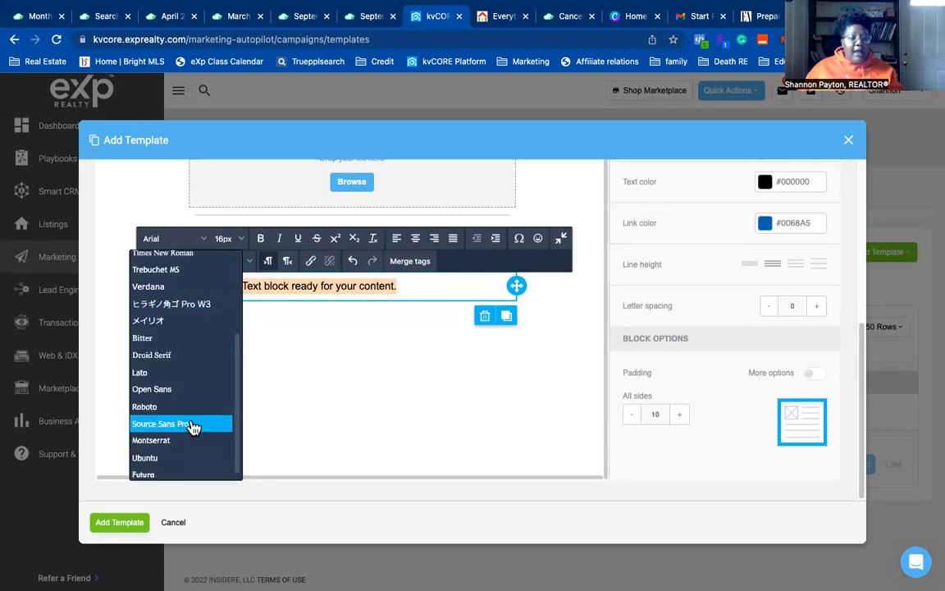
{"action": "left_click", "coordinate": [175, 391]}
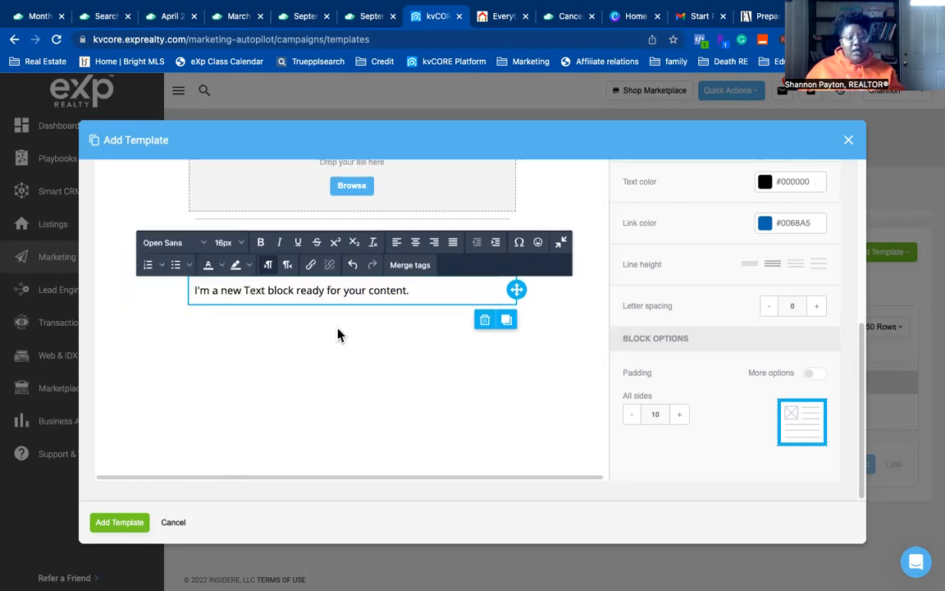
{"action": "scroll", "coordinate": [360, 335], "scroll_direction": "up", "scroll_amount": 2}
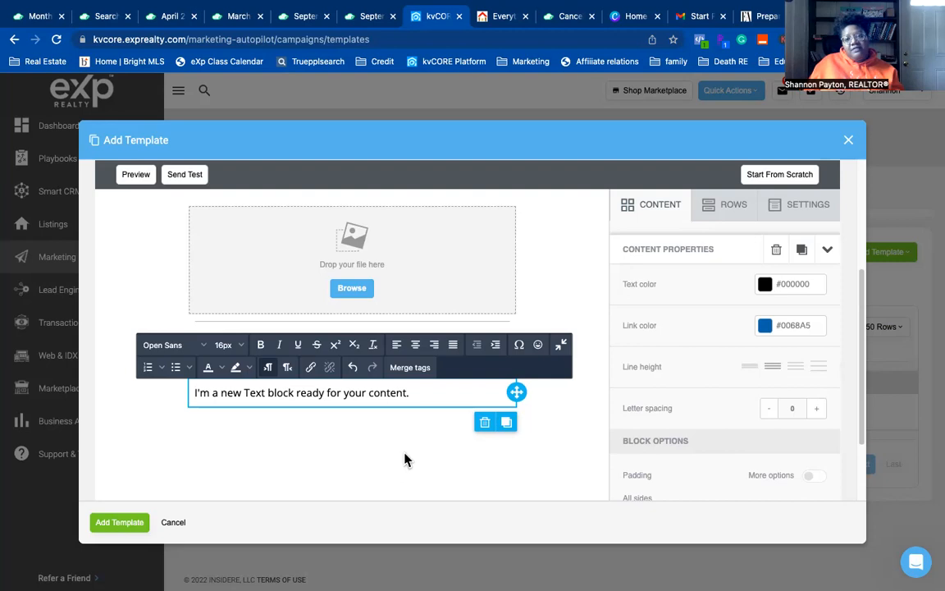
- Center-align the placeholder sentence in the text block
{"action": "left_click", "coordinate": [346, 443]}
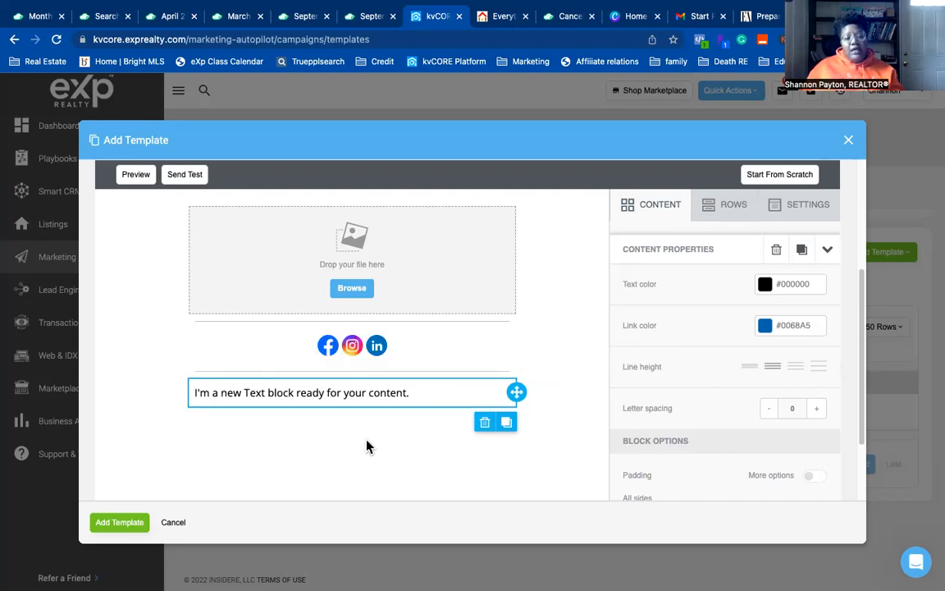
{"action": "left_click", "coordinate": [435, 393]}
{"action": "triple_click", "coordinate": [394, 399]}
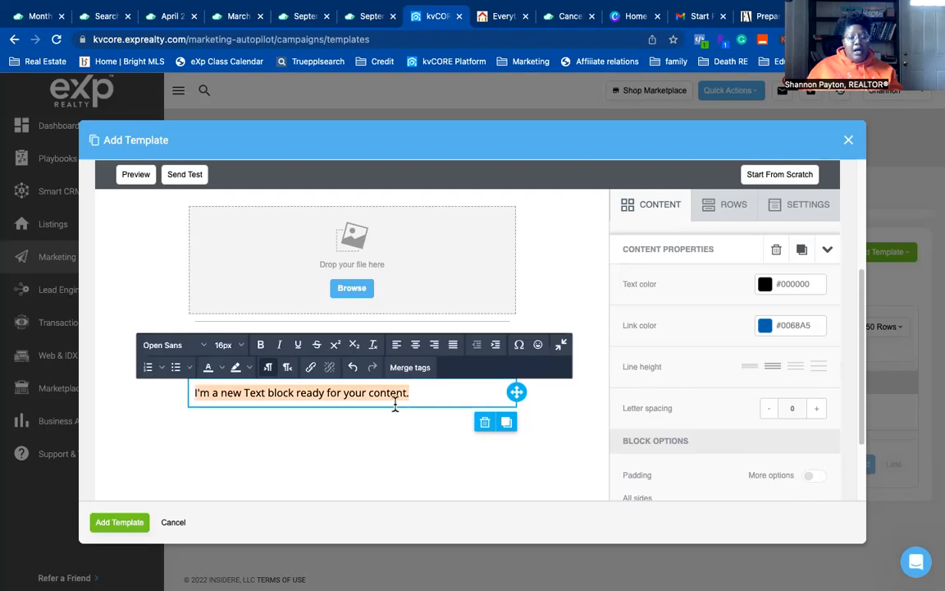
{"action": "left_click", "coordinate": [361, 435]}
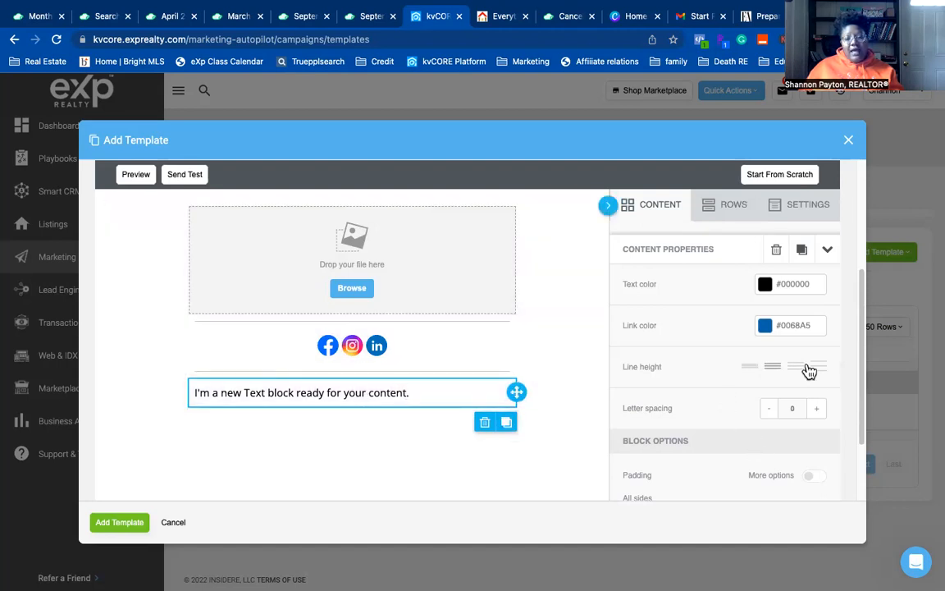
{"action": "scroll", "coordinate": [783, 401], "scroll_direction": "down", "scroll_amount": 1}
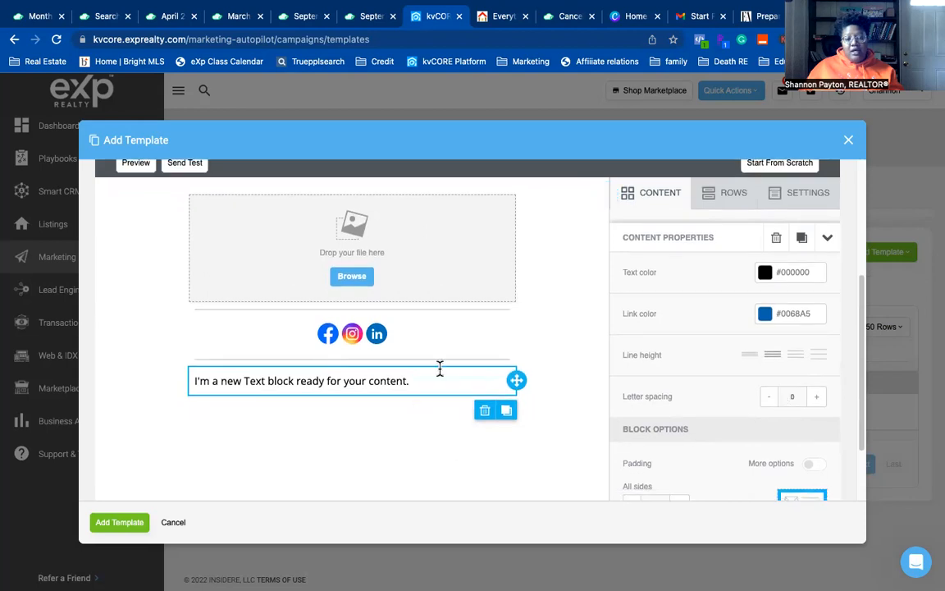
{"action": "left_click", "coordinate": [416, 384]}
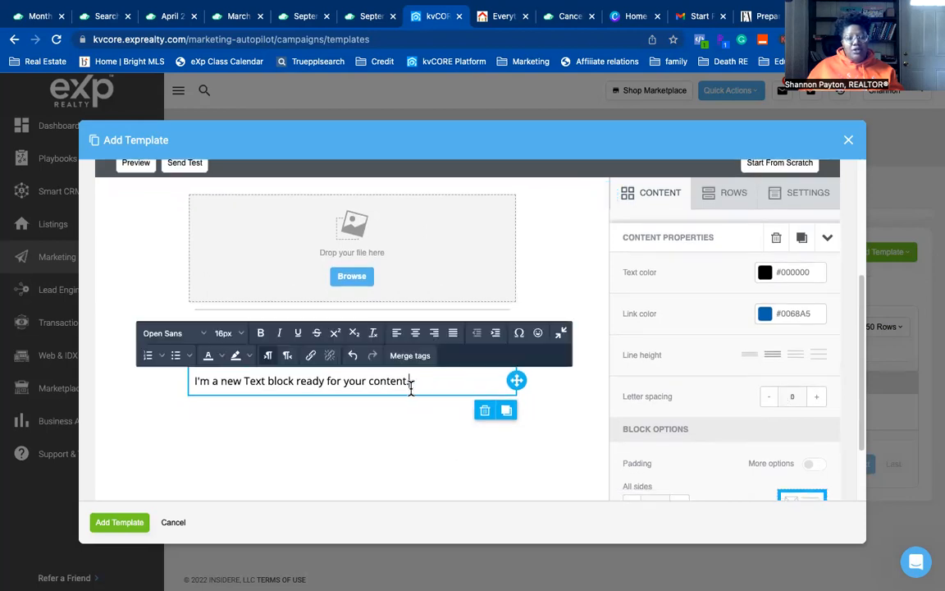
{"action": "left_click", "coordinate": [415, 336]}
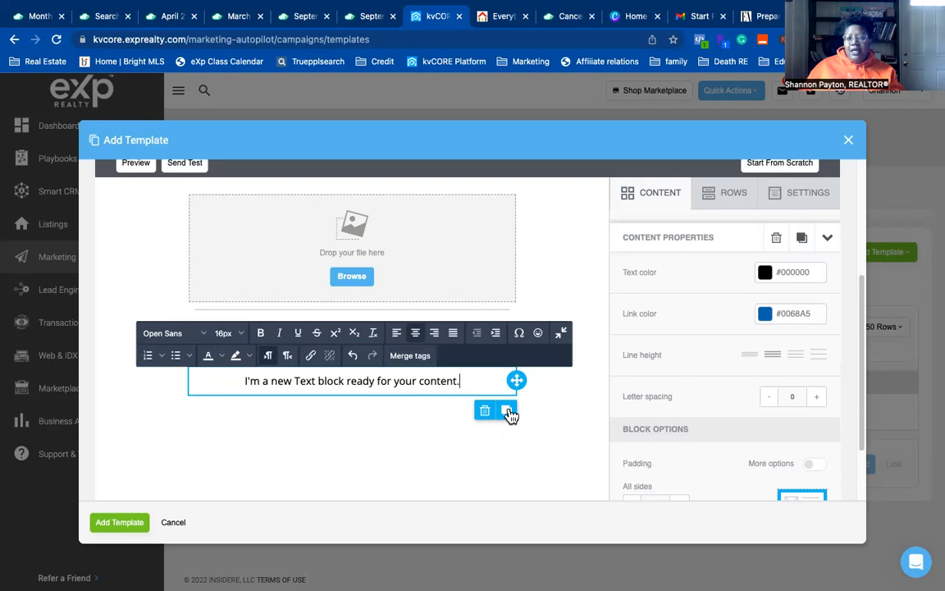
{"action": "left_click", "coordinate": [352, 451]}
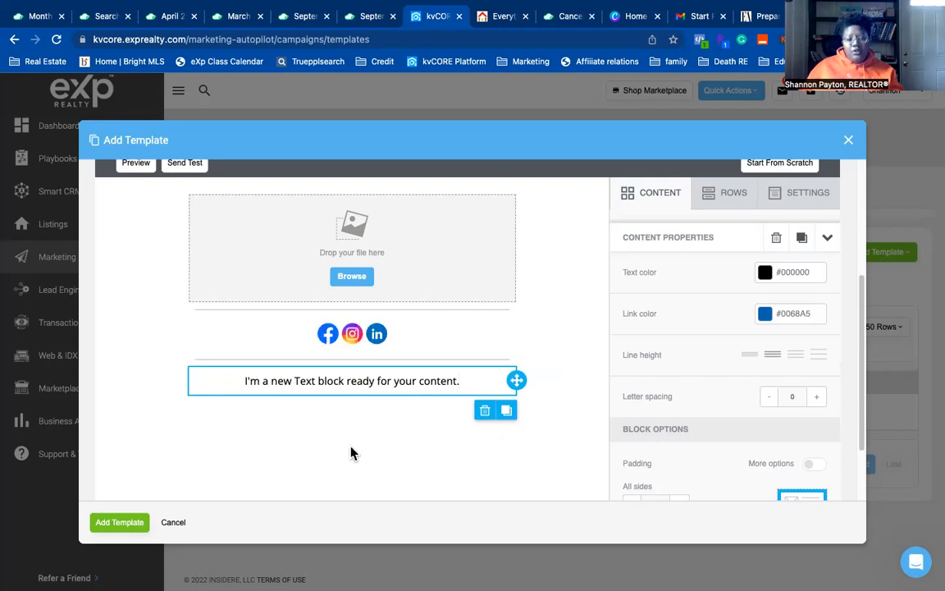
{"action": "left_click", "coordinate": [418, 380]}
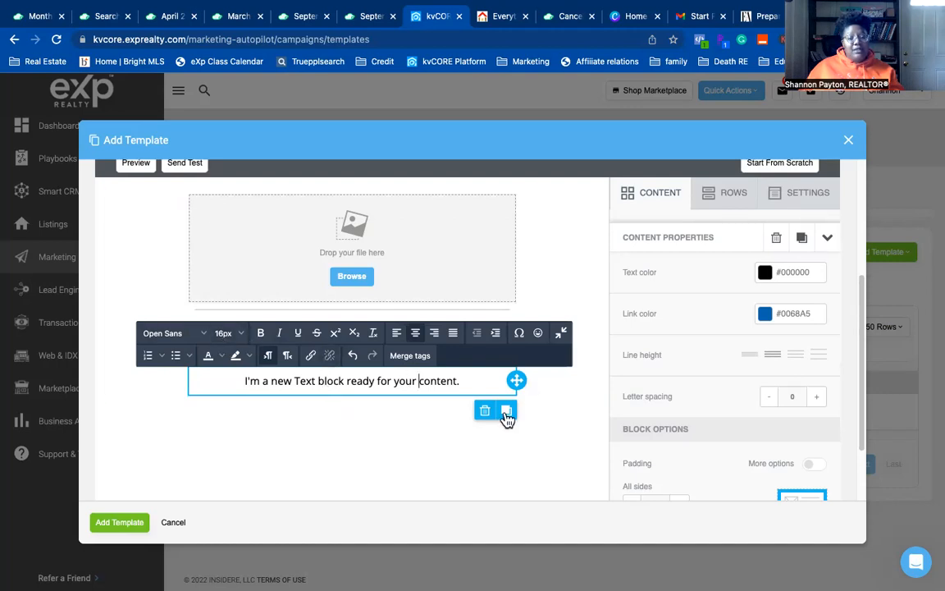
- Duplicate the text block and make the top copy a left-aligned 'Hello {first_name}' greeting
{"action": "left_click", "coordinate": [506, 410]}
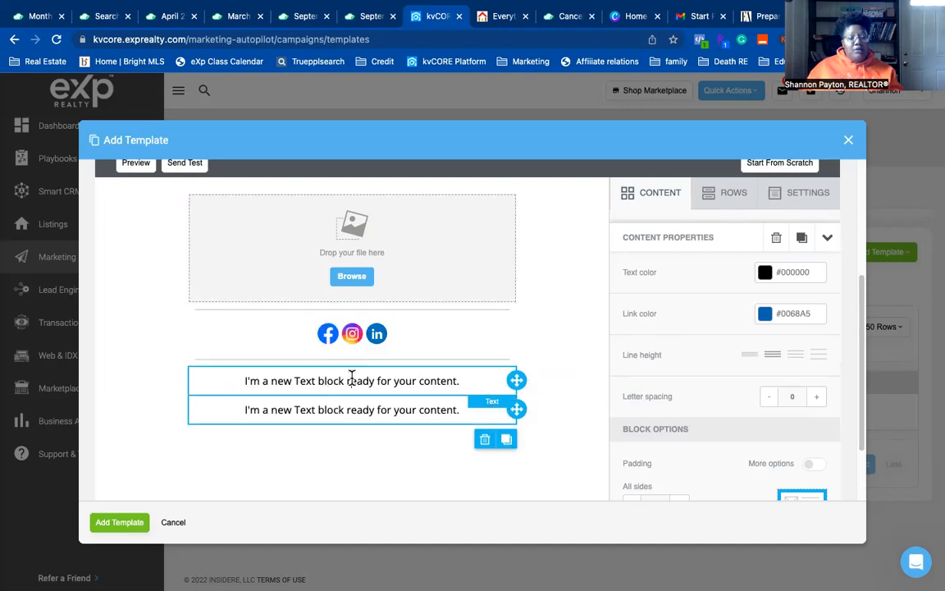
{"action": "triple_click", "coordinate": [351, 380]}
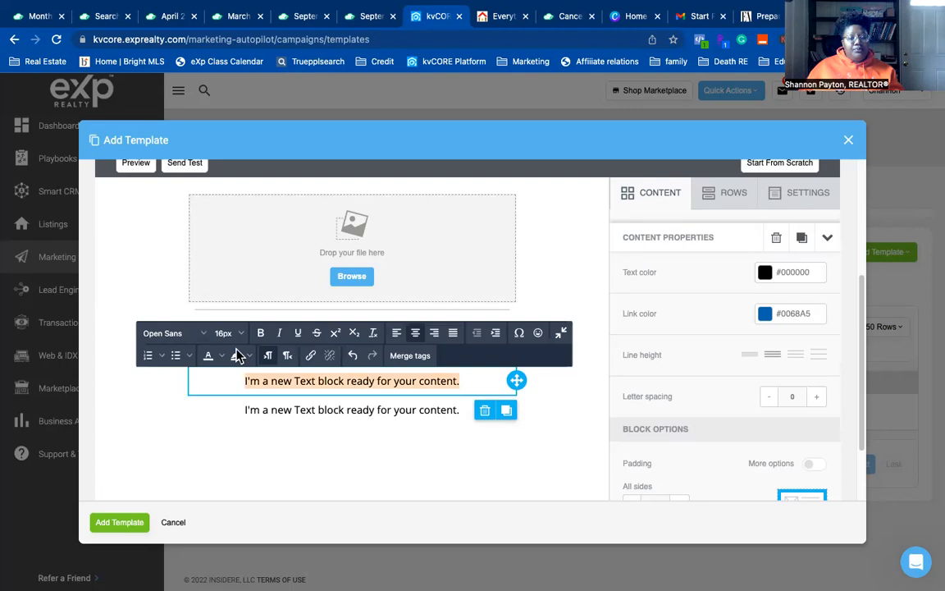
{"action": "left_click", "coordinate": [397, 334]}
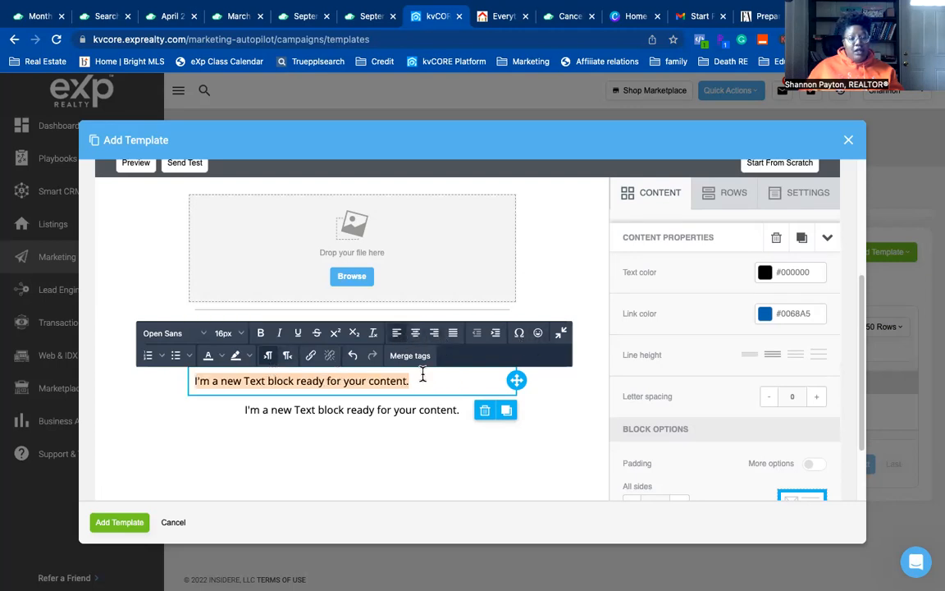
{"action": "type", "text": "Hello"}
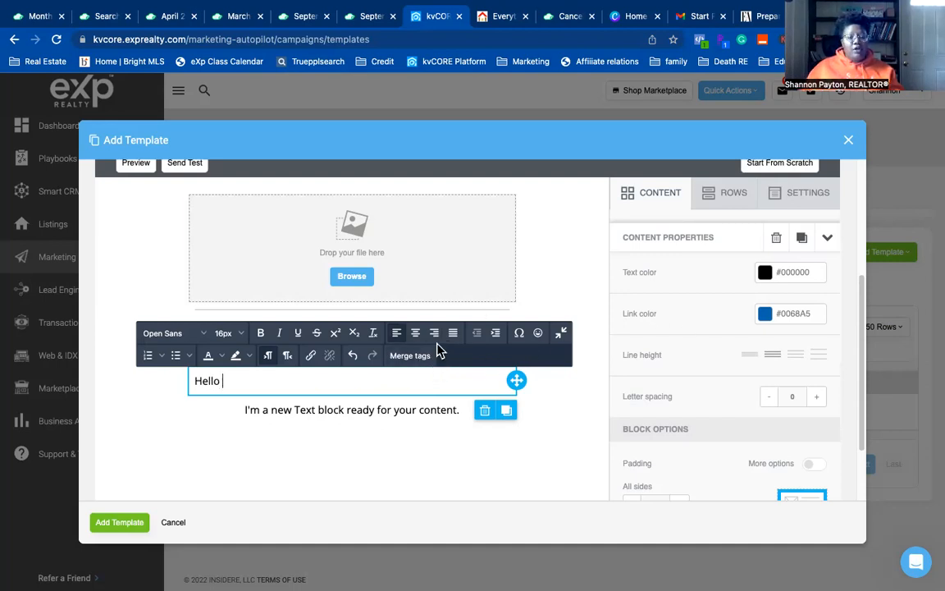
{"action": "left_click", "coordinate": [422, 358]}
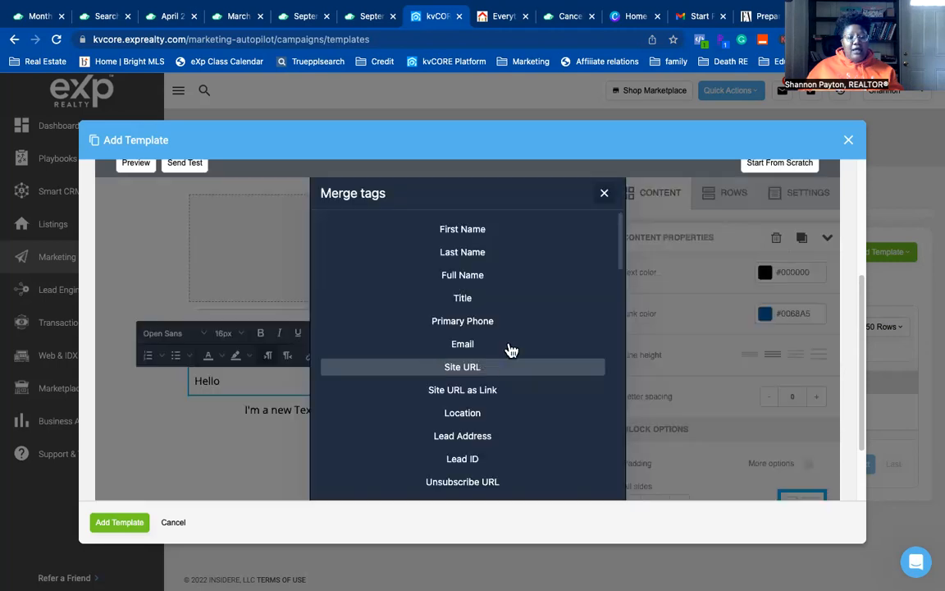
{"action": "scroll", "coordinate": [506, 346], "scroll_direction": "down", "scroll_amount": 10}
{"action": "scroll", "coordinate": [502, 343], "scroll_direction": "up", "scroll_amount": 10}
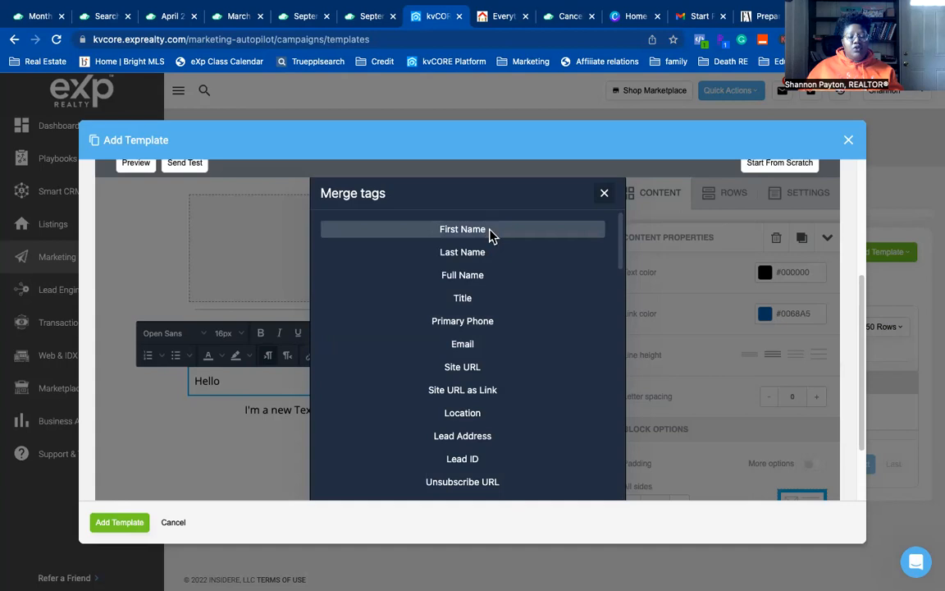
{"action": "left_click", "coordinate": [490, 230]}
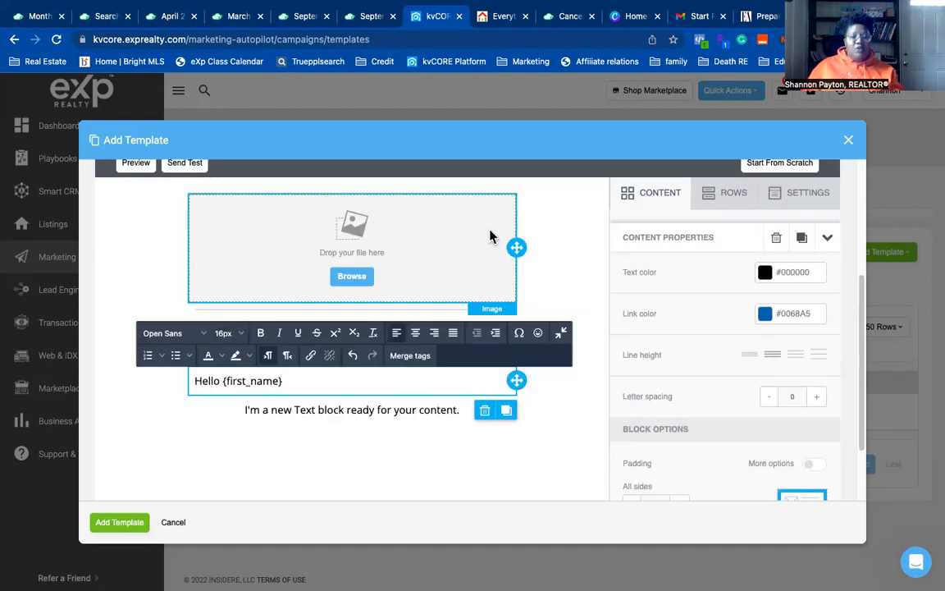
{"action": "left_click", "coordinate": [392, 402]}
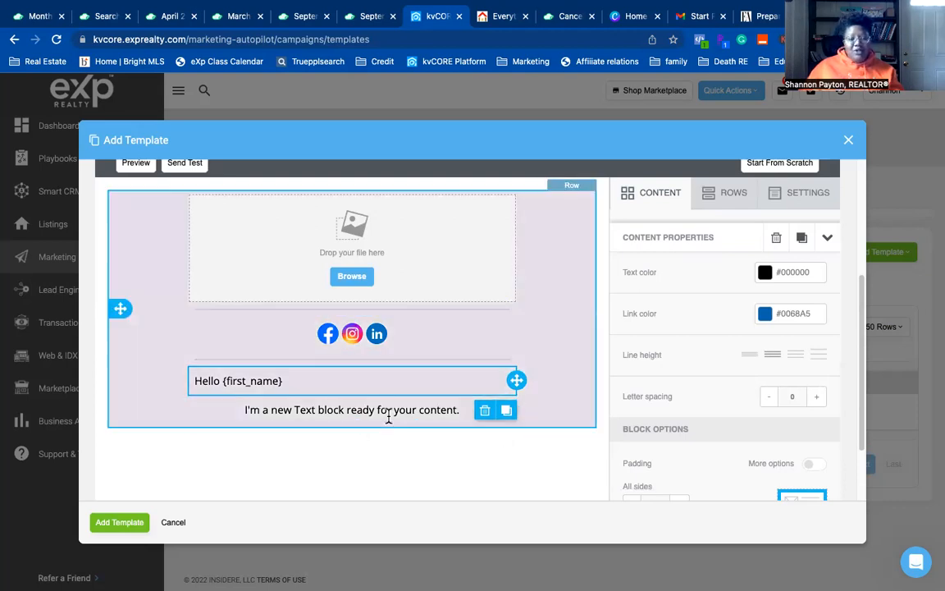
- Start appending ' with social' to the template name 'General Bullet email template'
{"action": "scroll", "coordinate": [369, 406], "scroll_direction": "down", "scroll_amount": 2}
{"action": "left_click", "coordinate": [420, 320]}
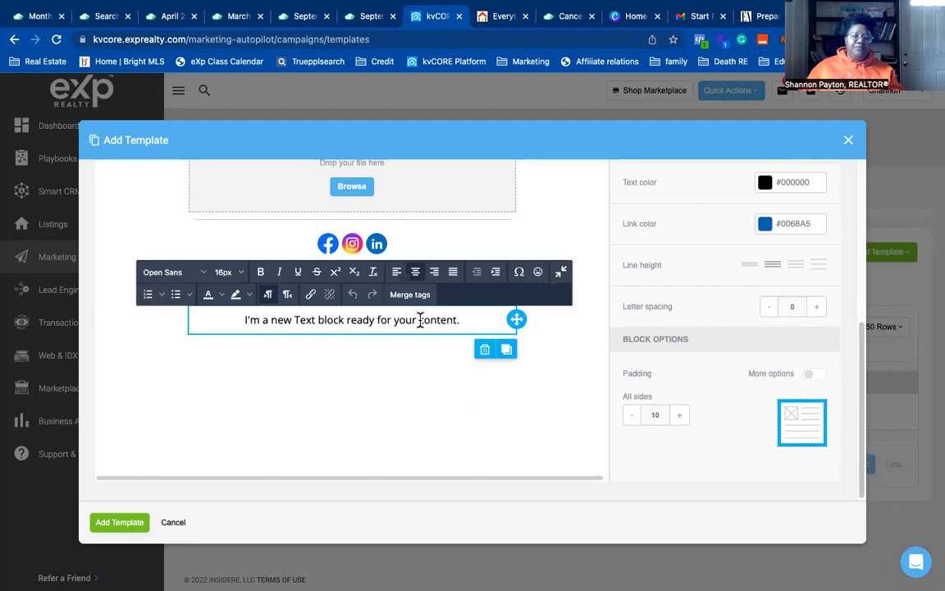
{"action": "left_click", "coordinate": [376, 412]}
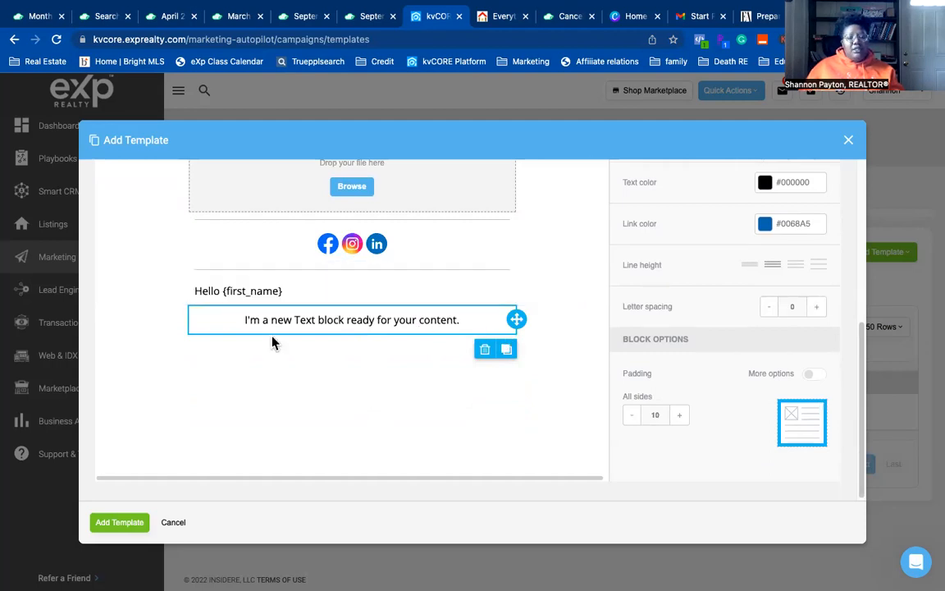
{"action": "scroll", "coordinate": [299, 366], "scroll_direction": "up", "scroll_amount": 4}
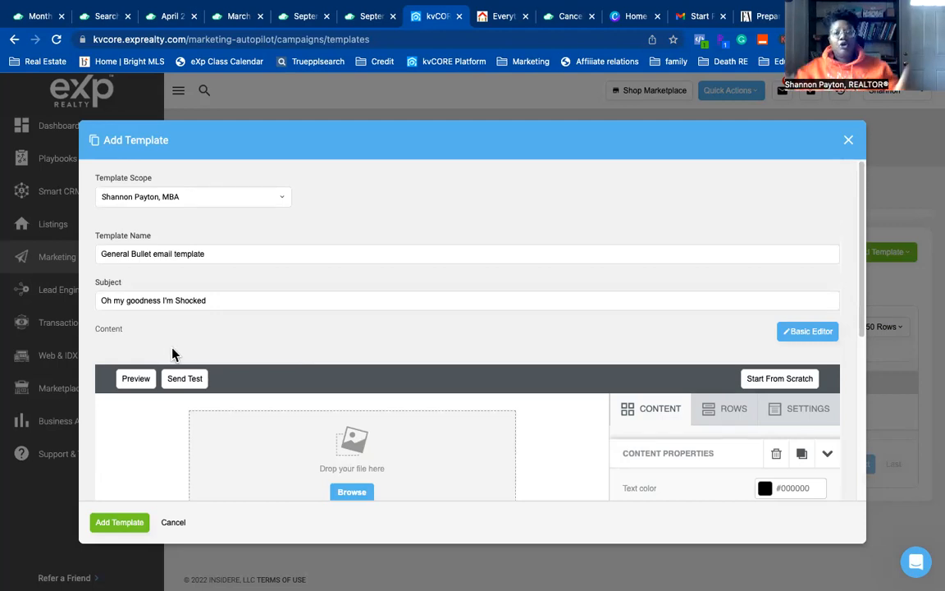
{"action": "scroll", "coordinate": [320, 373], "scroll_direction": "down", "scroll_amount": 1}
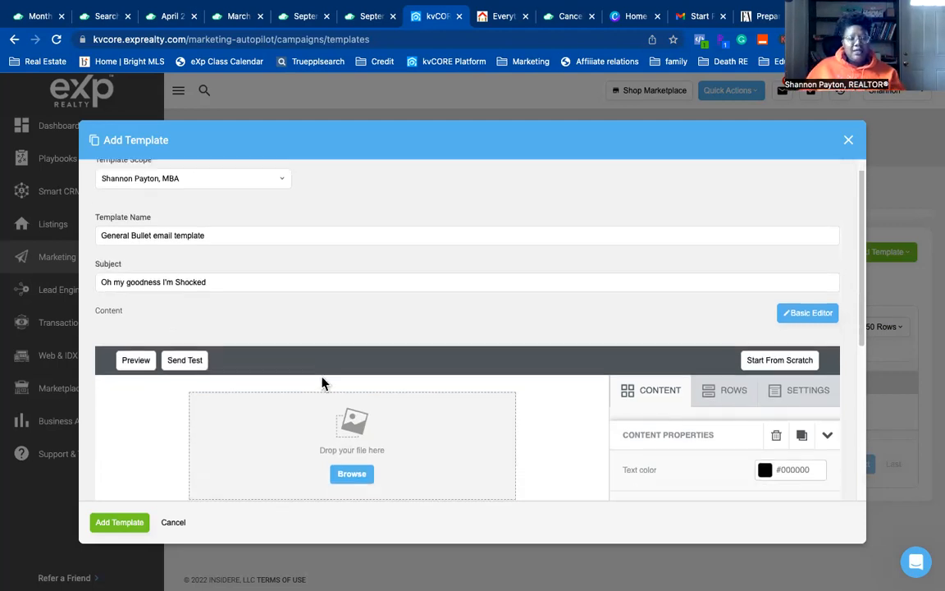
{"action": "left_click", "coordinate": [337, 236]}
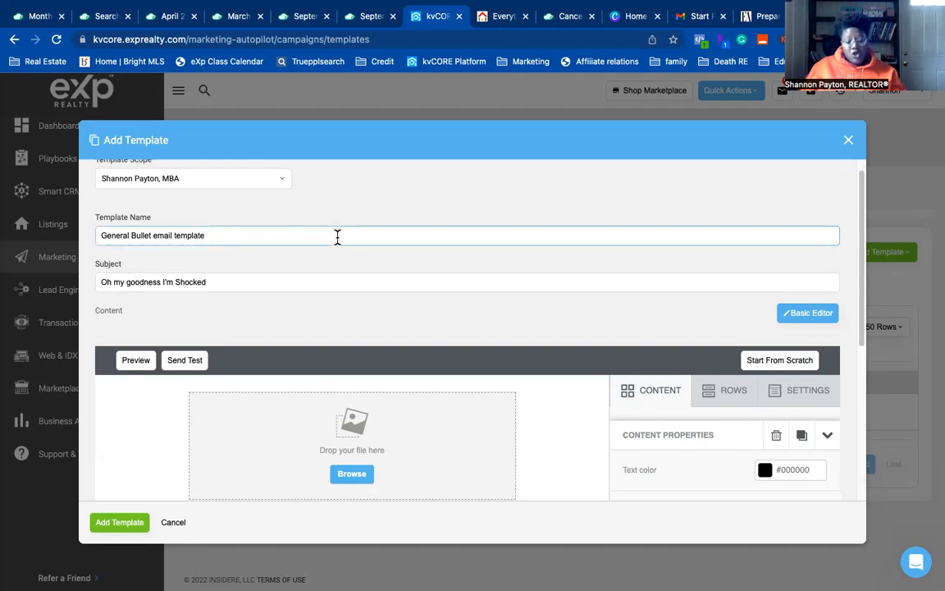
{"action": "type", "text": "with C"}
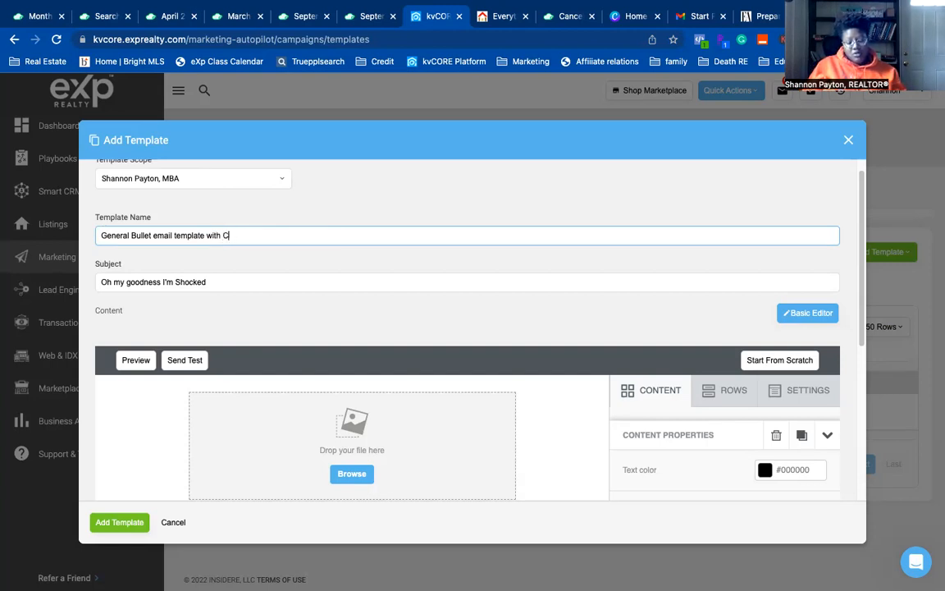
- Complete the name 'General Bullet email template with social' and duplicate the sample text block
{"action": "type", "text": "ith social"}
{"action": "scroll", "coordinate": [463, 408], "scroll_direction": "down", "scroll_amount": 2}
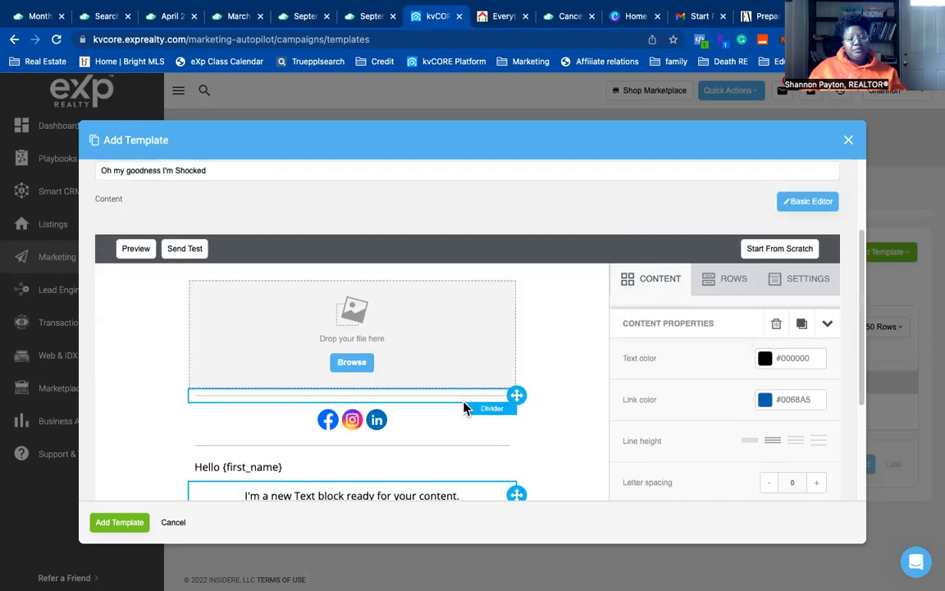
{"action": "scroll", "coordinate": [481, 394], "scroll_direction": "down", "scroll_amount": 2}
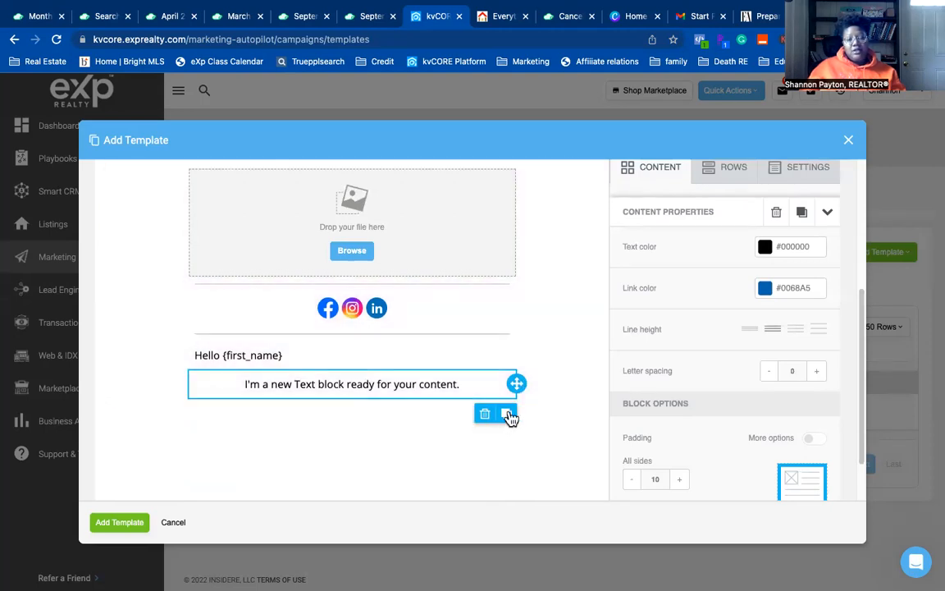
{"action": "left_click", "coordinate": [508, 417]}
- Try numbered and bullet list styles on the copied sentence, then undo the list formatting
{"action": "left_click", "coordinate": [382, 414]}
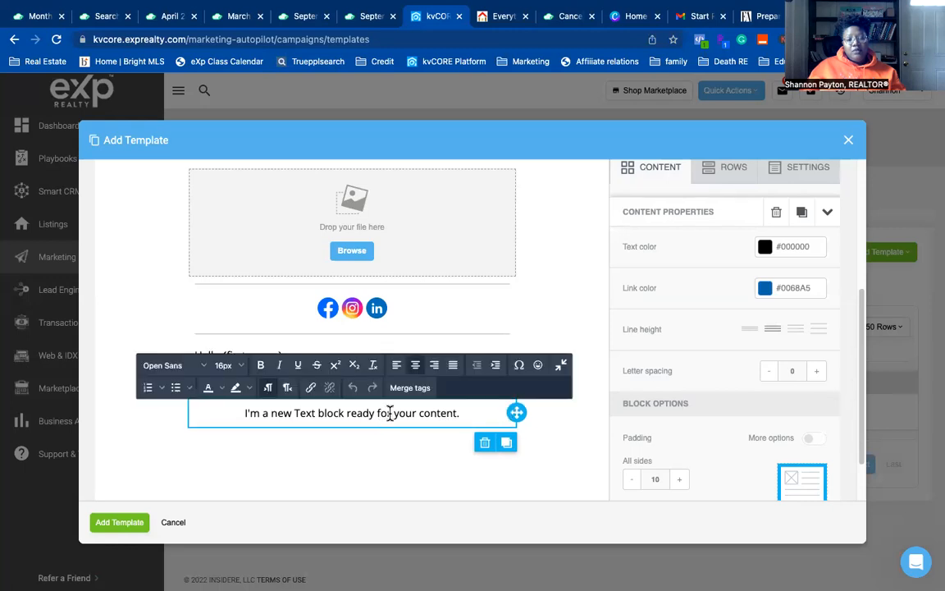
{"action": "triple_click", "coordinate": [379, 413]}
{"action": "left_click", "coordinate": [149, 389]}
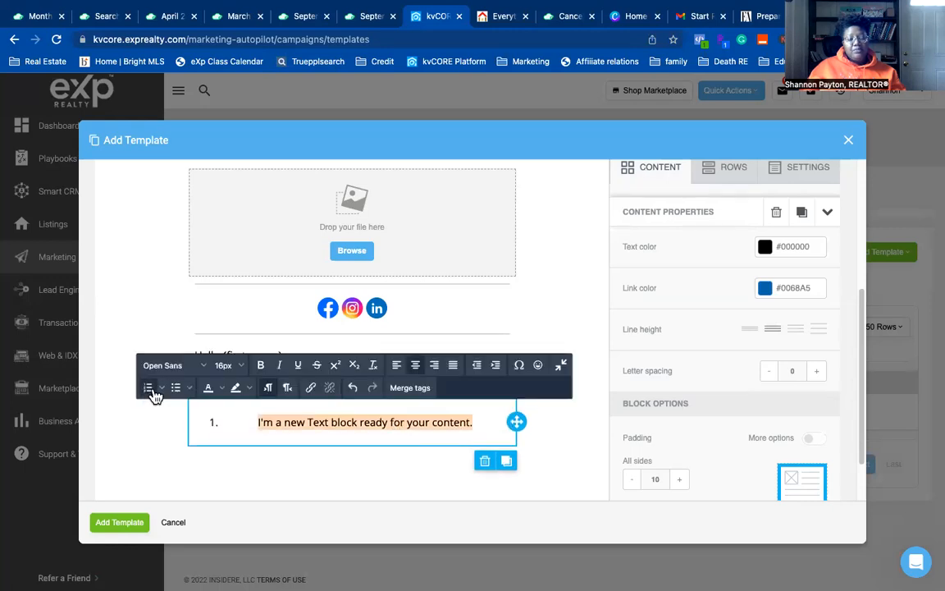
{"action": "left_click", "coordinate": [188, 391]}
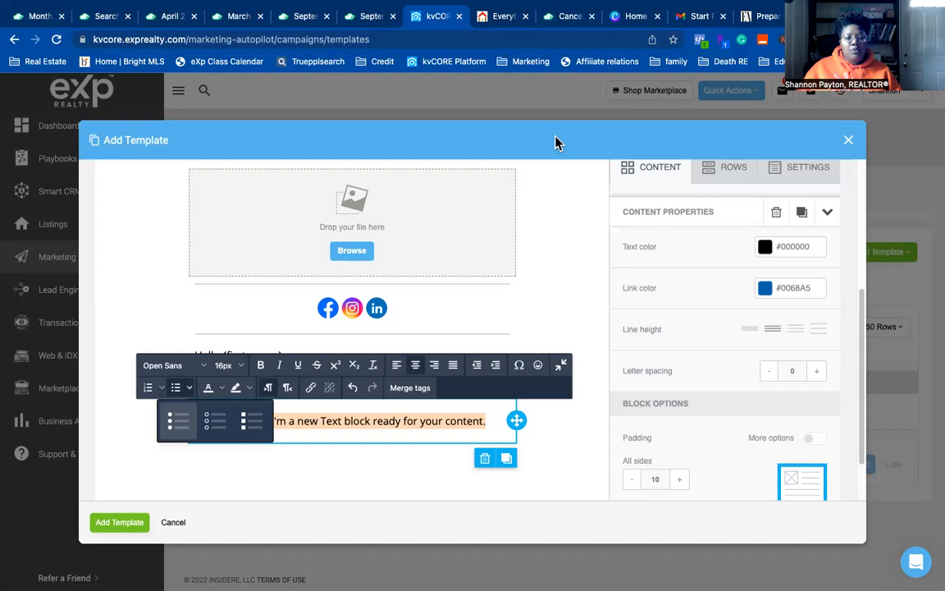
{"action": "left_click", "coordinate": [366, 463]}
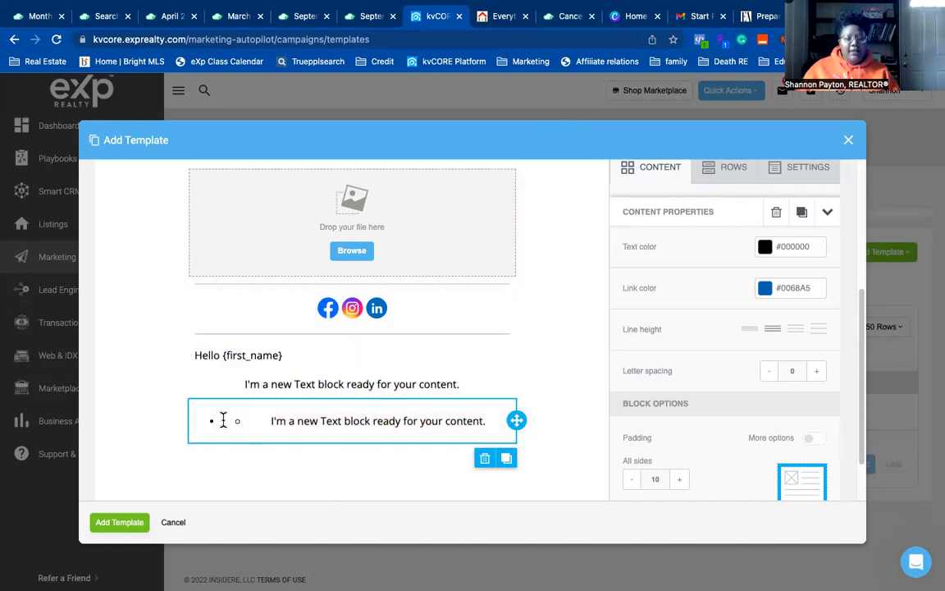
{"action": "left_click", "coordinate": [335, 421]}
{"action": "left_click", "coordinate": [190, 390]}
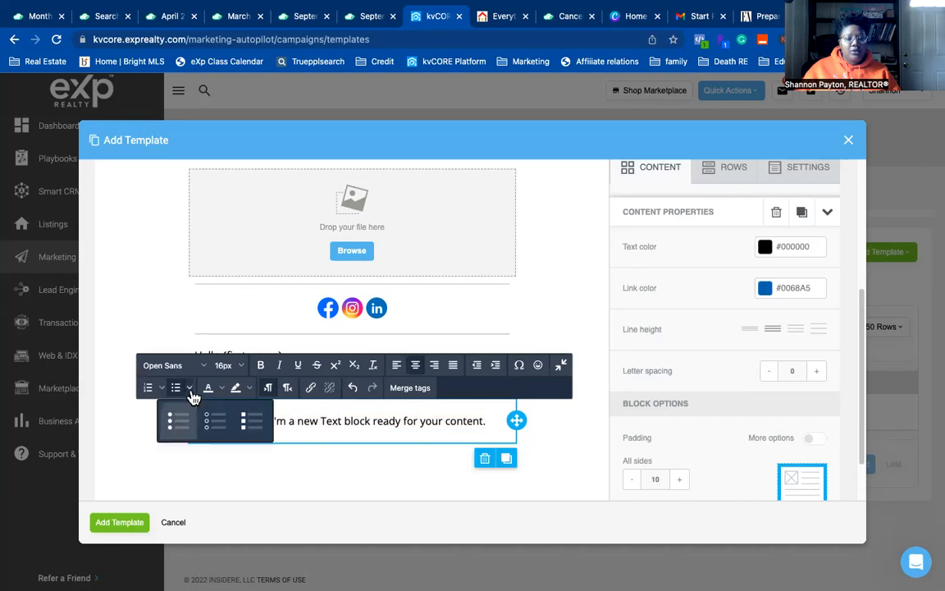
{"action": "left_click", "coordinate": [177, 421]}
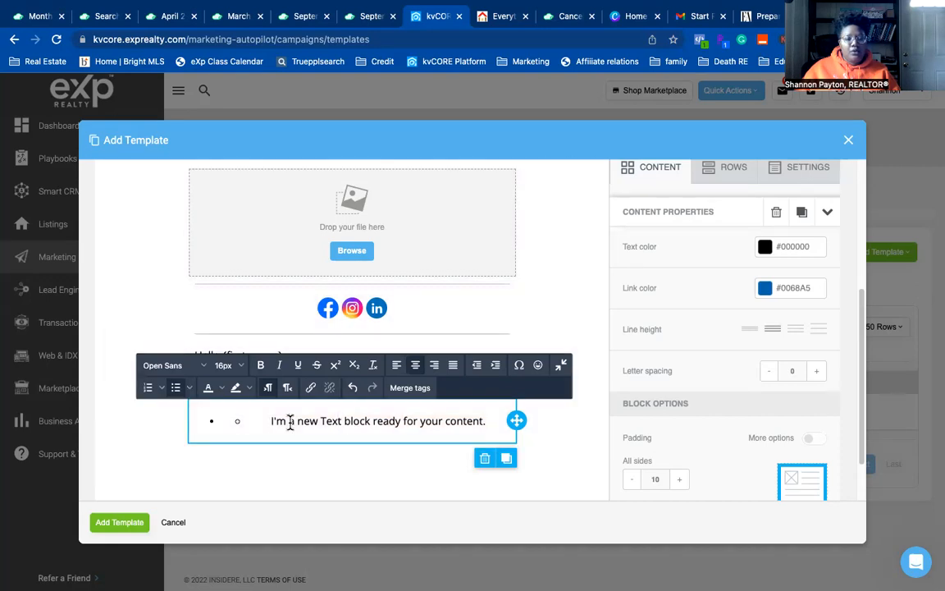
{"action": "key", "text": "ctrl+z"}
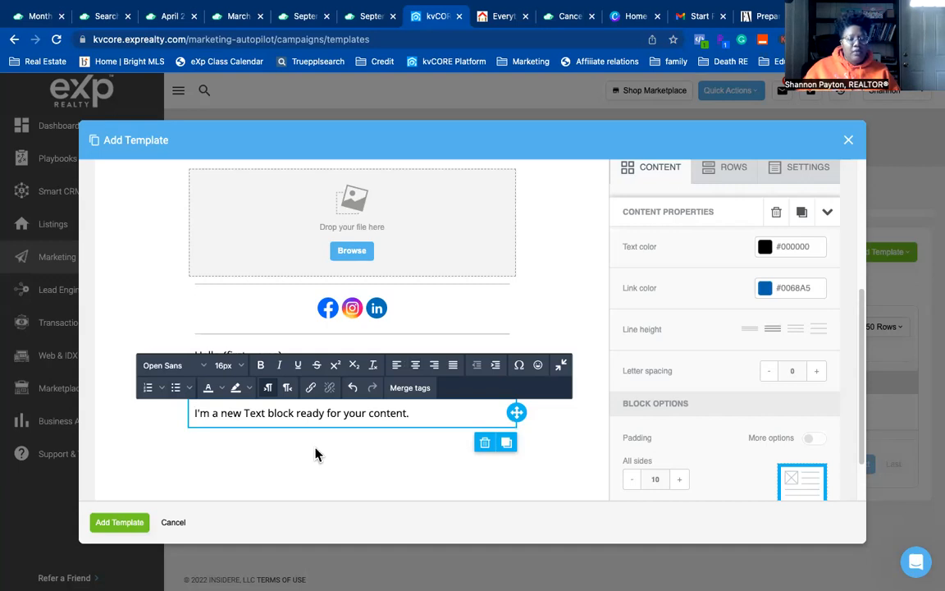
- Make the copied block a left-aligned bulleted line
{"action": "left_click", "coordinate": [175, 388]}
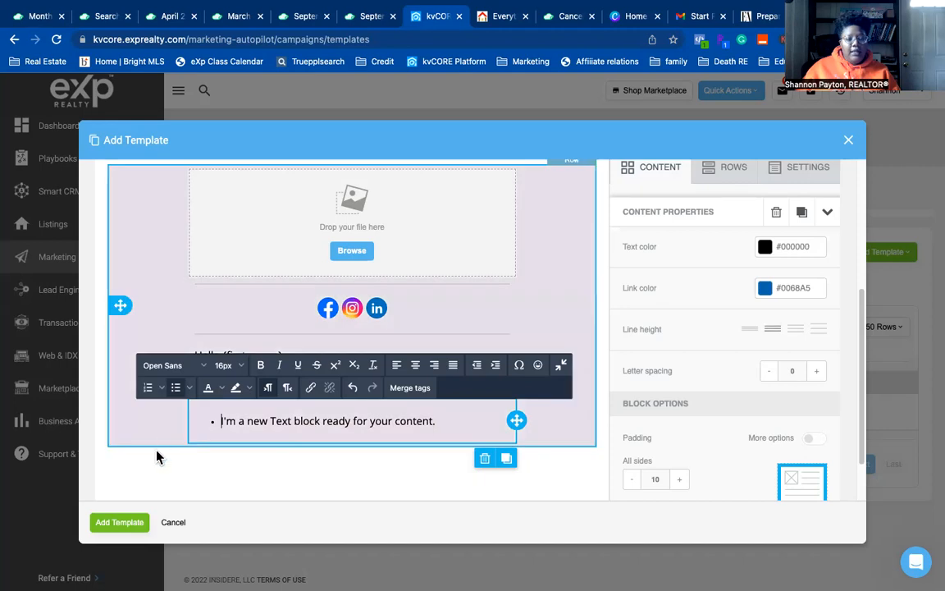
{"action": "left_click", "coordinate": [158, 457]}
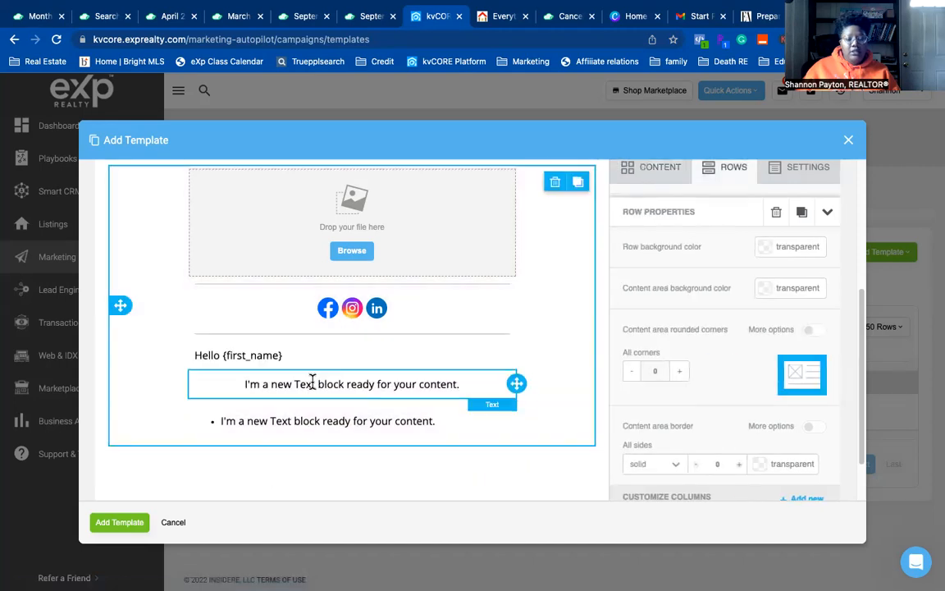
{"action": "left_click", "coordinate": [230, 384]}
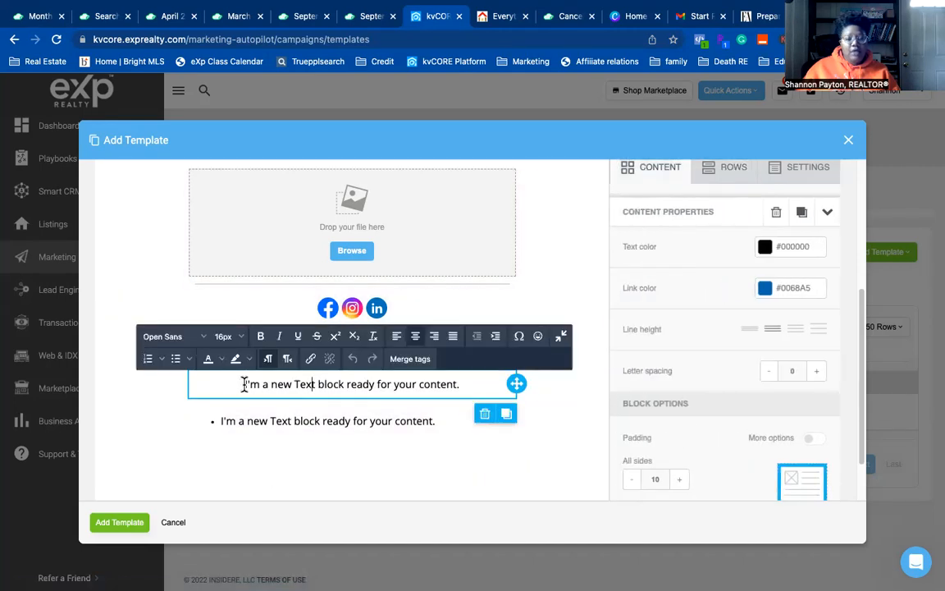
{"action": "left_click", "coordinate": [327, 421]}
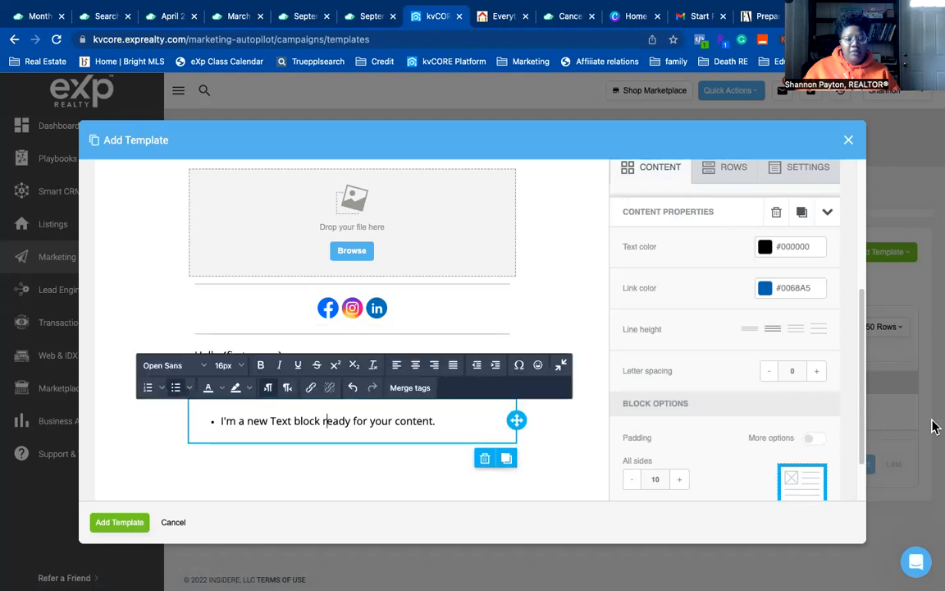
{"action": "left_click", "coordinate": [418, 367]}
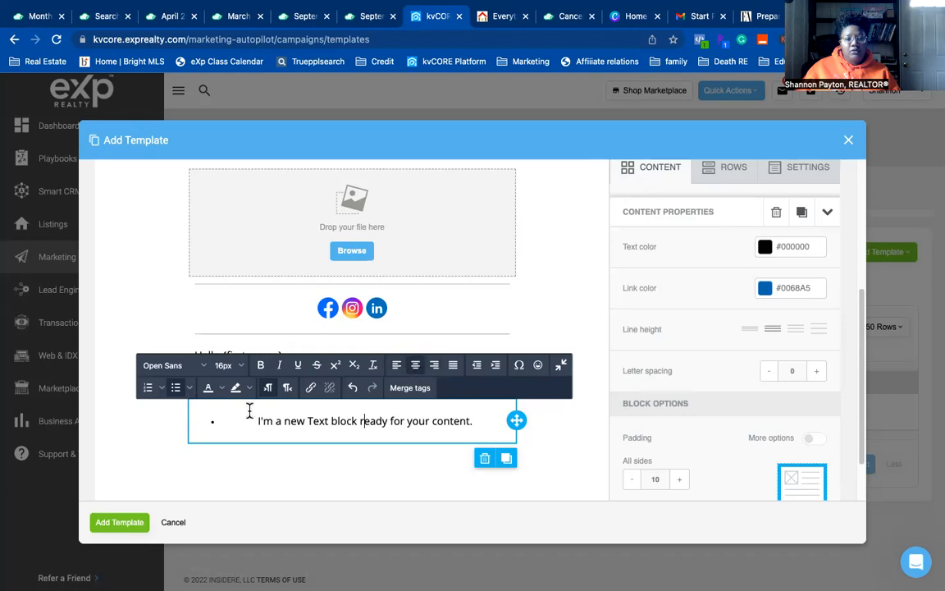
{"action": "left_click", "coordinate": [396, 365]}
{"action": "left_click", "coordinate": [338, 476]}
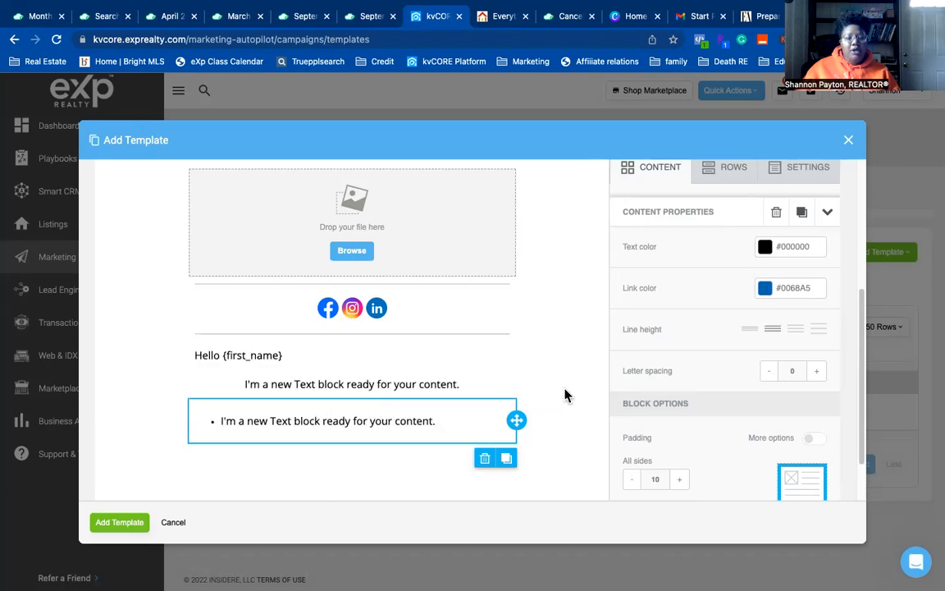
- Left-align the centred sample sentence and add a comma after the greeting
{"action": "left_click", "coordinate": [384, 386]}
{"action": "left_click", "coordinate": [397, 336]}
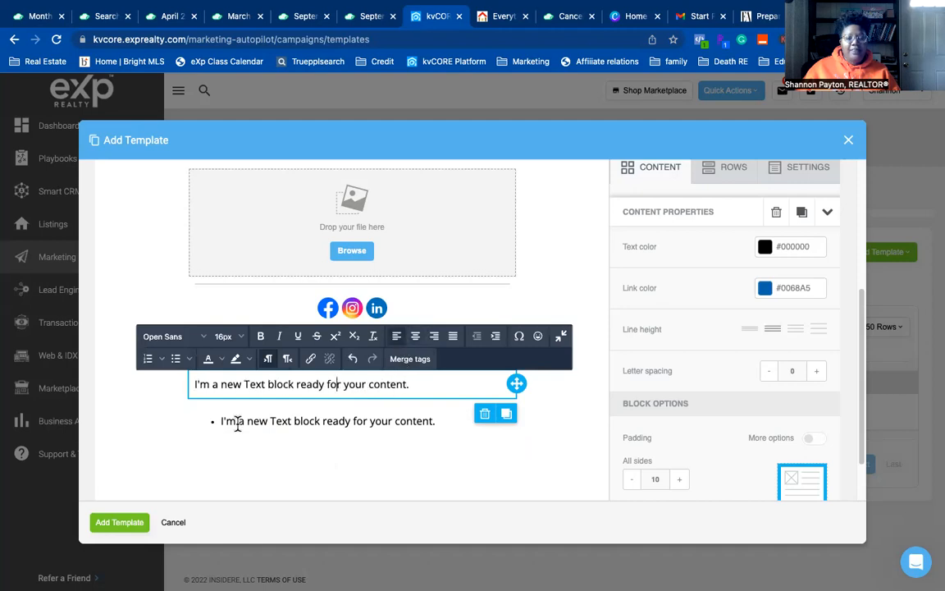
{"action": "left_click", "coordinate": [148, 458]}
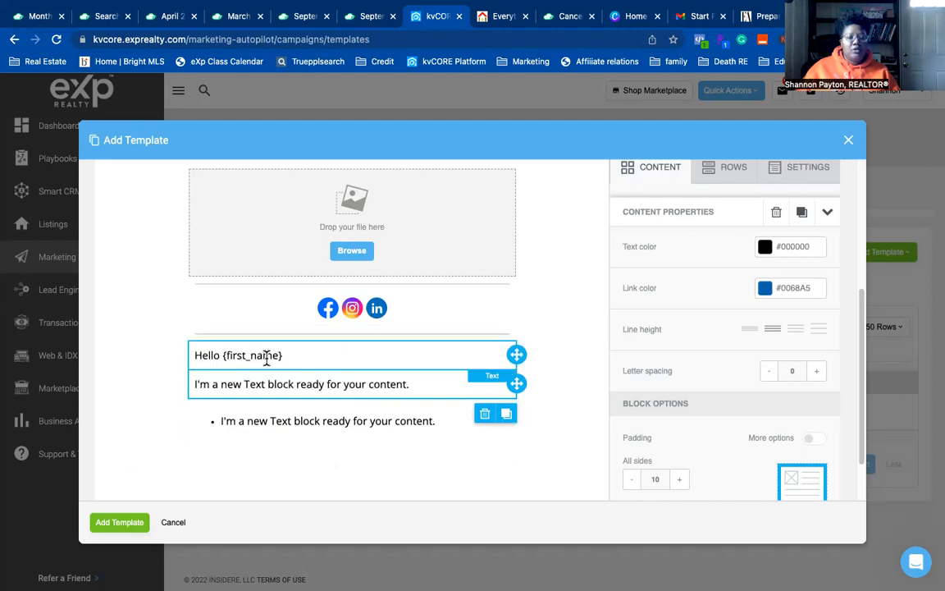
{"action": "type", "text": ","}
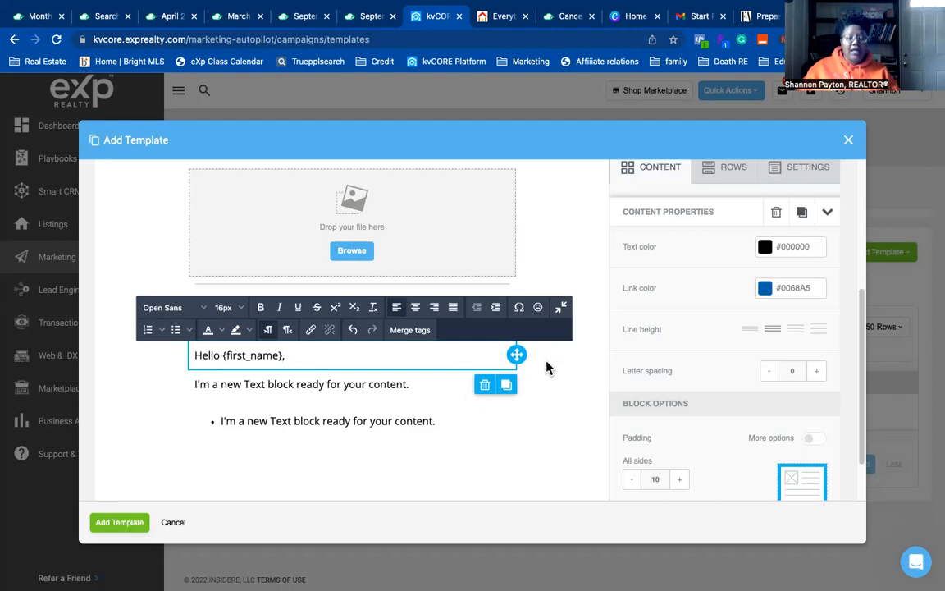
{"action": "left_click", "coordinate": [570, 400]}
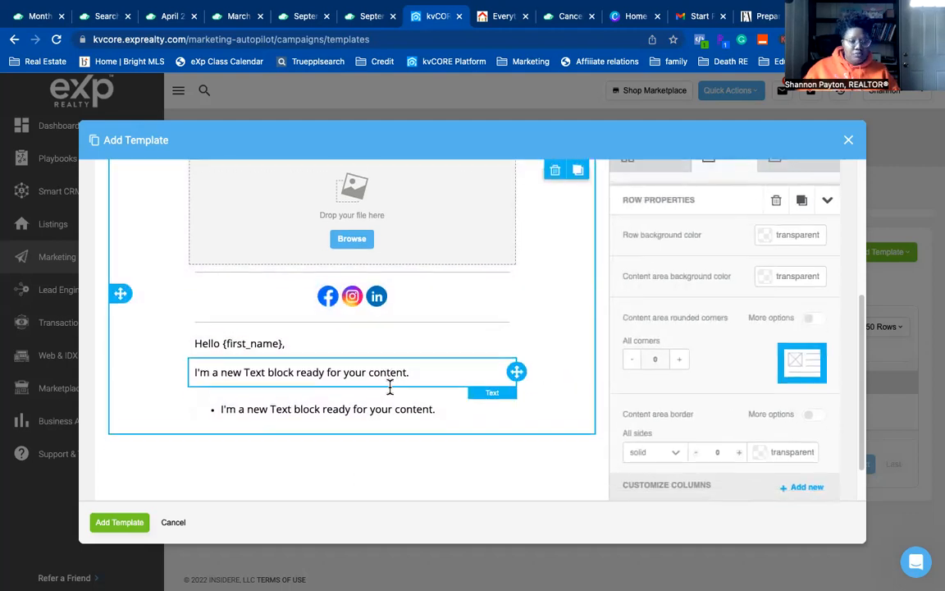
- Duplicate the plain text line and drag the copy below the bulleted line
{"action": "left_click", "coordinate": [416, 401]}
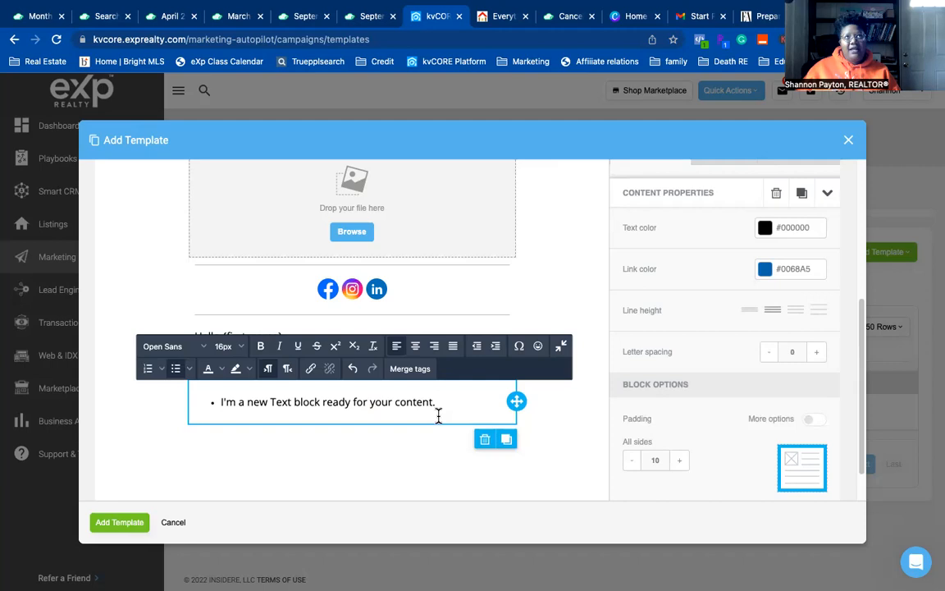
{"action": "left_click", "coordinate": [458, 406]}
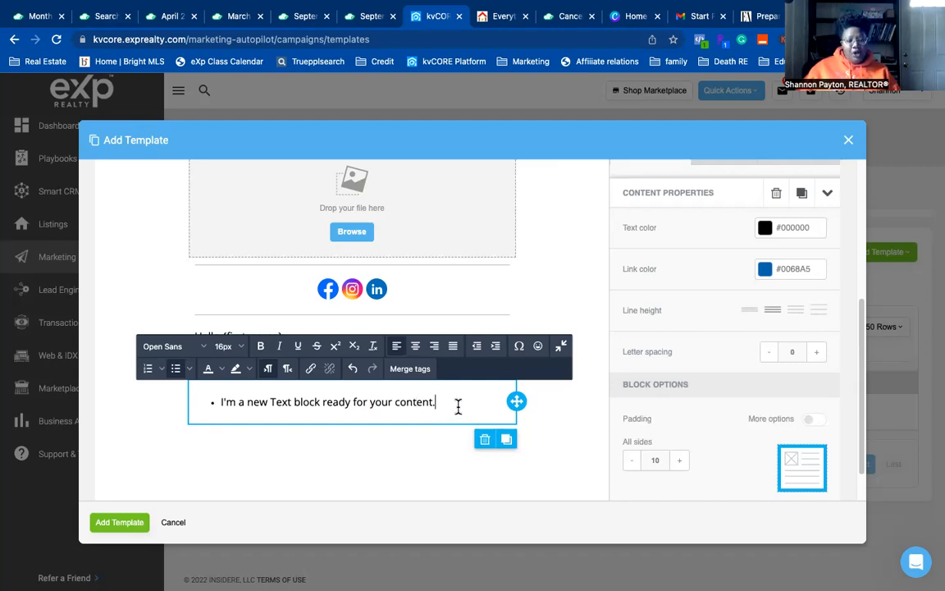
{"action": "scroll", "coordinate": [455, 411], "scroll_direction": "down", "scroll_amount": 1}
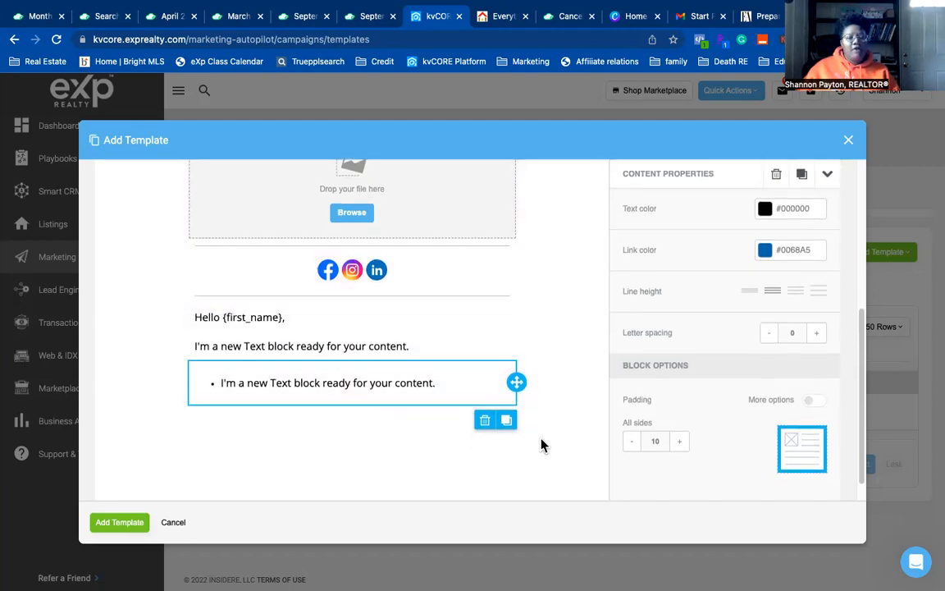
{"action": "left_click", "coordinate": [459, 347]}
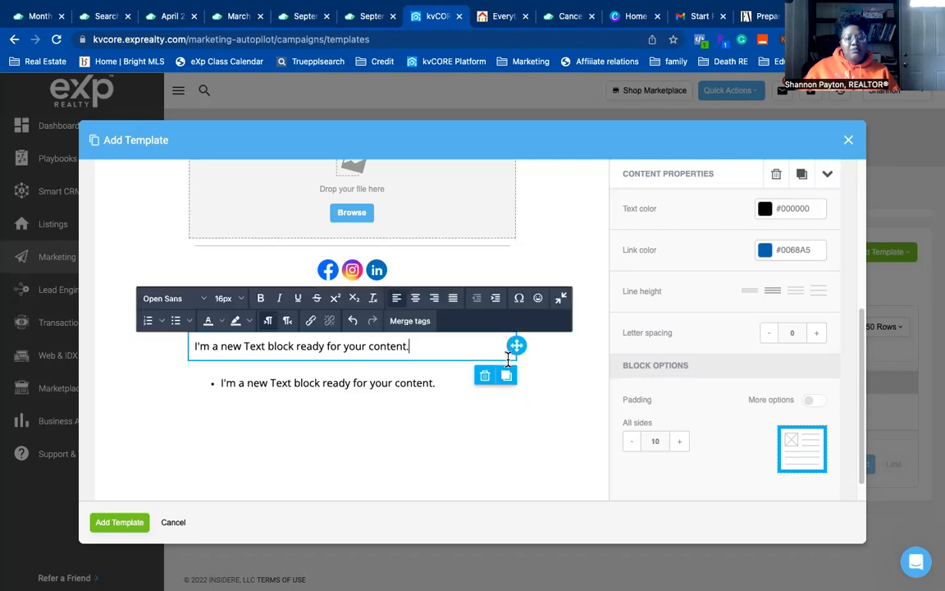
{"action": "left_click", "coordinate": [507, 375]}
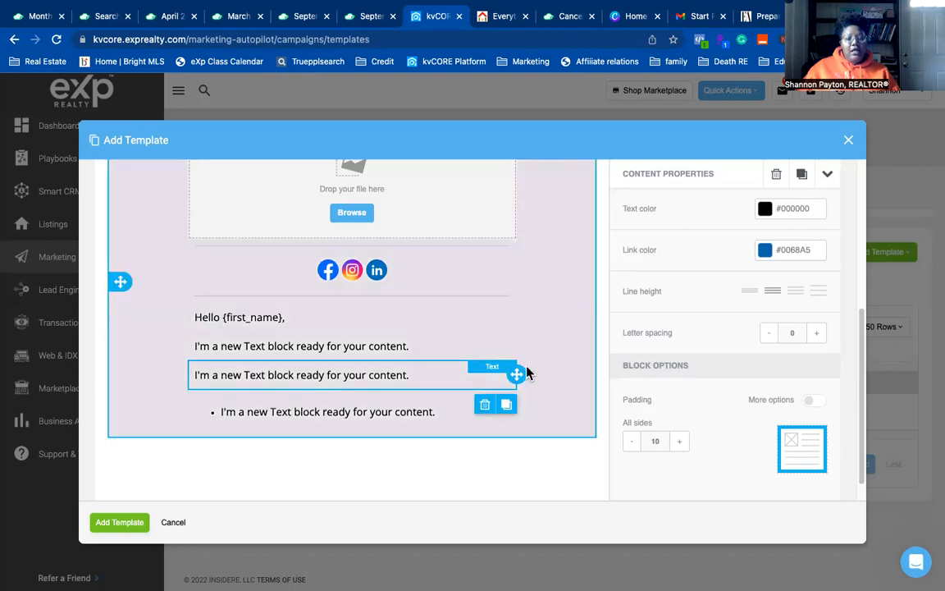
{"action": "left_click_drag", "start_coordinate": [519, 375], "coordinate": [442, 405]}
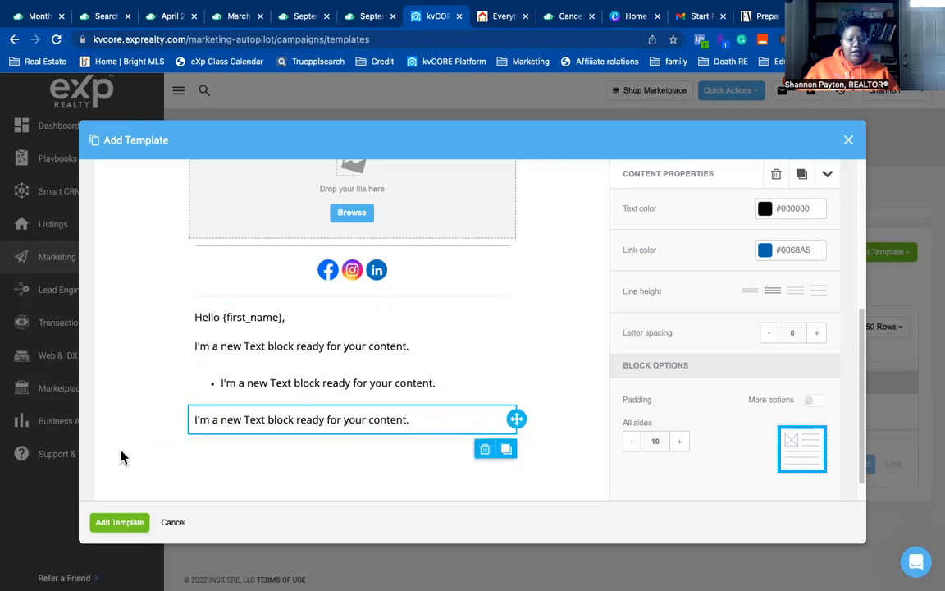
- Select the header image and review its Url, alternate text and link settings
{"action": "scroll", "coordinate": [141, 426], "scroll_direction": "up", "scroll_amount": 3}
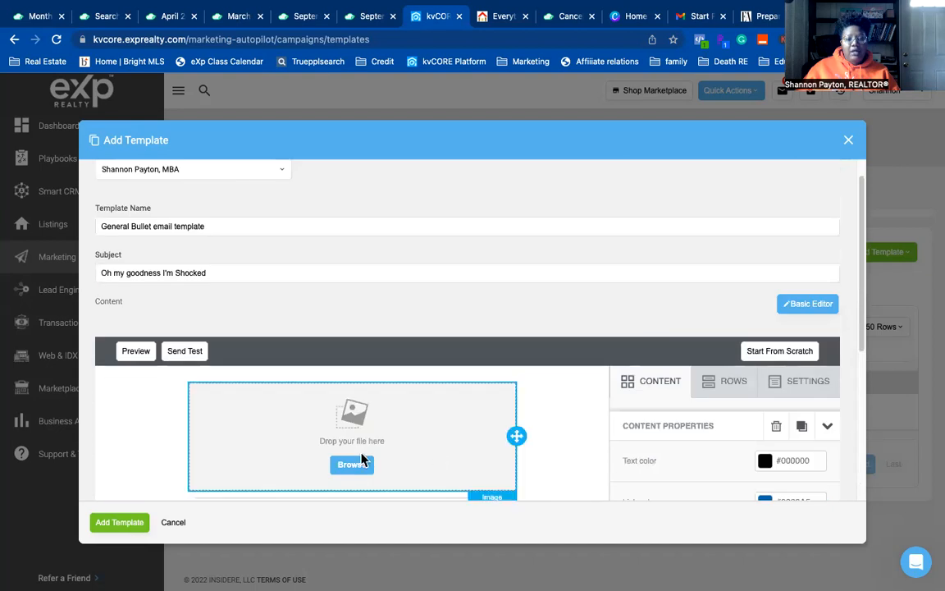
{"action": "scroll", "coordinate": [361, 450], "scroll_direction": "down", "scroll_amount": 1}
{"action": "left_click", "coordinate": [416, 351]}
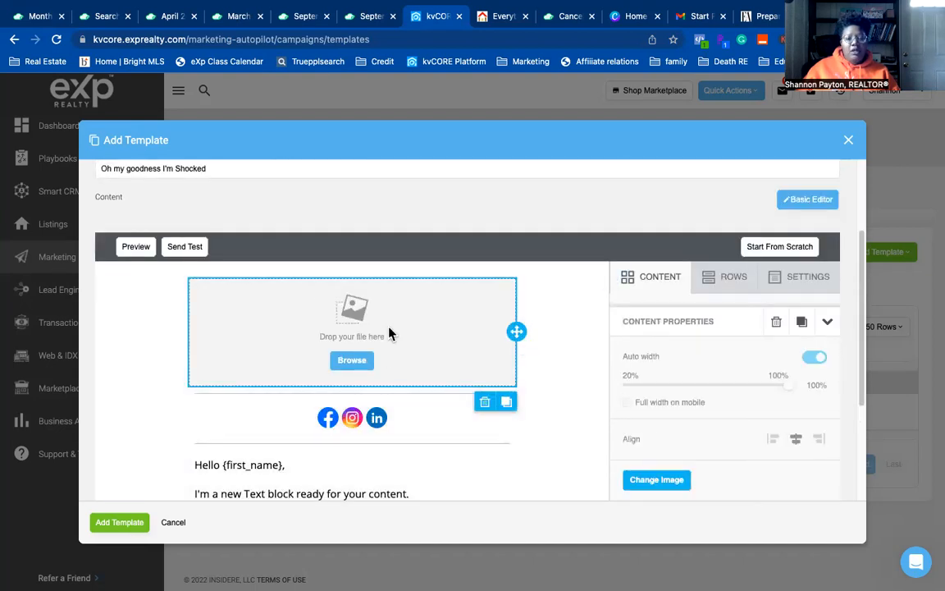
{"action": "scroll", "coordinate": [694, 426], "scroll_direction": "down", "scroll_amount": 3}
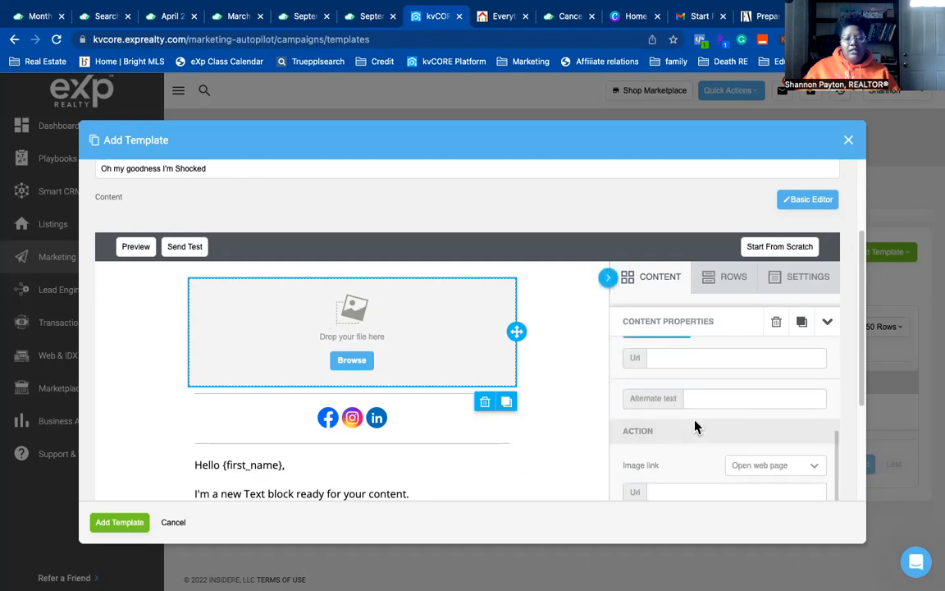
{"action": "scroll", "coordinate": [648, 386], "scroll_direction": "up", "scroll_amount": 1}
{"action": "left_click", "coordinate": [702, 373]}
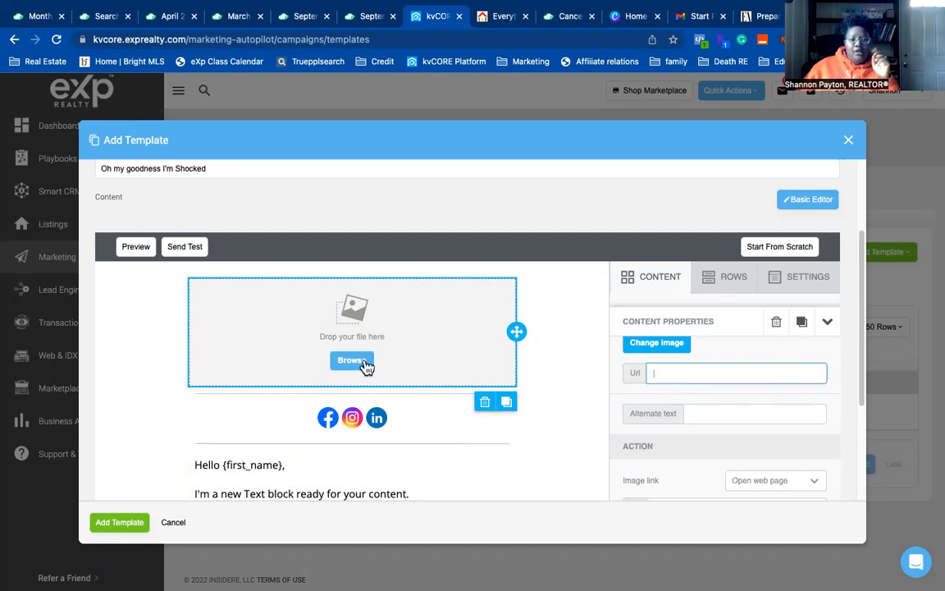
{"action": "scroll", "coordinate": [367, 367], "scroll_direction": "down", "scroll_amount": 3}
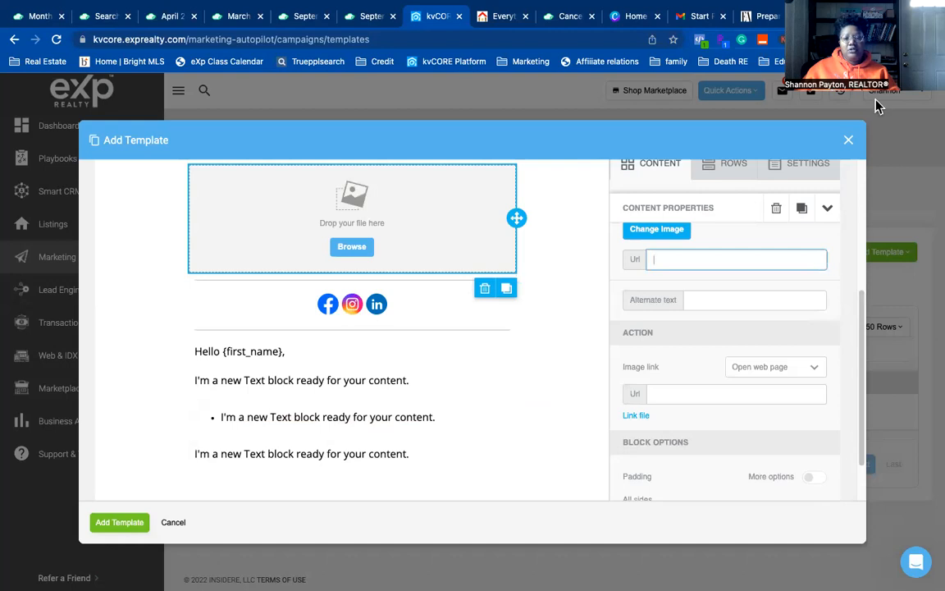
{"action": "scroll", "coordinate": [440, 267], "scroll_direction": "down", "scroll_amount": 2}
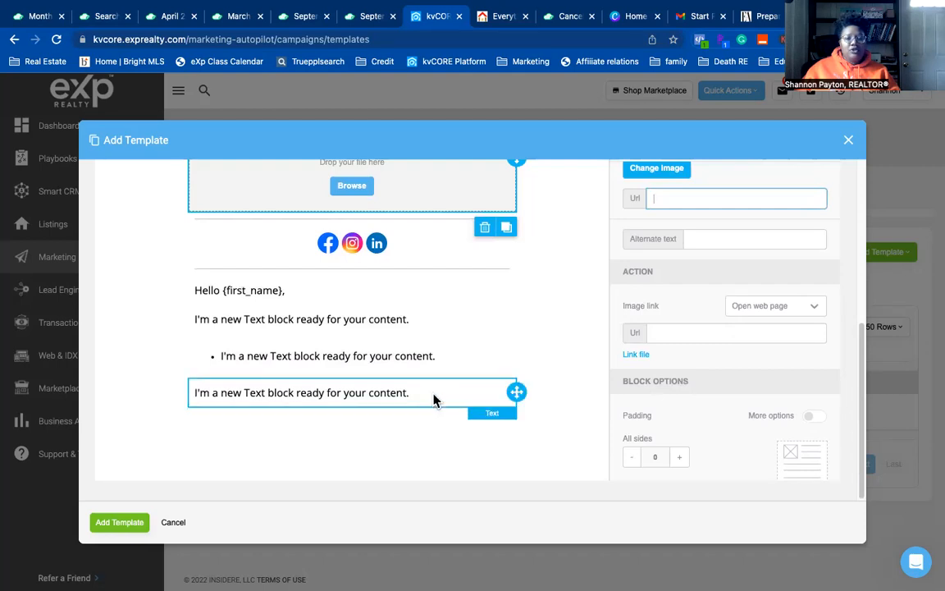
{"action": "scroll", "coordinate": [590, 371], "scroll_direction": "up", "scroll_amount": 5}
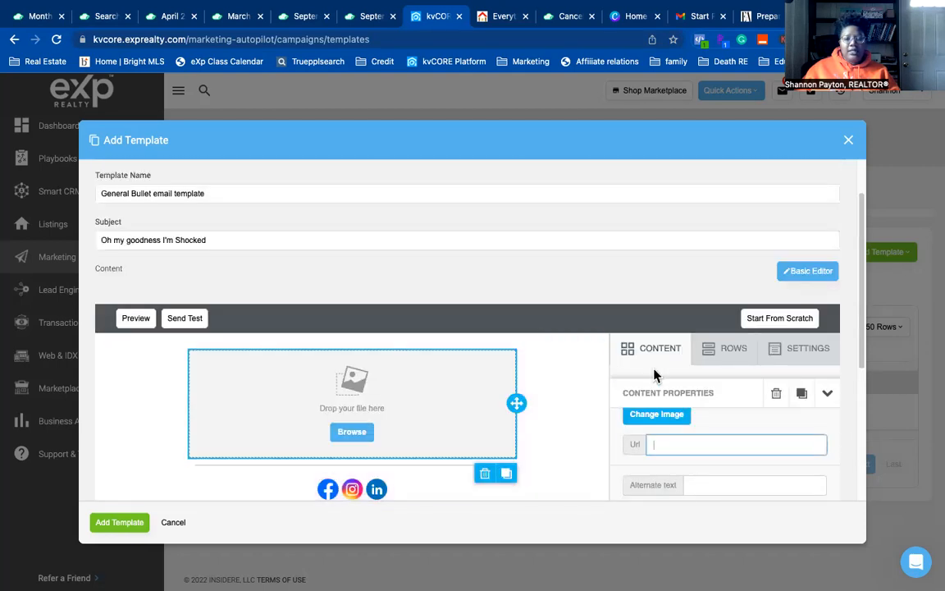
- Drag the narrow-left/wide-right two-column layout from ROWS beneath the last plain sentence
{"action": "left_click", "coordinate": [730, 355]}
{"action": "scroll", "coordinate": [644, 457], "scroll_direction": "down", "scroll_amount": 3}
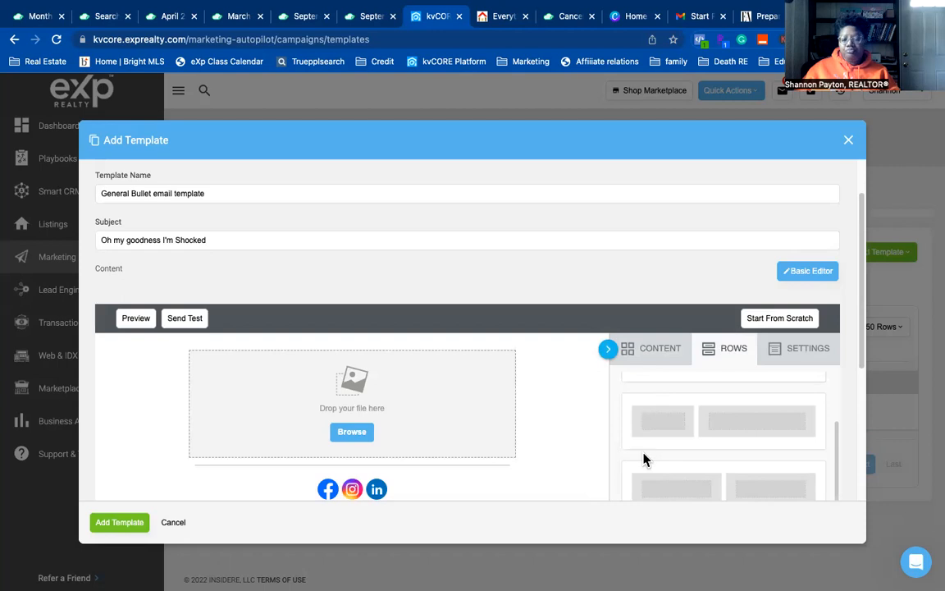
{"action": "scroll", "coordinate": [479, 439], "scroll_direction": "down", "scroll_amount": 3}
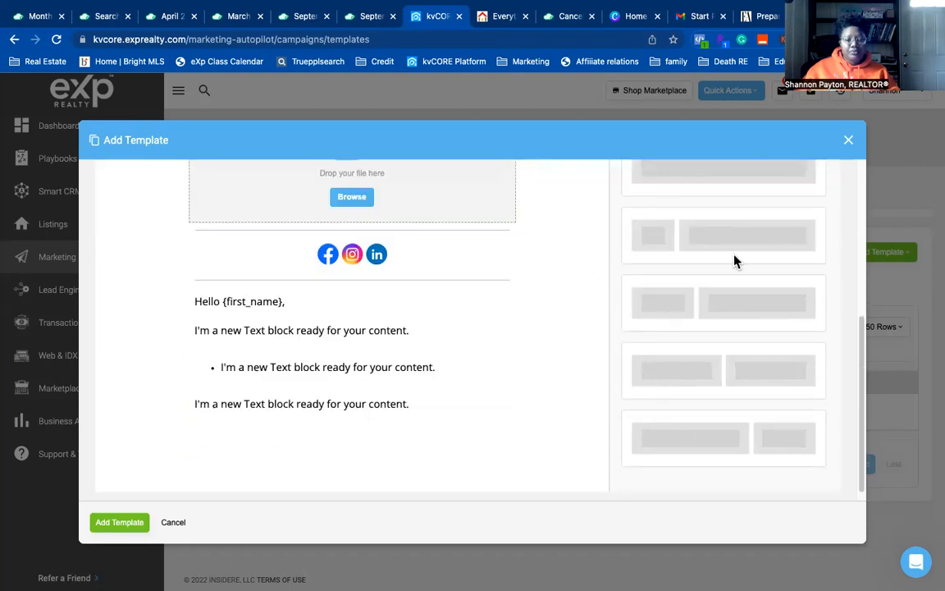
{"action": "left_click_drag", "start_coordinate": [728, 247], "coordinate": [342, 416]}
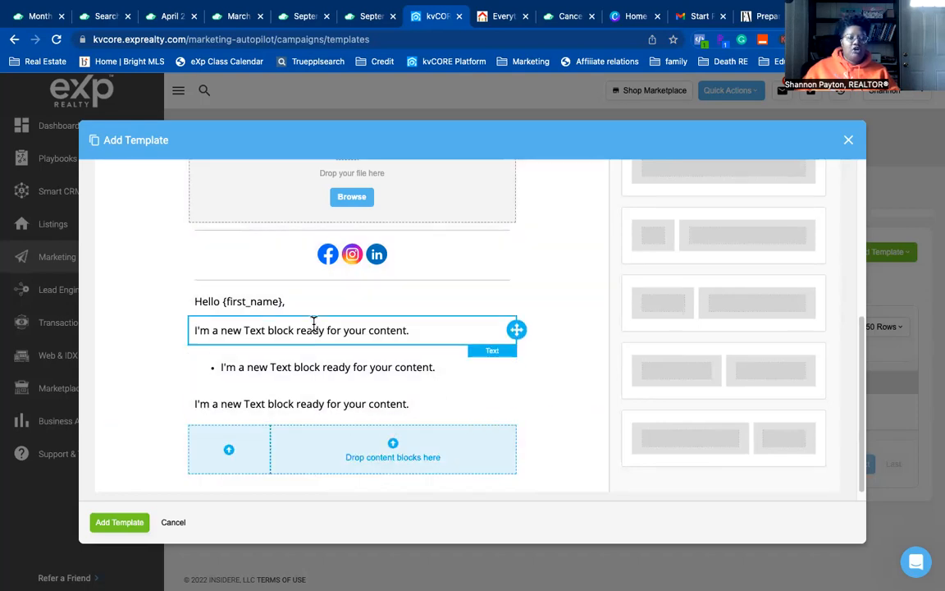
{"action": "scroll", "coordinate": [313, 323], "scroll_direction": "up", "scroll_amount": 4}
{"action": "scroll", "coordinate": [415, 419], "scroll_direction": "down", "scroll_amount": 1}
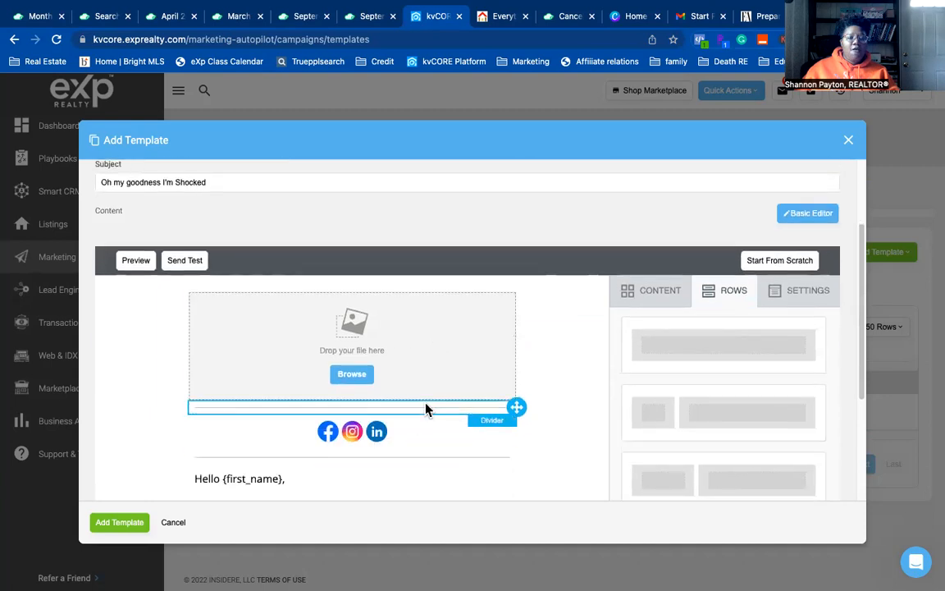
{"action": "scroll", "coordinate": [439, 407], "scroll_direction": "down", "scroll_amount": 5}
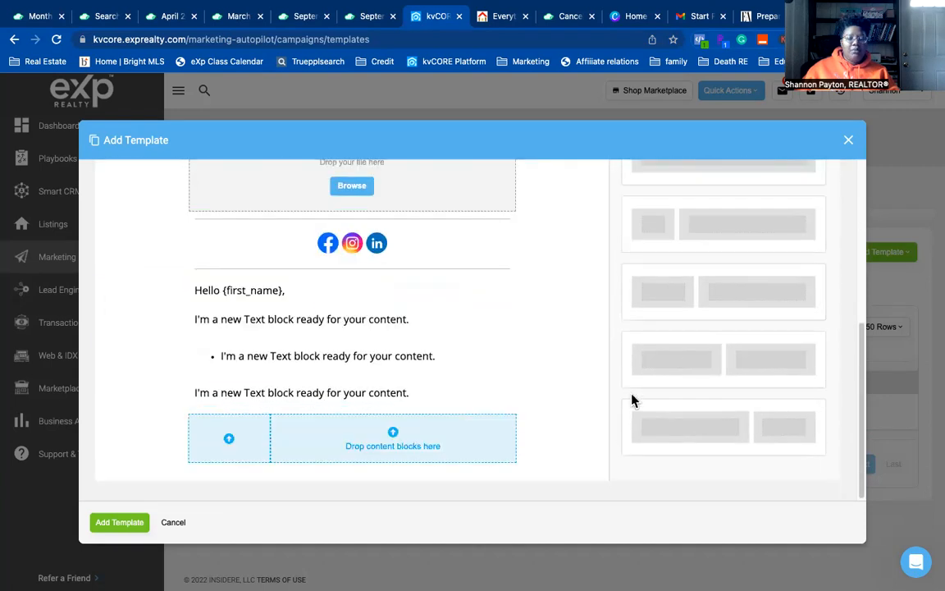
{"action": "scroll", "coordinate": [711, 387], "scroll_direction": "up", "scroll_amount": 5}
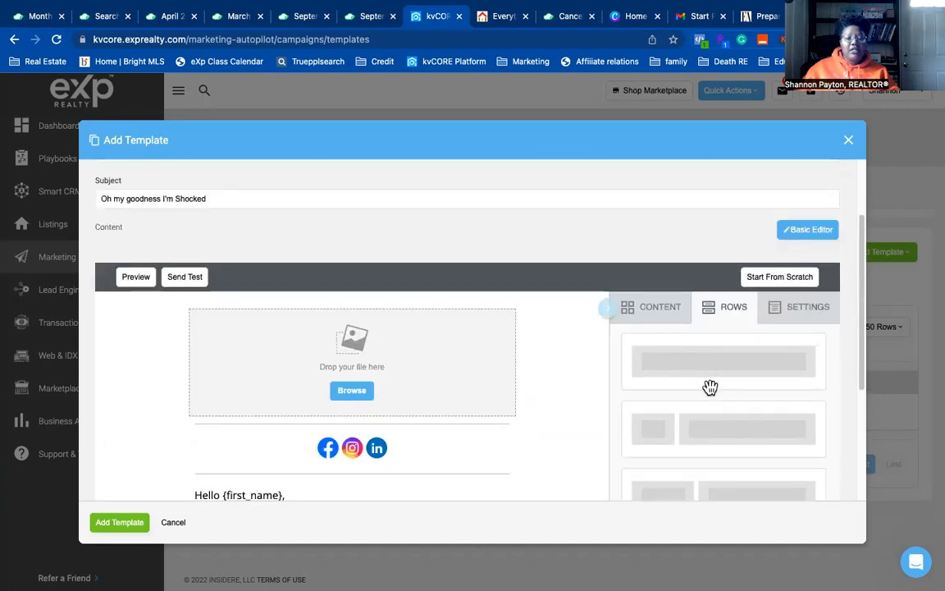
{"action": "scroll", "coordinate": [710, 387], "scroll_direction": "up", "scroll_amount": 1}
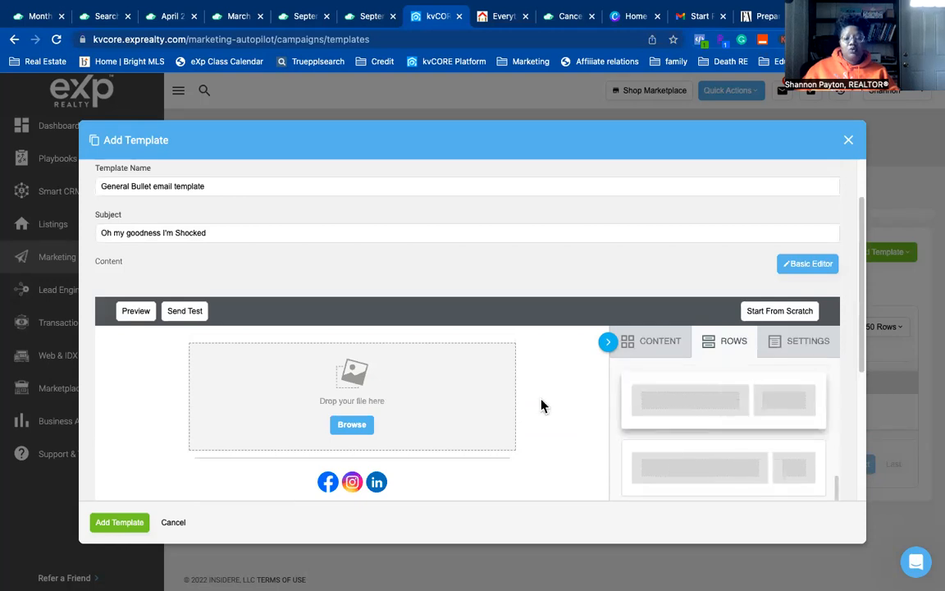
{"action": "scroll", "coordinate": [533, 394], "scroll_direction": "down", "scroll_amount": 3}
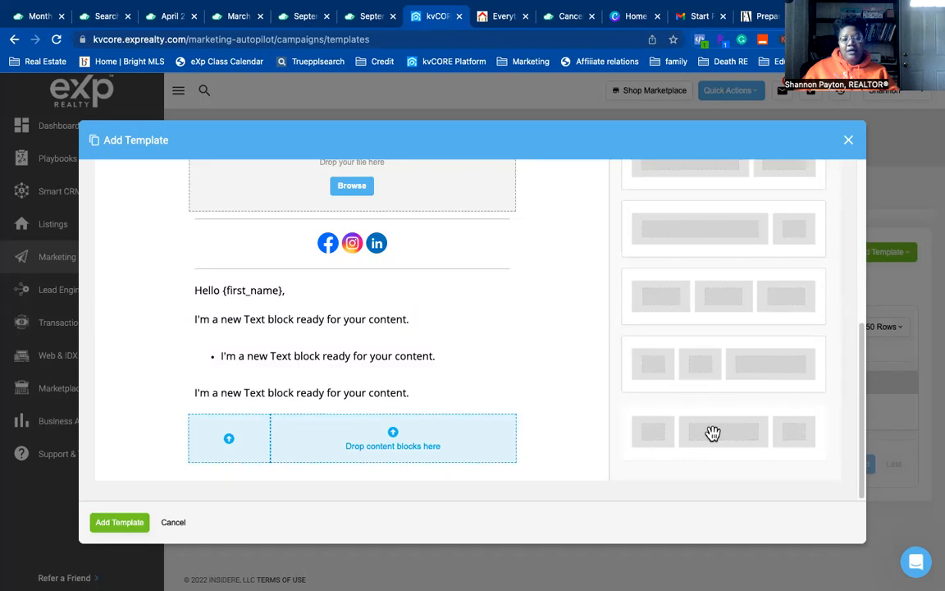
{"action": "scroll", "coordinate": [776, 320], "scroll_direction": "up", "scroll_amount": 2}
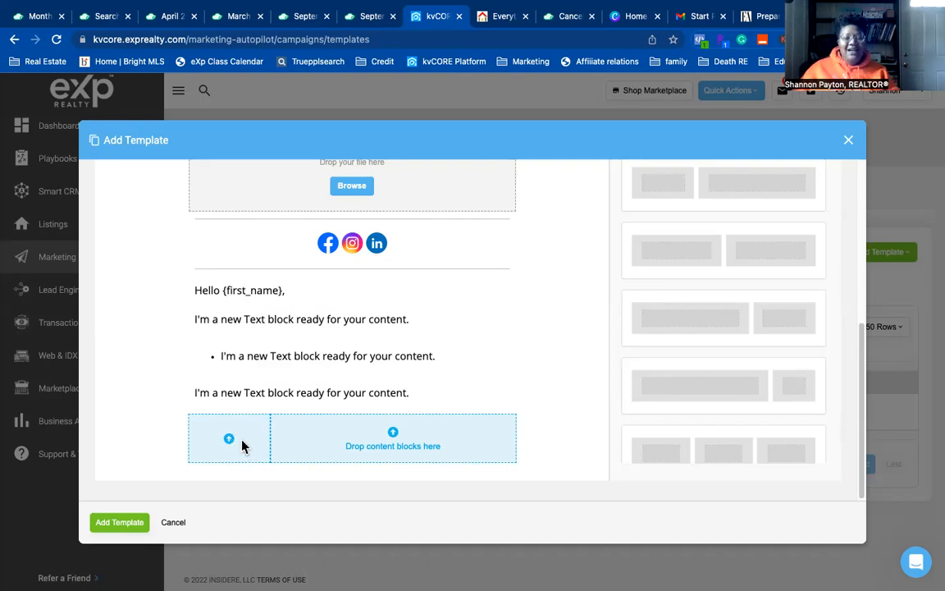
{"action": "scroll", "coordinate": [852, 328], "scroll_direction": "up", "scroll_amount": 10}
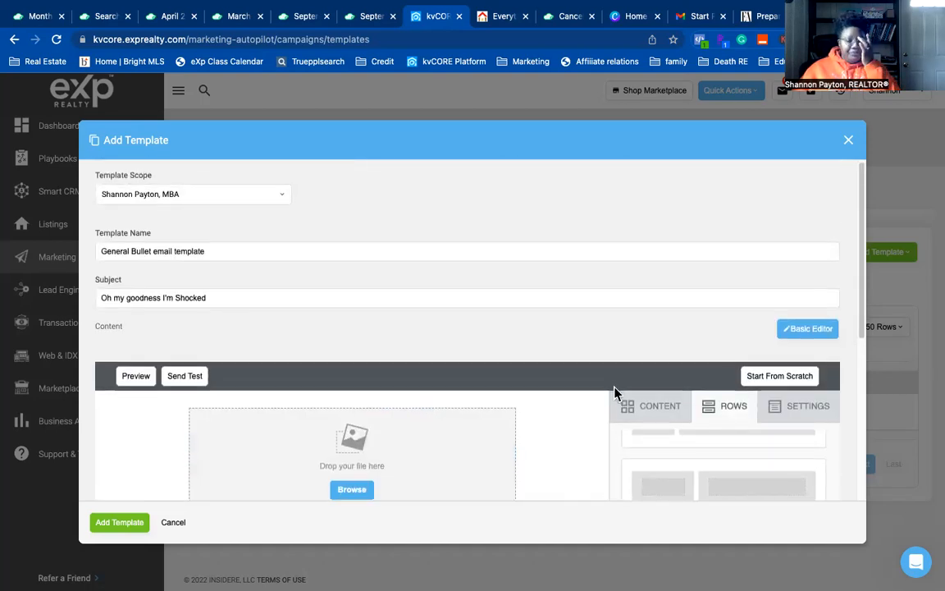
- Drop an IMAGE block into the new row's narrow left column
{"action": "scroll", "coordinate": [654, 428], "scroll_direction": "down", "scroll_amount": 2}
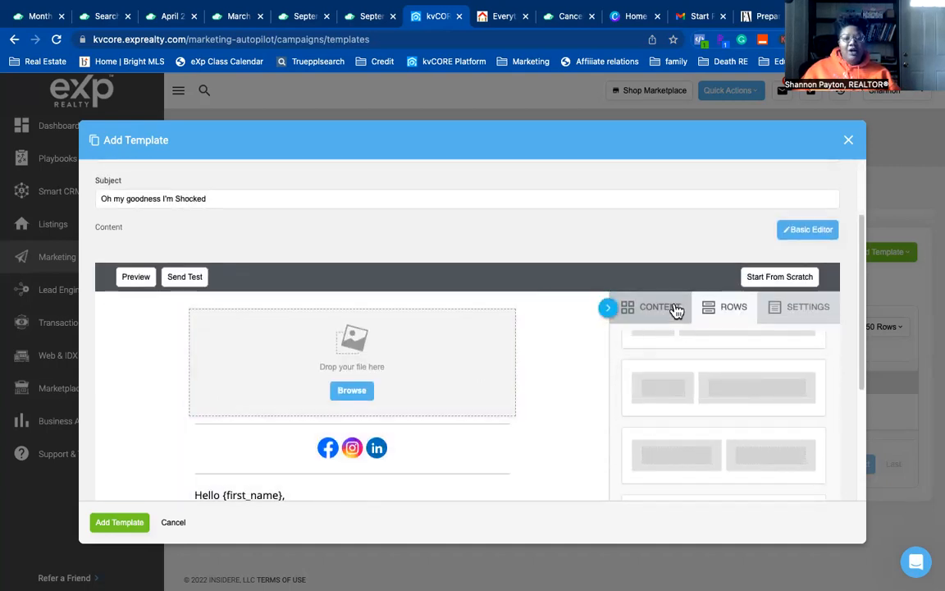
{"action": "left_click", "coordinate": [649, 313]}
{"action": "scroll", "coordinate": [556, 398], "scroll_direction": "down", "scroll_amount": 1}
{"action": "scroll", "coordinate": [555, 398], "scroll_direction": "down", "scroll_amount": 4}
{"action": "left_click_drag", "start_coordinate": [639, 173], "coordinate": [239, 442]}
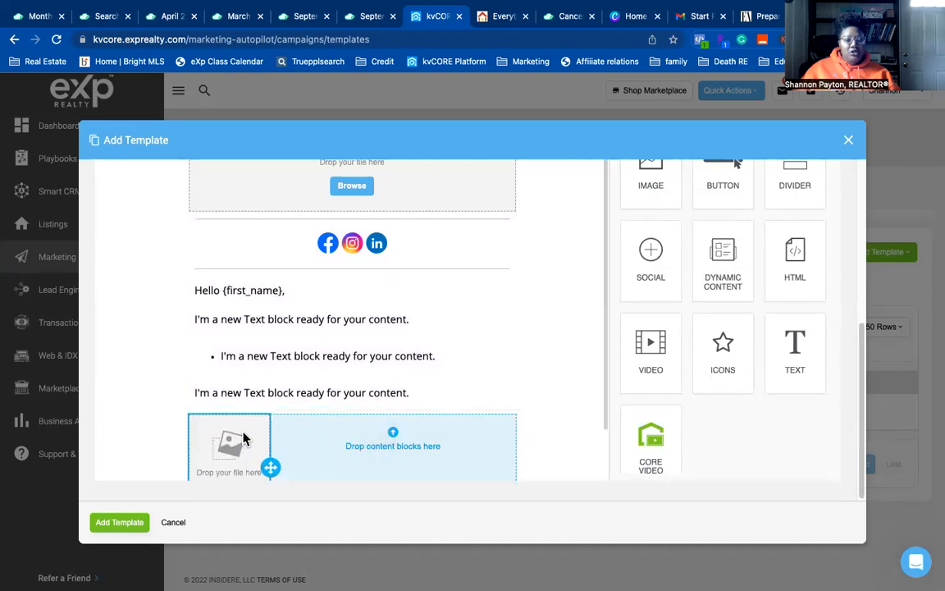
{"action": "scroll", "coordinate": [243, 439], "scroll_direction": "down", "scroll_amount": 1}
{"action": "left_click", "coordinate": [240, 440]}
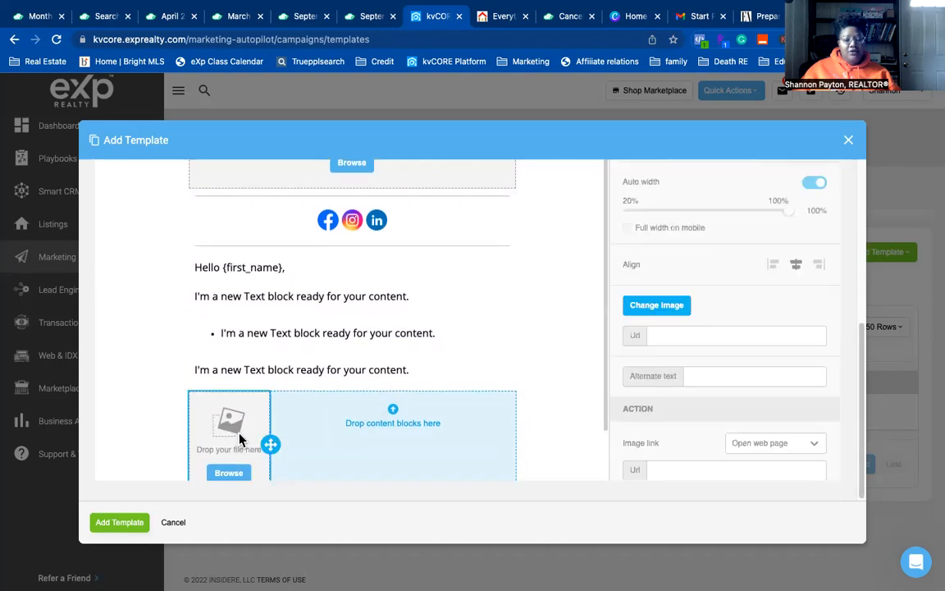
{"action": "scroll", "coordinate": [707, 362], "scroll_direction": "up", "scroll_amount": 5}
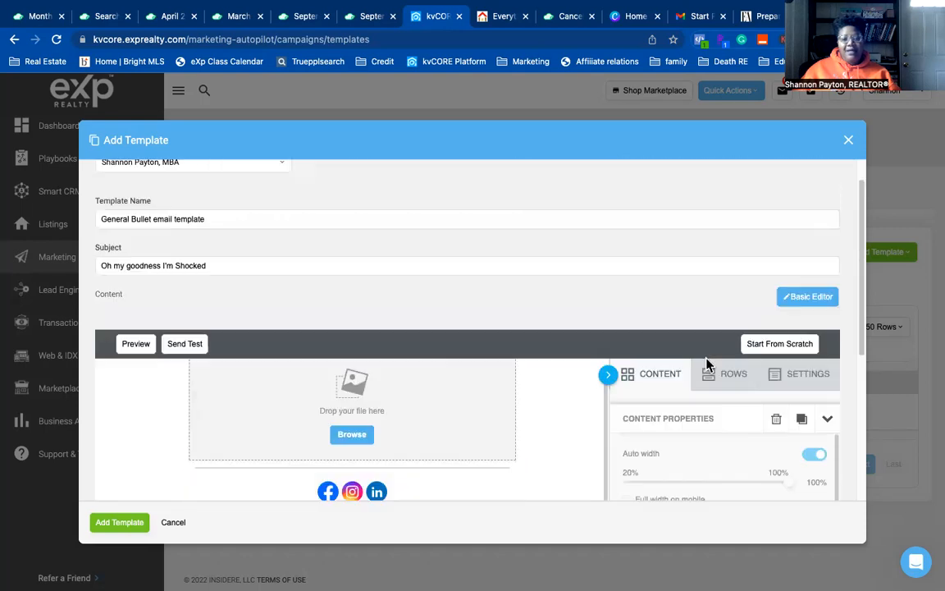
- Add a Schedule a Showing dynamic content block above the image, then begin deleting the image
{"action": "left_click", "coordinate": [658, 377]}
{"action": "scroll", "coordinate": [523, 411], "scroll_direction": "down", "scroll_amount": 1}
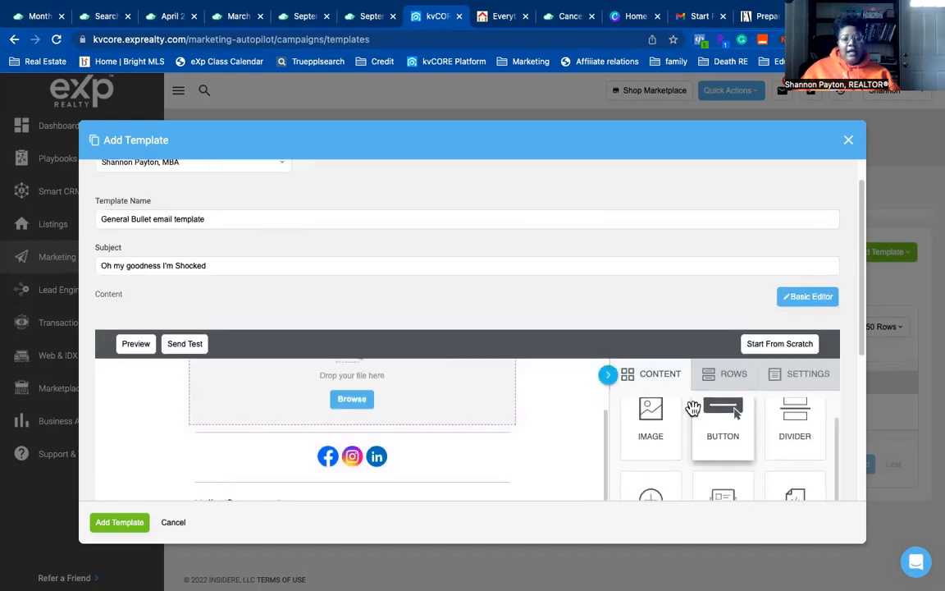
{"action": "scroll", "coordinate": [536, 410], "scroll_direction": "down", "scroll_amount": 5}
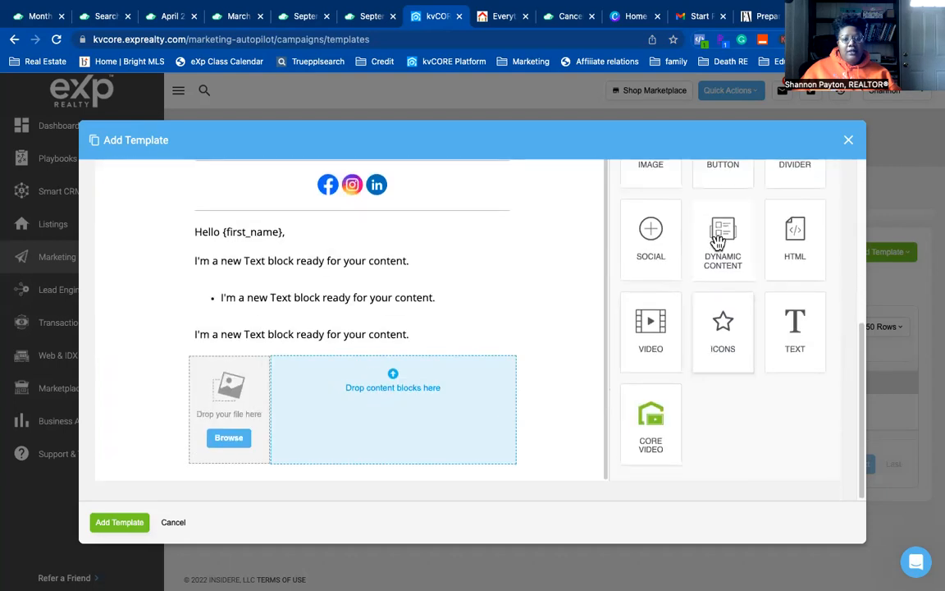
{"action": "left_click_drag", "start_coordinate": [722, 238], "coordinate": [230, 407]}
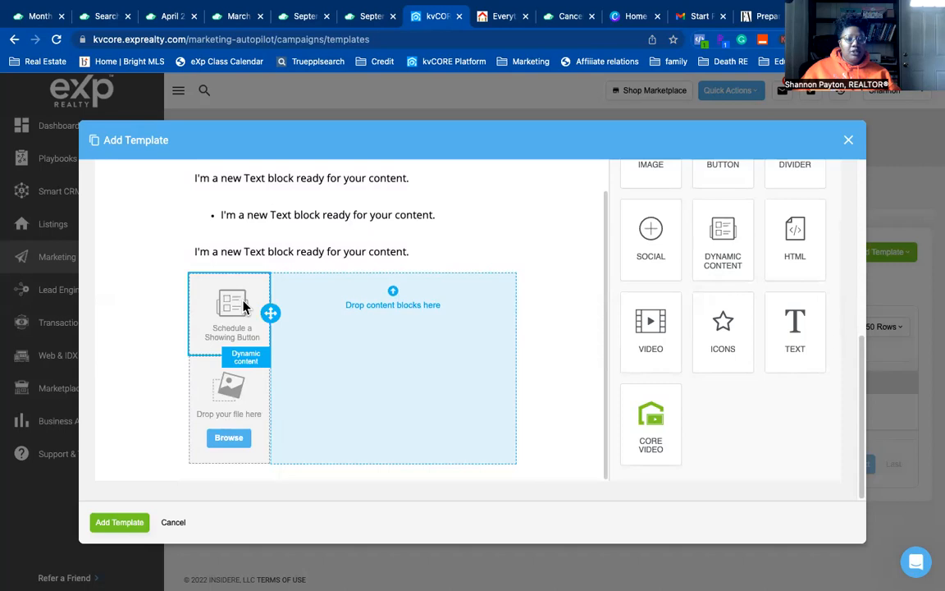
{"action": "left_click", "coordinate": [240, 398]}
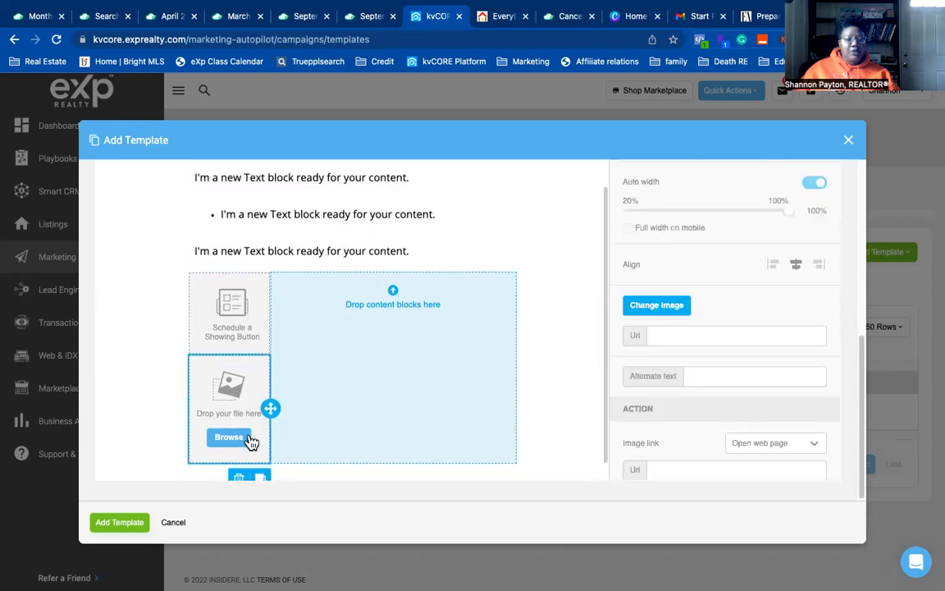
{"action": "left_click", "coordinate": [241, 478]}
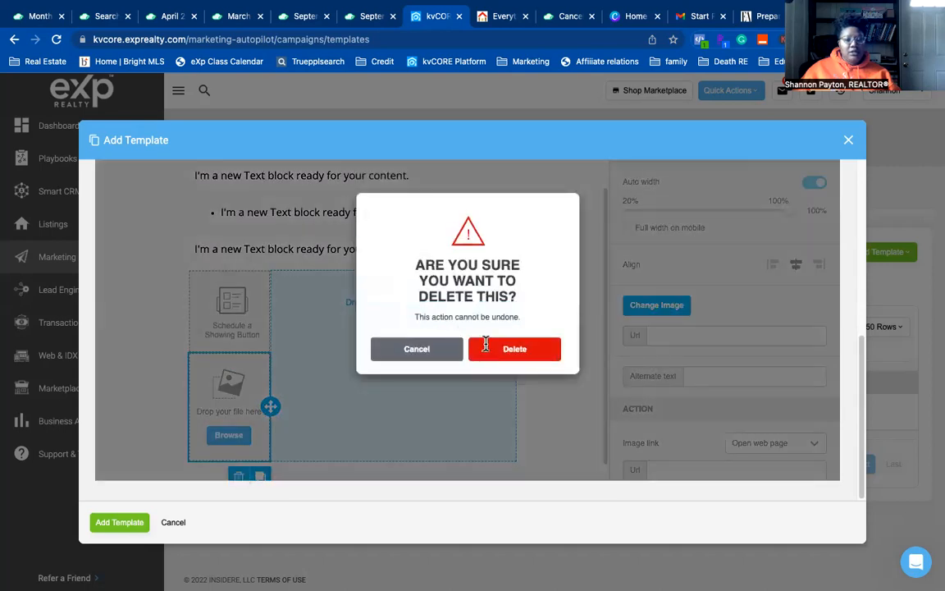
- Confirm deleting the image and drop a TEXT block into the empty wide right column
{"action": "left_click", "coordinate": [486, 347]}
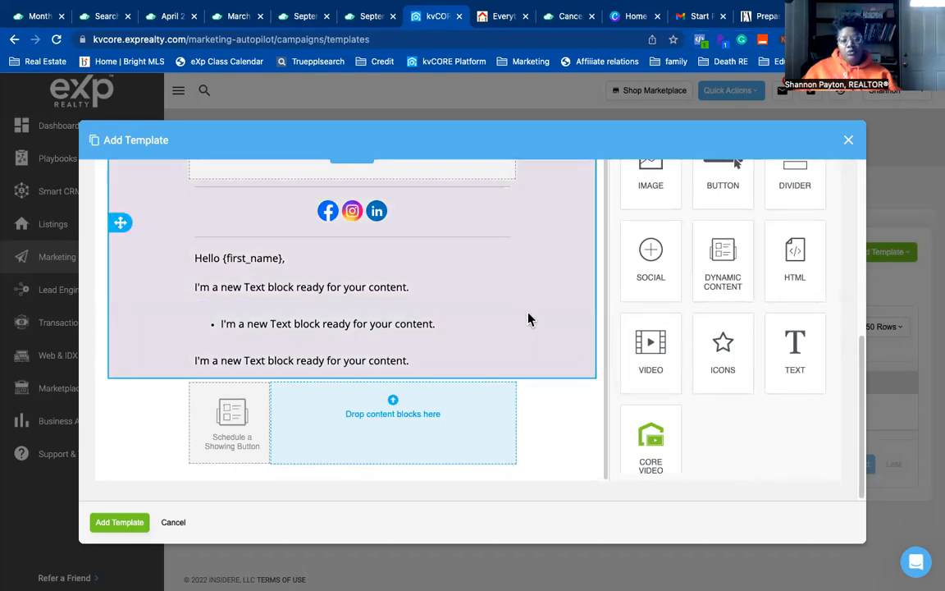
{"action": "scroll", "coordinate": [725, 366], "scroll_direction": "up", "scroll_amount": 3}
{"action": "scroll", "coordinate": [725, 367], "scroll_direction": "down", "scroll_amount": 3}
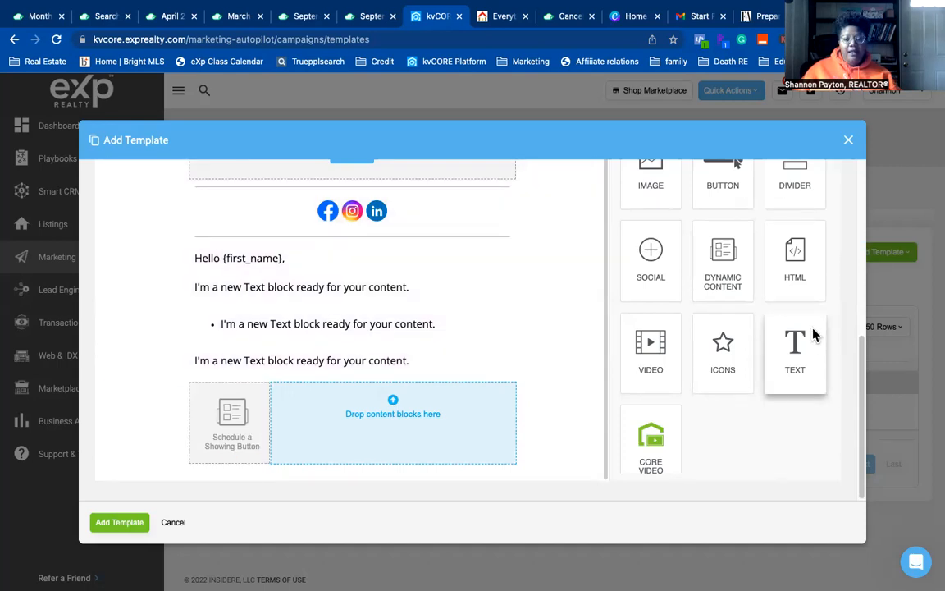
{"action": "left_click_drag", "start_coordinate": [808, 328], "coordinate": [346, 401]}
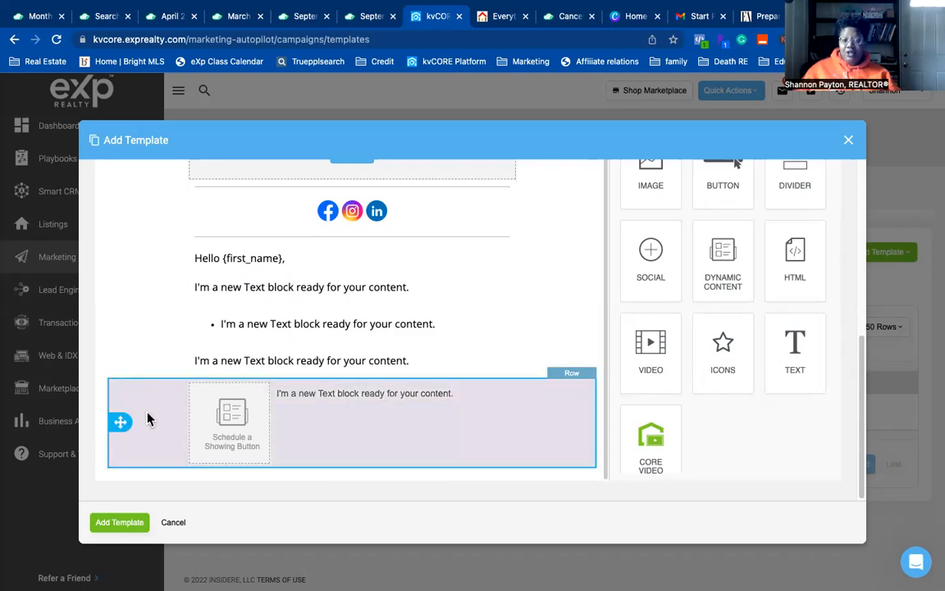
- Give Column 1 a #0068a5 background, leaving Column 2 transparent after trying blue
{"action": "left_click", "coordinate": [561, 423]}
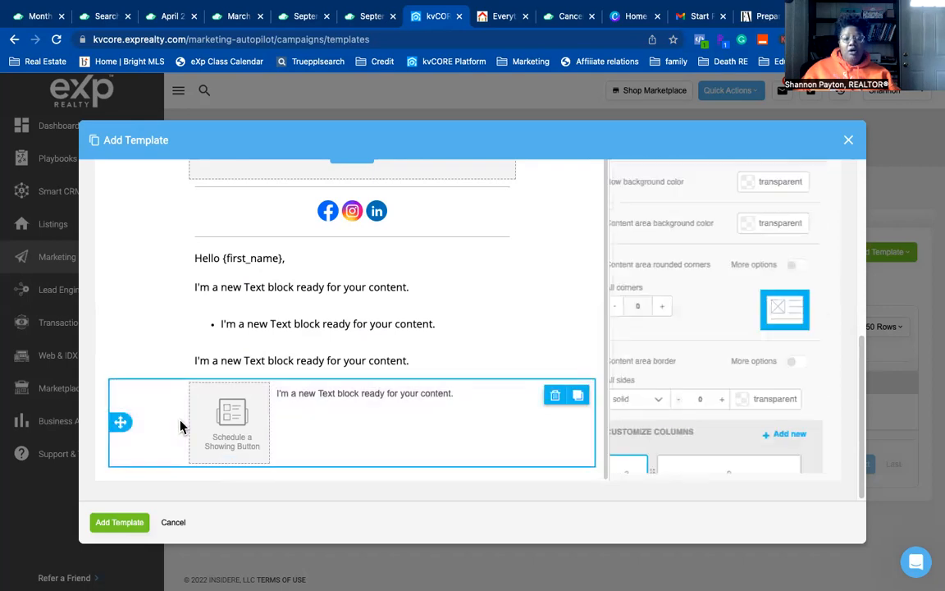
{"action": "scroll", "coordinate": [768, 399], "scroll_direction": "down", "scroll_amount": 3}
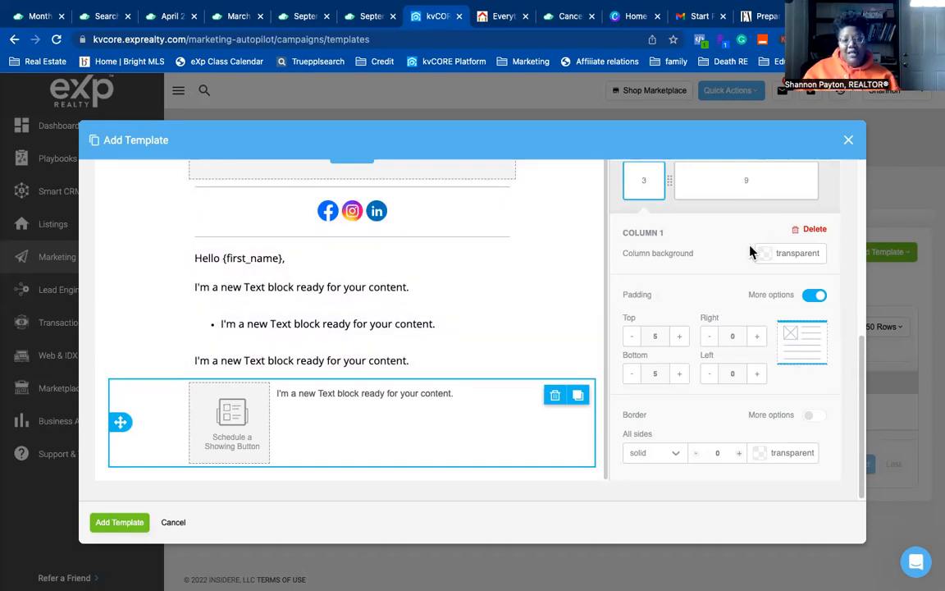
{"action": "left_click", "coordinate": [770, 256]}
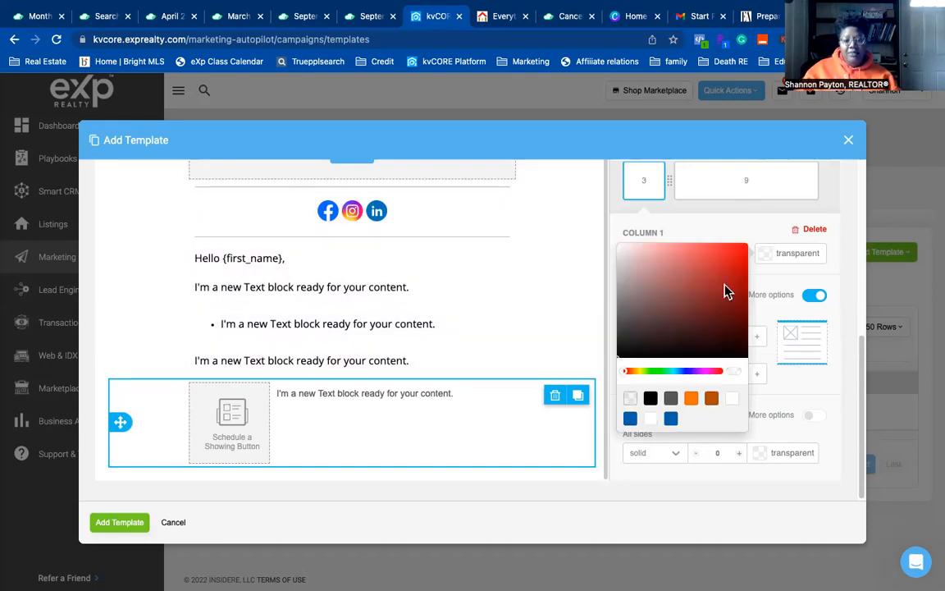
{"action": "left_click", "coordinate": [630, 420]}
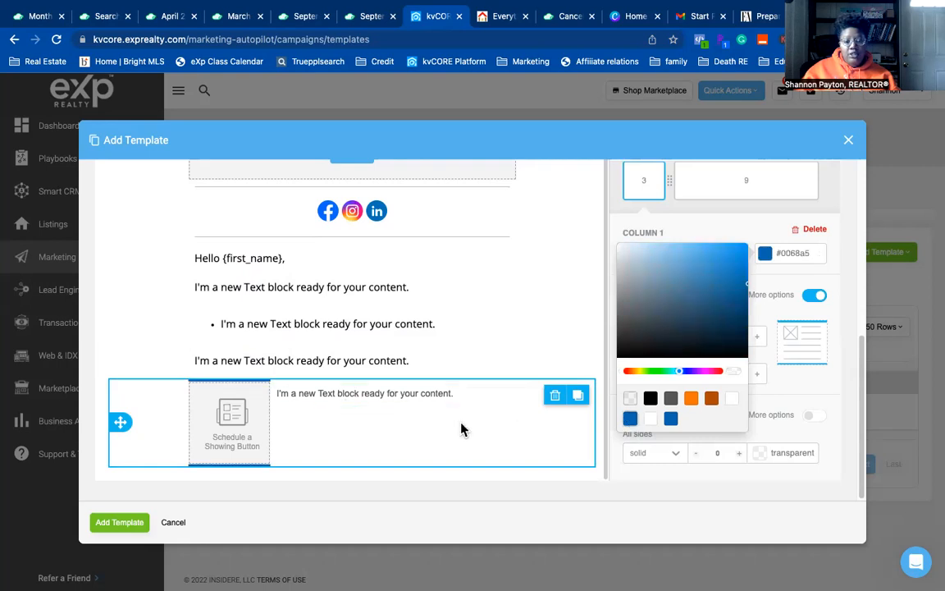
{"action": "left_click", "coordinate": [729, 190]}
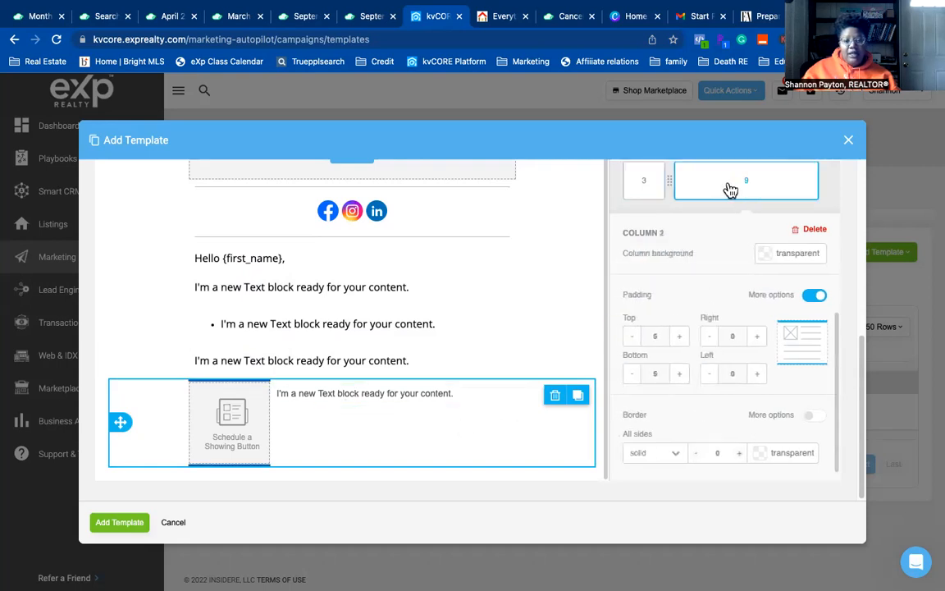
{"action": "left_click", "coordinate": [777, 253]}
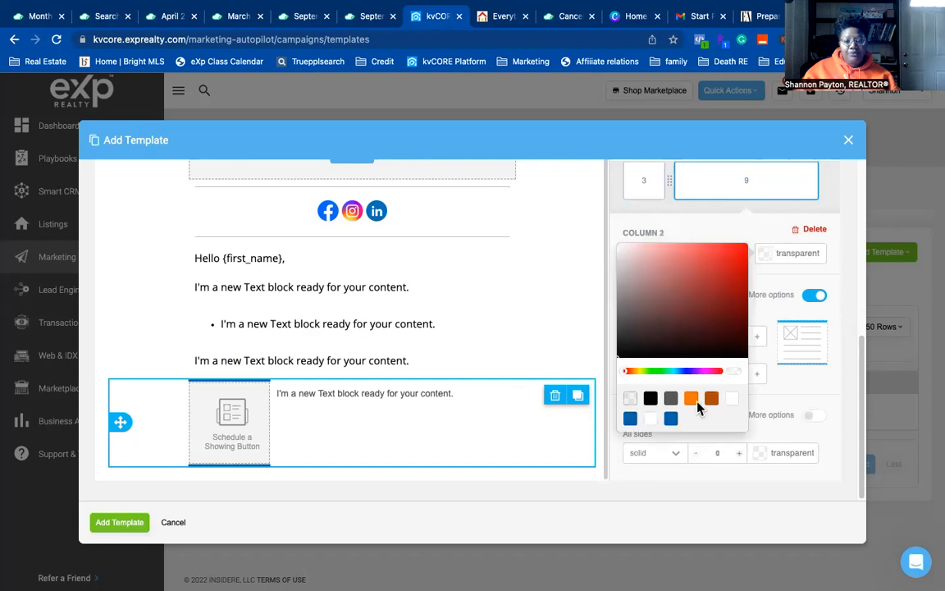
{"action": "left_click", "coordinate": [630, 419]}
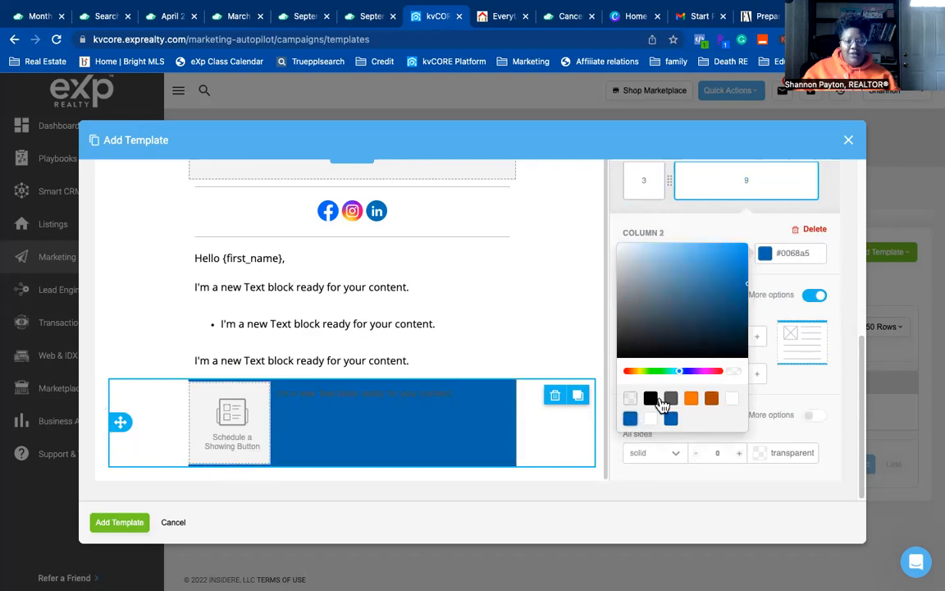
{"action": "left_click", "coordinate": [630, 400]}
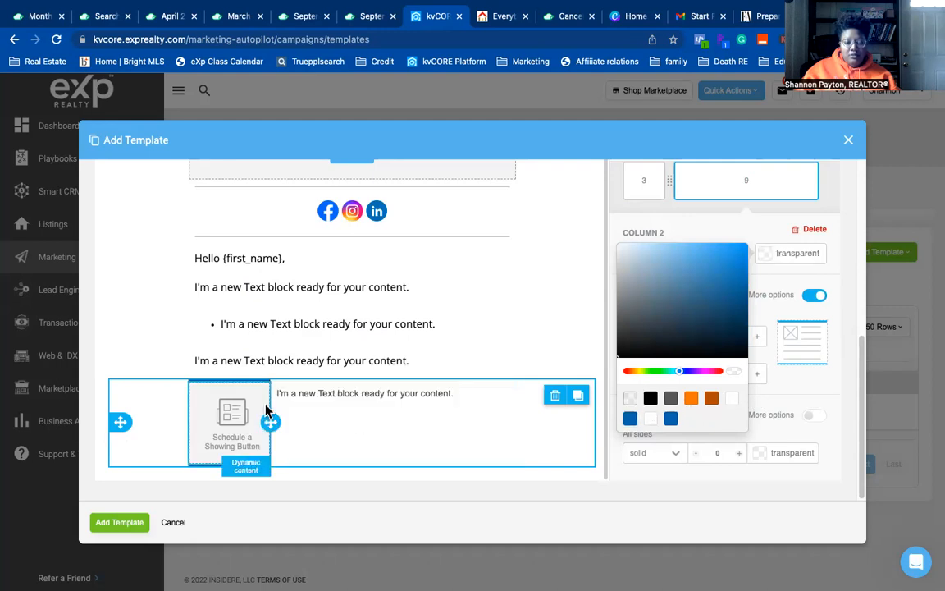
- Switch the left column's dynamic content from Schedule a Showing to Agent Photo
{"action": "left_click", "coordinate": [241, 394]}
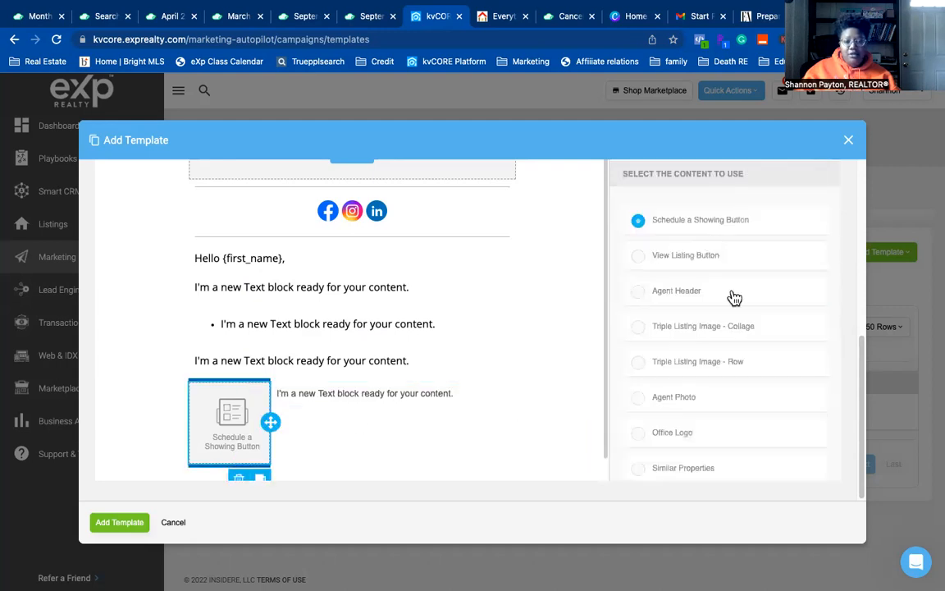
{"action": "scroll", "coordinate": [681, 361], "scroll_direction": "up", "scroll_amount": 2}
{"action": "scroll", "coordinate": [702, 348], "scroll_direction": "down", "scroll_amount": 3}
{"action": "left_click", "coordinate": [343, 450]}
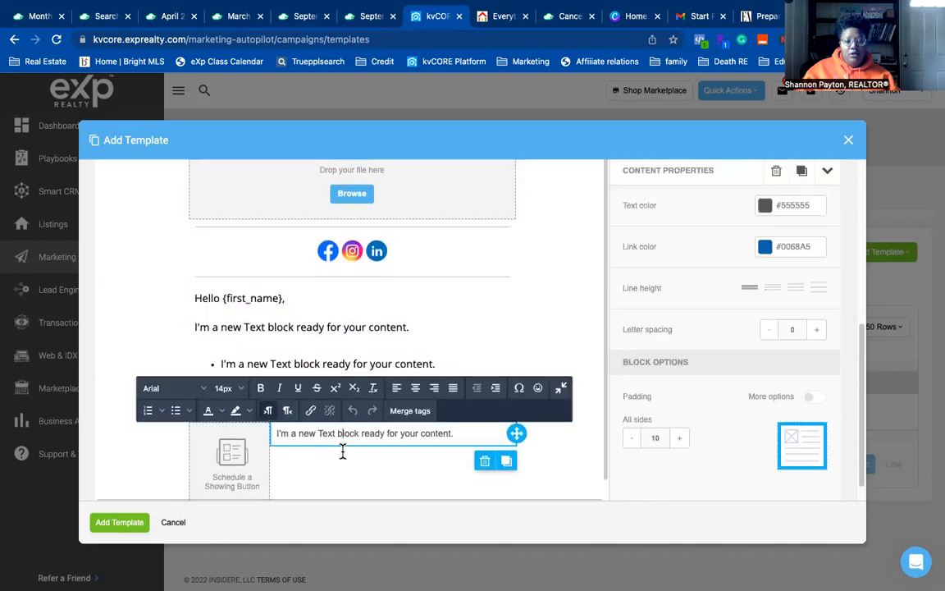
{"action": "left_click", "coordinate": [219, 486]}
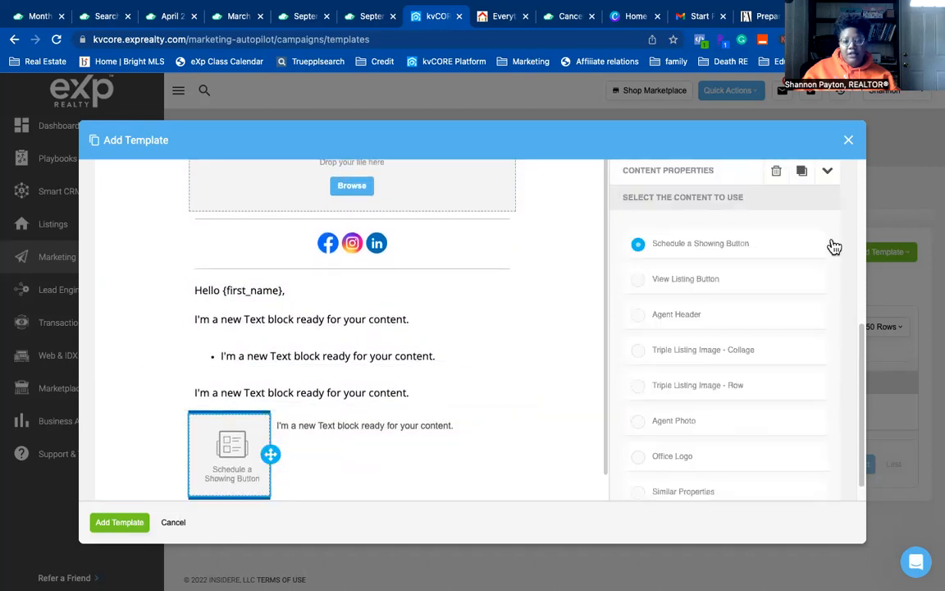
{"action": "scroll", "coordinate": [827, 240], "scroll_direction": "up", "scroll_amount": 2}
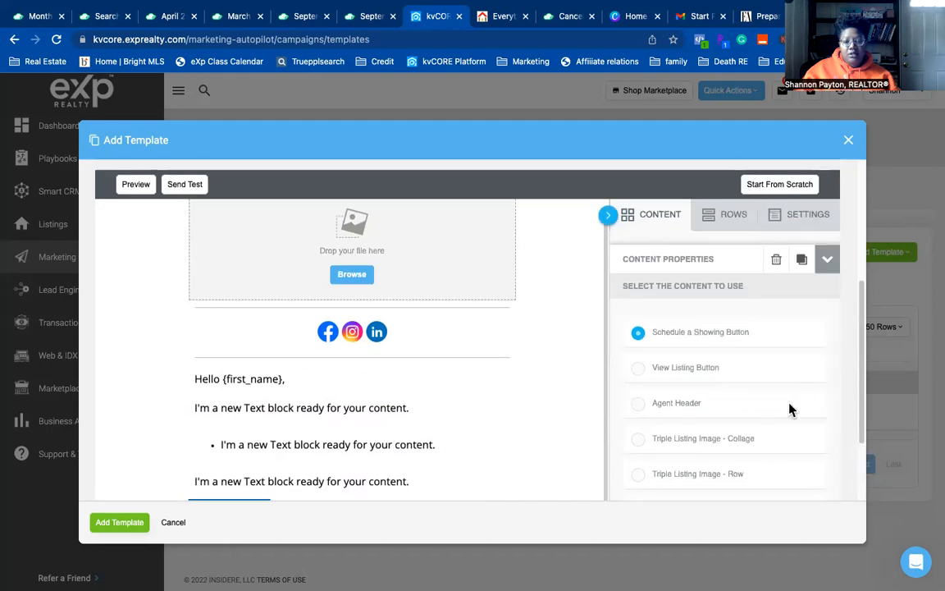
{"action": "scroll", "coordinate": [792, 402], "scroll_direction": "down", "scroll_amount": 3}
{"action": "scroll", "coordinate": [353, 355], "scroll_direction": "down", "scroll_amount": 3}
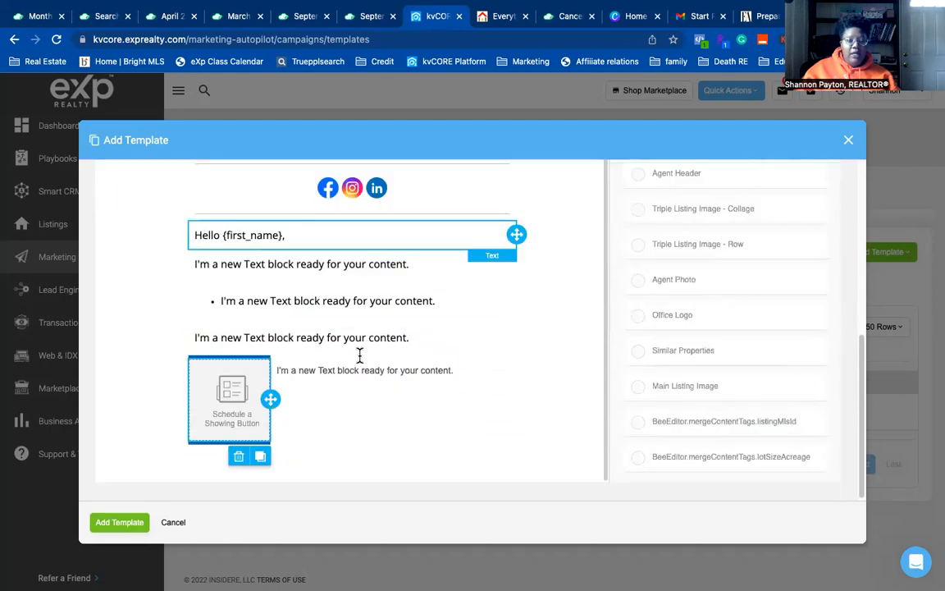
{"action": "left_click", "coordinate": [744, 283]}
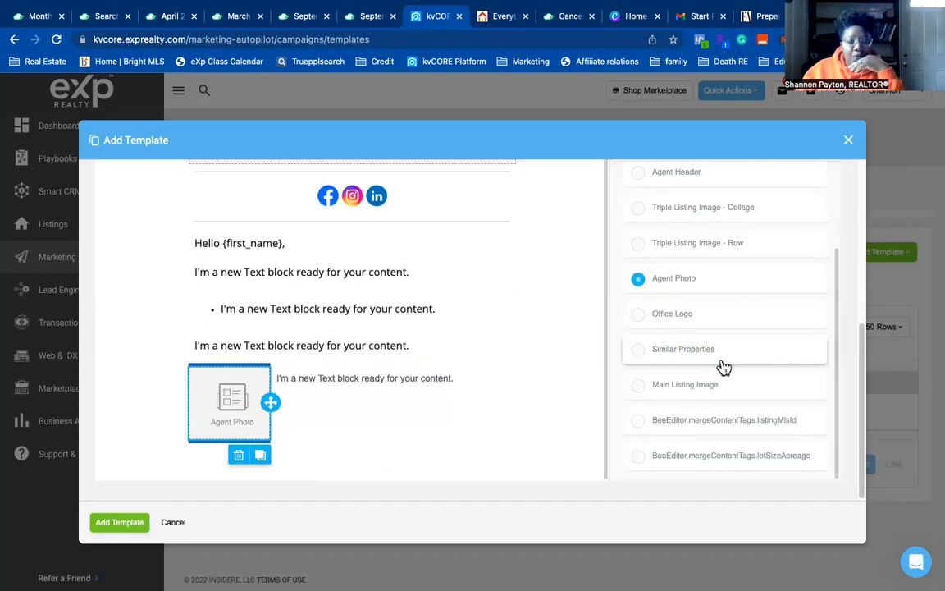
{"action": "scroll", "coordinate": [730, 368], "scroll_direction": "up", "scroll_amount": 3}
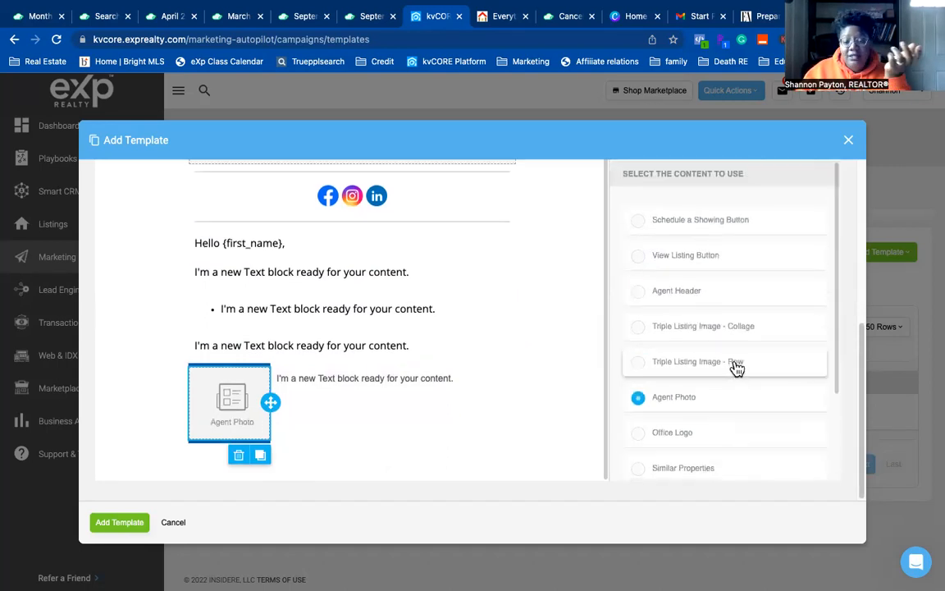
{"action": "scroll", "coordinate": [738, 364], "scroll_direction": "down", "scroll_amount": 3}
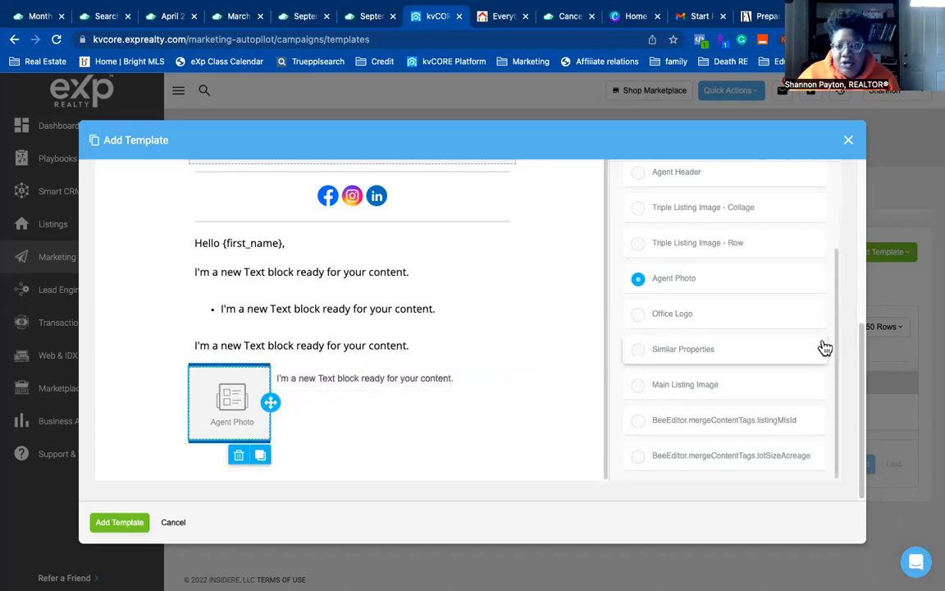
{"action": "scroll", "coordinate": [820, 344], "scroll_direction": "up", "scroll_amount": 3}
{"action": "scroll", "coordinate": [744, 342], "scroll_direction": "down", "scroll_amount": 3}
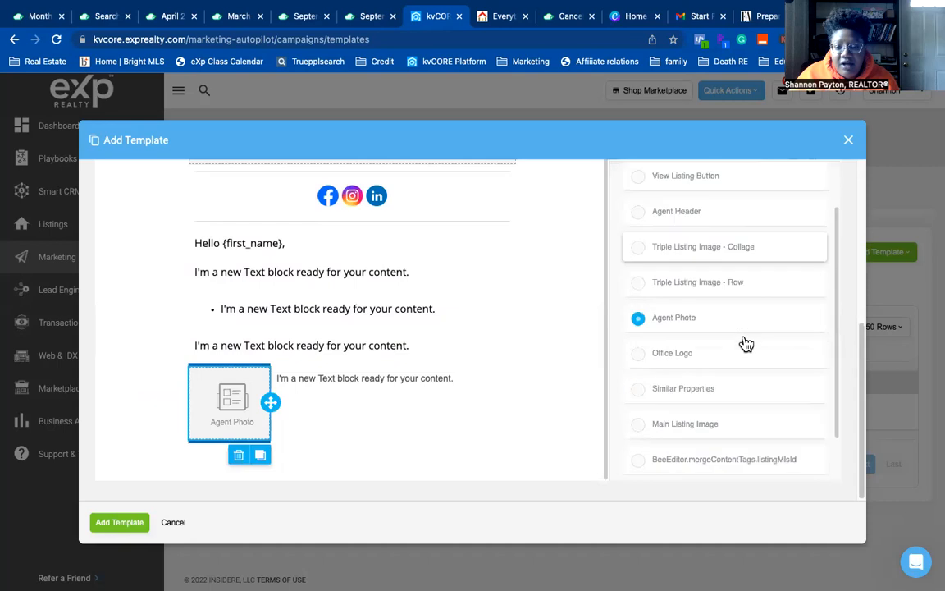
{"action": "scroll", "coordinate": [715, 363], "scroll_direction": "up", "scroll_amount": 3}
{"action": "scroll", "coordinate": [715, 362], "scroll_direction": "down", "scroll_amount": 3}
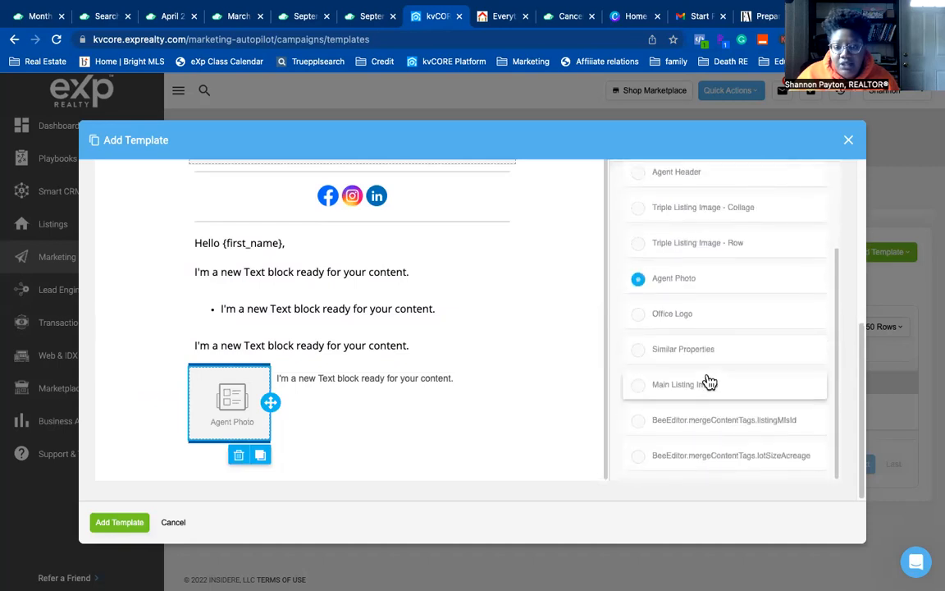
{"action": "scroll", "coordinate": [697, 379], "scroll_direction": "up", "scroll_amount": 3}
{"action": "scroll", "coordinate": [738, 246], "scroll_direction": "up", "scroll_amount": 5}
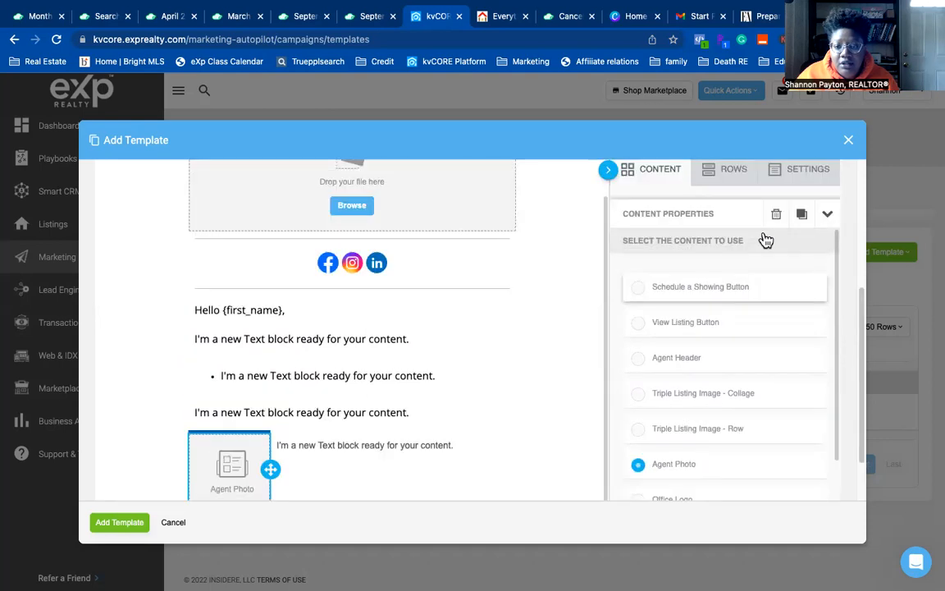
{"action": "left_click", "coordinate": [820, 259]}
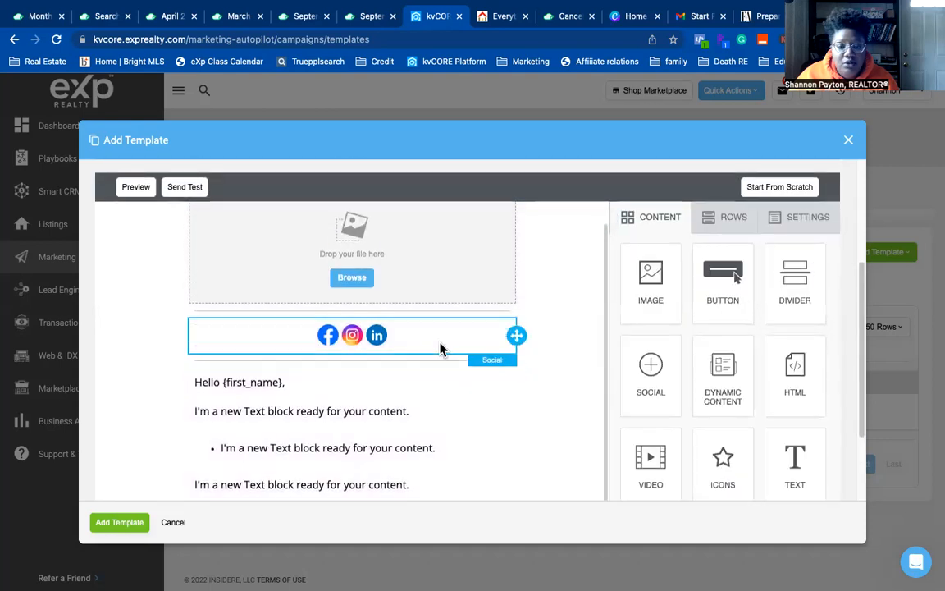
- Reset Column 1's background from blue to transparent
{"action": "scroll", "coordinate": [384, 430], "scroll_direction": "down", "scroll_amount": 3}
{"action": "left_click", "coordinate": [381, 444]}
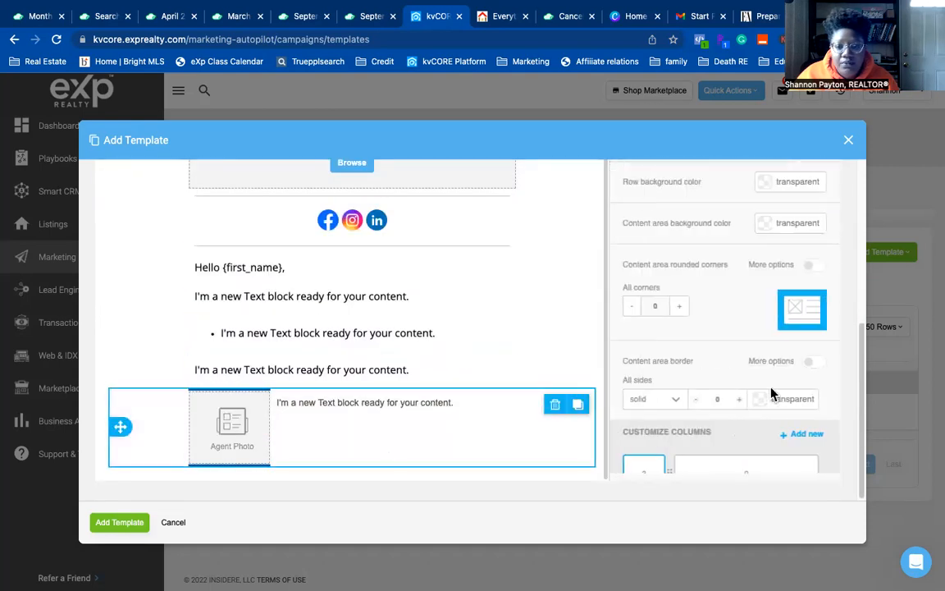
{"action": "scroll", "coordinate": [738, 365], "scroll_direction": "down", "scroll_amount": 3}
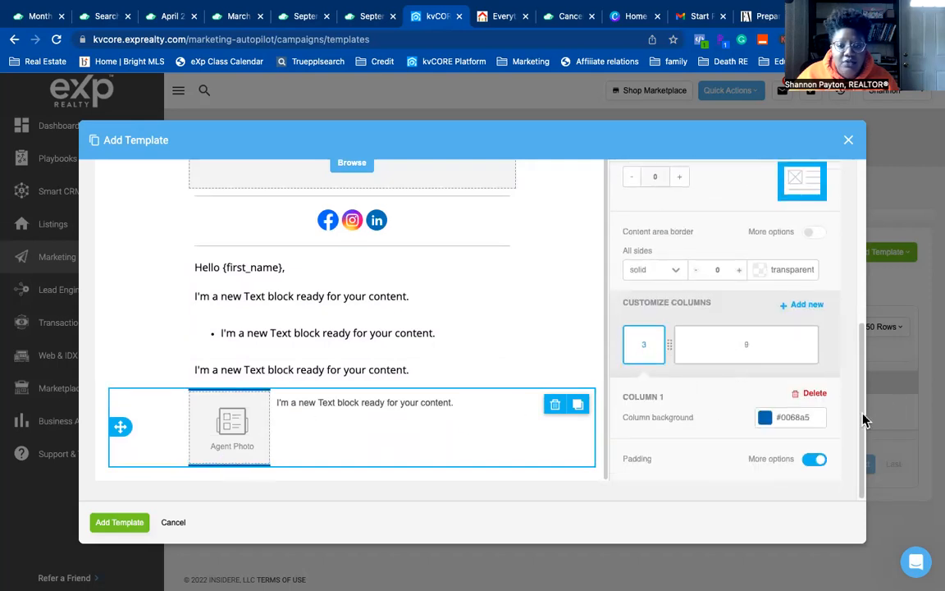
{"action": "left_click", "coordinate": [765, 416]}
{"action": "left_click", "coordinate": [630, 443]}
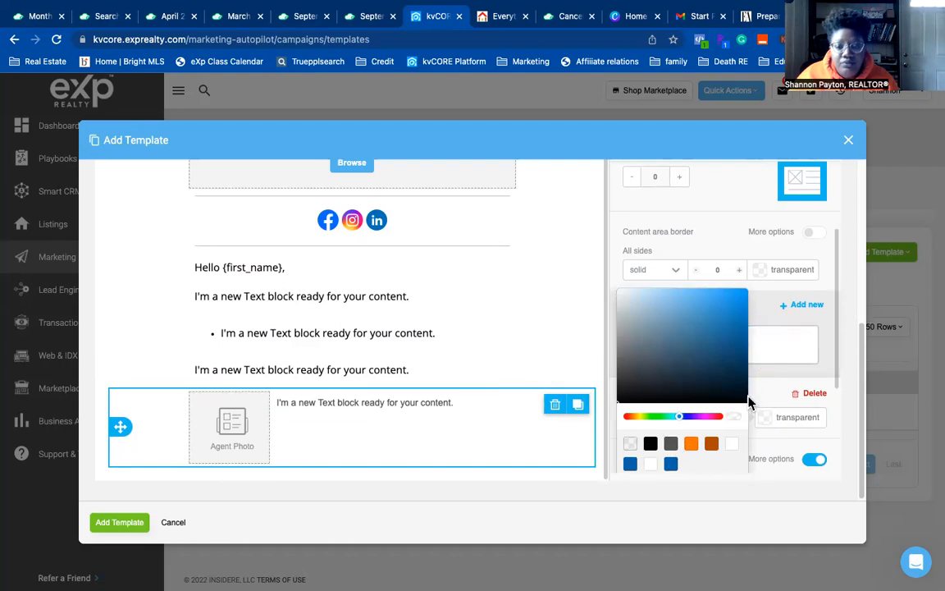
{"action": "scroll", "coordinate": [751, 402], "scroll_direction": "down", "scroll_amount": 2}
{"action": "left_click", "coordinate": [748, 428]}
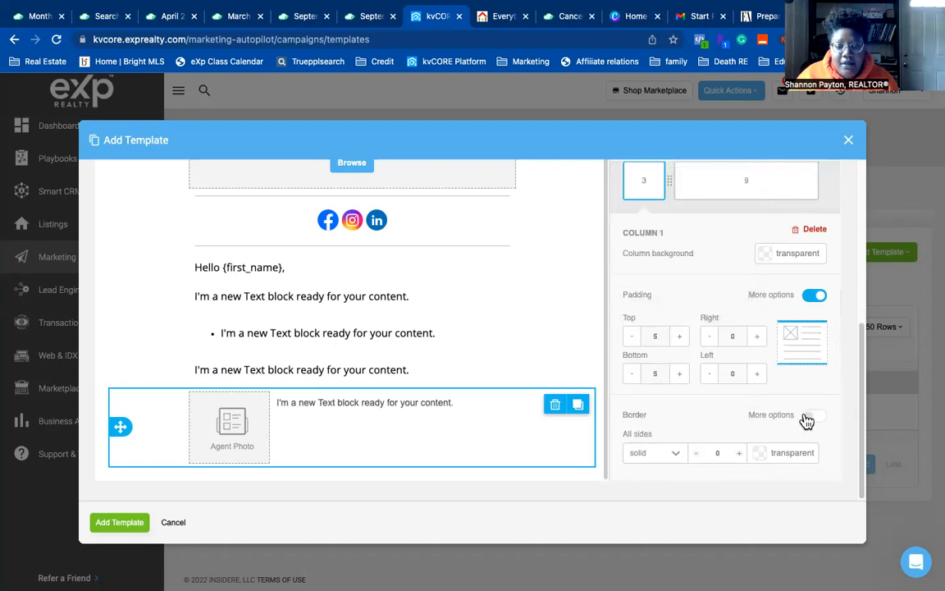
- Set Column 1's left and right padding to 5
{"action": "left_click", "coordinate": [756, 336]}
{"action": "left_click", "coordinate": [757, 374]}
{"action": "left_click", "coordinate": [756, 374]}
{"action": "left_click", "coordinate": [709, 335]}
{"action": "left_click", "coordinate": [709, 373]}
{"action": "left_click", "coordinate": [352, 410]}
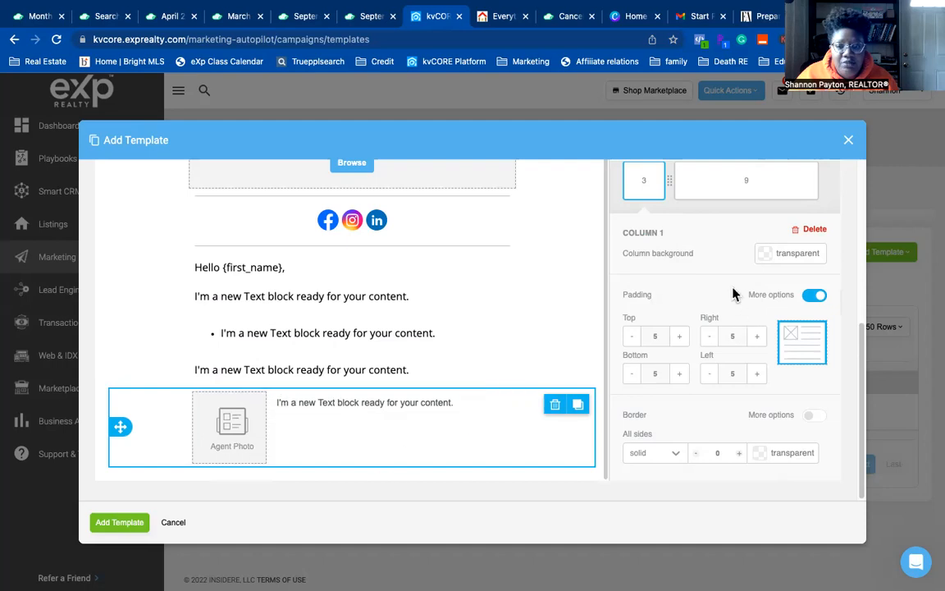
- Set Column 2's left and right padding to 5
{"action": "left_click", "coordinate": [717, 191]}
{"action": "left_click", "coordinate": [755, 336]}
{"action": "left_click", "coordinate": [757, 374]}
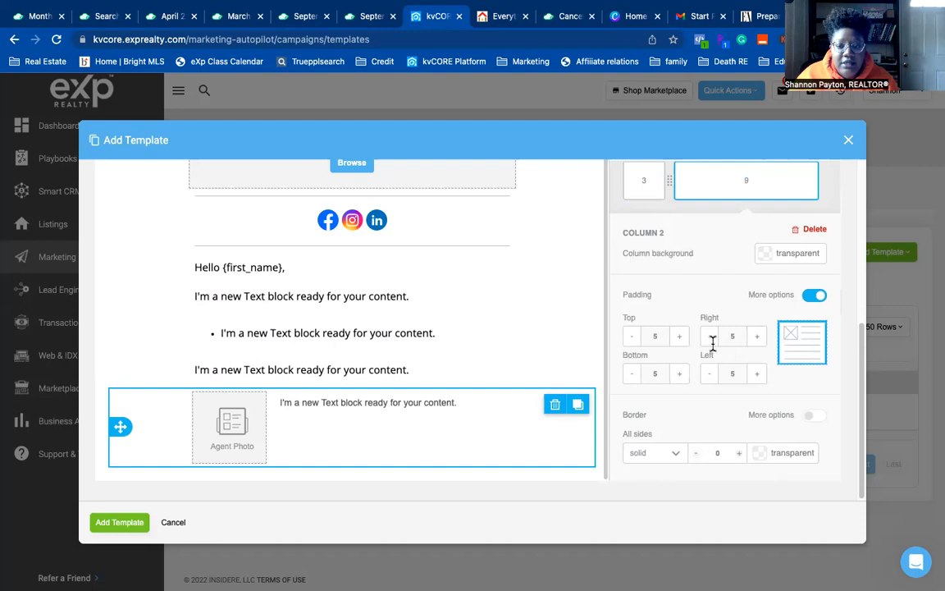
{"action": "left_click", "coordinate": [710, 337]}
{"action": "left_click", "coordinate": [710, 373]}
{"action": "left_click", "coordinate": [756, 336]}
{"action": "left_click", "coordinate": [758, 374]}
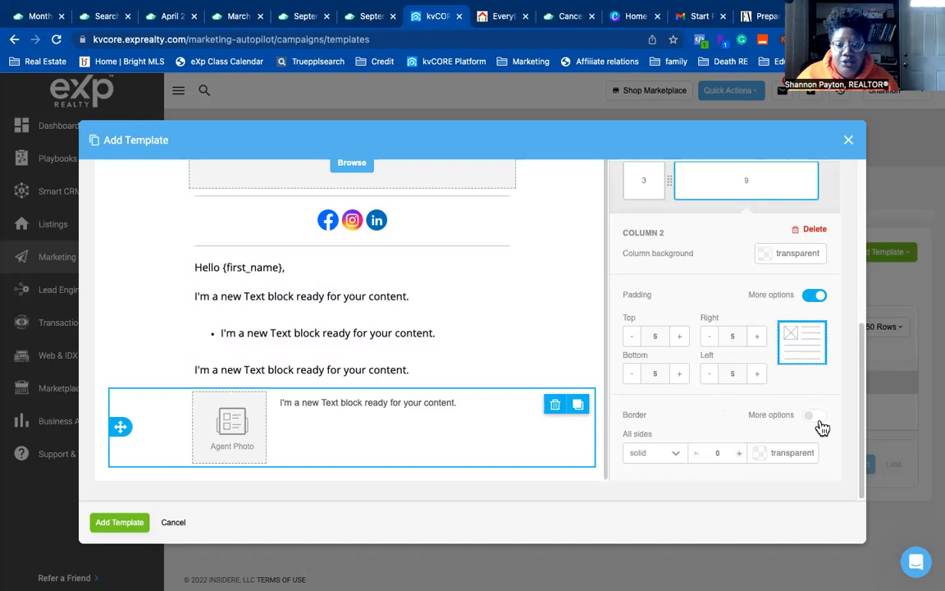
- Enable per-side borders on the text column and make all four sides solid #0068A5 blue
{"action": "left_click", "coordinate": [814, 415]}
{"action": "scroll", "coordinate": [789, 407], "scroll_direction": "down", "scroll_amount": 2}
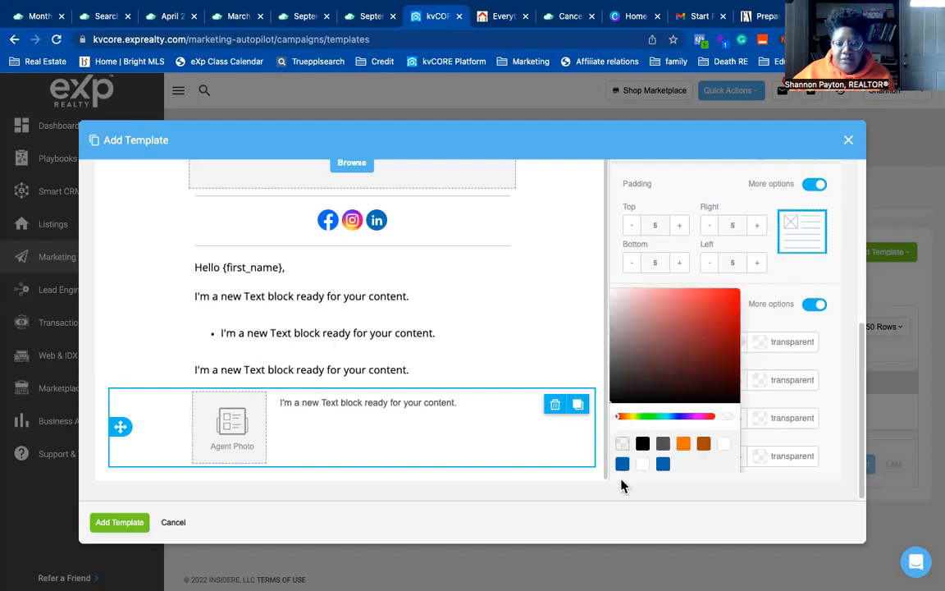
{"action": "left_click", "coordinate": [622, 463]}
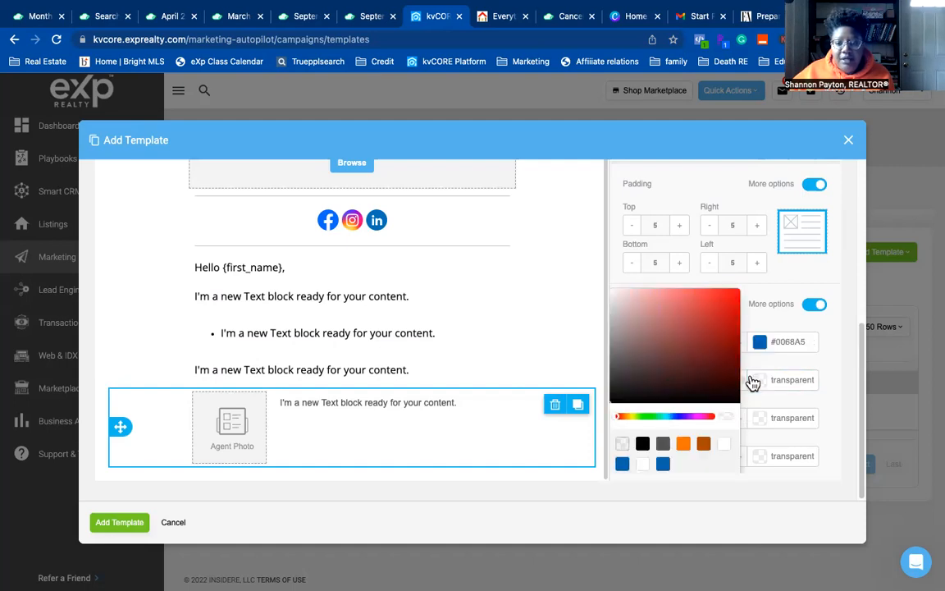
{"action": "left_click", "coordinate": [623, 465]}
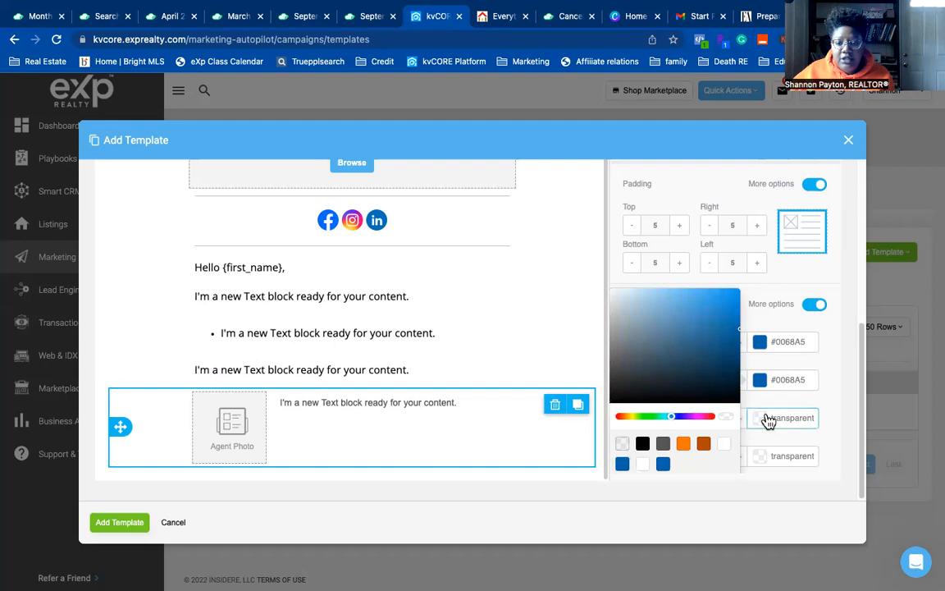
{"action": "left_click", "coordinate": [622, 464]}
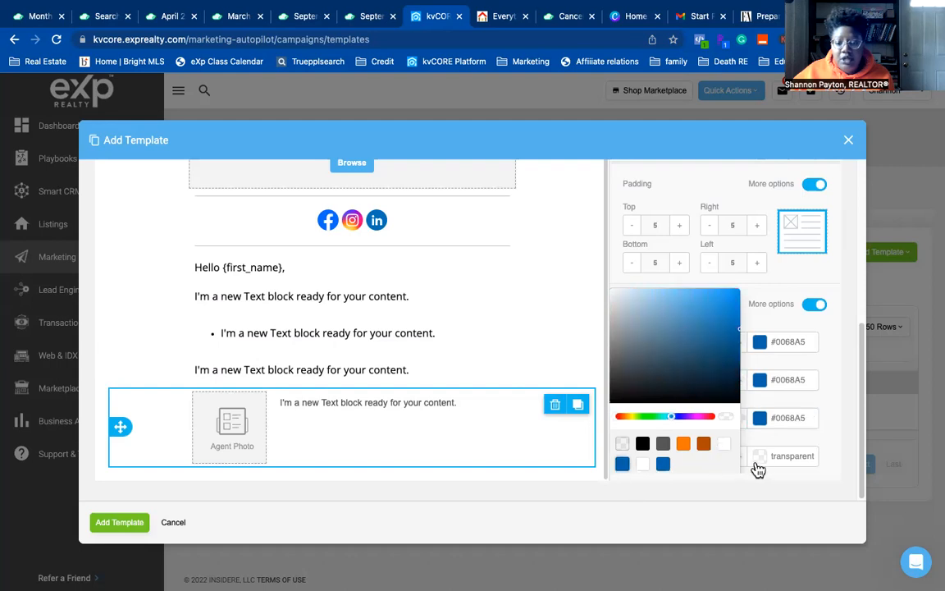
{"action": "left_click", "coordinate": [621, 463]}
{"action": "left_click", "coordinate": [792, 352]}
{"action": "left_click", "coordinate": [791, 344]}
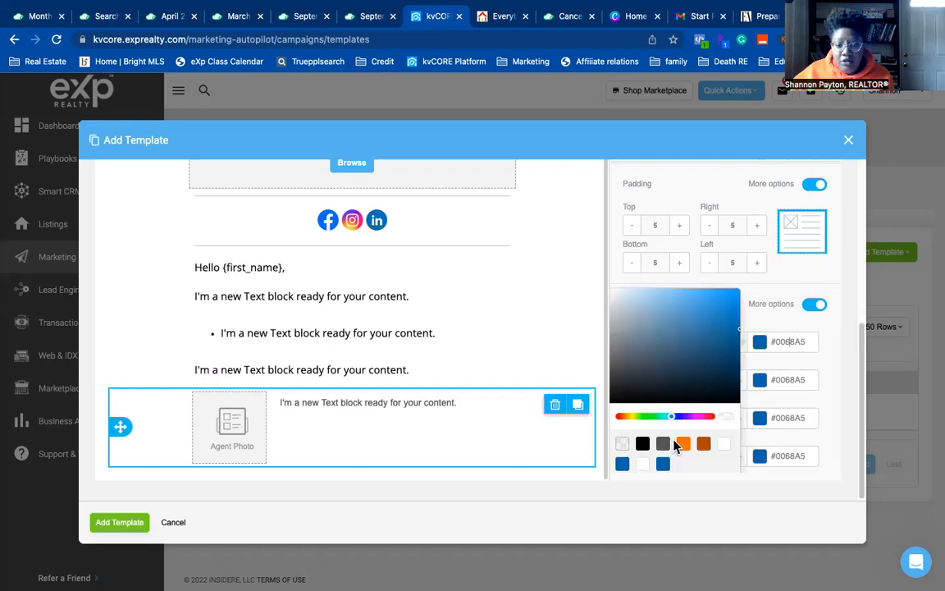
{"action": "left_click", "coordinate": [827, 329]}
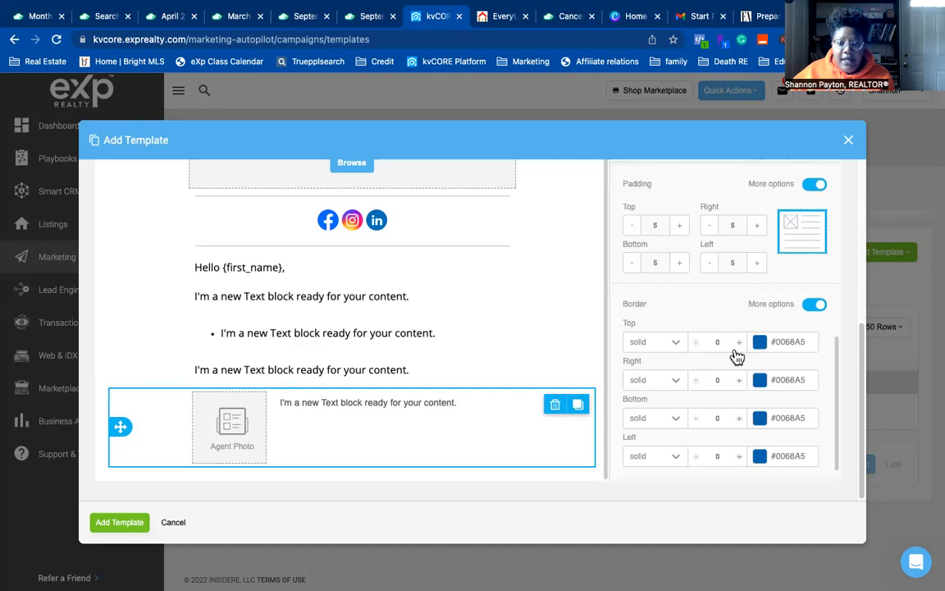
{"action": "left_click", "coordinate": [654, 351]}
{"action": "left_click", "coordinate": [654, 354]}
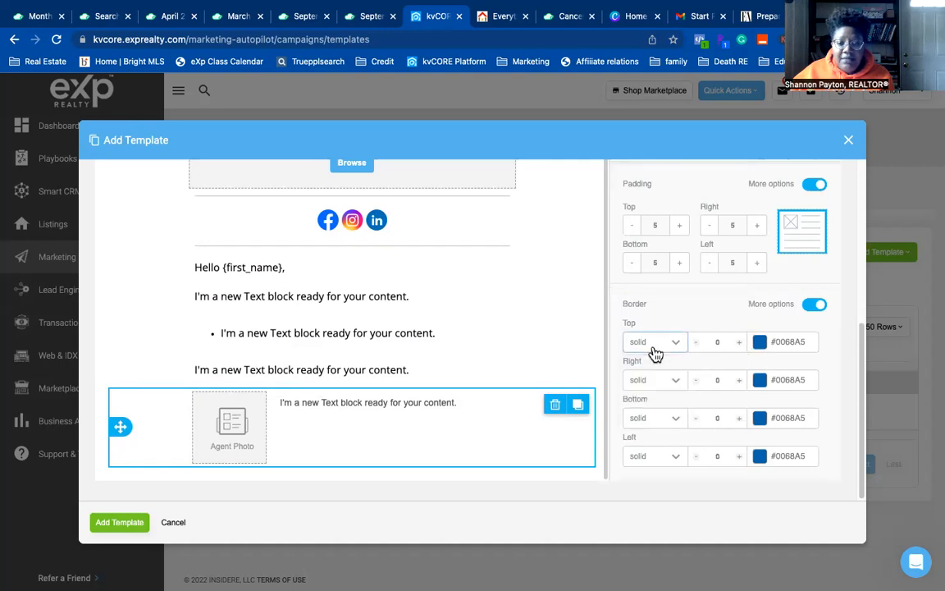
- Set the top, right, bottom and left border widths of the text column to 4 px
{"action": "left_click", "coordinate": [740, 343]}
{"action": "left_click", "coordinate": [739, 342]}
{"action": "left_click", "coordinate": [739, 343]}
{"action": "left_click", "coordinate": [739, 343]}
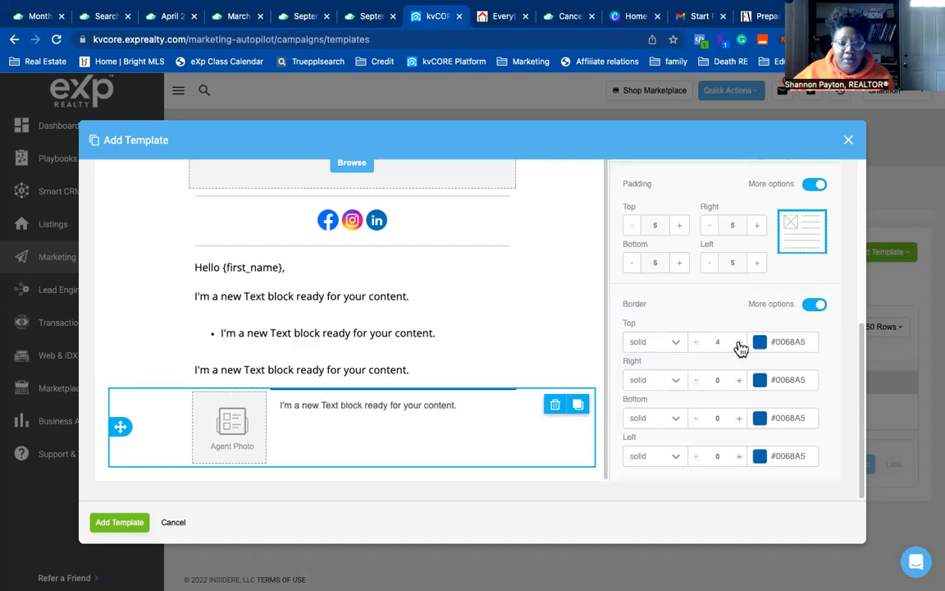
{"action": "left_click", "coordinate": [739, 343]}
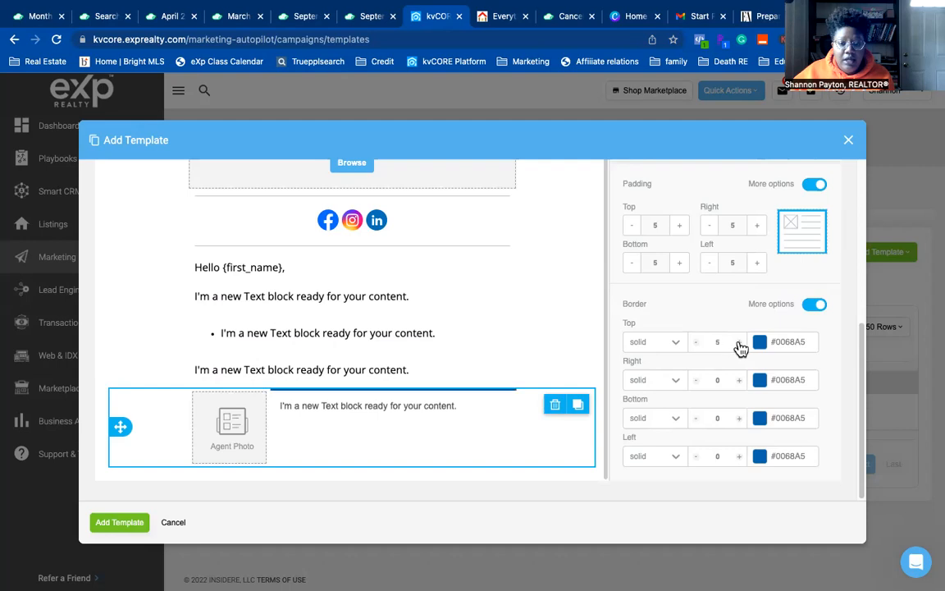
{"action": "left_click", "coordinate": [697, 342]}
{"action": "left_click", "coordinate": [739, 380]}
{"action": "left_click", "coordinate": [739, 380]}
{"action": "left_click", "coordinate": [739, 380]}
{"action": "left_click", "coordinate": [739, 380]}
{"action": "left_click", "coordinate": [739, 380]}
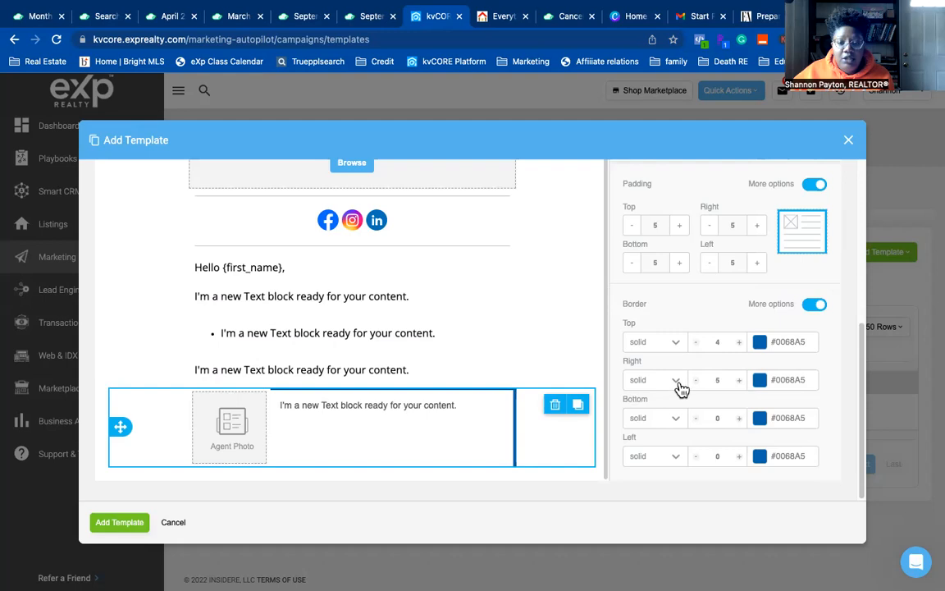
{"action": "left_click", "coordinate": [695, 380]}
{"action": "left_click", "coordinate": [741, 418]}
{"action": "left_click", "coordinate": [741, 417]}
{"action": "left_click", "coordinate": [741, 418]}
{"action": "left_click", "coordinate": [740, 417]}
{"action": "left_click", "coordinate": [739, 457]}
{"action": "left_click", "coordinate": [739, 457]}
{"action": "left_click", "coordinate": [739, 457]}
{"action": "left_click", "coordinate": [740, 457]}
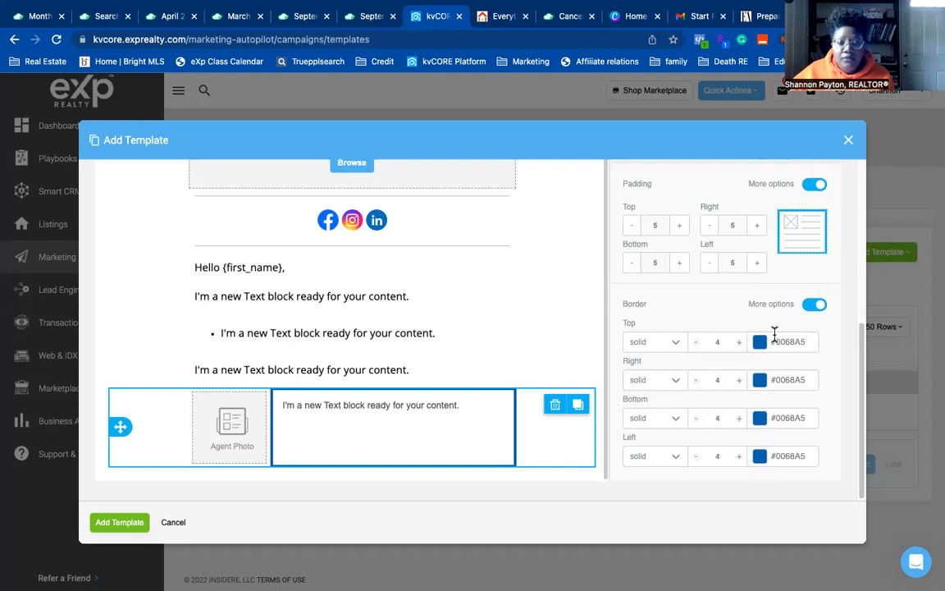
{"action": "left_click", "coordinate": [343, 462]}
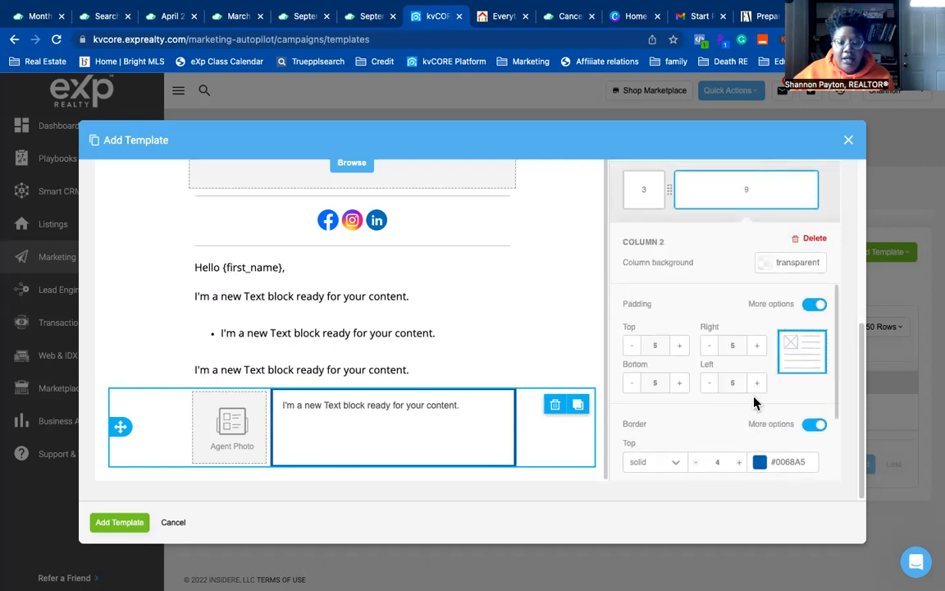
- Select the Agent Photo column, enable per-side borders and enter width 4 for each side
{"action": "scroll", "coordinate": [679, 332], "scroll_direction": "up", "scroll_amount": 1}
{"action": "left_click", "coordinate": [656, 204]}
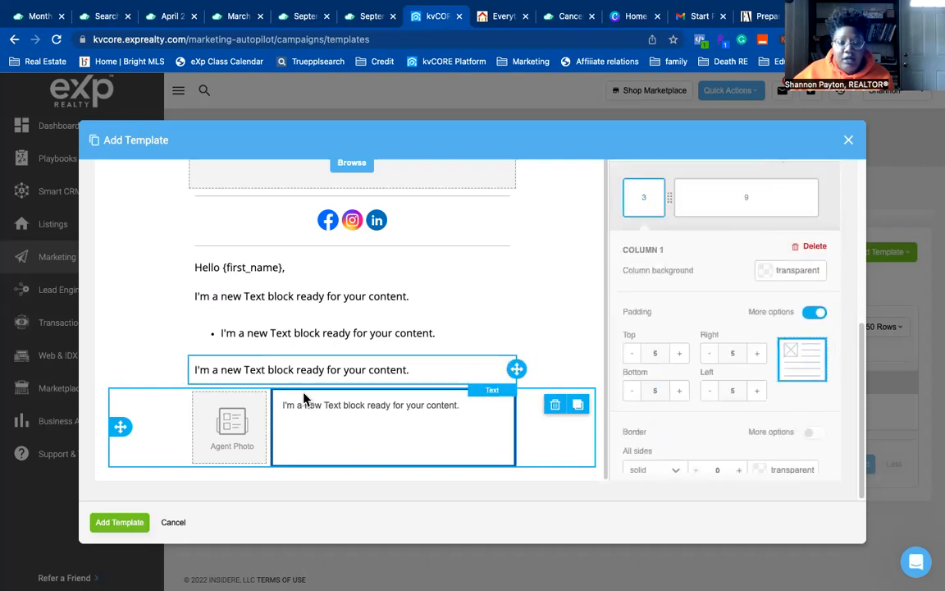
{"action": "scroll", "coordinate": [689, 435], "scroll_direction": "down", "scroll_amount": 3}
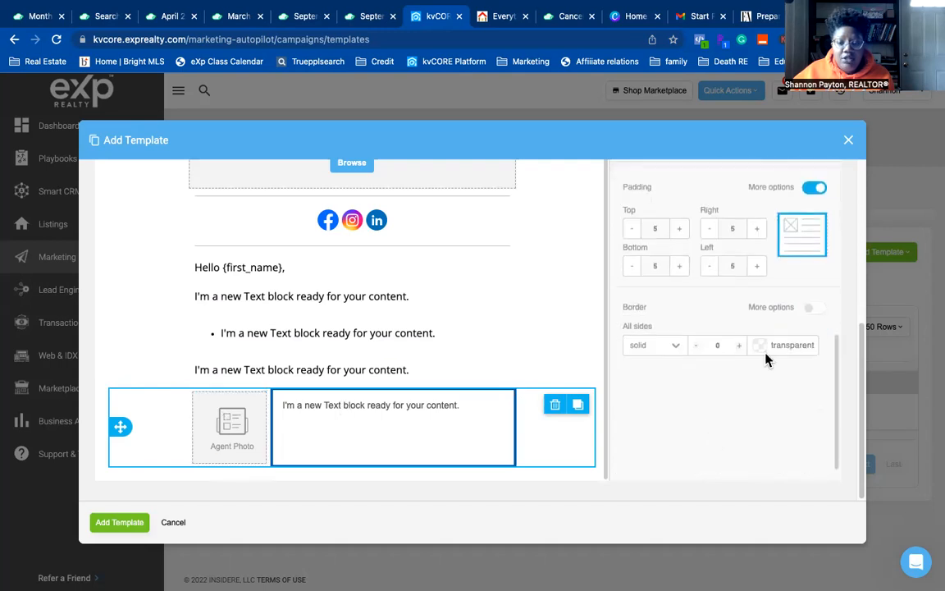
{"action": "left_click", "coordinate": [808, 310]}
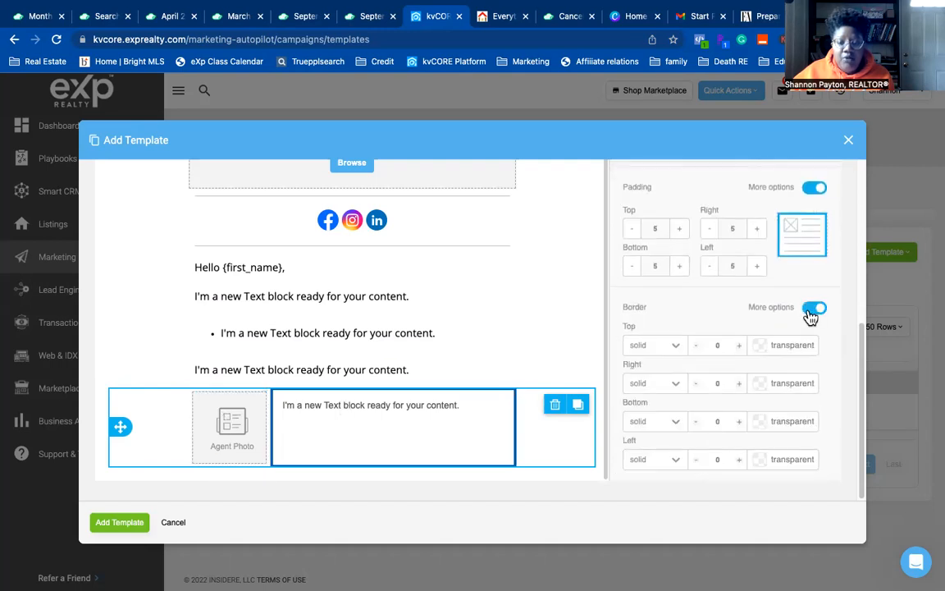
{"action": "left_click", "coordinate": [763, 355]}
{"action": "left_click", "coordinate": [618, 473]}
{"action": "double_click", "coordinate": [718, 345]}
{"action": "type", "text": "4"}
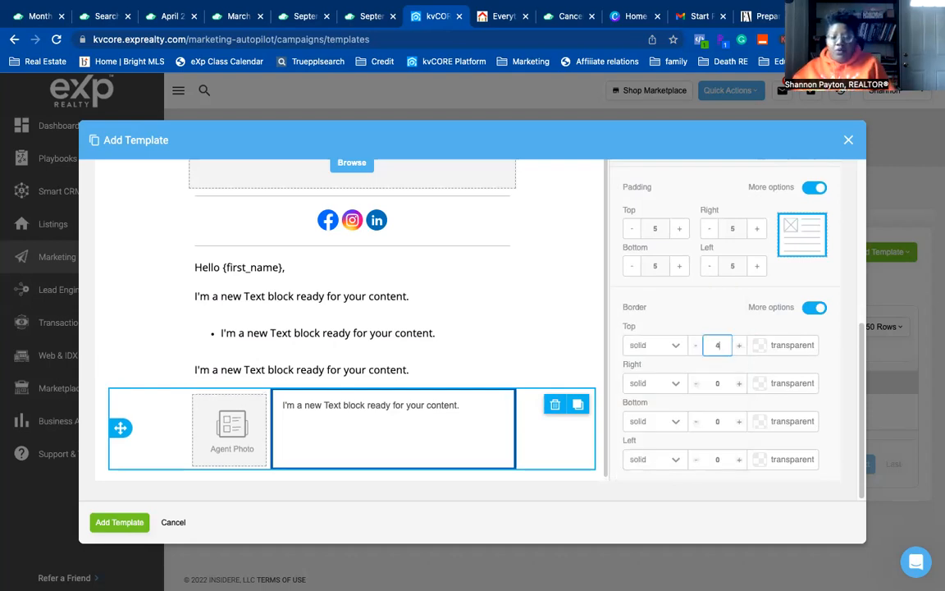
{"action": "double_click", "coordinate": [719, 383]}
{"action": "type", "text": "4"}
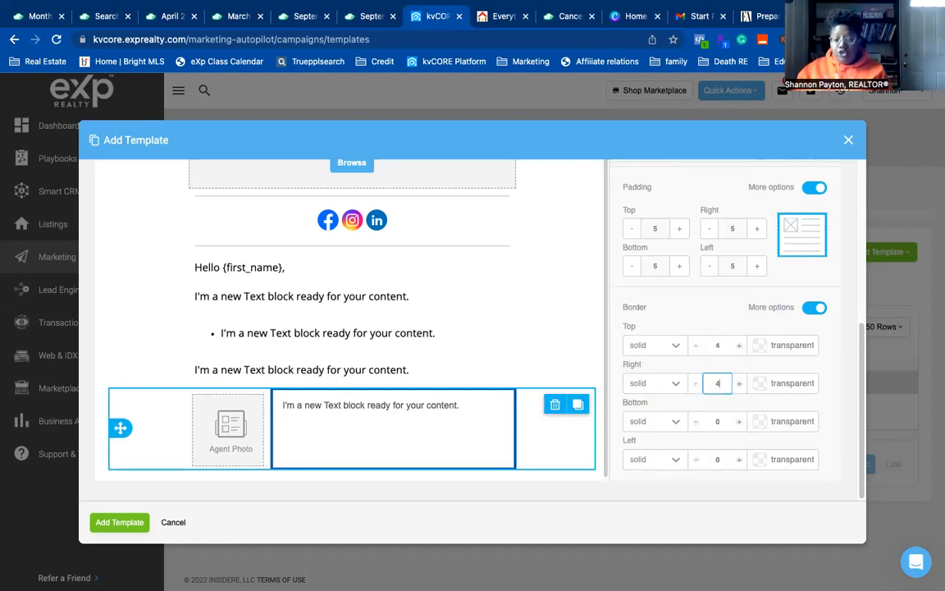
{"action": "double_click", "coordinate": [718, 421]}
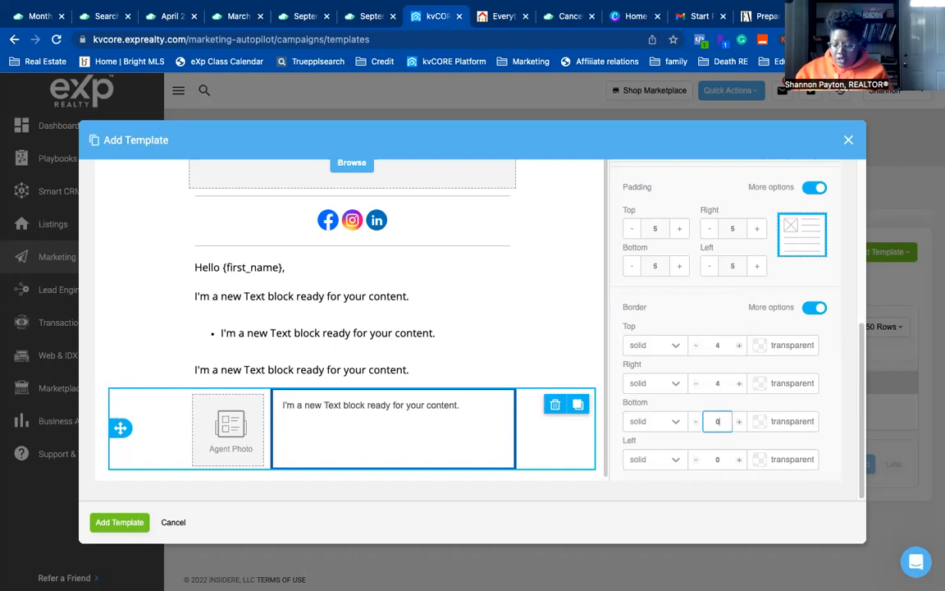
{"action": "type", "text": "4"}
{"action": "double_click", "coordinate": [719, 459]}
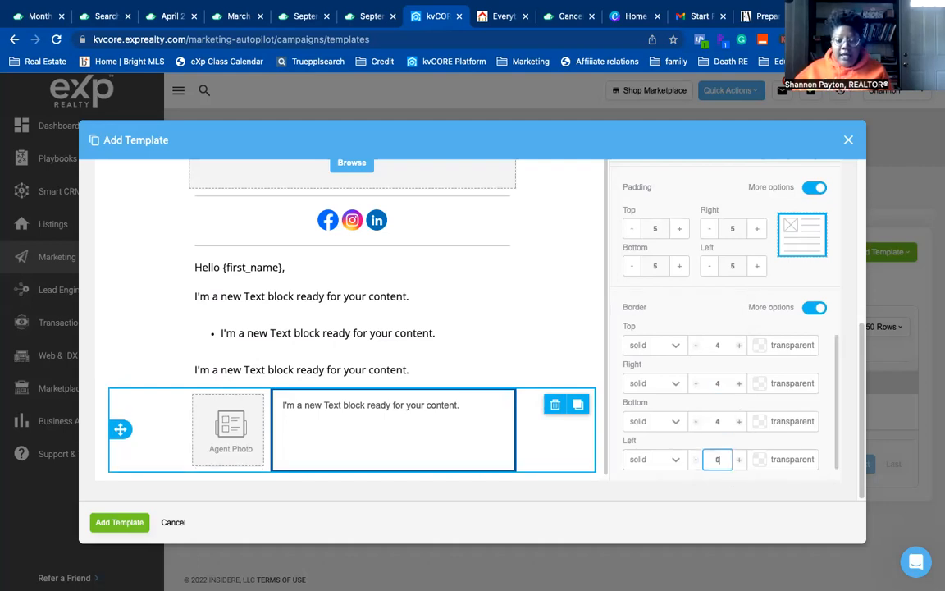
{"action": "type", "text": "4"}
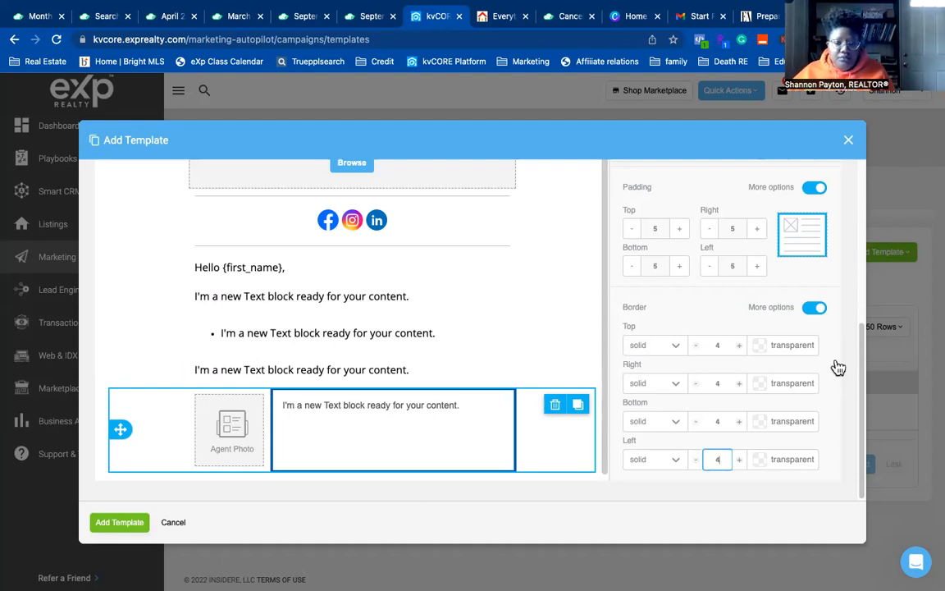
- Colour the Agent Photo column's top, right, bottom and left borders #0068A5 blue
{"action": "left_click", "coordinate": [771, 345]}
{"action": "left_click", "coordinate": [622, 464]}
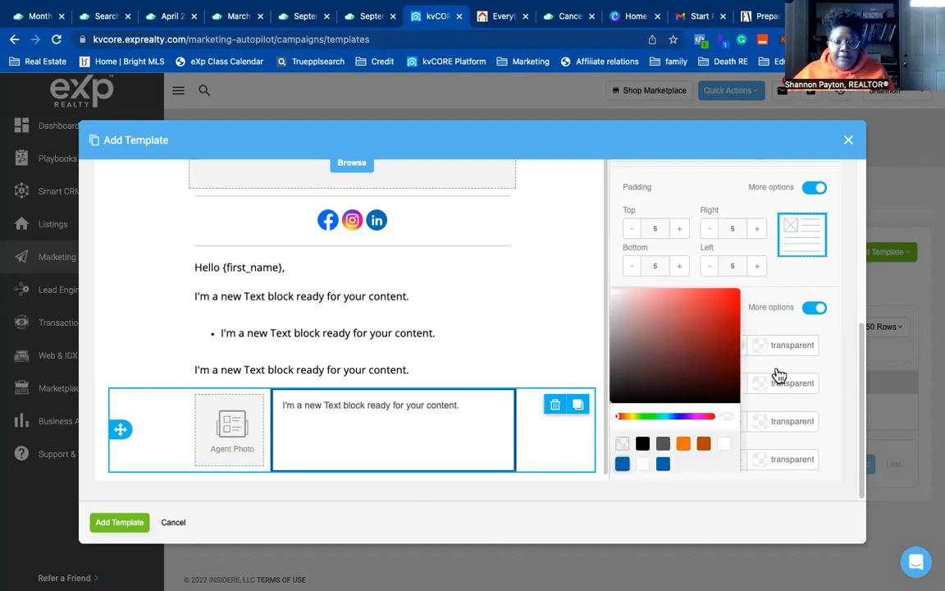
{"action": "left_click", "coordinate": [763, 384]}
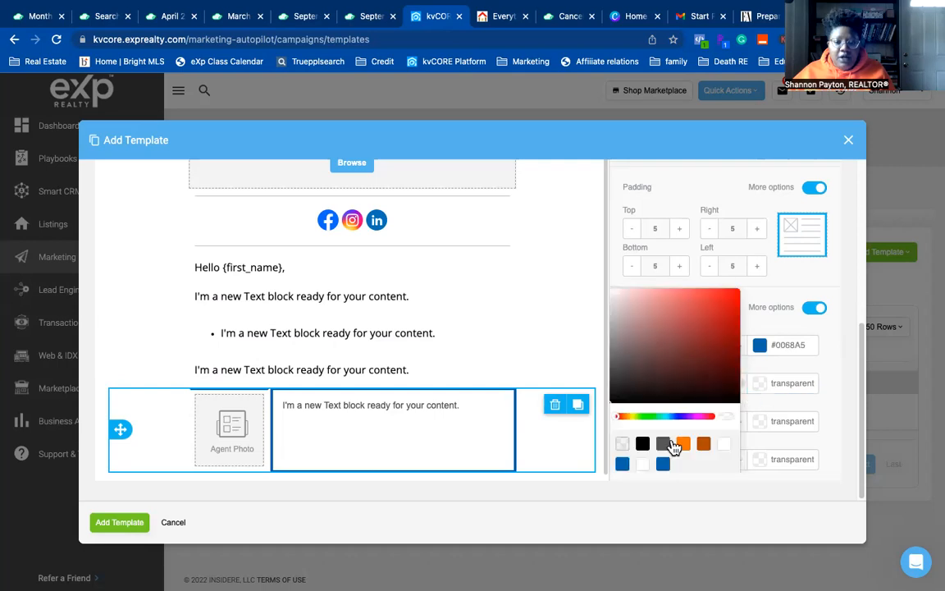
{"action": "left_click", "coordinate": [626, 471]}
{"action": "left_click", "coordinate": [765, 385]}
{"action": "left_click", "coordinate": [622, 463]}
{"action": "left_click", "coordinate": [763, 422]}
{"action": "left_click", "coordinate": [622, 463]}
{"action": "left_click", "coordinate": [619, 477]}
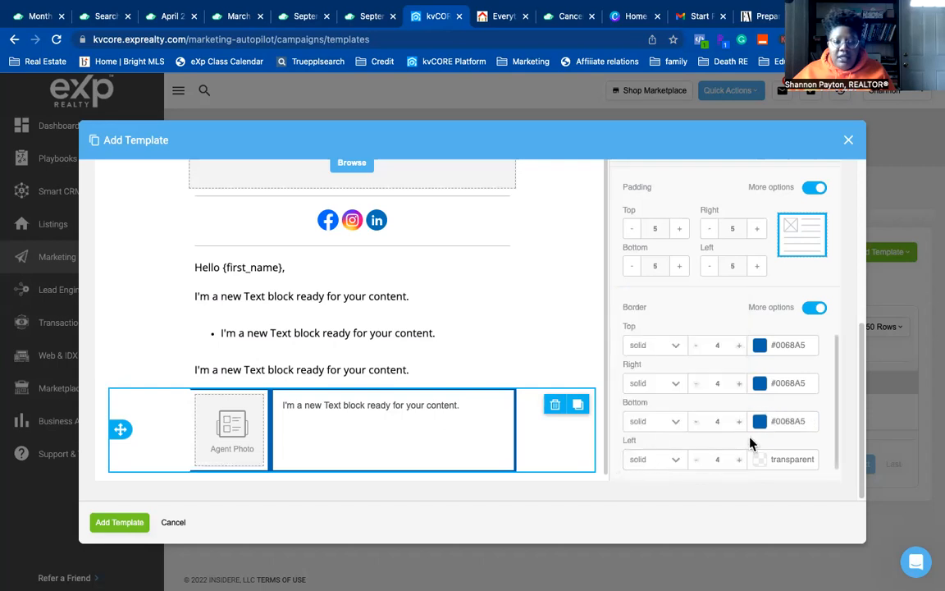
{"action": "left_click", "coordinate": [759, 460]}
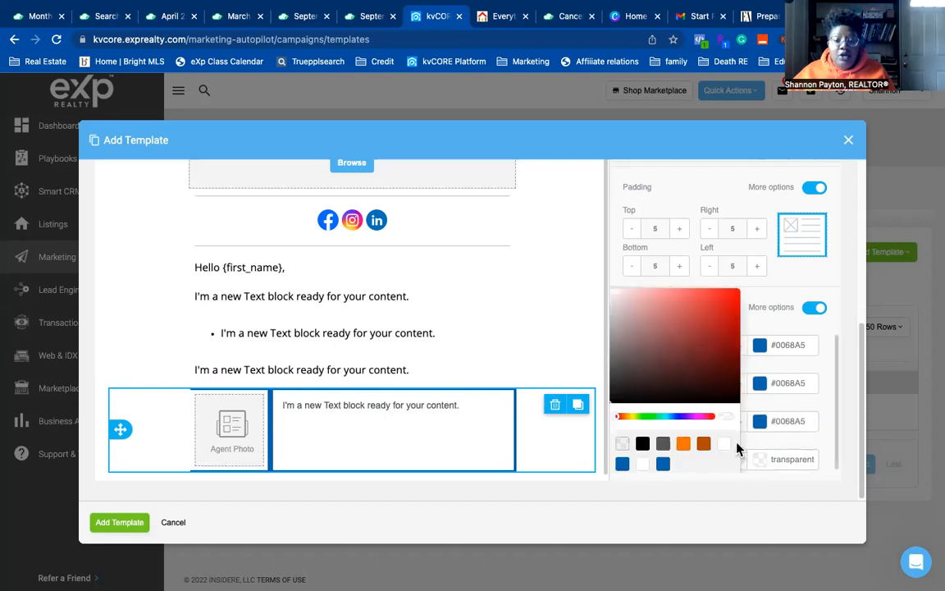
{"action": "left_click", "coordinate": [622, 463]}
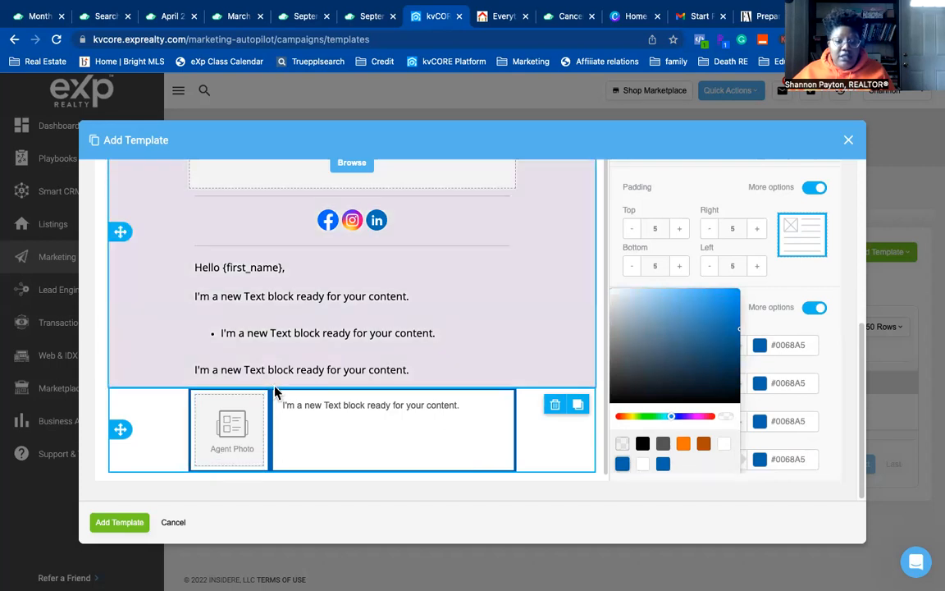
{"action": "left_click", "coordinate": [780, 326]}
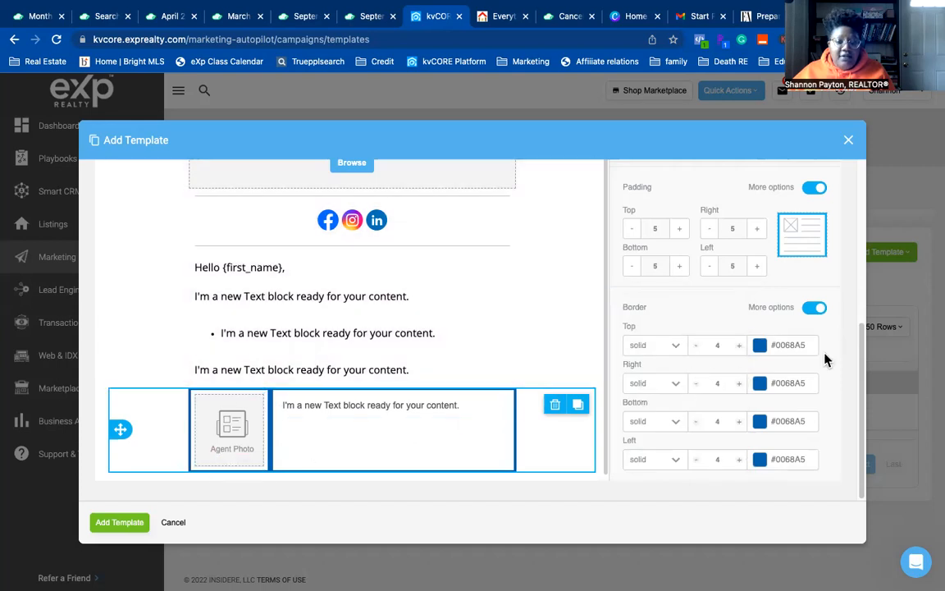
- Restore the Agent Photo column's left border width to 4 px after thinning it
{"action": "left_click", "coordinate": [696, 459]}
{"action": "left_click", "coordinate": [696, 459]}
{"action": "scroll", "coordinate": [698, 459], "scroll_direction": "up", "scroll_amount": 1}
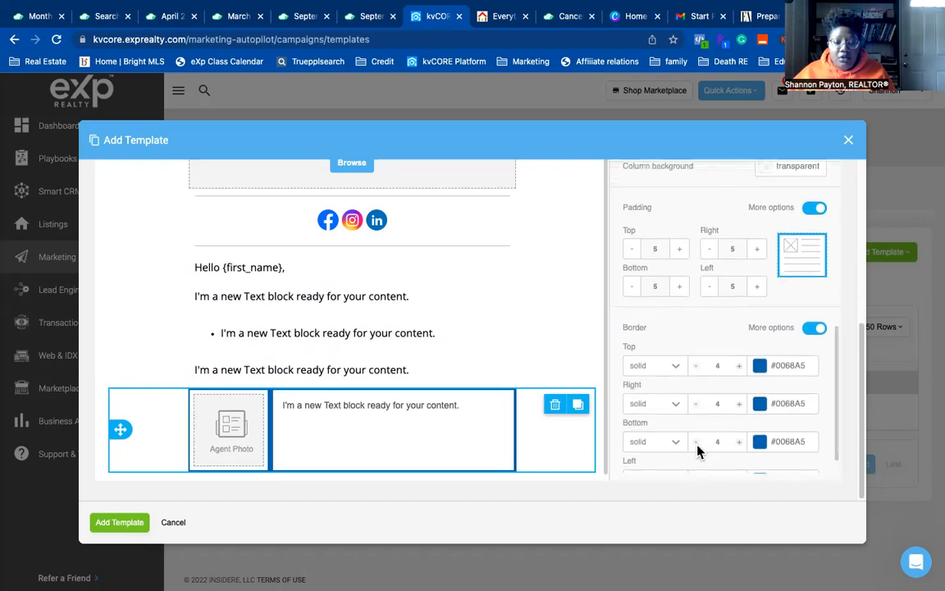
{"action": "scroll", "coordinate": [662, 453], "scroll_direction": "down", "scroll_amount": 1}
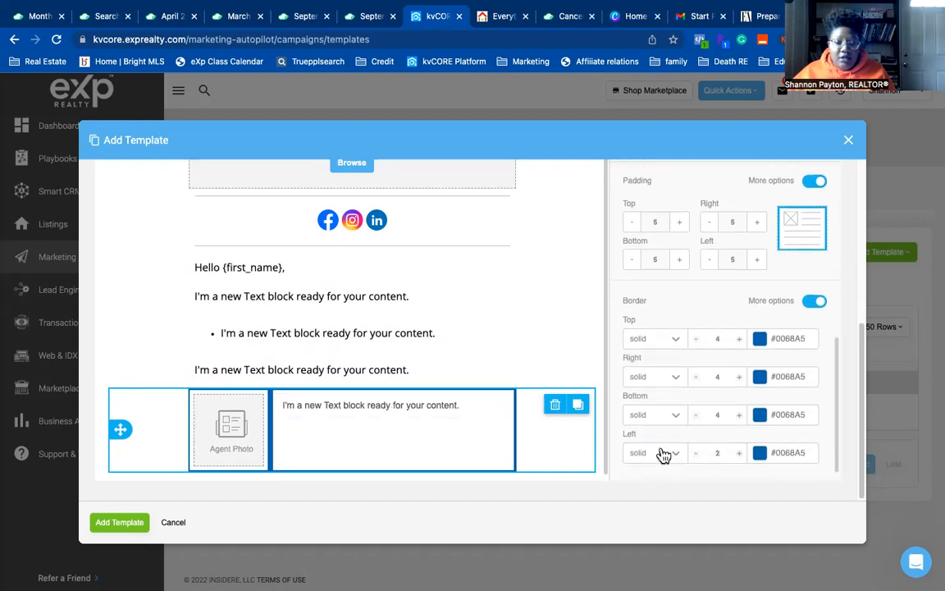
{"action": "left_click", "coordinate": [696, 454]}
{"action": "left_click", "coordinate": [695, 456]}
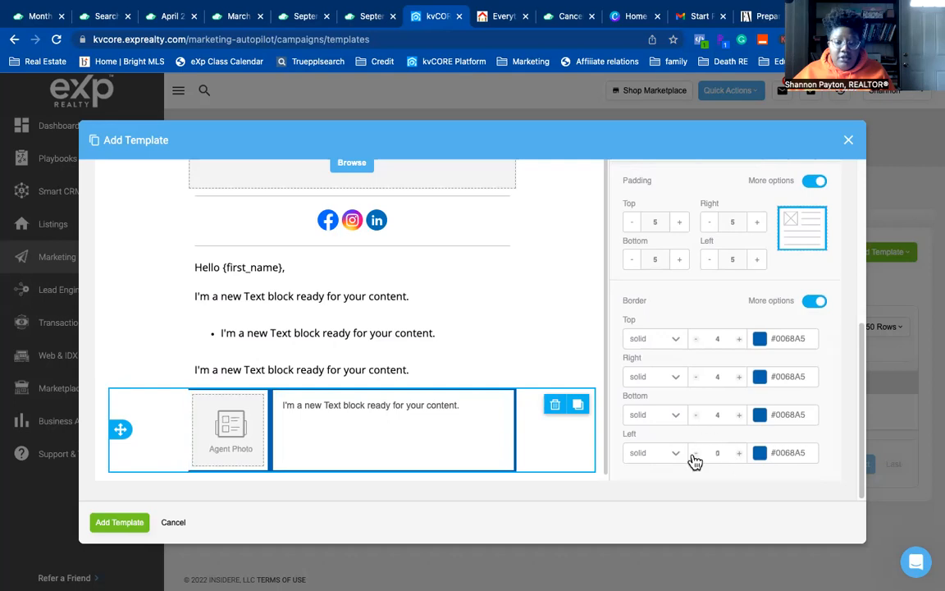
{"action": "left_click", "coordinate": [739, 454]}
{"action": "left_click", "coordinate": [739, 454]}
{"action": "left_click", "coordinate": [739, 454]}
{"action": "left_click", "coordinate": [739, 454]}
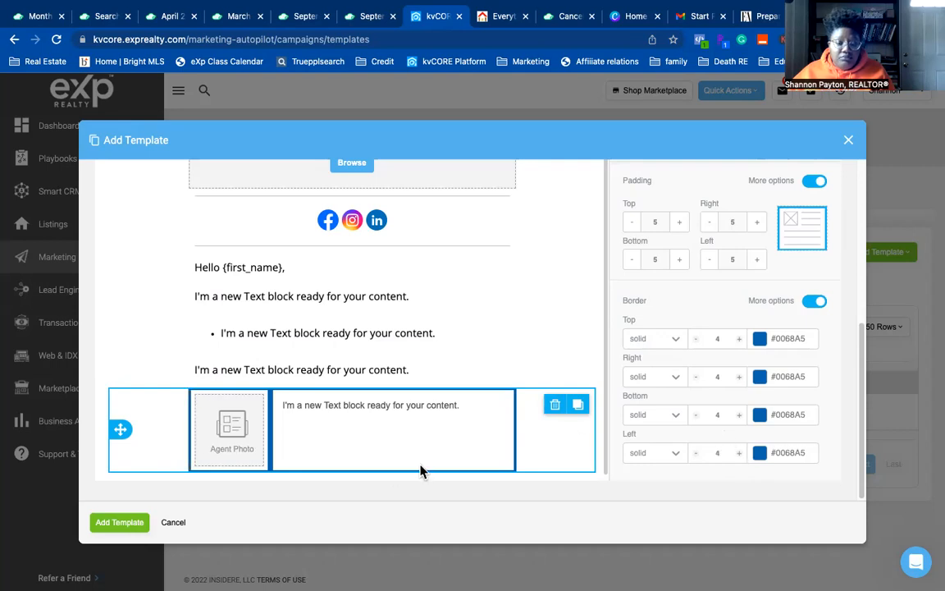
- Change the signature text block's font to Lato
{"action": "triple_click", "coordinate": [454, 407]}
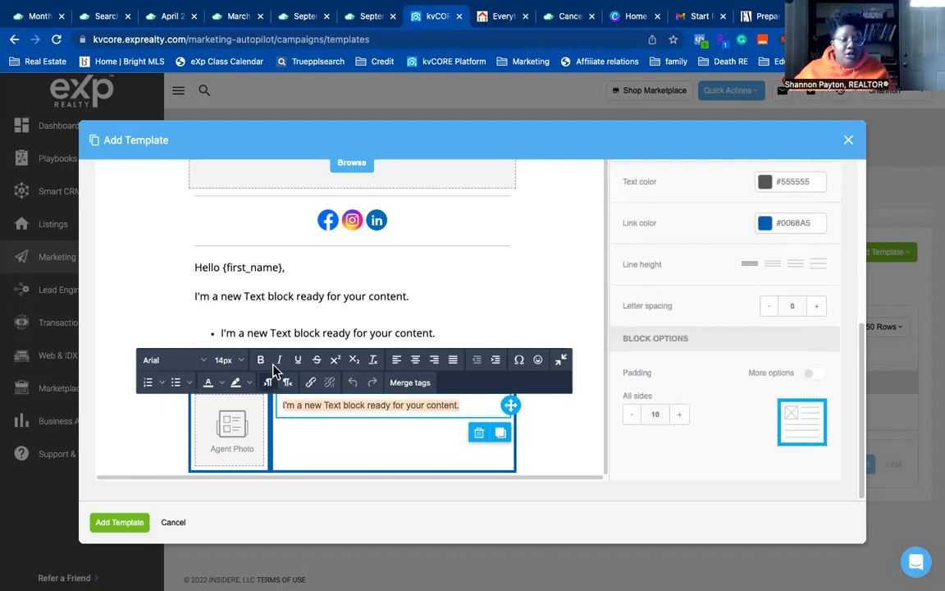
{"action": "left_click", "coordinate": [199, 362]}
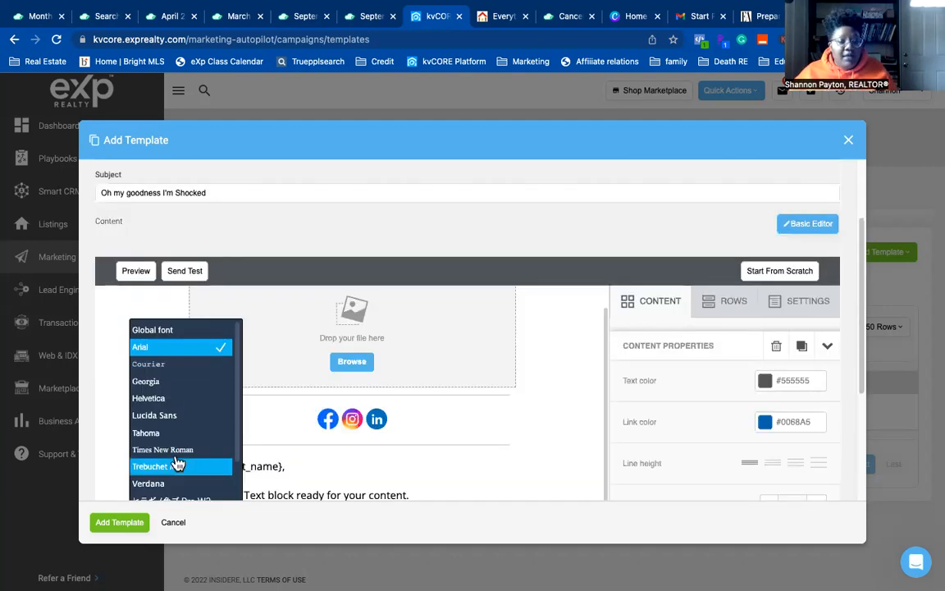
{"action": "scroll", "coordinate": [181, 459], "scroll_direction": "down", "scroll_amount": 4}
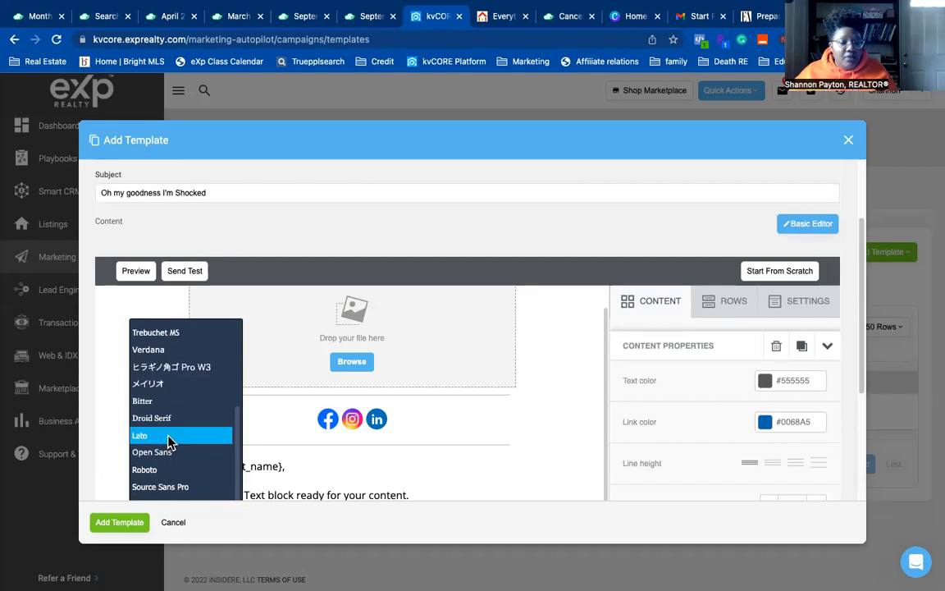
{"action": "left_click", "coordinate": [148, 436]}
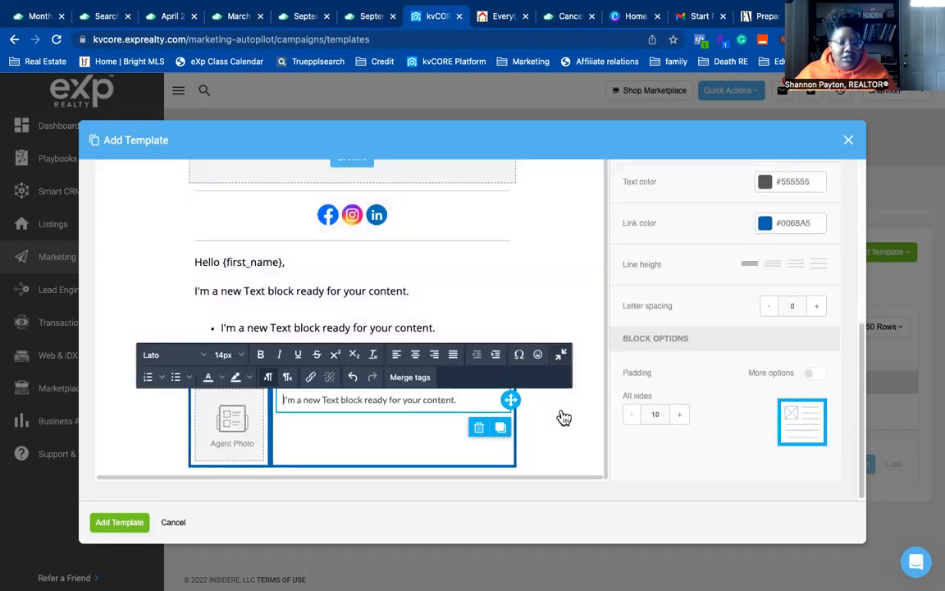
- Pick 16px as the font size for the placeholder line
{"action": "triple_click", "coordinate": [391, 399]}
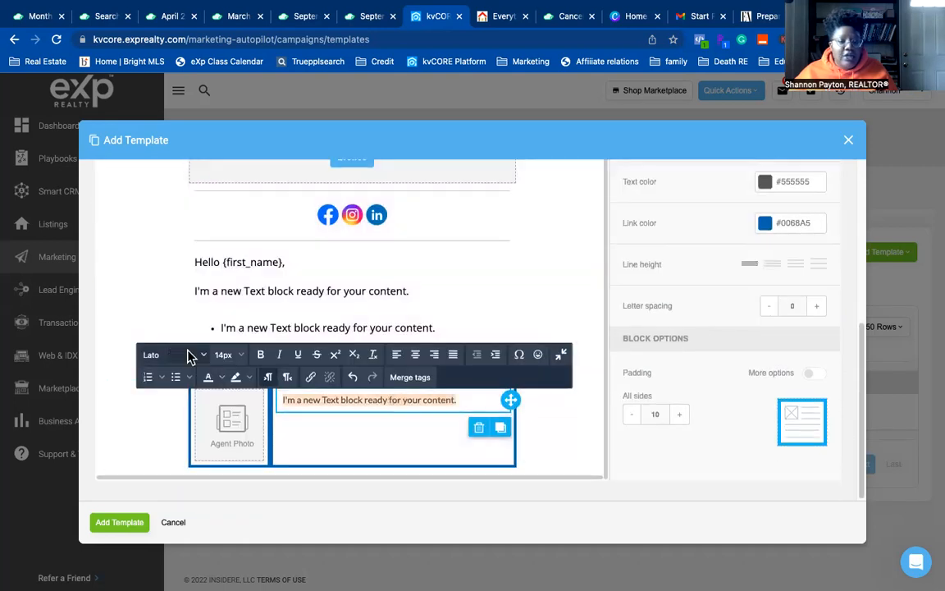
{"action": "left_click", "coordinate": [221, 359]}
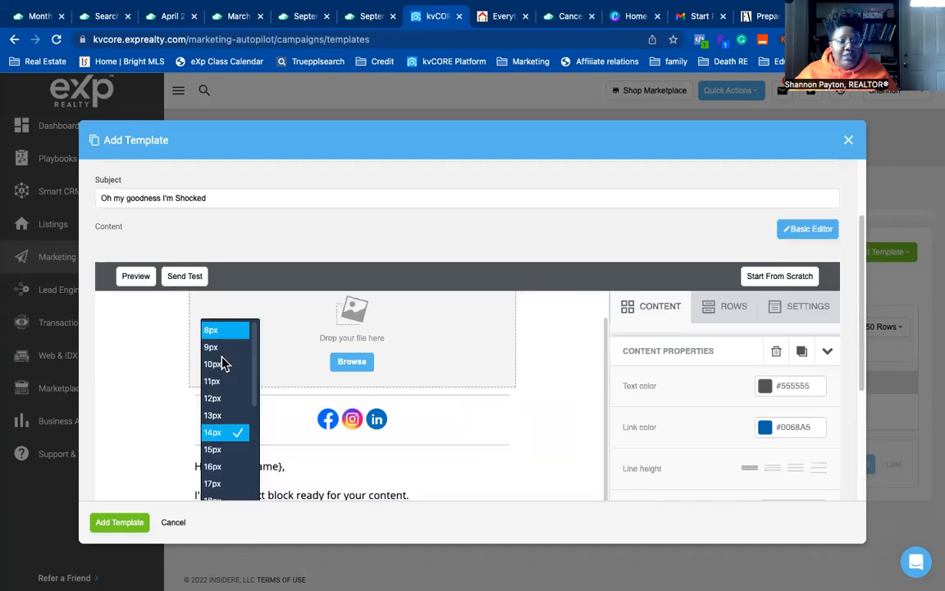
{"action": "left_click", "coordinate": [217, 468]}
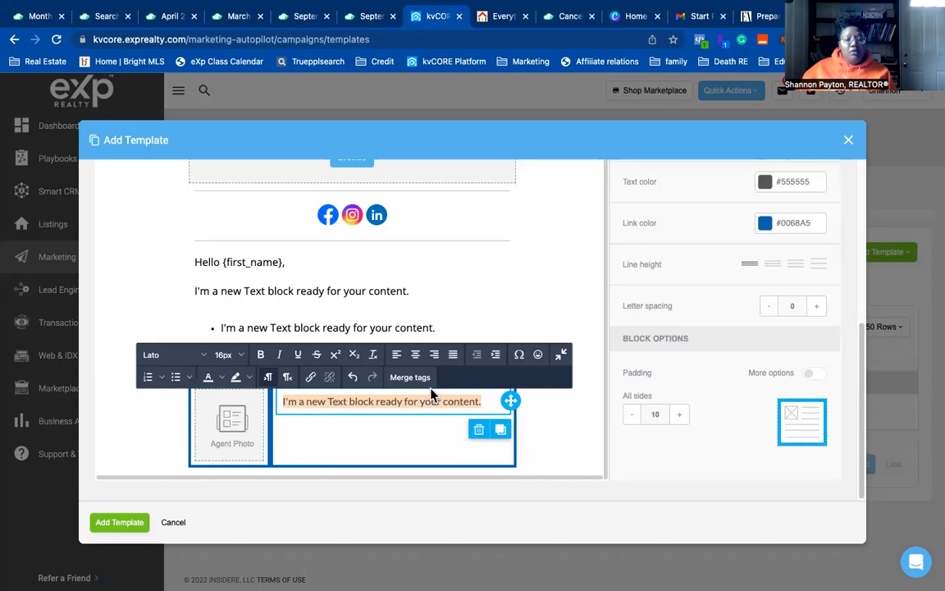
- Insert the Agent Full Name merge tag and start a new line below it
{"action": "scroll", "coordinate": [426, 385], "scroll_direction": "up", "scroll_amount": 3}
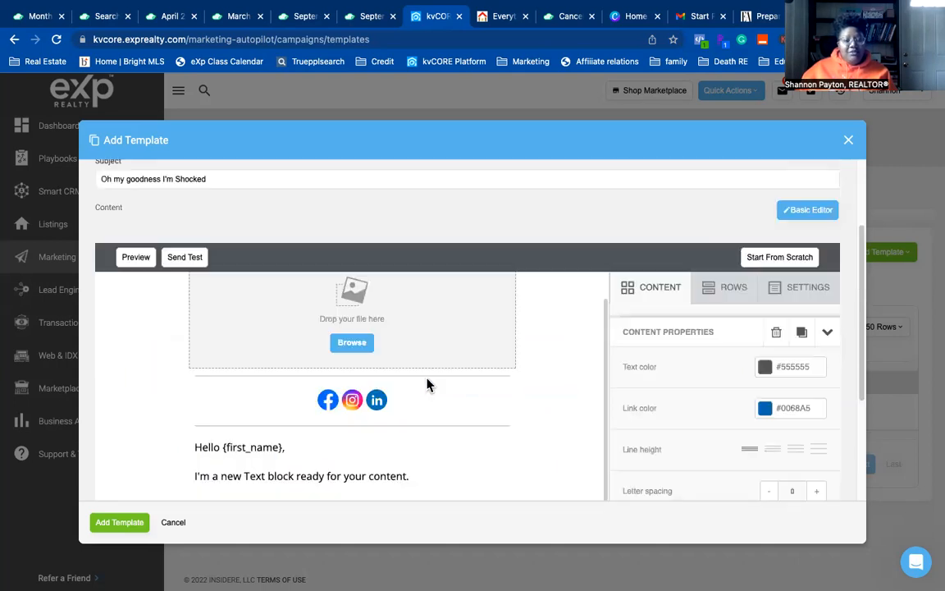
{"action": "scroll", "coordinate": [463, 391], "scroll_direction": "down", "scroll_amount": 2}
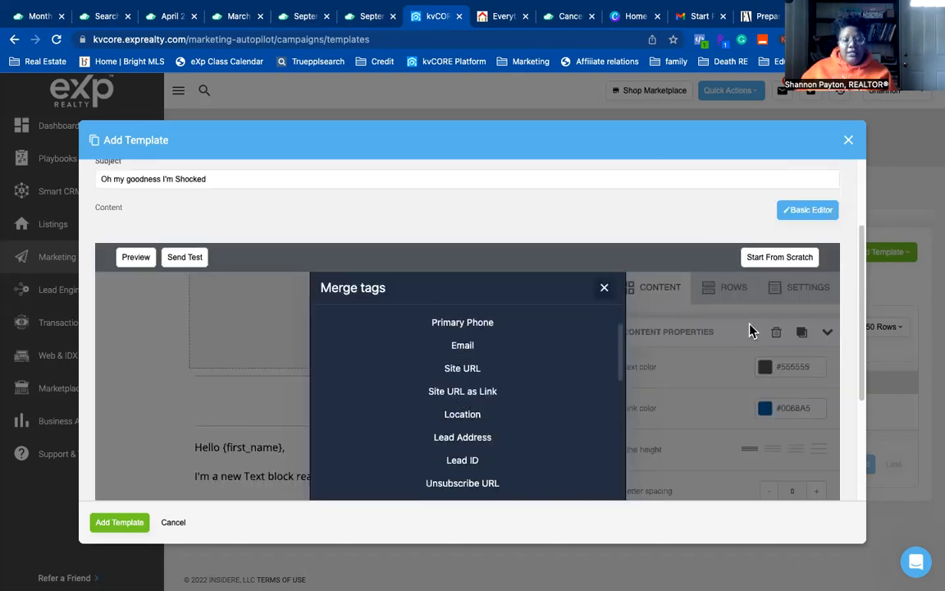
{"action": "scroll", "coordinate": [742, 327], "scroll_direction": "down", "scroll_amount": 3}
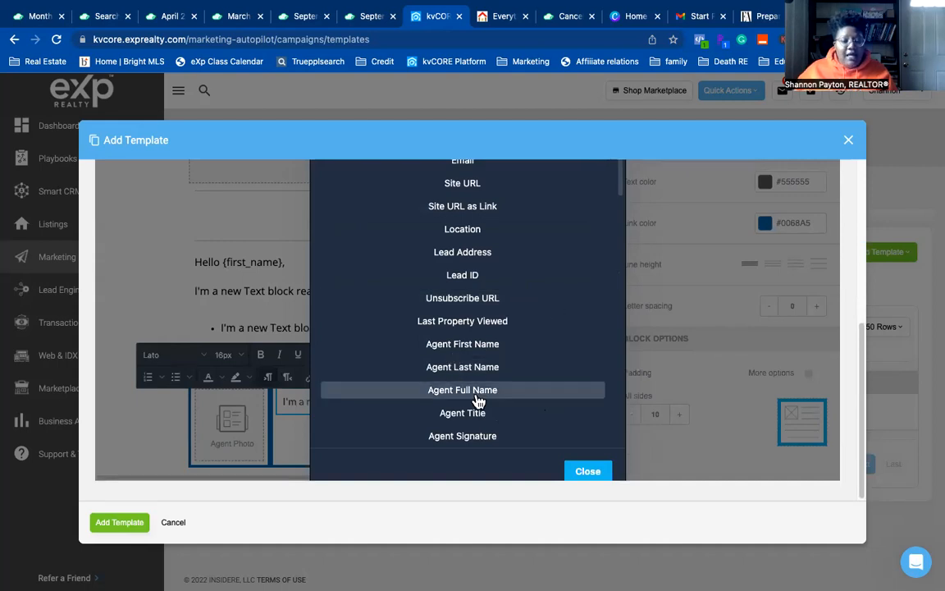
{"action": "left_click", "coordinate": [540, 392]}
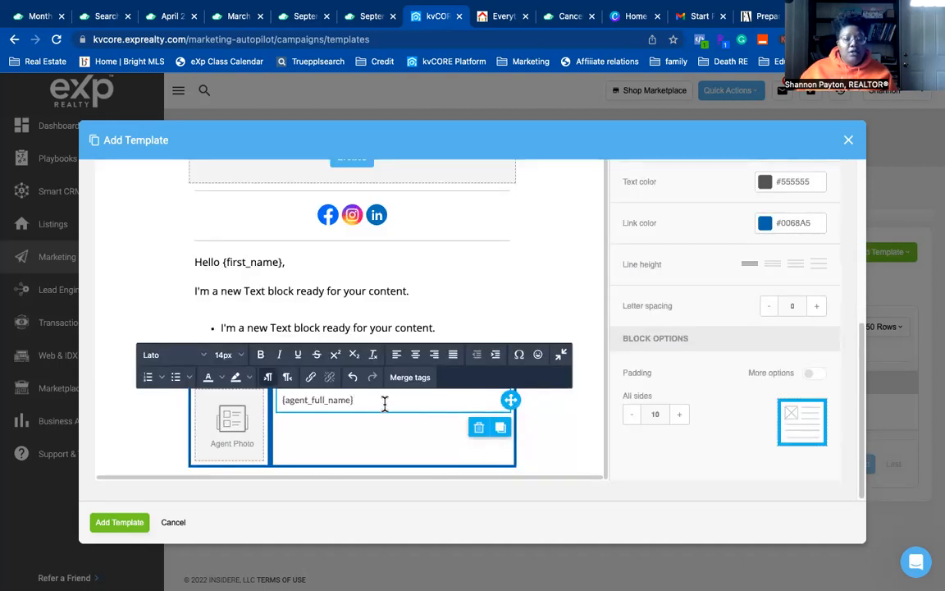
{"action": "key", "text": "Return"}
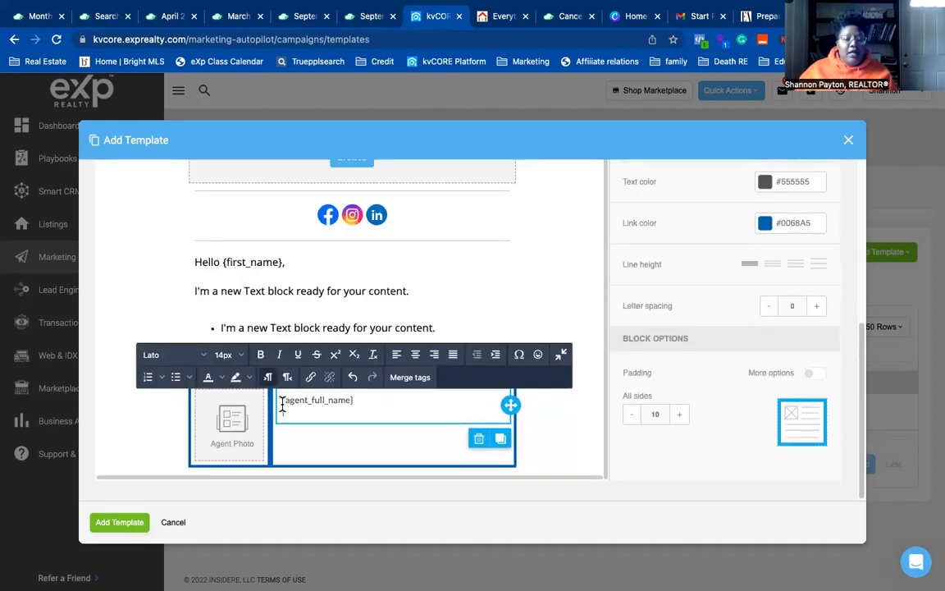
- Add the Agent Title merge tag on the second line, followed by a new line
{"action": "left_click", "coordinate": [408, 378]}
{"action": "left_click", "coordinate": [605, 288]}
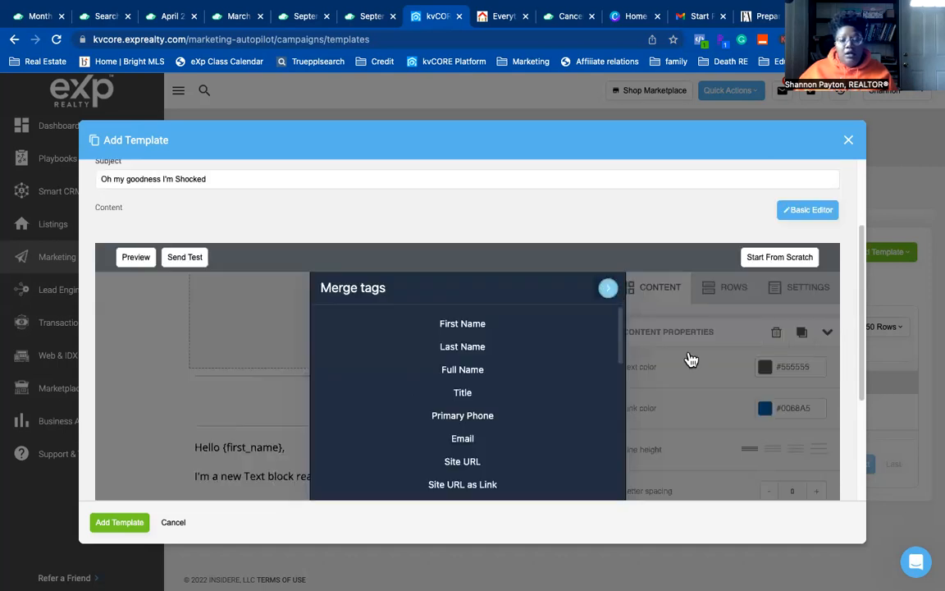
{"action": "scroll", "coordinate": [474, 443], "scroll_direction": "down", "scroll_amount": 3}
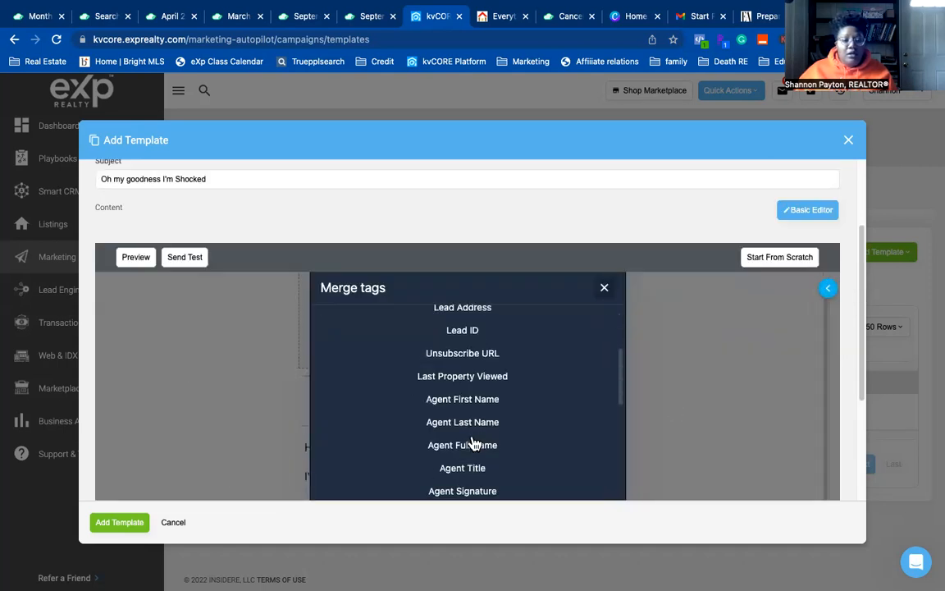
{"action": "left_click", "coordinate": [462, 467]}
{"action": "scroll", "coordinate": [447, 421], "scroll_direction": "down", "scroll_amount": 3}
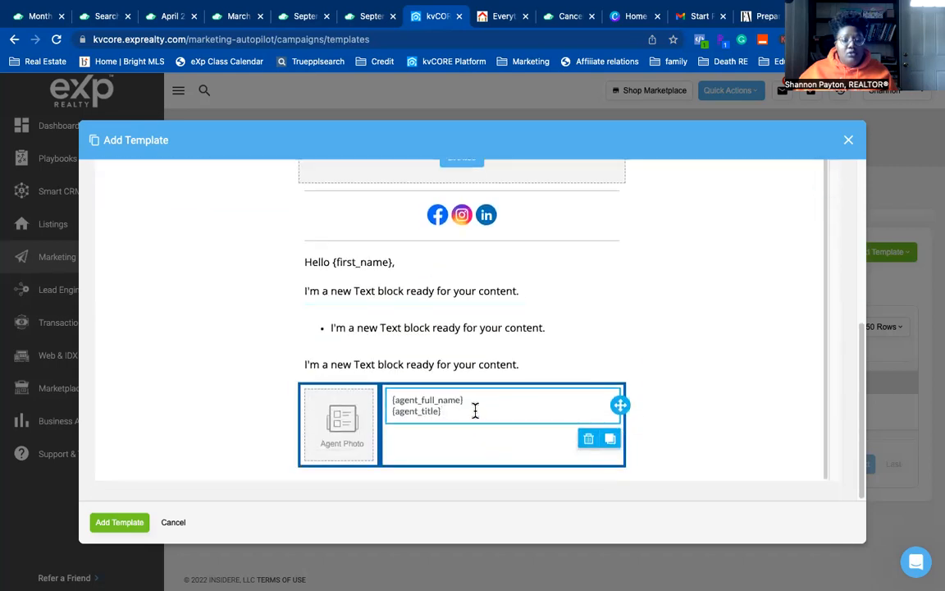
{"action": "key", "text": "Return"}
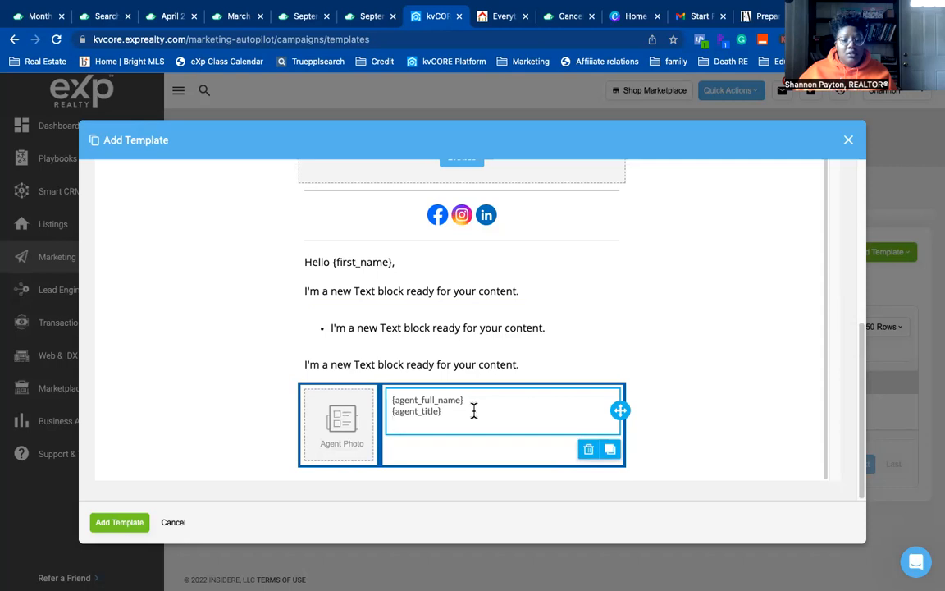
{"action": "scroll", "coordinate": [419, 422], "scroll_direction": "up", "scroll_amount": 1}
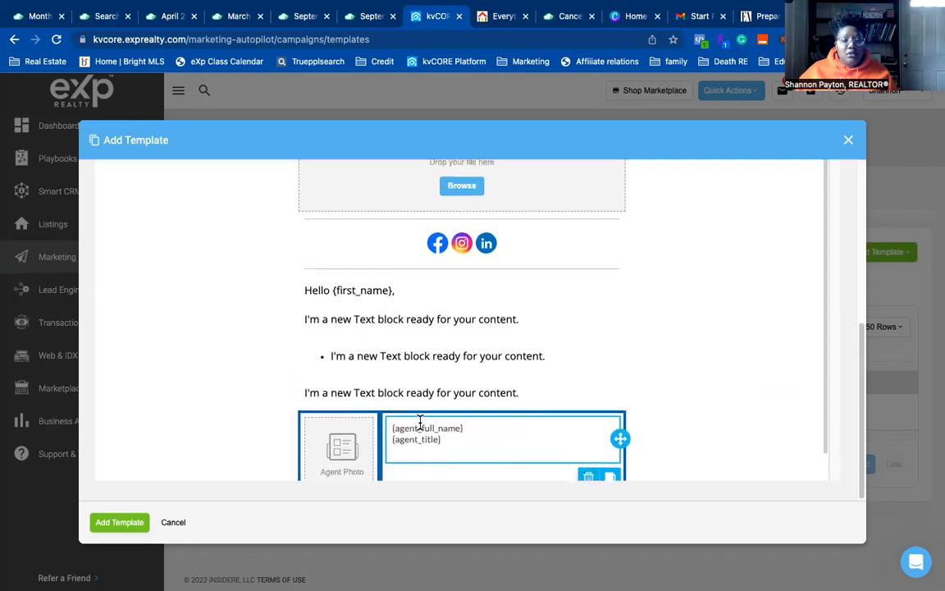
{"action": "scroll", "coordinate": [419, 422], "scroll_direction": "up", "scroll_amount": 5}
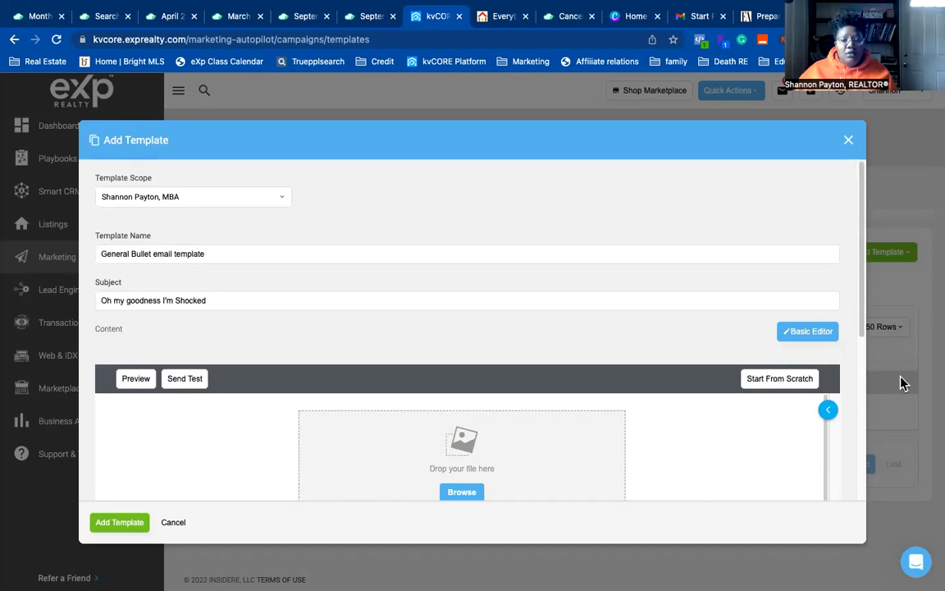
- Reopen the block settings side panel and edit the agent info text block
{"action": "left_click", "coordinate": [822, 410]}
{"action": "scroll", "coordinate": [525, 419], "scroll_direction": "down", "scroll_amount": 3}
{"action": "scroll", "coordinate": [554, 334], "scroll_direction": "down", "scroll_amount": 5}
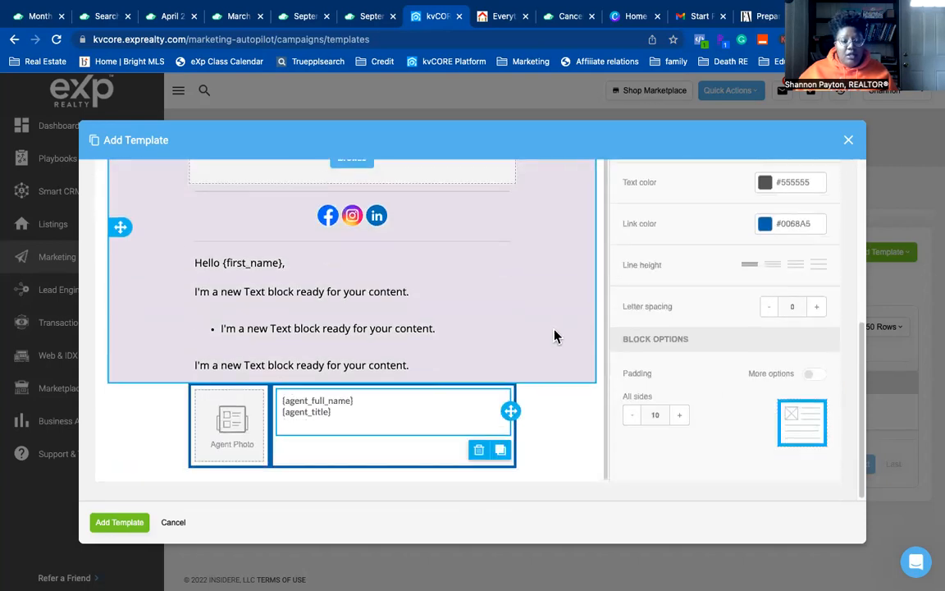
{"action": "left_click", "coordinate": [348, 416]}
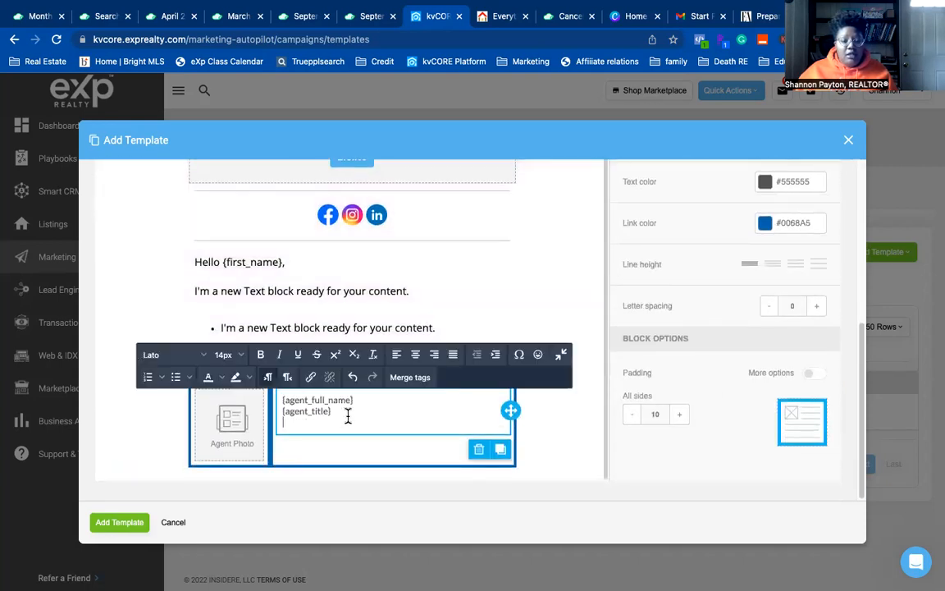
- Insert the {smart_number} phone merge tag on the third line of the agent info
{"action": "left_click", "coordinate": [410, 378]}
{"action": "scroll", "coordinate": [512, 383], "scroll_direction": "down", "scroll_amount": 2}
{"action": "scroll", "coordinate": [516, 384], "scroll_direction": "down", "scroll_amount": 6}
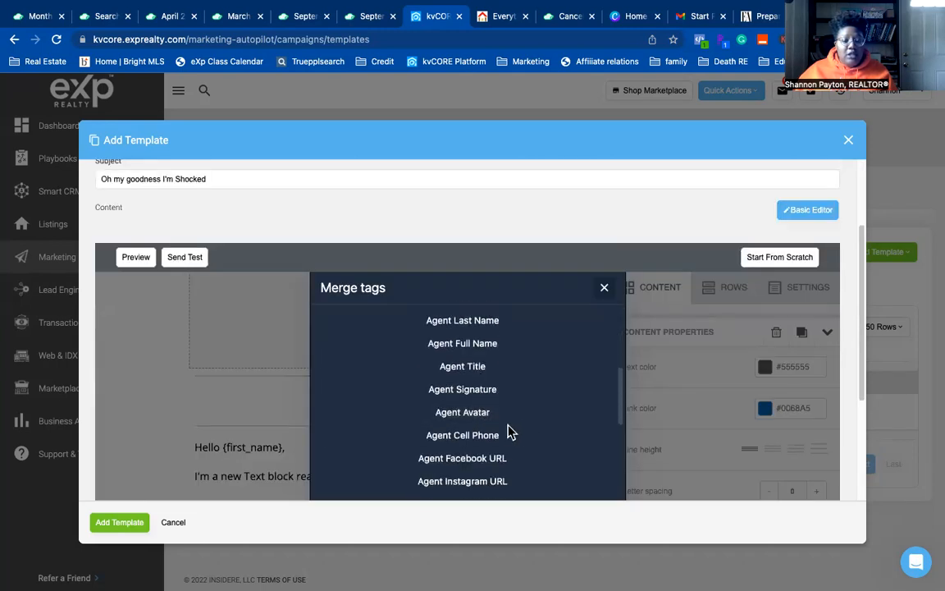
{"action": "scroll", "coordinate": [507, 437], "scroll_direction": "down", "scroll_amount": 1}
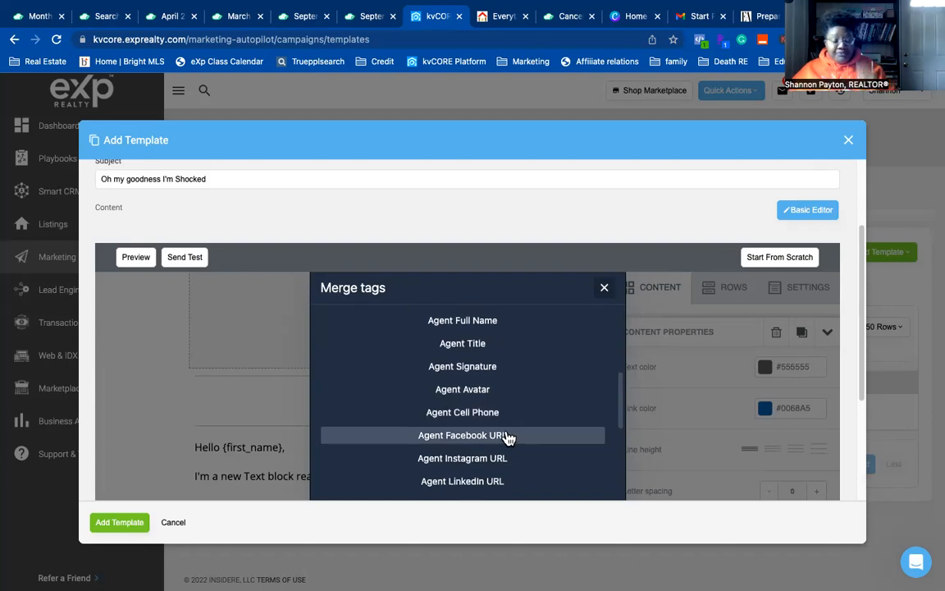
{"action": "scroll", "coordinate": [508, 439], "scroll_direction": "down", "scroll_amount": 2}
{"action": "left_click", "coordinate": [471, 477]}
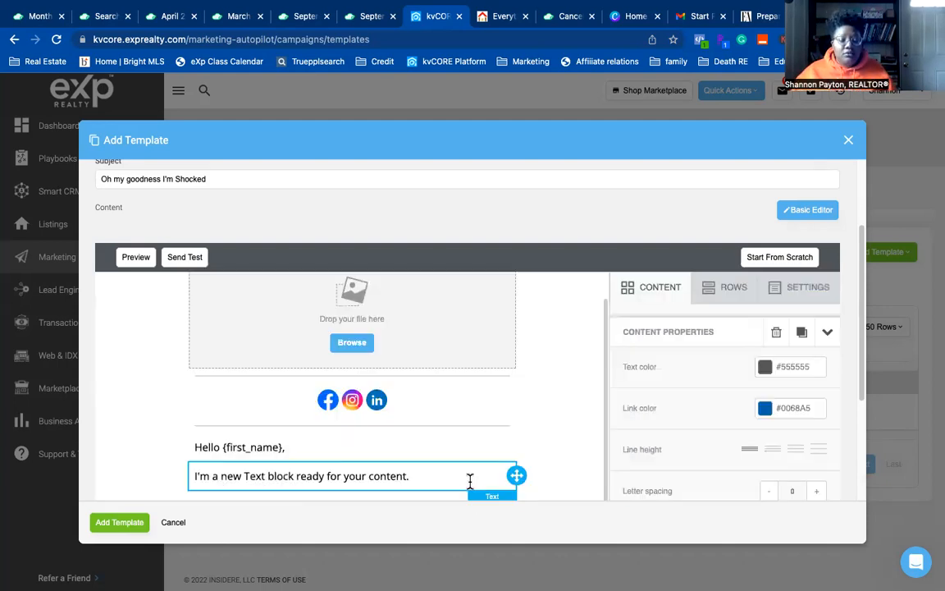
{"action": "scroll", "coordinate": [429, 450], "scroll_direction": "down", "scroll_amount": 2}
{"action": "scroll", "coordinate": [425, 451], "scroll_direction": "down", "scroll_amount": 2}
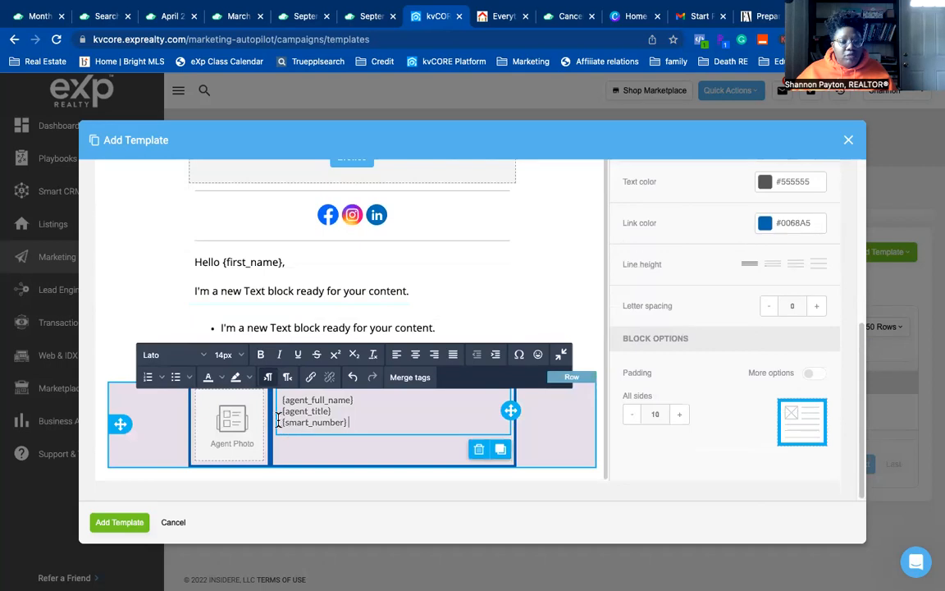
{"action": "left_click", "coordinate": [340, 434]}
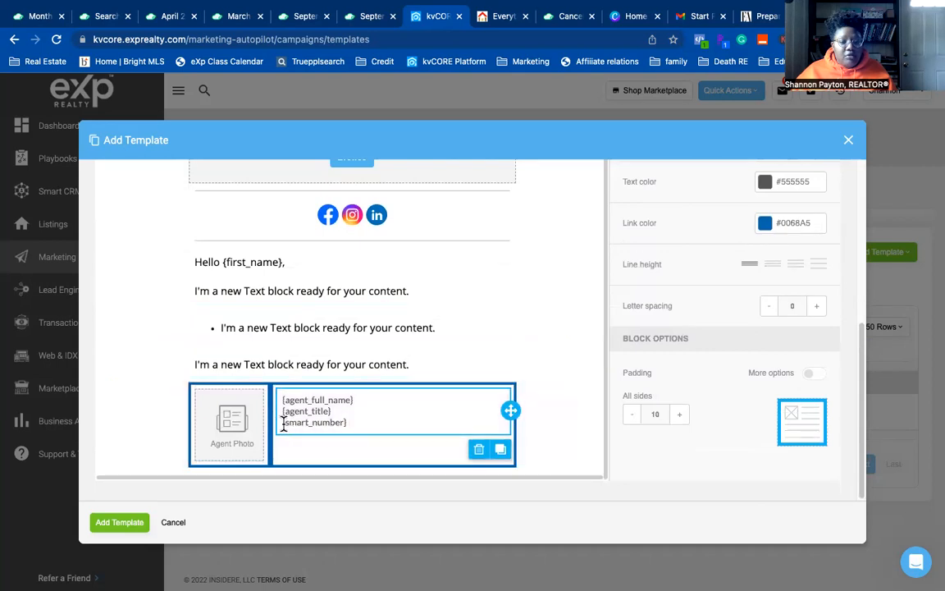
{"action": "left_click", "coordinate": [362, 421]}
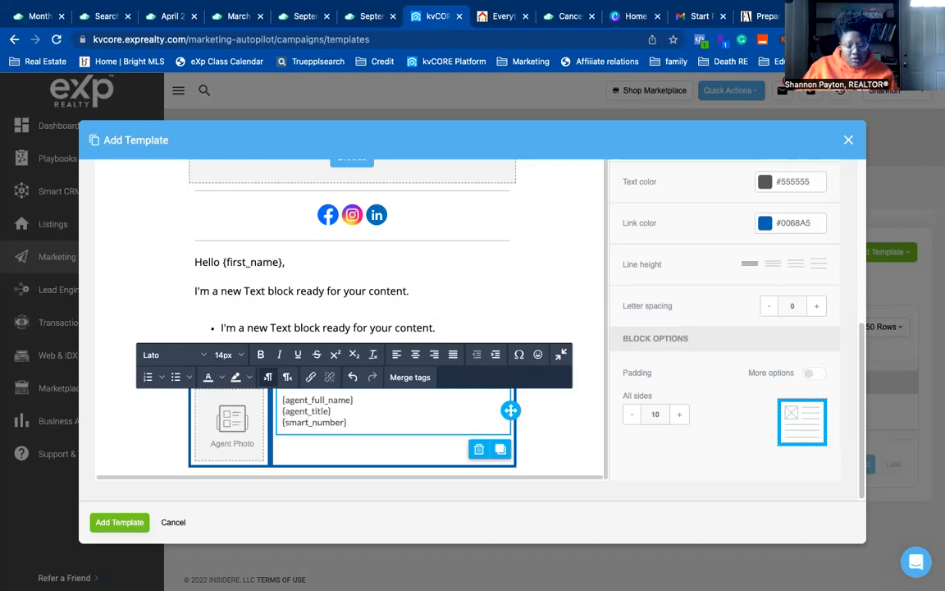
- Type 'Call or text me direclty' before the {smart_number} phone tag
{"action": "type", "text": "Co"}
{"action": "key", "text": "BackSpace"}
{"action": "type", "text": "el"}
{"action": "key", "text": "BackSpace"}
{"action": "key", "text": "BackSpace"}
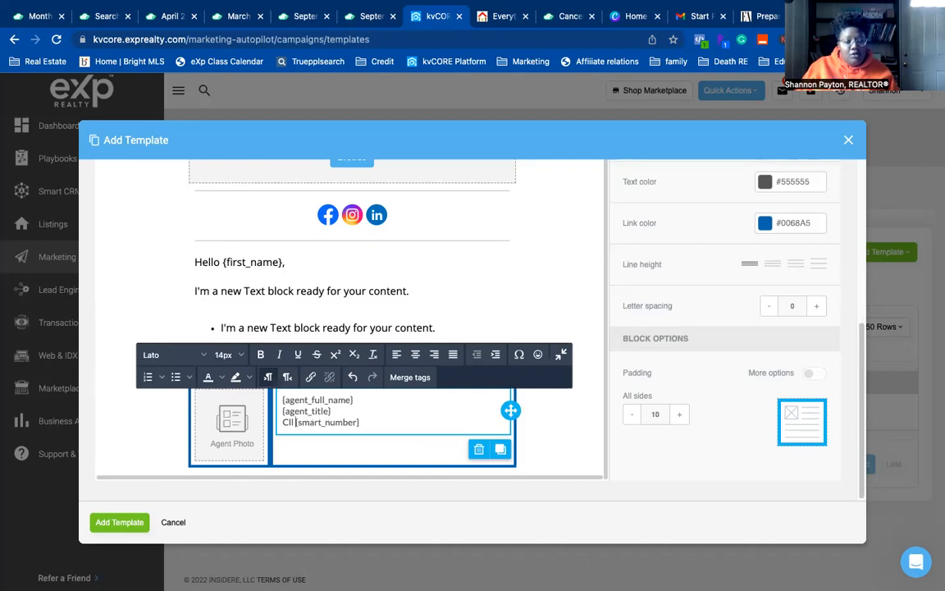
{"action": "type", "text": "all or t"}
{"action": "type", "text": "ext me dire"}
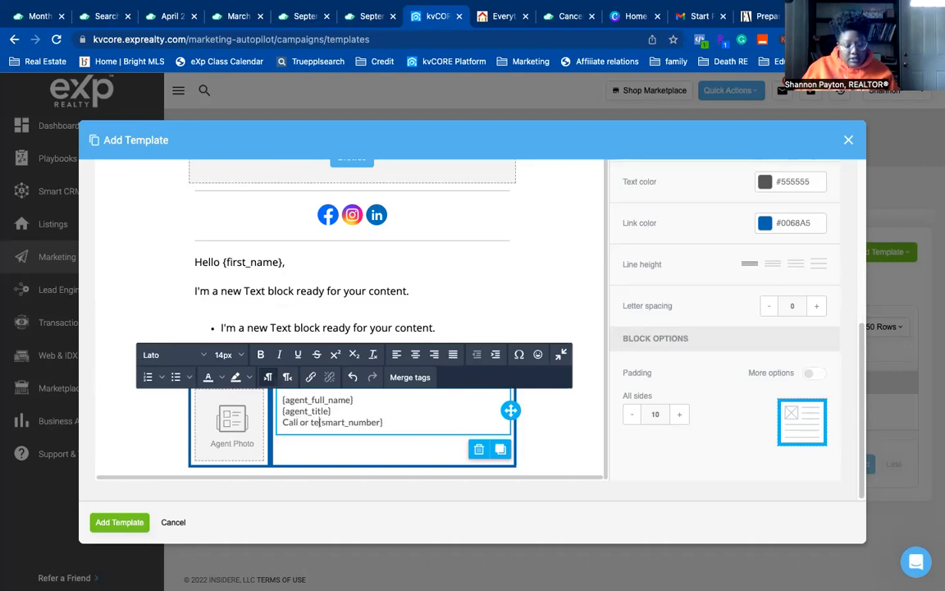
{"action": "type", "text": "clty"}
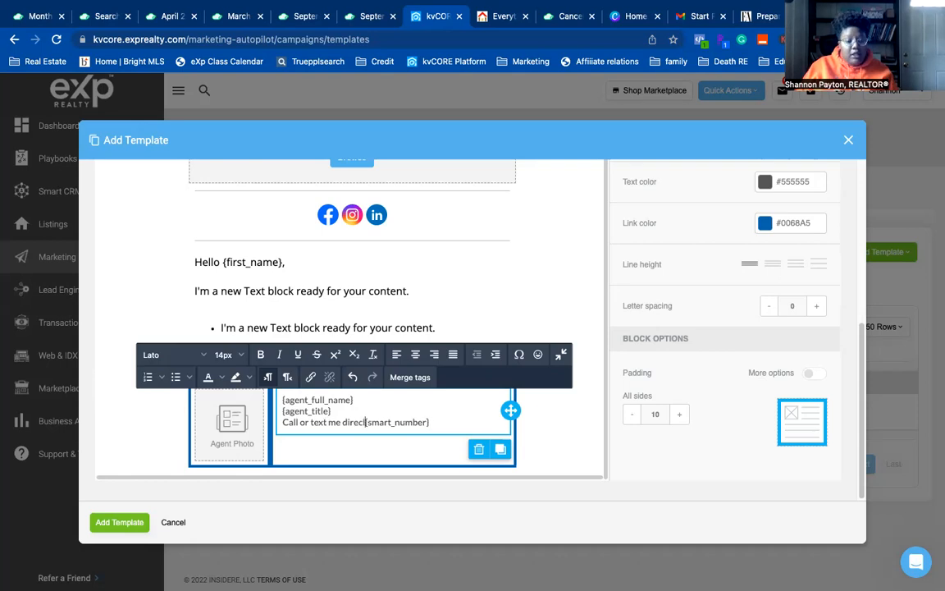
- Add an Email line and further contact lines below the phone line
{"action": "left_click", "coordinate": [467, 420]}
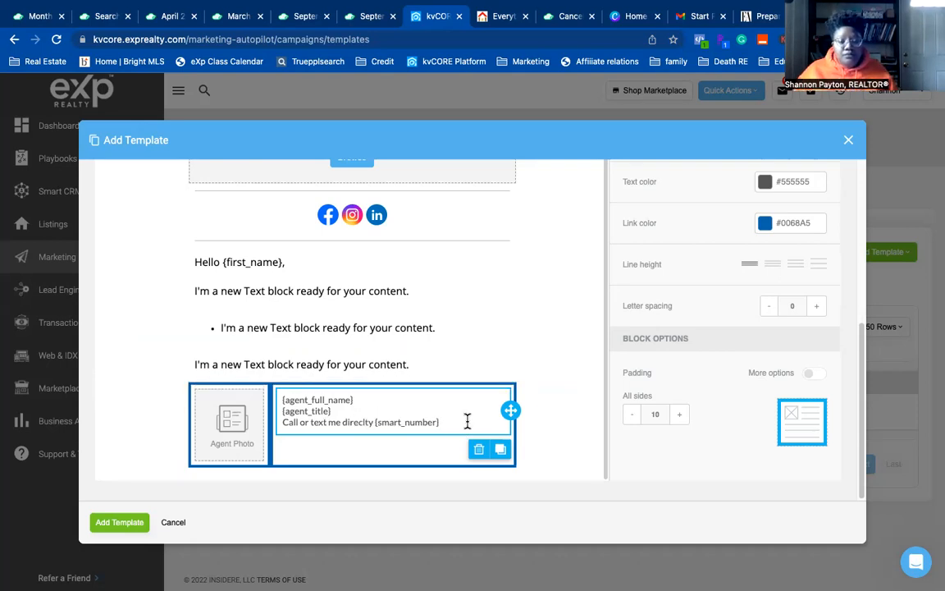
{"action": "key", "text": "Return"}
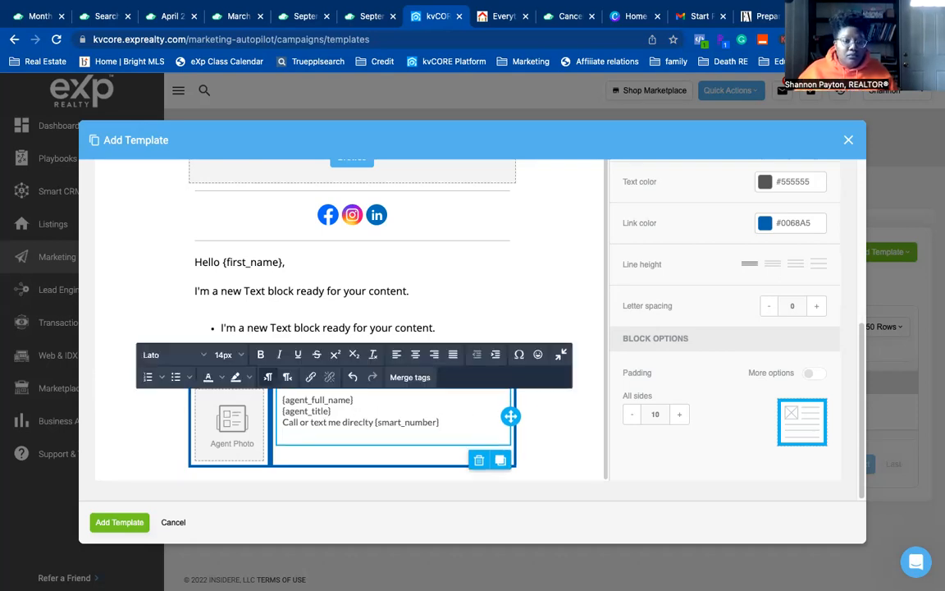
{"action": "type", "text": "F"}
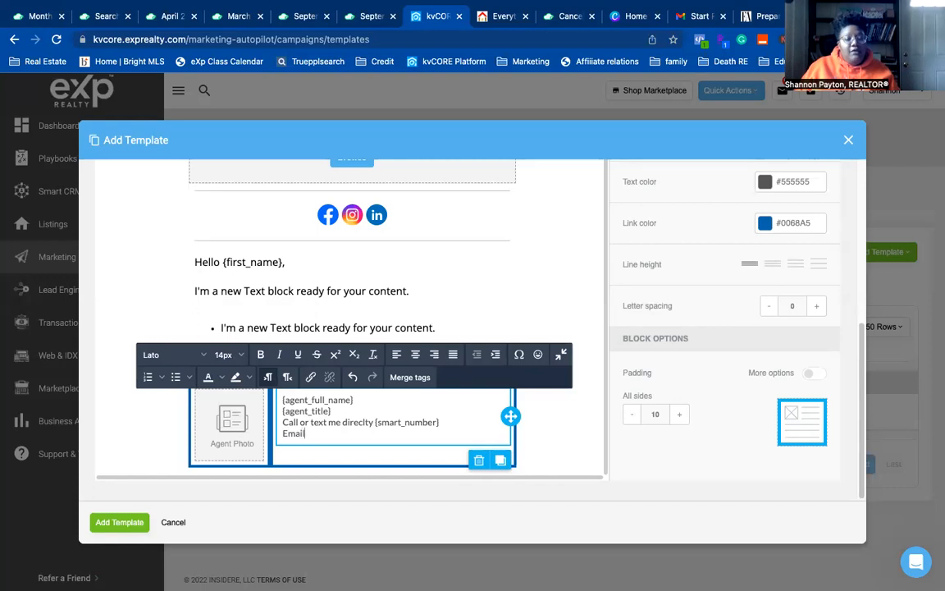
{"action": "type", "text": "mail"}
{"action": "key", "text": "Return"}
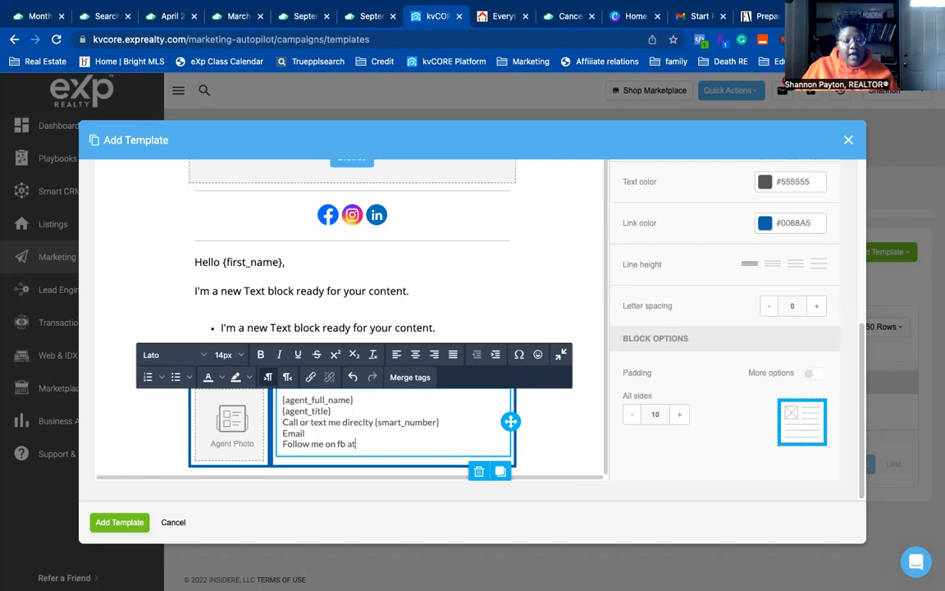
{"action": "key", "text": "Return"}
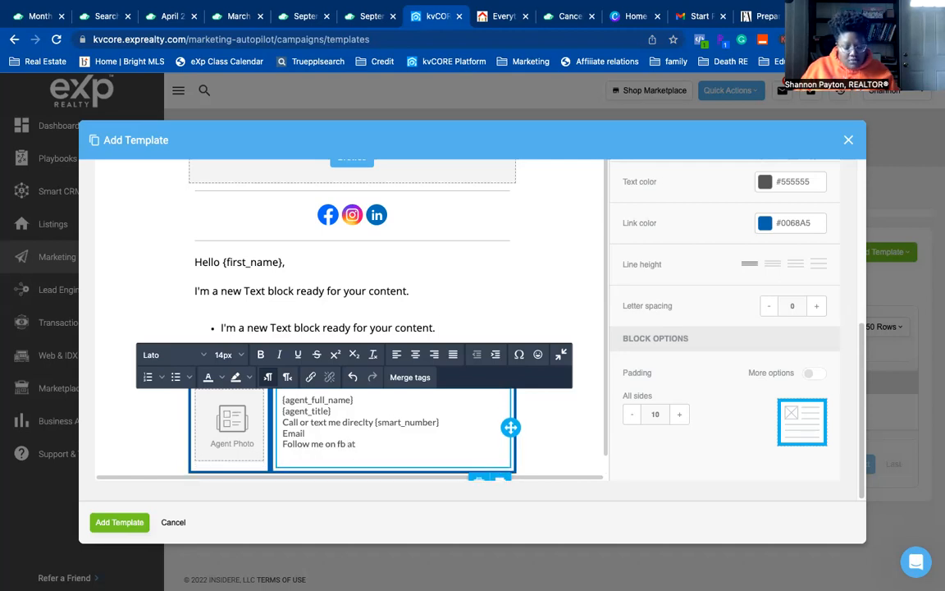
{"action": "key", "text": "BackSpace"}
{"action": "key", "text": "BackSpace"}
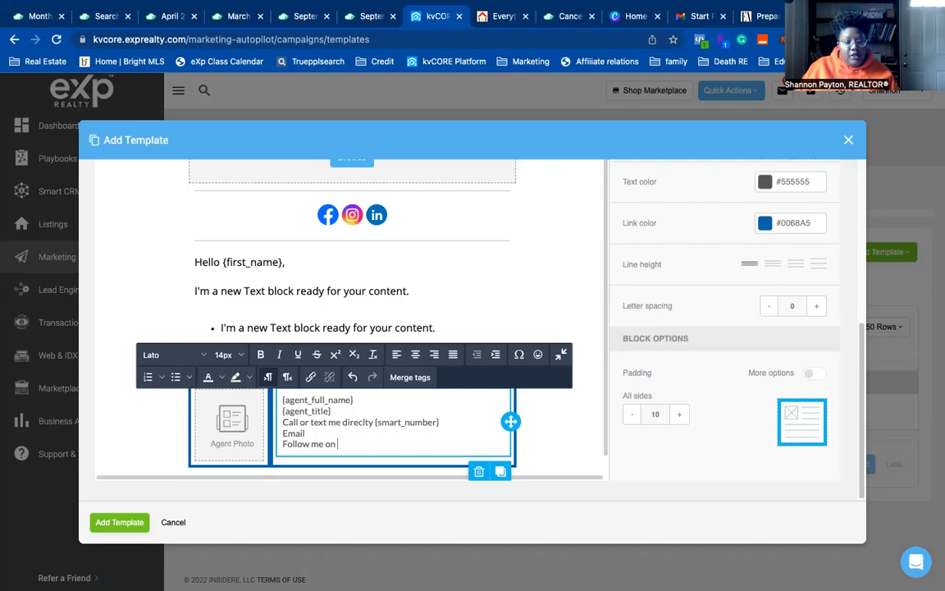
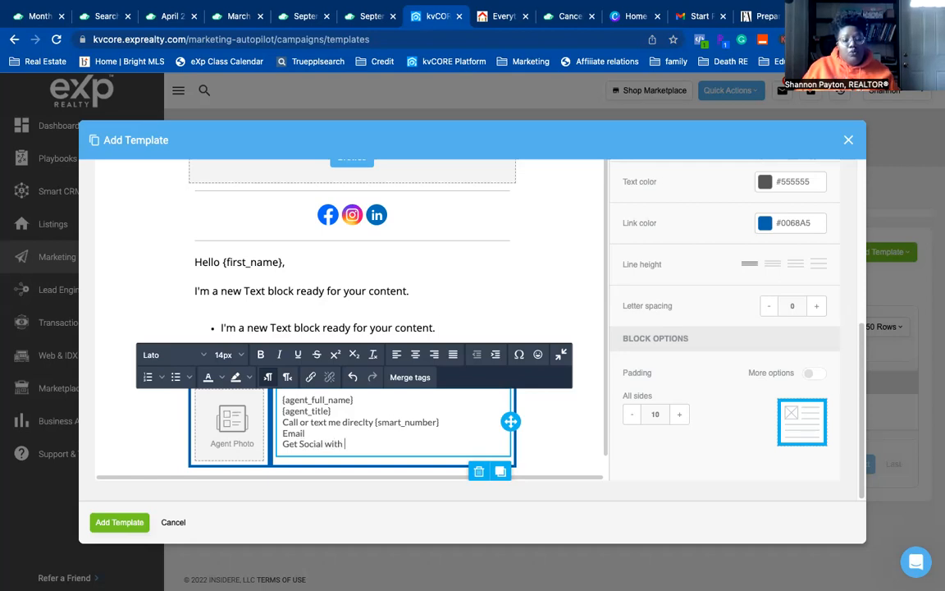
- Insert the Agent Facebook URL merge tag on a new line under 'Get Social with me at'
{"action": "key", "text": "Return"}
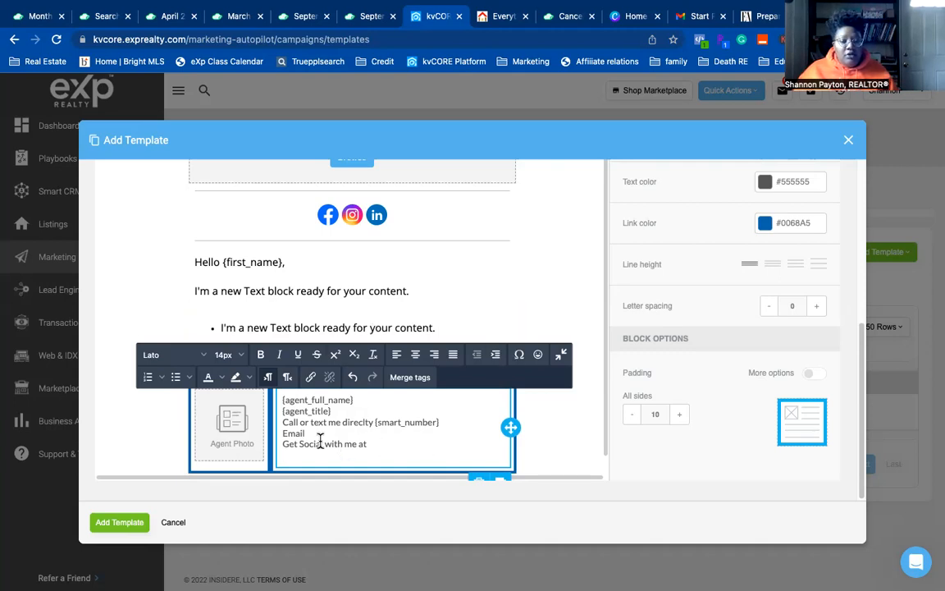
{"action": "left_click", "coordinate": [414, 379]}
{"action": "scroll", "coordinate": [506, 411], "scroll_direction": "down", "scroll_amount": 3}
{"action": "scroll", "coordinate": [506, 411], "scroll_direction": "down", "scroll_amount": 3}
{"action": "left_click", "coordinate": [499, 436]}
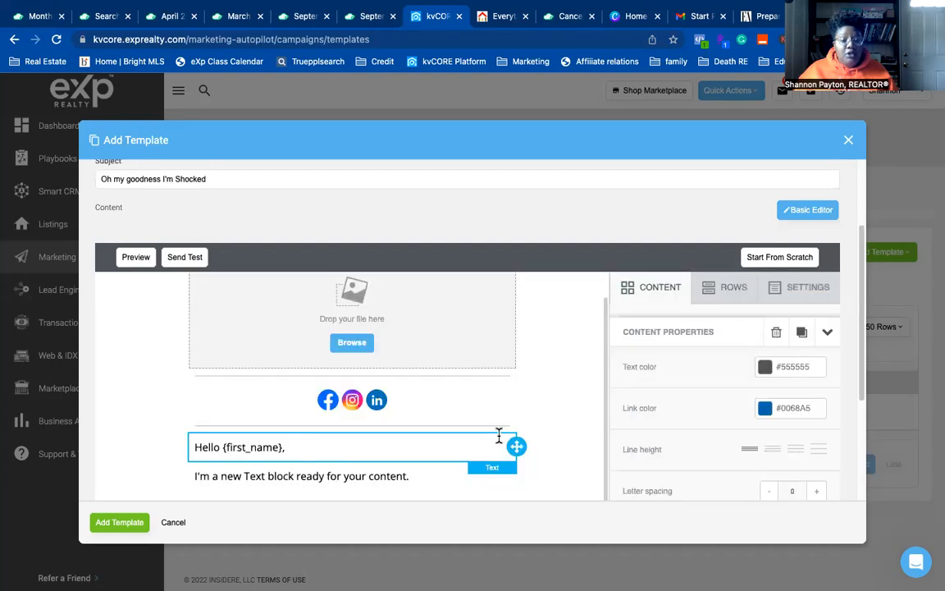
{"action": "scroll", "coordinate": [432, 386], "scroll_direction": "down", "scroll_amount": 3}
{"action": "left_click", "coordinate": [442, 388]}
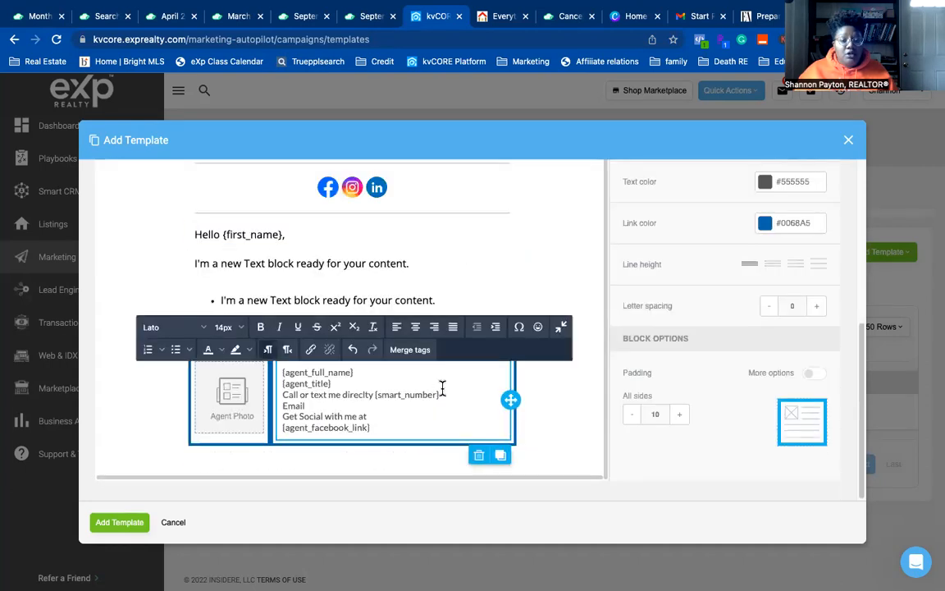
{"action": "left_click", "coordinate": [396, 425]}
- Add the Agent Instagram URL merge tag on the line below the Facebook tag
{"action": "key", "text": "Return"}
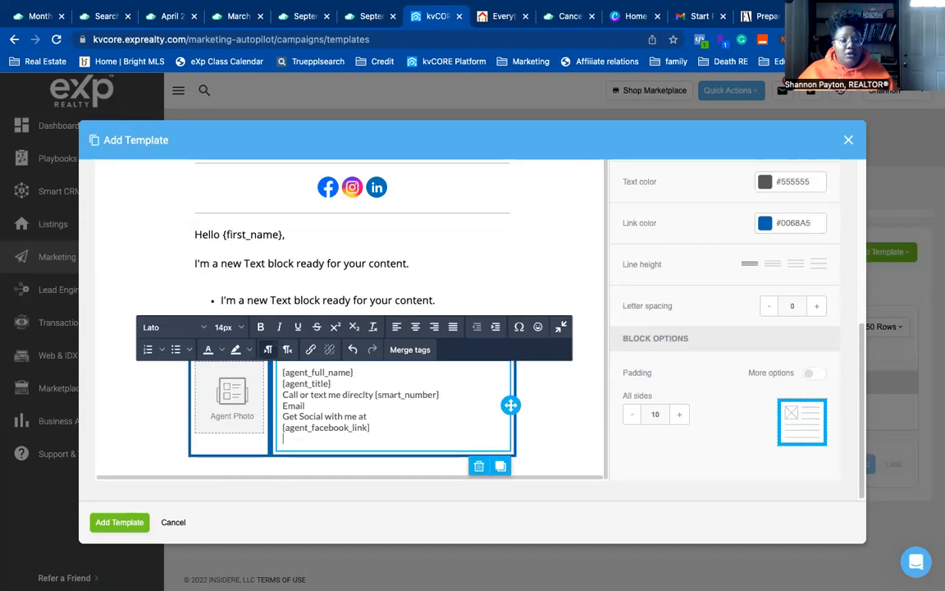
{"action": "left_click", "coordinate": [409, 350]}
{"action": "scroll", "coordinate": [440, 369], "scroll_direction": "down", "scroll_amount": 5}
{"action": "scroll", "coordinate": [458, 385], "scroll_direction": "down", "scroll_amount": 3}
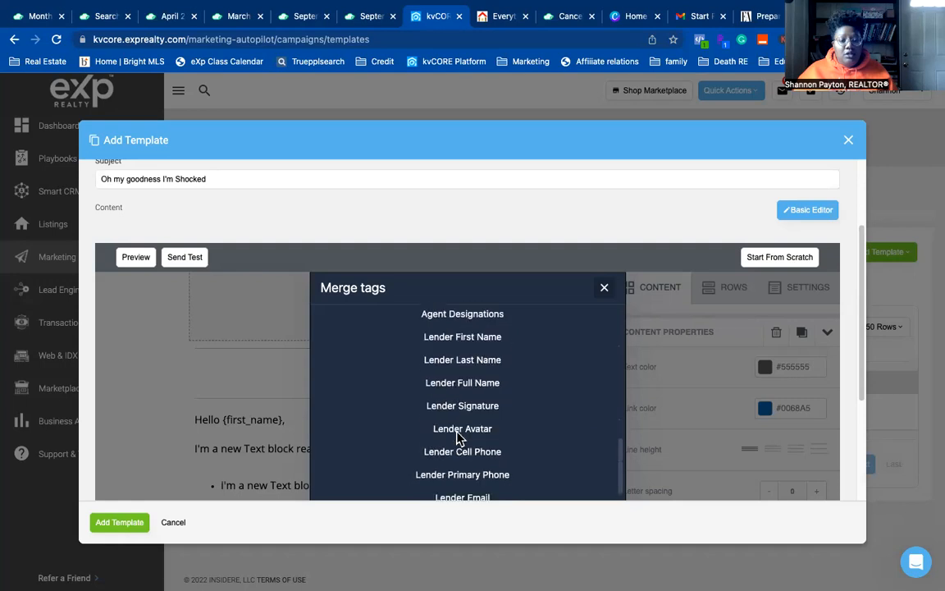
{"action": "scroll", "coordinate": [459, 439], "scroll_direction": "up", "scroll_amount": 6}
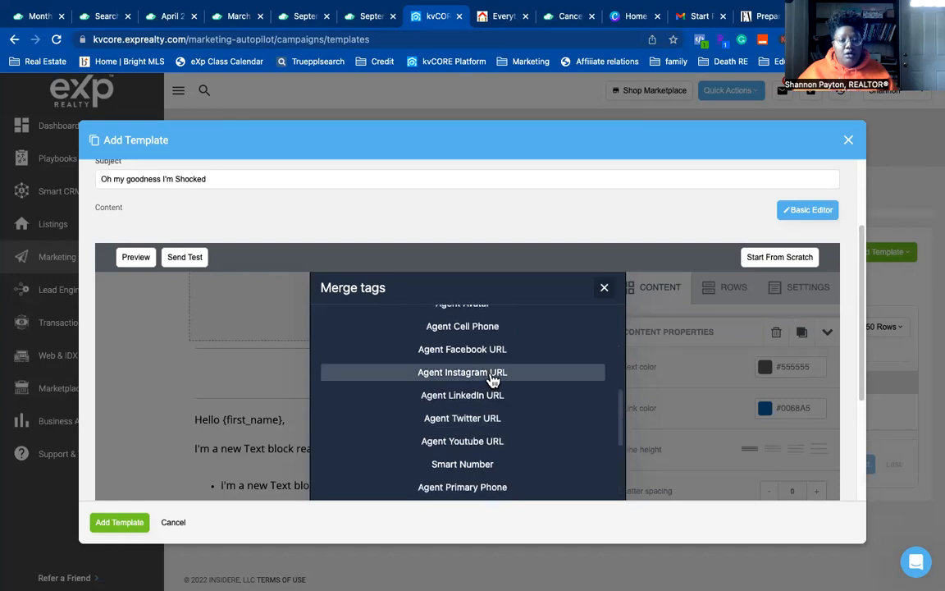
{"action": "left_click", "coordinate": [489, 373]}
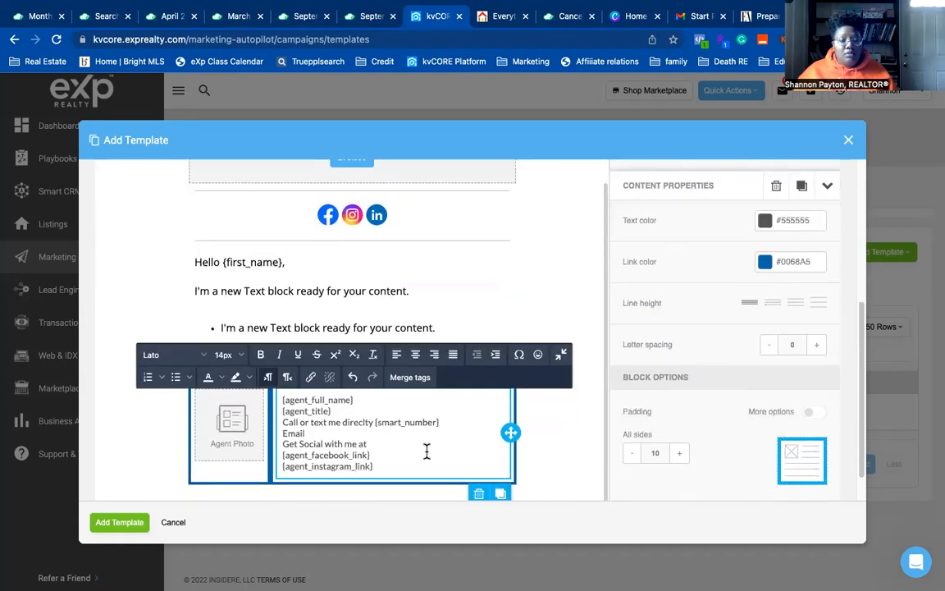
- Add the Agent Youtube URL merge tag on the line below the Instagram tag
{"action": "key", "text": "Return"}
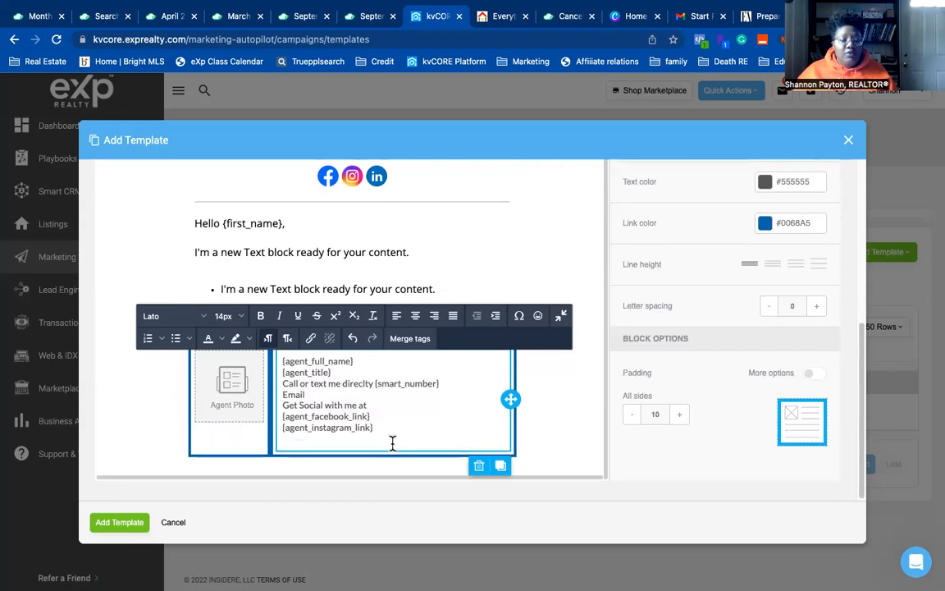
{"action": "left_click", "coordinate": [409, 338]}
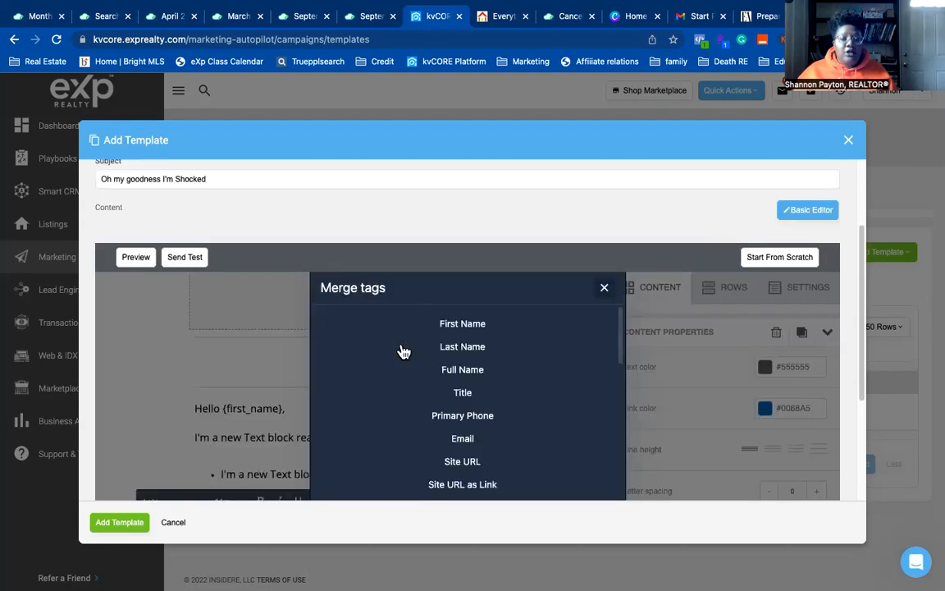
{"action": "scroll", "coordinate": [459, 410], "scroll_direction": "down", "scroll_amount": 5}
{"action": "scroll", "coordinate": [476, 414], "scroll_direction": "down", "scroll_amount": 3}
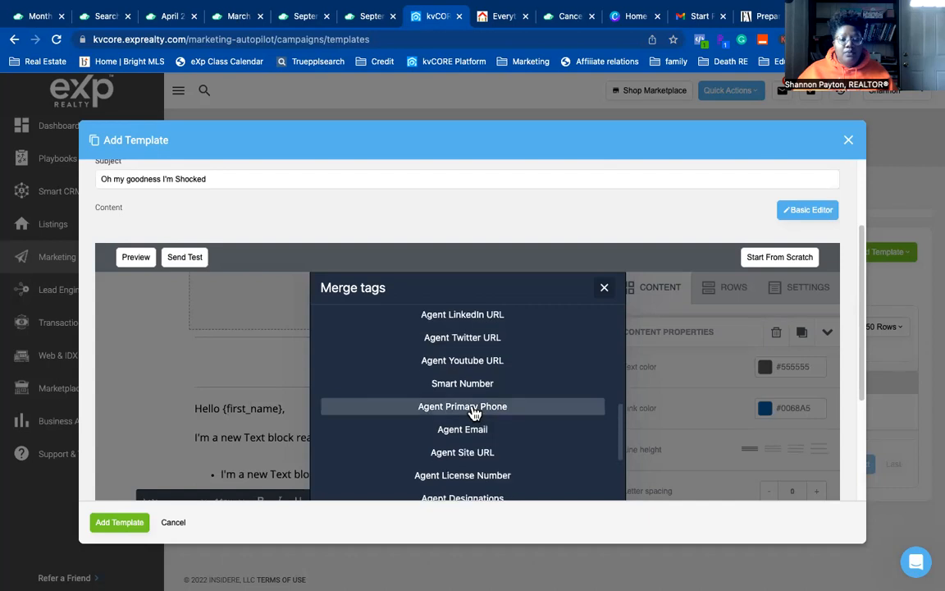
{"action": "scroll", "coordinate": [466, 428], "scroll_direction": "down", "scroll_amount": 2}
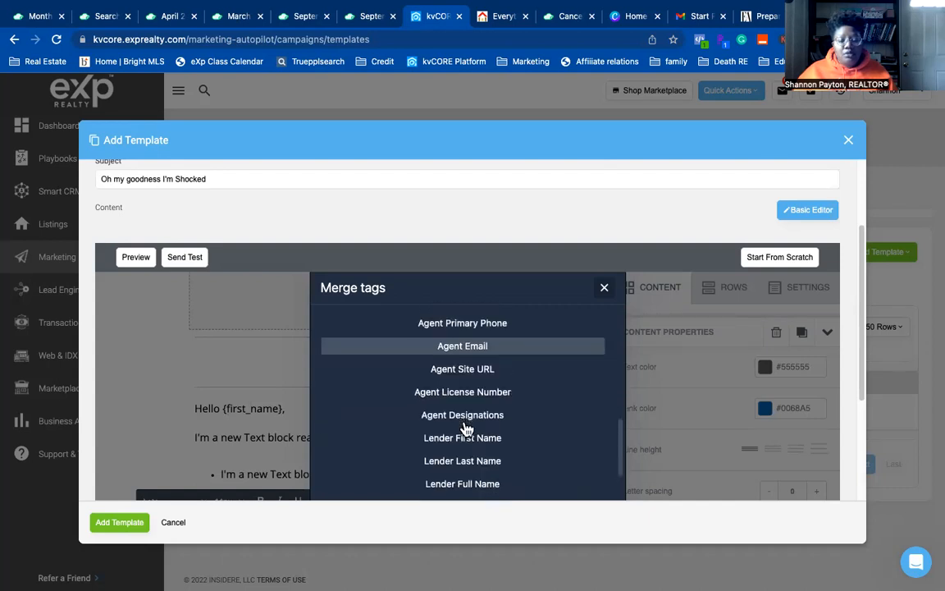
{"action": "scroll", "coordinate": [466, 428], "scroll_direction": "up", "scroll_amount": 2}
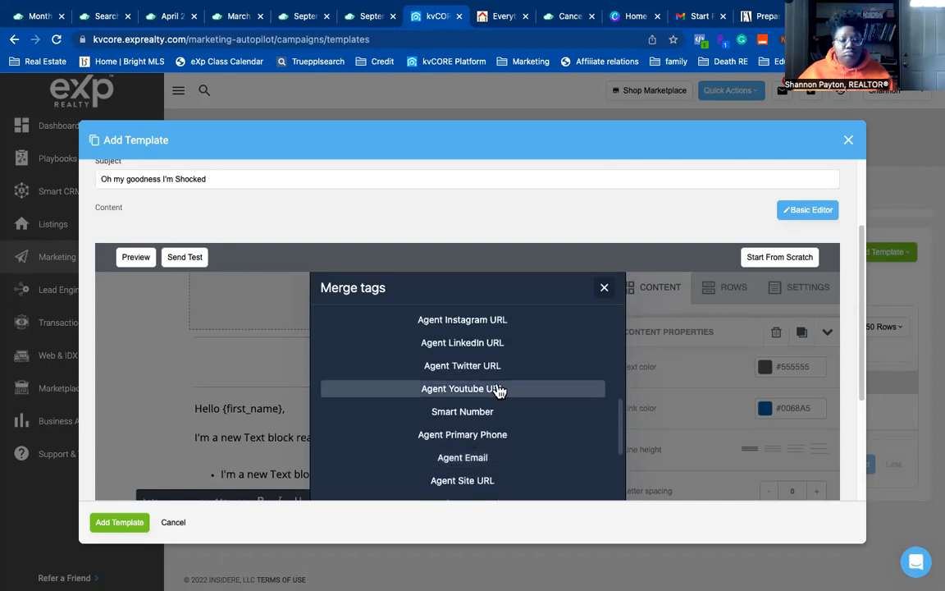
{"action": "left_click", "coordinate": [497, 389]}
{"action": "scroll", "coordinate": [413, 400], "scroll_direction": "down", "scroll_amount": 5}
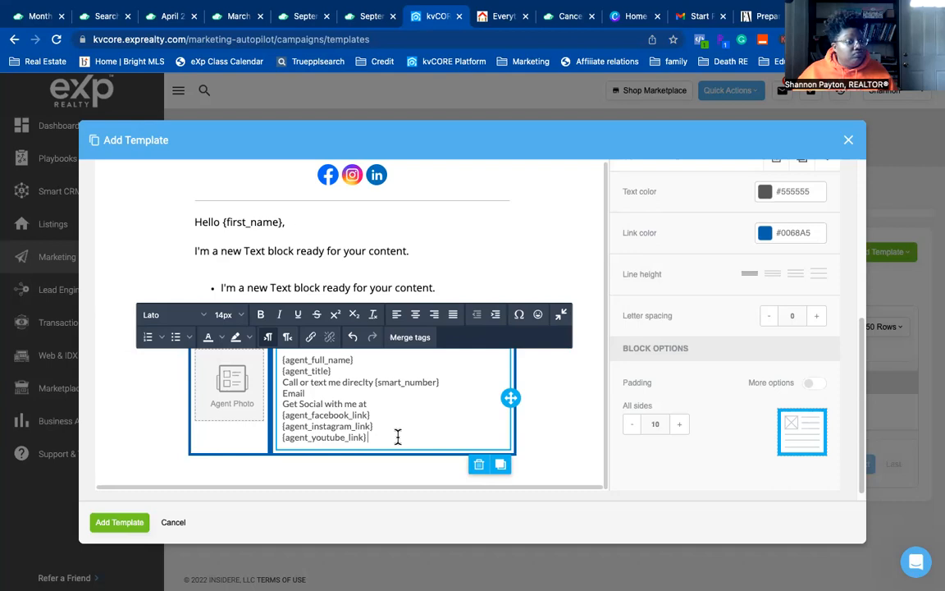
- Label the {agent_youtube_link} tag with 'Learn from me at' in front of it
{"action": "left_click", "coordinate": [278, 437]}
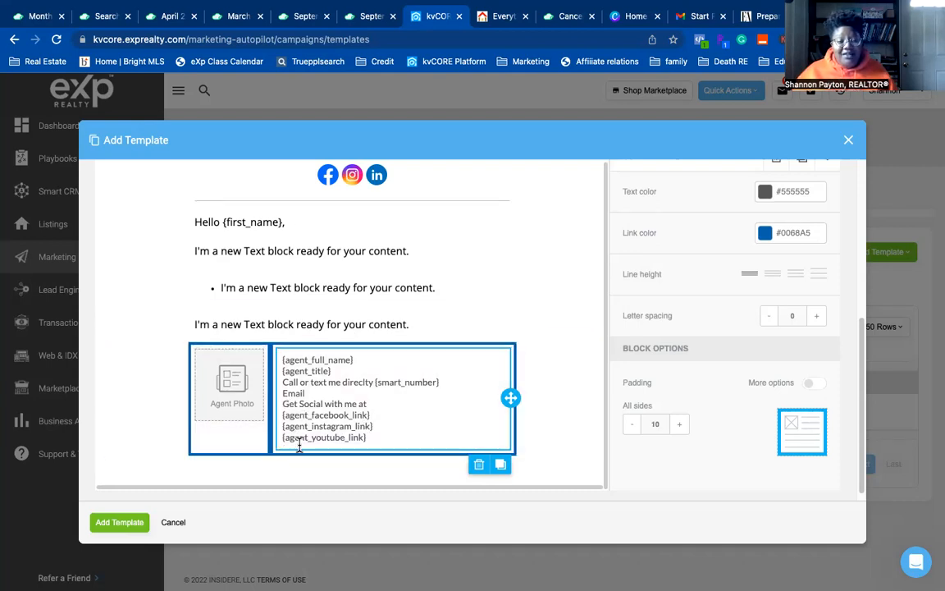
{"action": "left_click", "coordinate": [294, 440]}
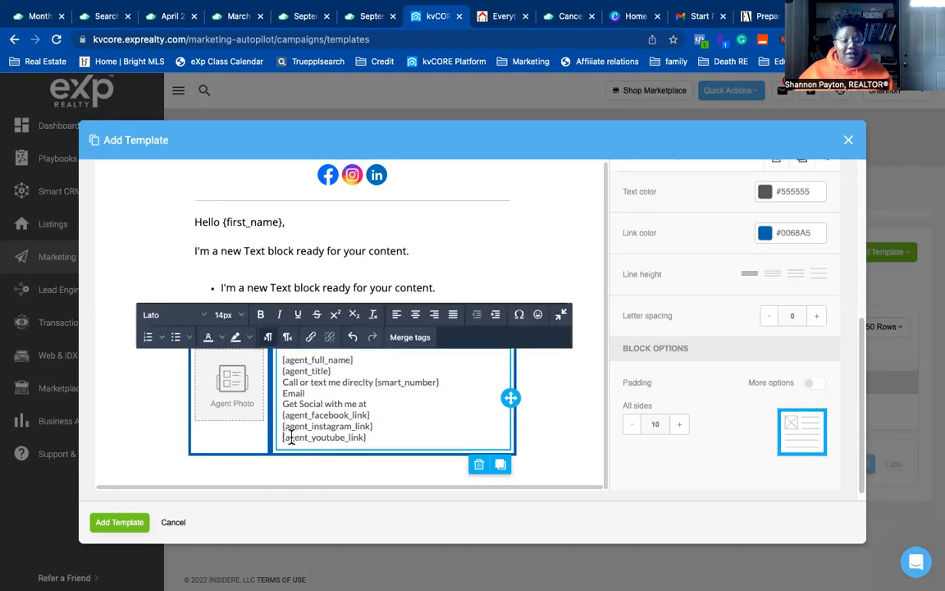
{"action": "type", "text": "Learn from em"}
{"action": "key", "text": "BackSpace"}
{"action": "key", "text": "BackSpace"}
{"action": "key", "text": "BackSpace"}
{"action": "type", "text": "me at"}
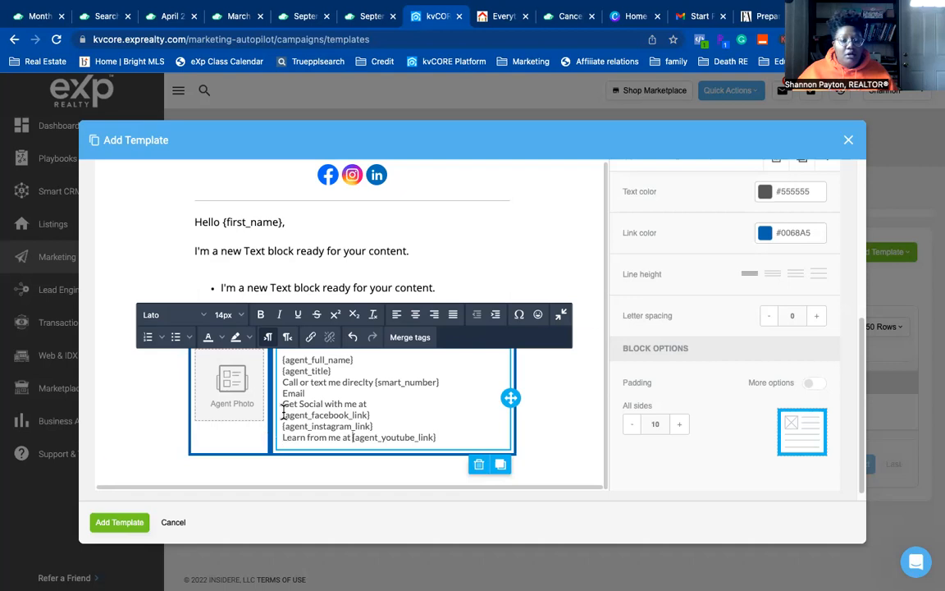
- Join {agent_facebook_link} onto the 'Get Social with me at' line
{"action": "left_click", "coordinate": [320, 466]}
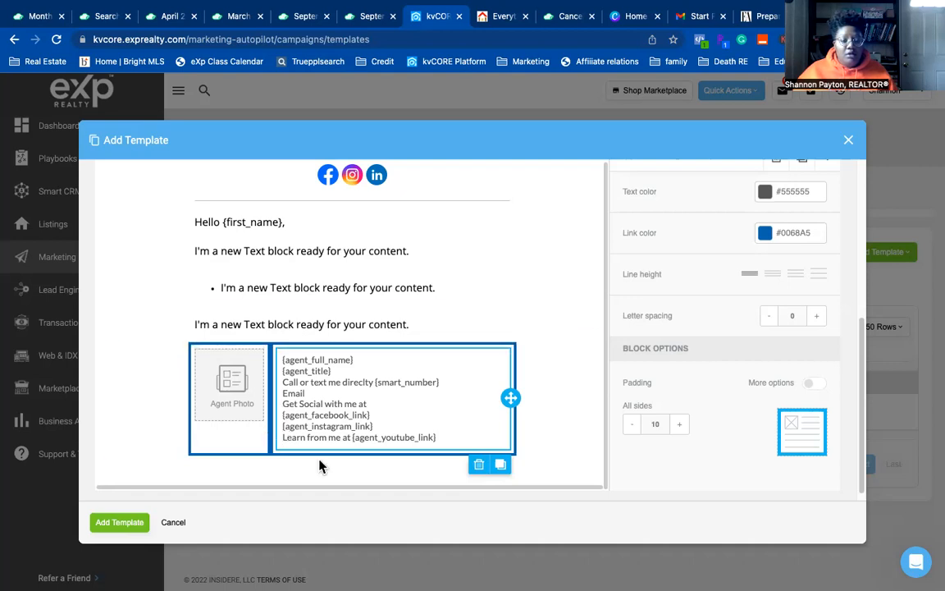
{"action": "left_click", "coordinate": [283, 415]}
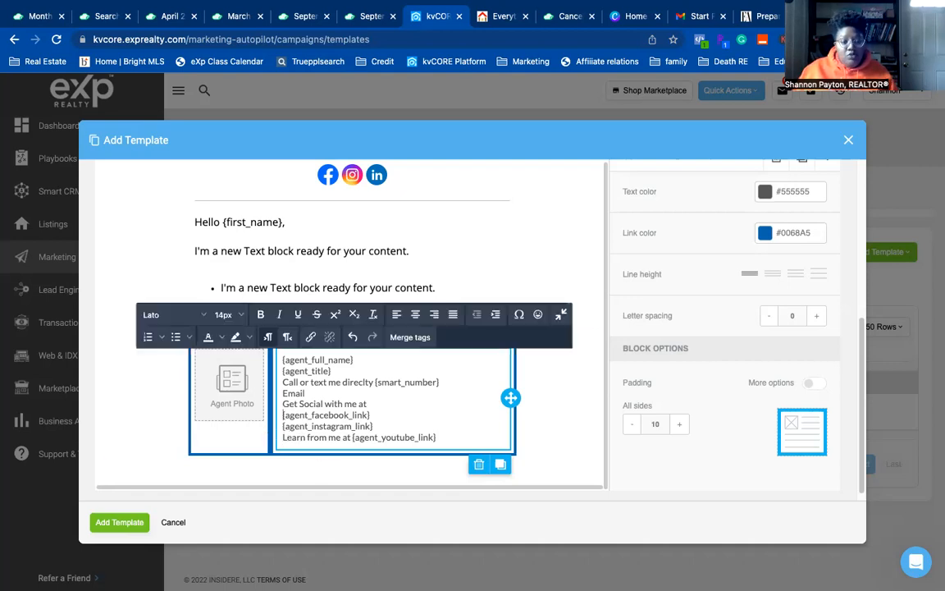
{"action": "key", "text": "BackSpace"}
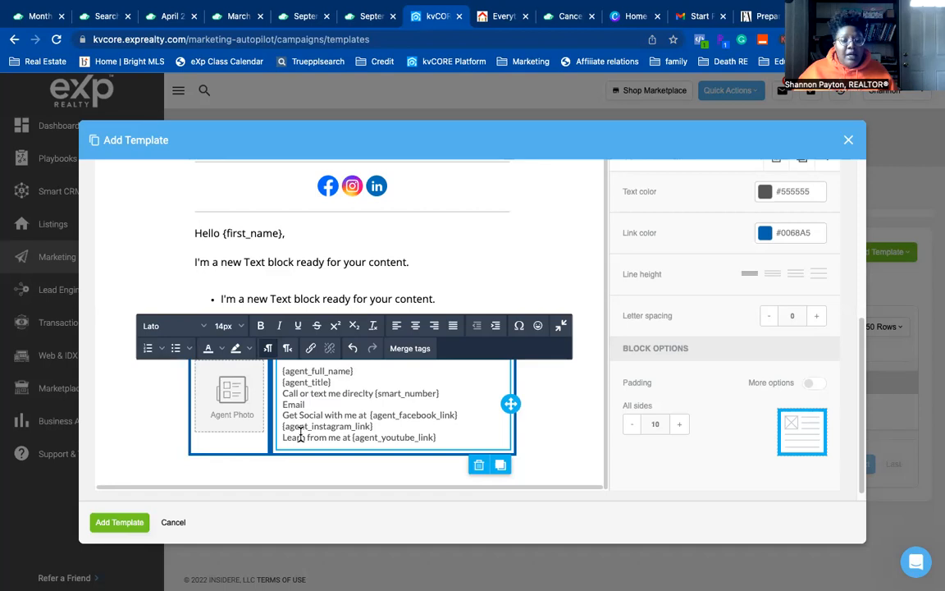
- Give the signature text the second, slightly taller line height and letter spacing 1
{"action": "left_click", "coordinate": [773, 277]}
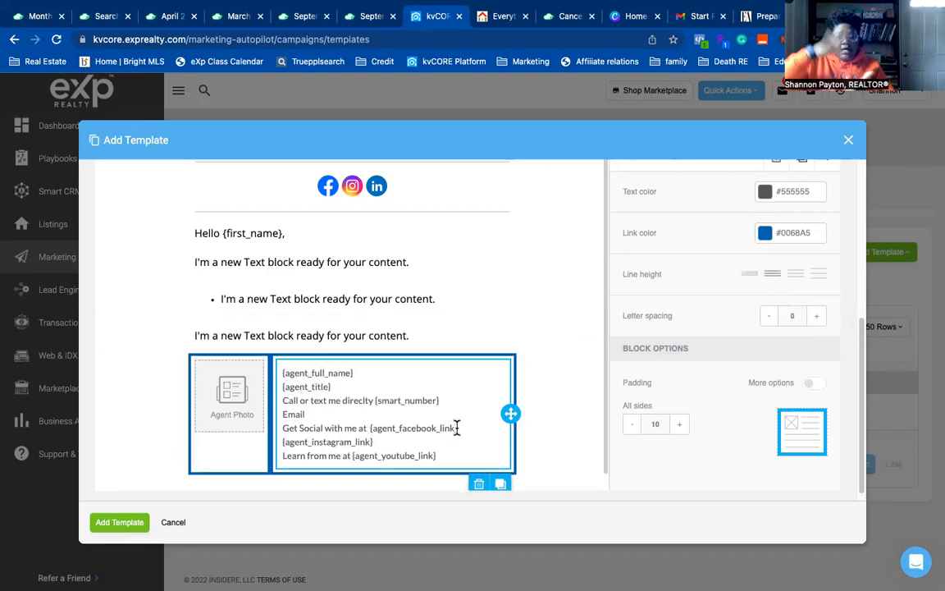
{"action": "left_click", "coordinate": [821, 275]}
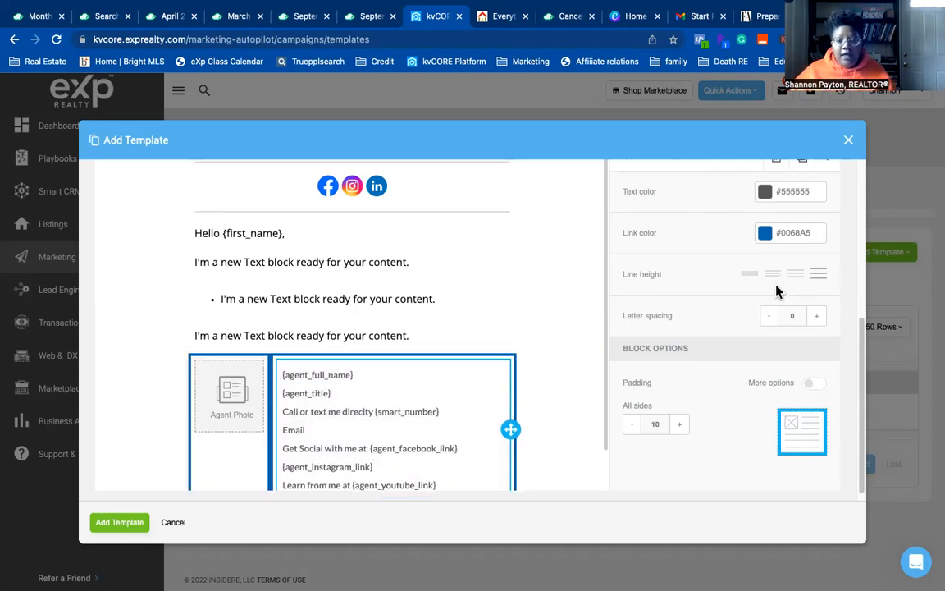
{"action": "left_click", "coordinate": [773, 274]}
{"action": "left_click", "coordinate": [818, 316]}
{"action": "left_click", "coordinate": [823, 319]}
{"action": "left_click", "coordinate": [822, 319]}
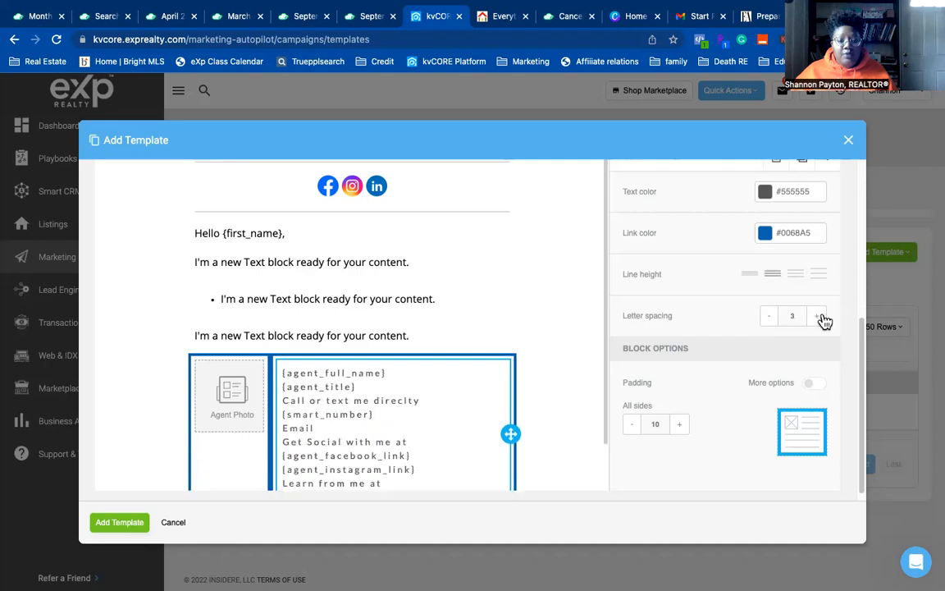
{"action": "left_click", "coordinate": [769, 319]}
{"action": "left_click", "coordinate": [769, 318]}
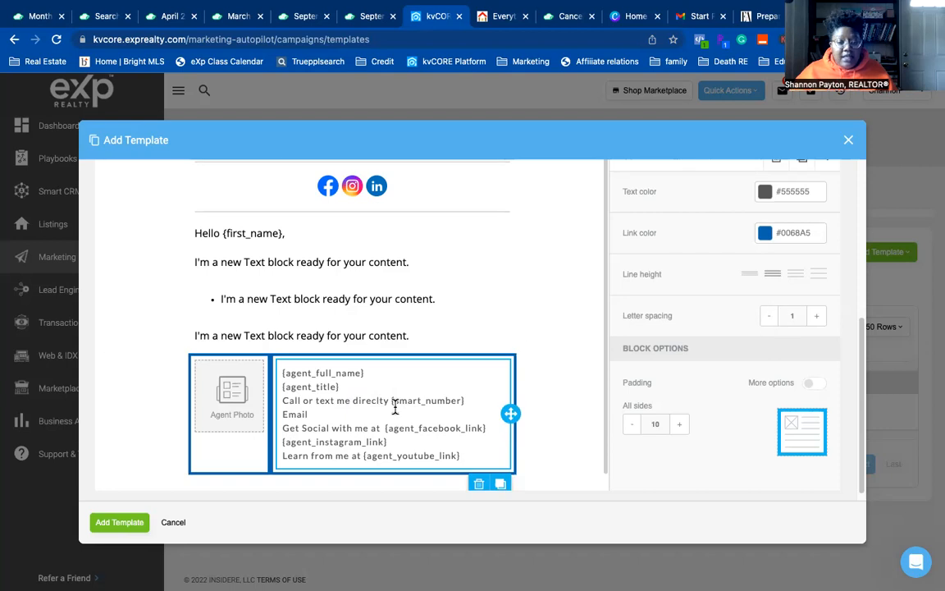
{"action": "scroll", "coordinate": [761, 384], "scroll_direction": "up", "scroll_amount": 5}
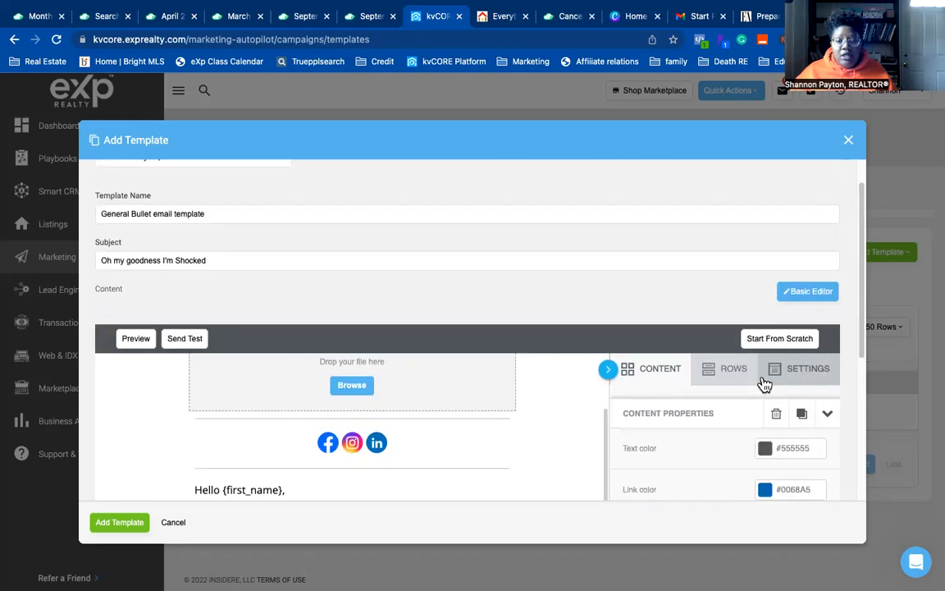
{"action": "scroll", "coordinate": [763, 384], "scroll_direction": "down", "scroll_amount": 5}
{"action": "scroll", "coordinate": [753, 382], "scroll_direction": "up", "scroll_amount": 5}
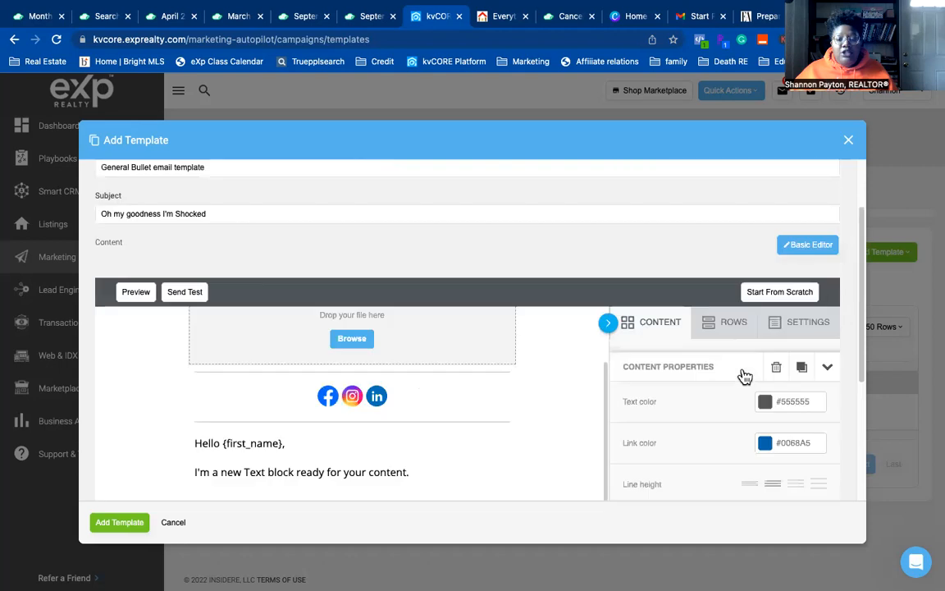
{"action": "scroll", "coordinate": [751, 376], "scroll_direction": "down", "scroll_amount": 5}
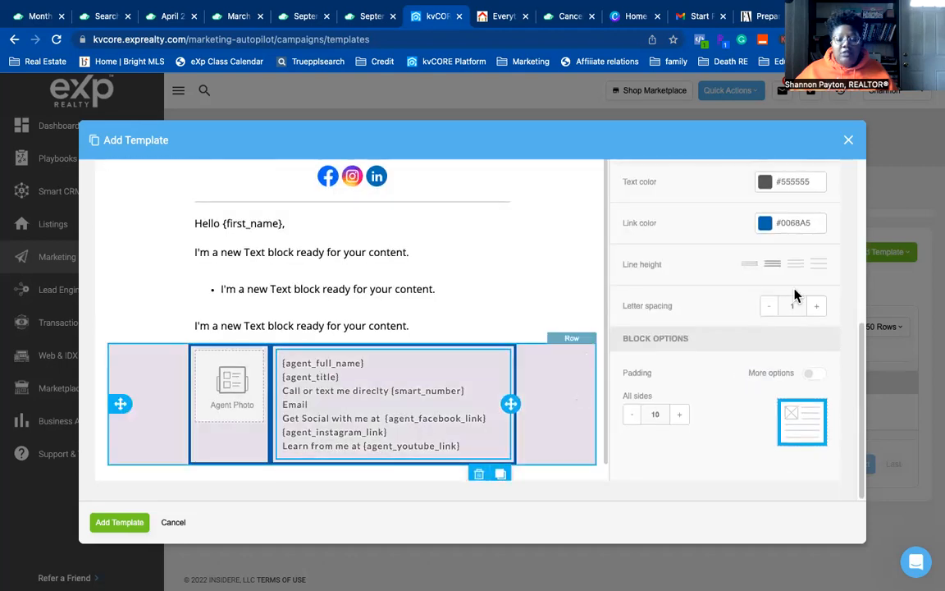
{"action": "left_click", "coordinate": [574, 388]}
{"action": "scroll", "coordinate": [749, 317], "scroll_direction": "up", "scroll_amount": 5}
{"action": "scroll", "coordinate": [749, 317], "scroll_direction": "down", "scroll_amount": 5}
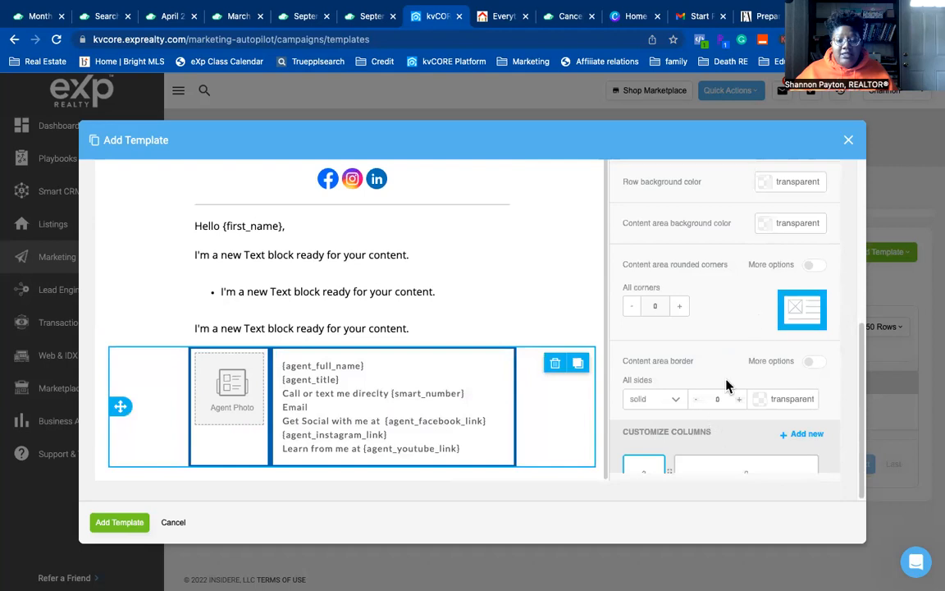
{"action": "scroll", "coordinate": [726, 386], "scroll_direction": "down", "scroll_amount": 2}
{"action": "mouse_move", "coordinate": [668, 363]}
{"action": "left_mouse_down"}
{"action": "mouse_move", "coordinate": [698, 373]}
{"action": "mouse_move", "coordinate": [785, 363]}
{"action": "mouse_move", "coordinate": [624, 365]}
{"action": "mouse_move", "coordinate": [675, 367]}
{"action": "left_mouse_up"}
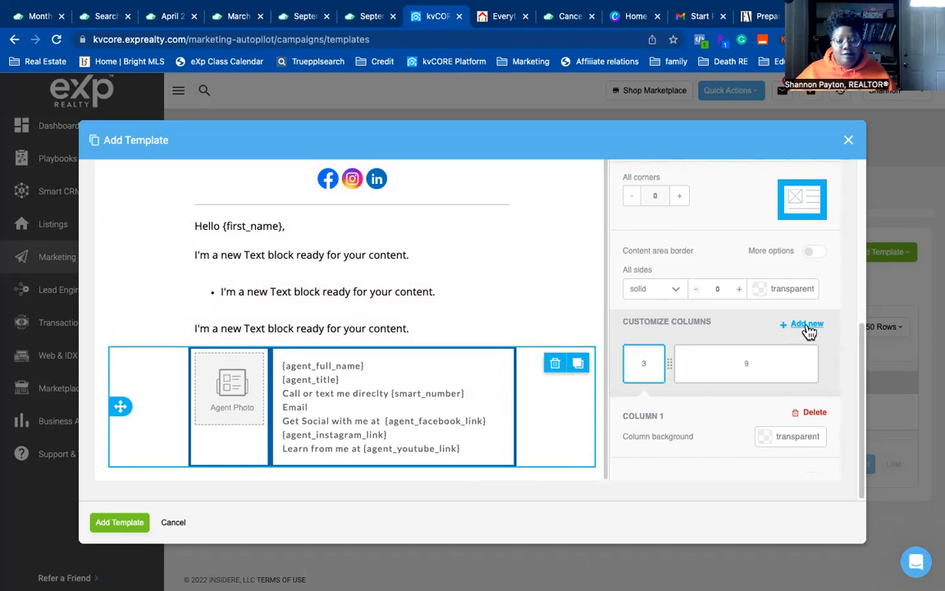
{"action": "left_click", "coordinate": [807, 325]}
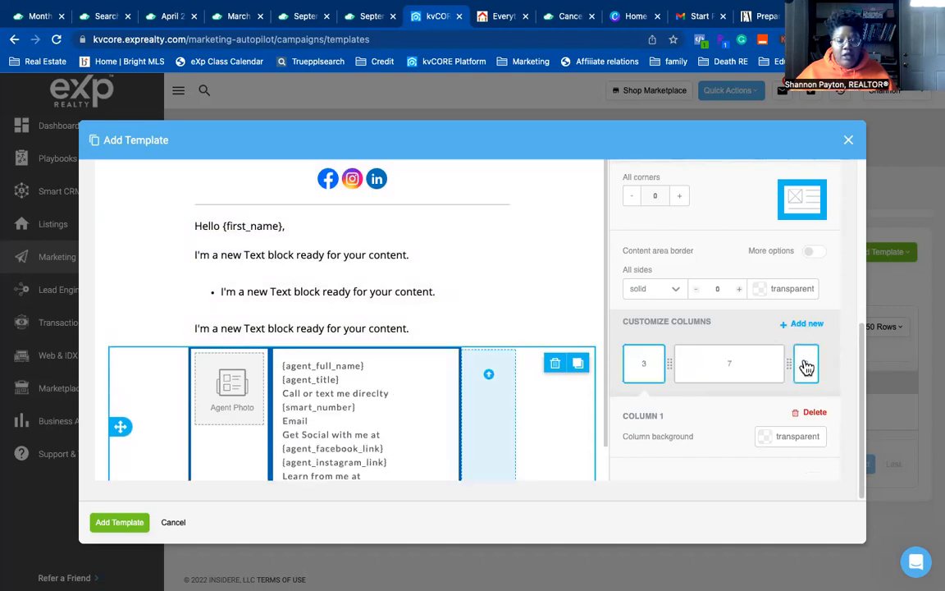
{"action": "left_click", "coordinate": [807, 368]}
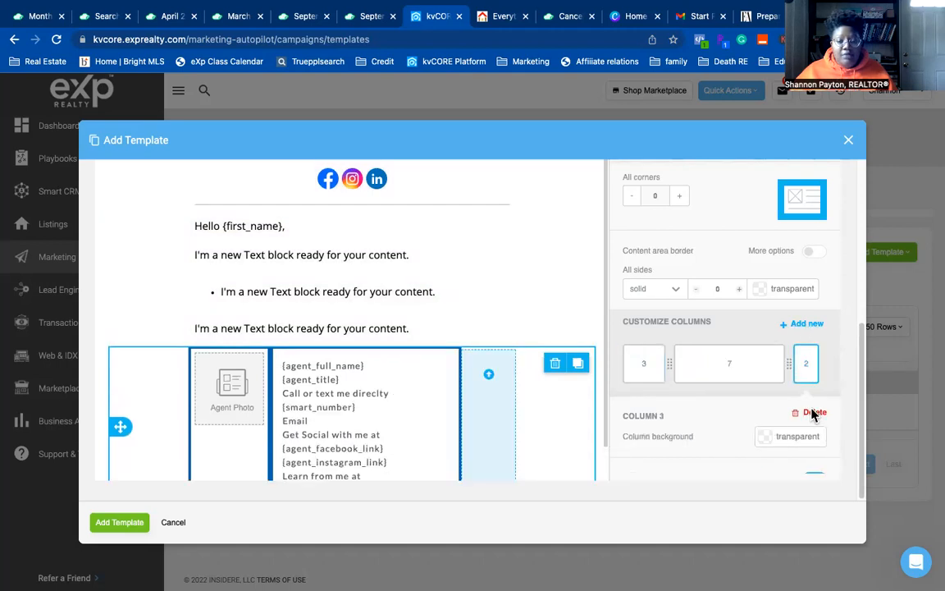
{"action": "left_click", "coordinate": [809, 412]}
{"action": "left_click", "coordinate": [506, 354]}
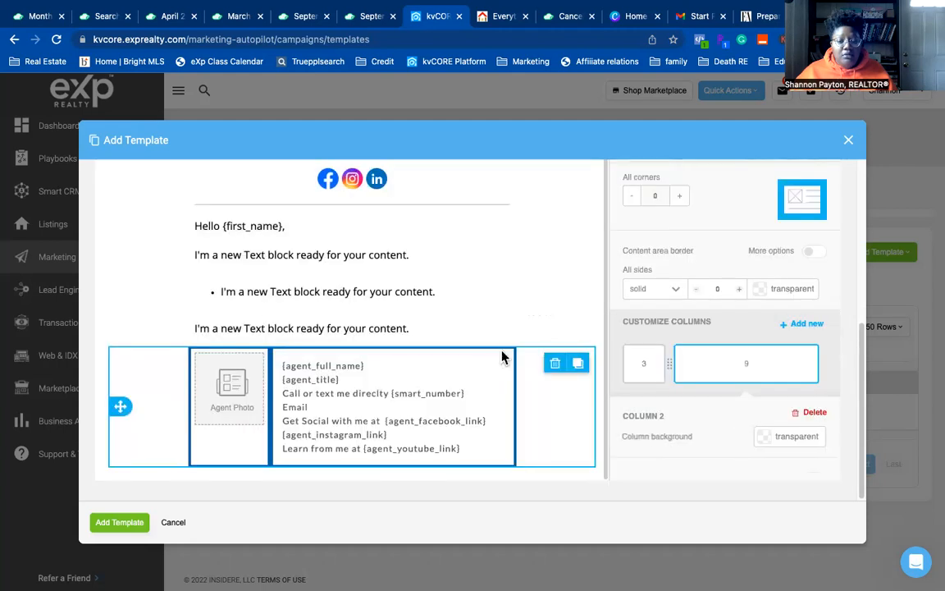
{"action": "left_click", "coordinate": [582, 304]}
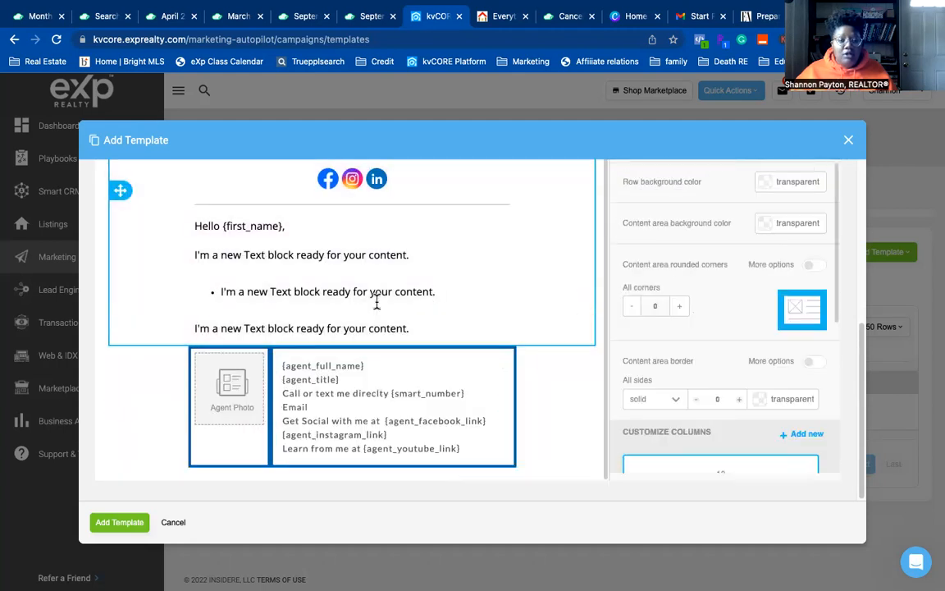
{"action": "scroll", "coordinate": [626, 406], "scroll_direction": "up", "scroll_amount": 5}
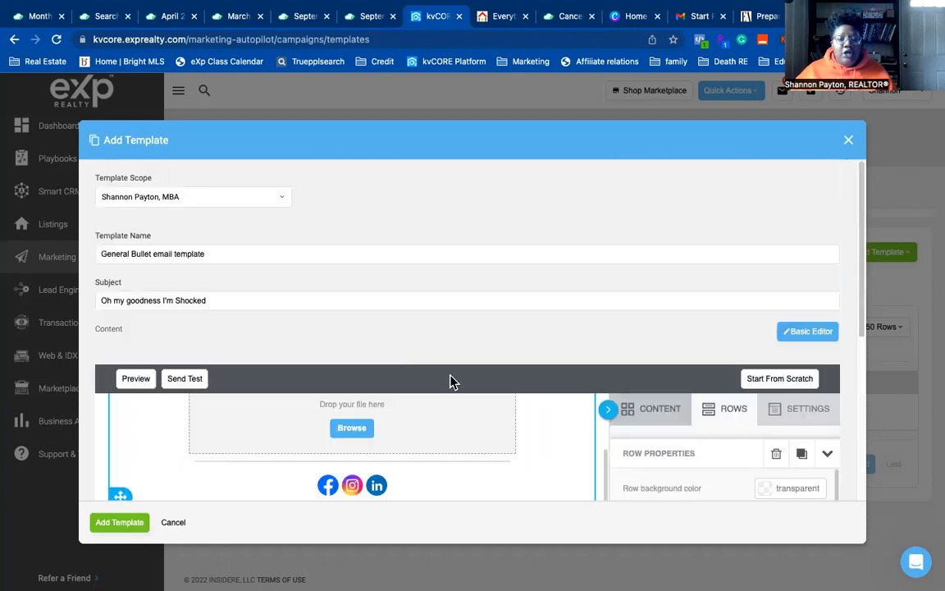
{"action": "left_click", "coordinate": [135, 380]}
{"action": "scroll", "coordinate": [443, 436], "scroll_direction": "down", "scroll_amount": 5}
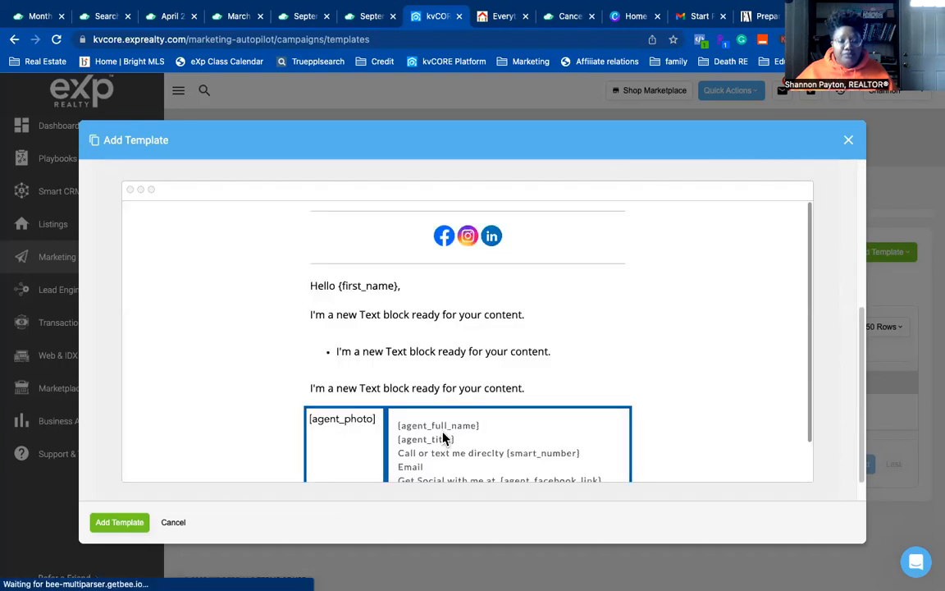
{"action": "scroll", "coordinate": [353, 299], "scroll_direction": "up", "scroll_amount": 5}
{"action": "scroll", "coordinate": [398, 332], "scroll_direction": "down", "scroll_amount": 5}
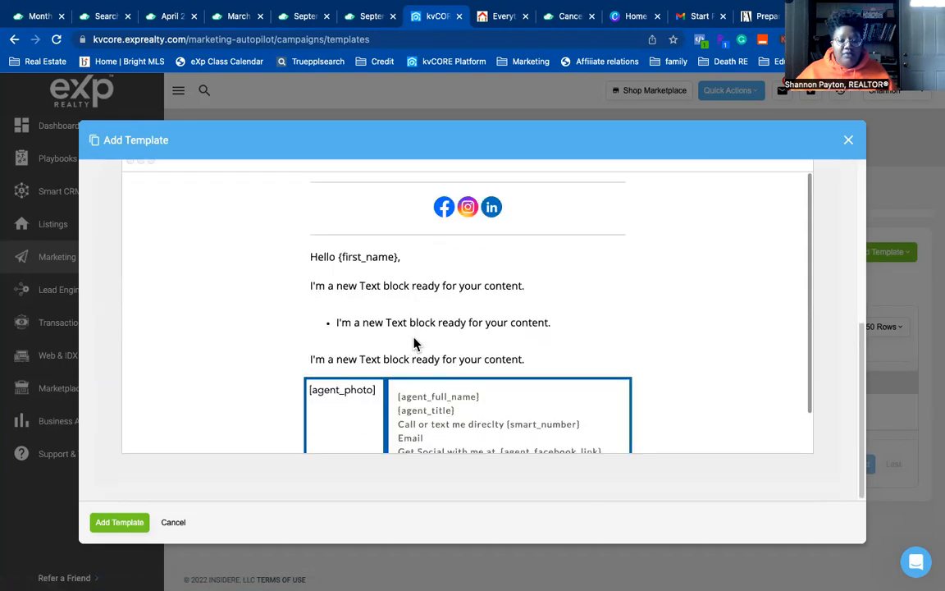
{"action": "scroll", "coordinate": [394, 337], "scroll_direction": "down", "scroll_amount": 1}
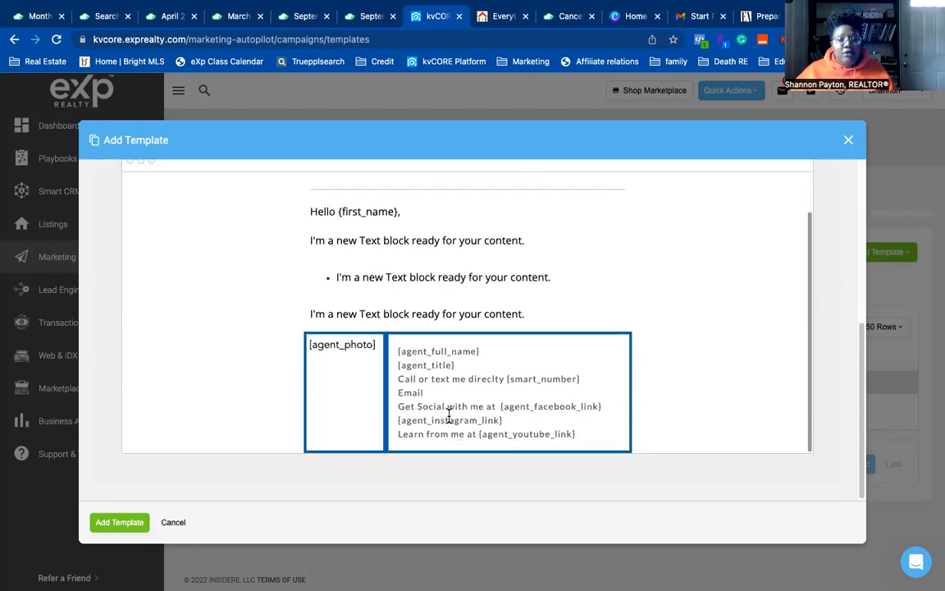
{"action": "scroll", "coordinate": [449, 413], "scroll_direction": "up", "scroll_amount": 1}
{"action": "scroll", "coordinate": [453, 408], "scroll_direction": "down", "scroll_amount": 1}
{"action": "scroll", "coordinate": [454, 407], "scroll_direction": "up", "scroll_amount": 1}
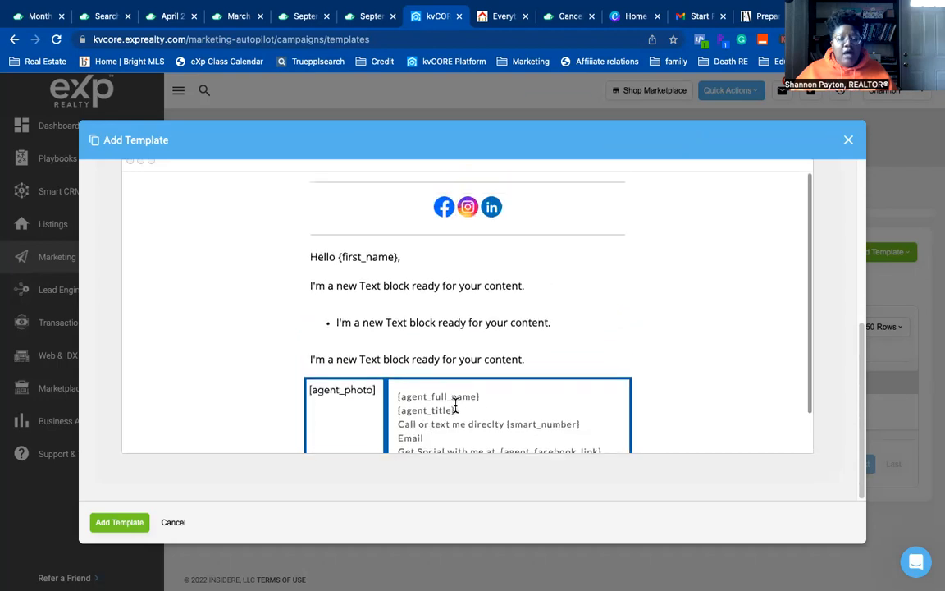
{"action": "scroll", "coordinate": [455, 408], "scroll_direction": "down", "scroll_amount": 1}
{"action": "scroll", "coordinate": [460, 430], "scroll_direction": "up", "scroll_amount": 1}
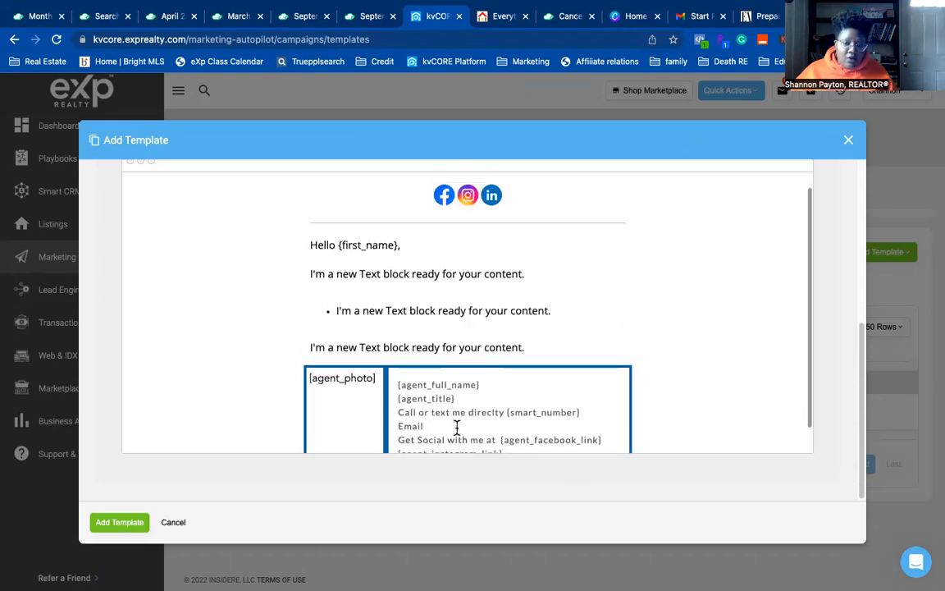
{"action": "scroll", "coordinate": [458, 352], "scroll_direction": "up", "scroll_amount": 5}
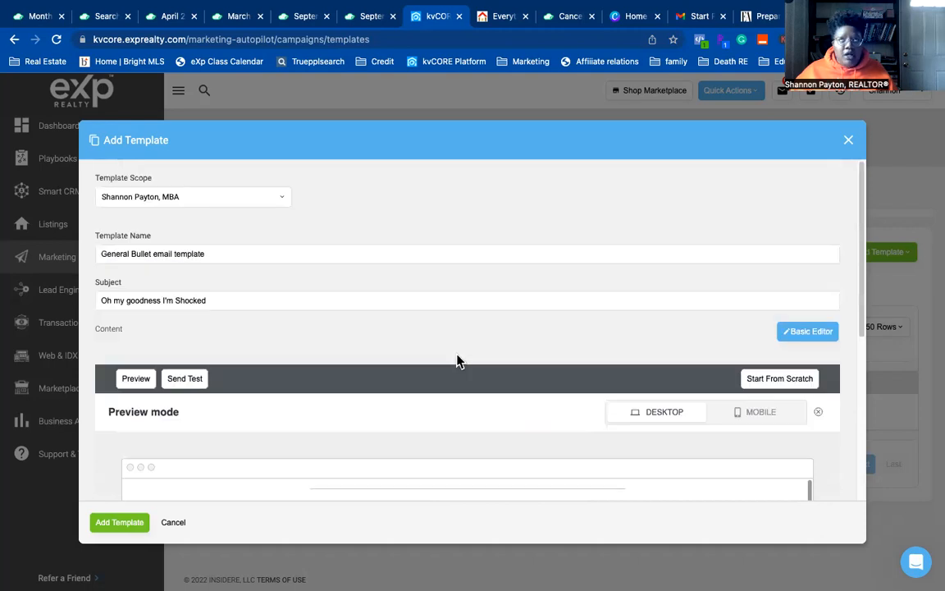
{"action": "left_click", "coordinate": [769, 422]}
{"action": "scroll", "coordinate": [472, 410], "scroll_direction": "down", "scroll_amount": 5}
{"action": "scroll", "coordinate": [482, 371], "scroll_direction": "down", "scroll_amount": 2}
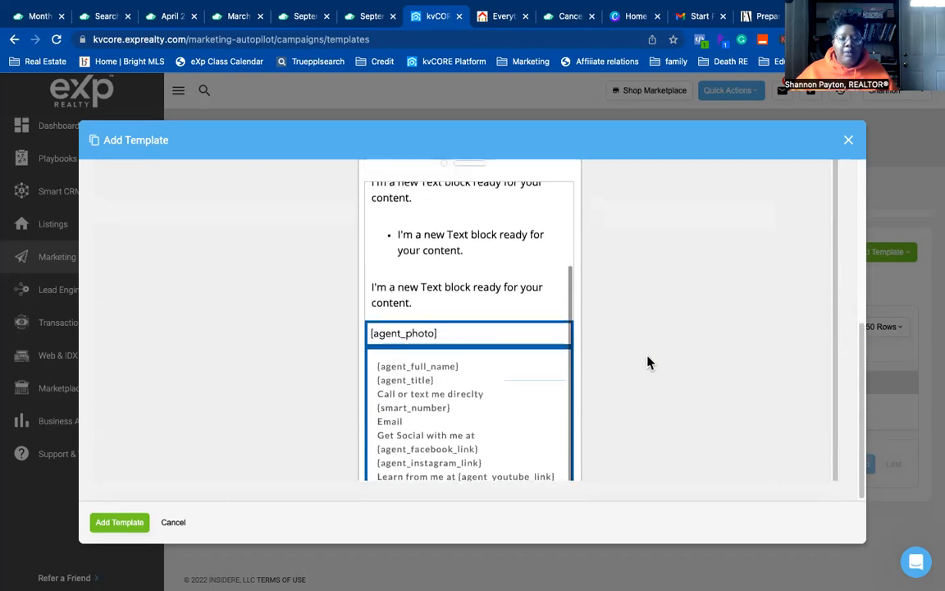
{"action": "scroll", "coordinate": [205, 326], "scroll_direction": "up", "scroll_amount": 10}
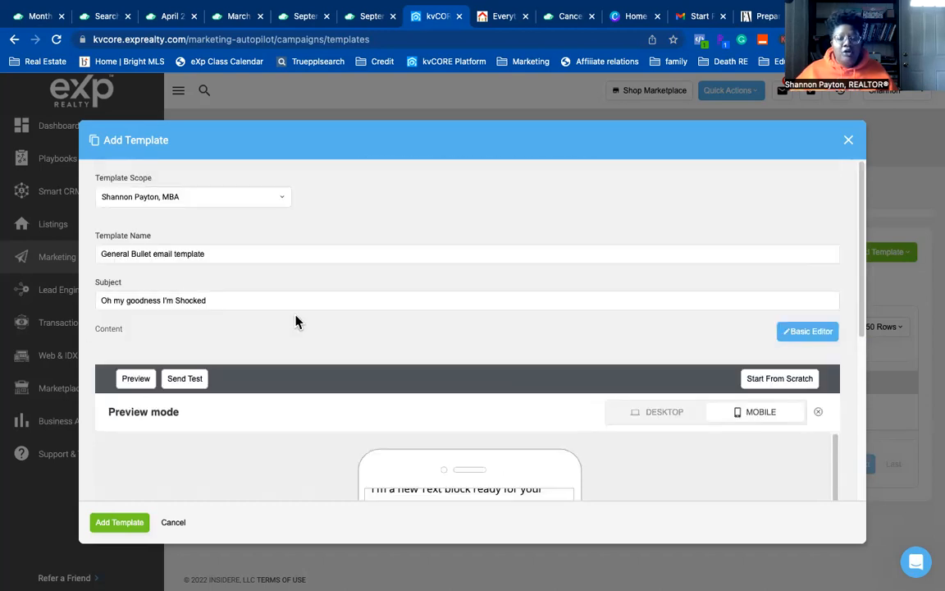
{"action": "left_click", "coordinate": [818, 411]}
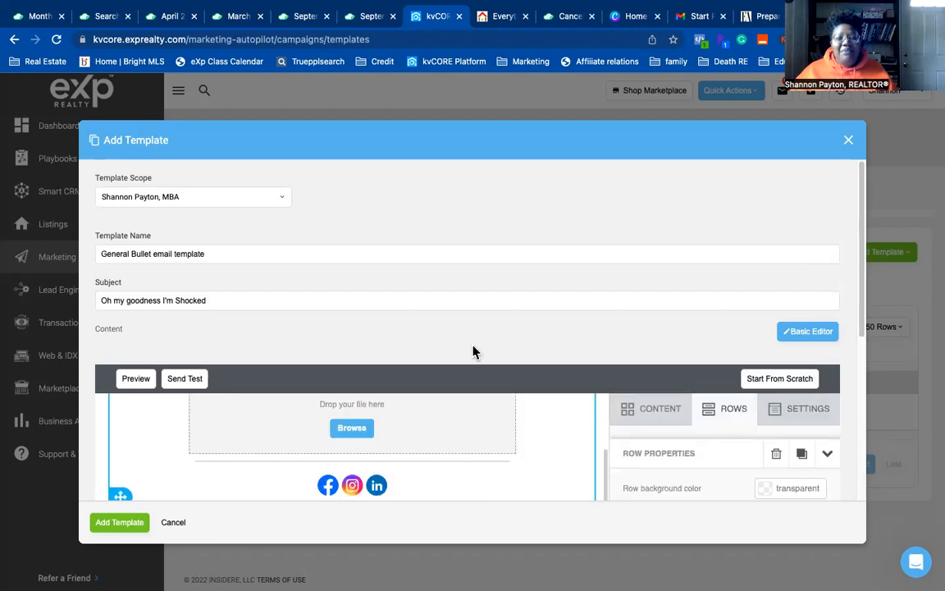
{"action": "scroll", "coordinate": [476, 350], "scroll_direction": "down", "scroll_amount": 5}
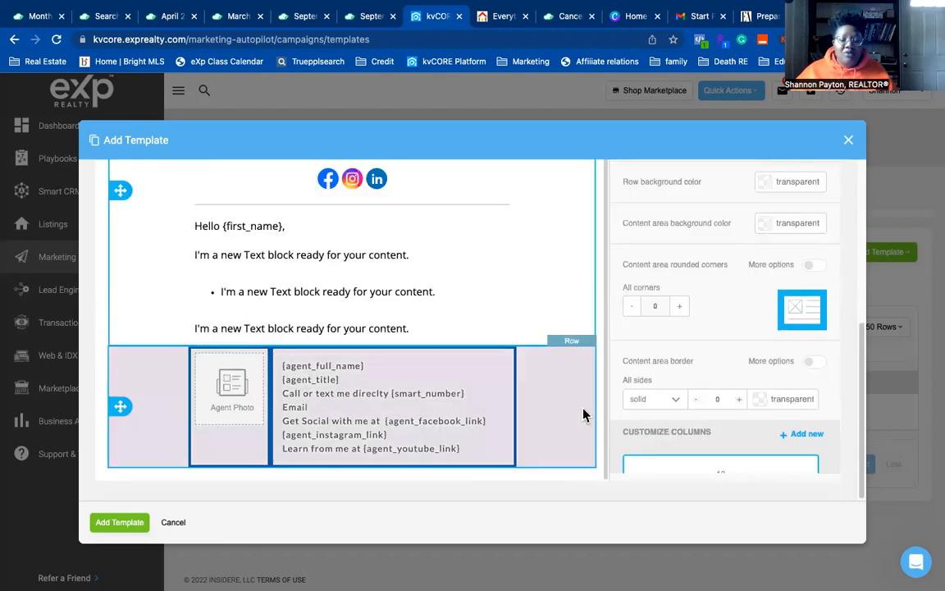
{"action": "scroll", "coordinate": [698, 353], "scroll_direction": "up", "scroll_amount": 5}
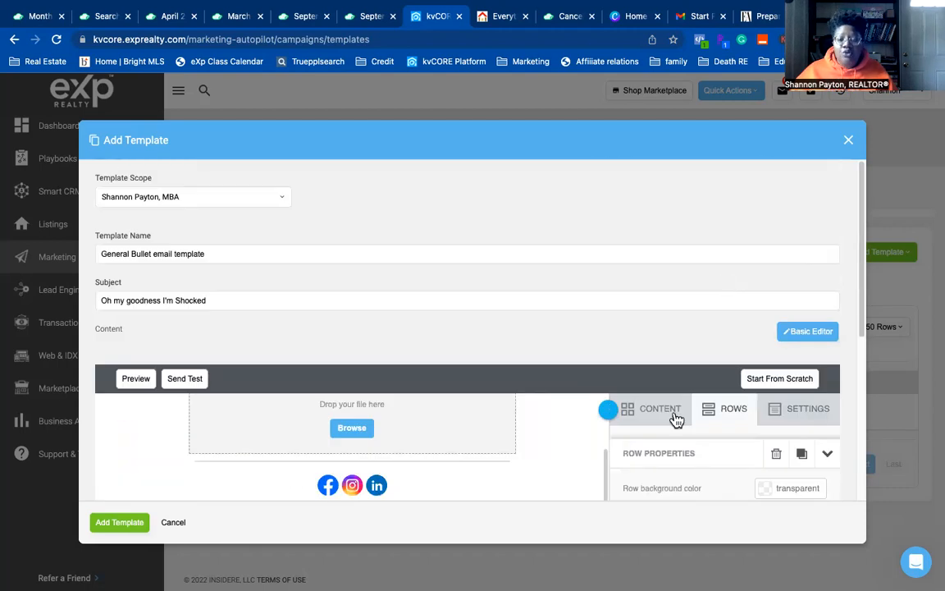
- Add a divider under the signature text, then delete it again
{"action": "left_click", "coordinate": [518, 423]}
{"action": "scroll", "coordinate": [473, 402], "scroll_direction": "down", "scroll_amount": 5}
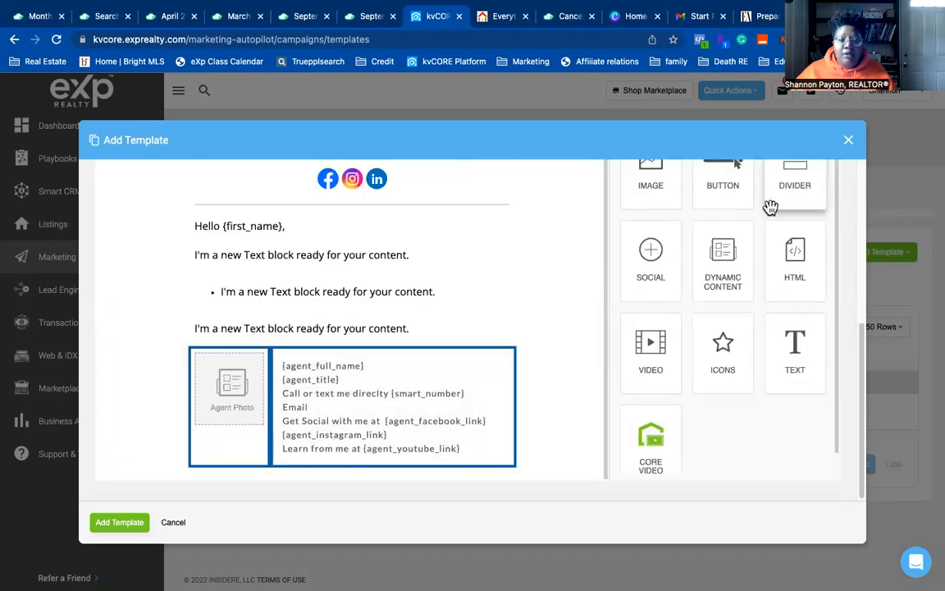
{"action": "left_click_drag", "start_coordinate": [371, 472], "coordinate": [376, 472]}
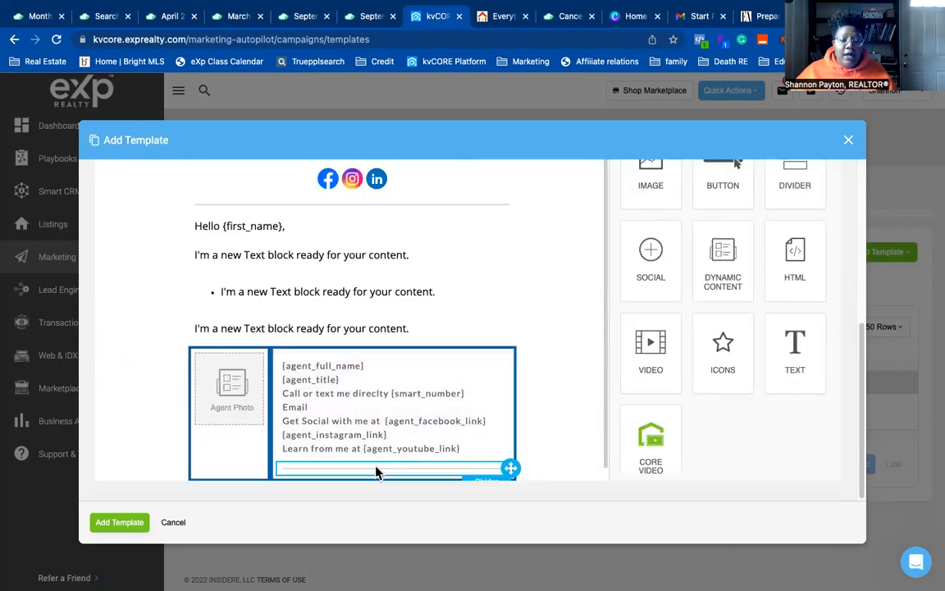
{"action": "left_click", "coordinate": [492, 462]}
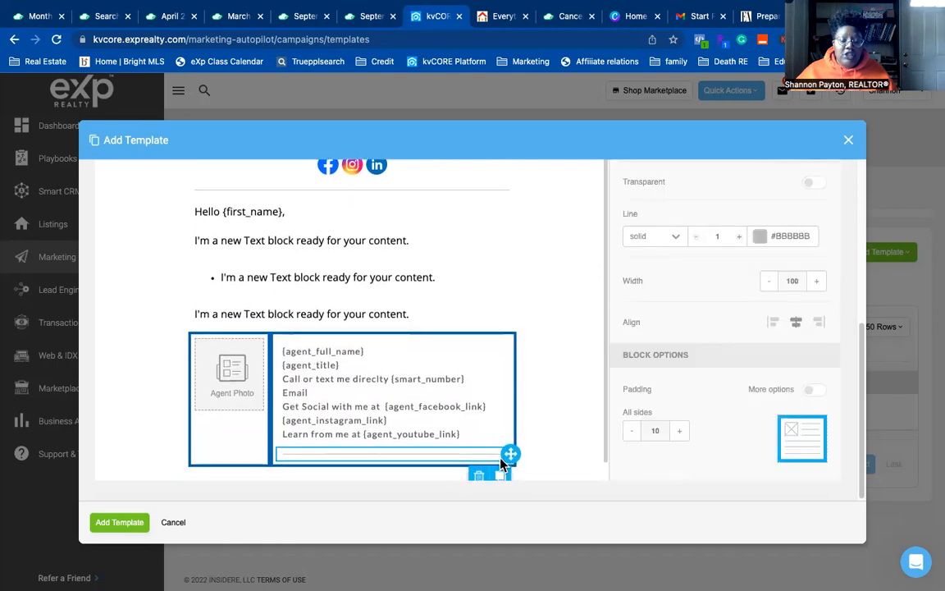
{"action": "left_click", "coordinate": [481, 462]}
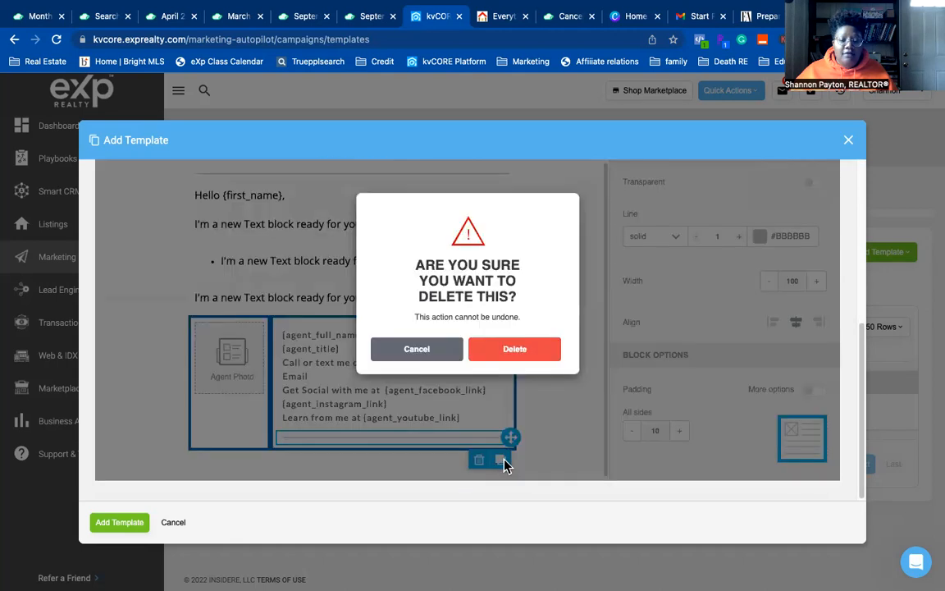
{"action": "left_click", "coordinate": [508, 352]}
- Add a new empty row below the agent signature
{"action": "scroll", "coordinate": [724, 344], "scroll_direction": "up", "scroll_amount": 5}
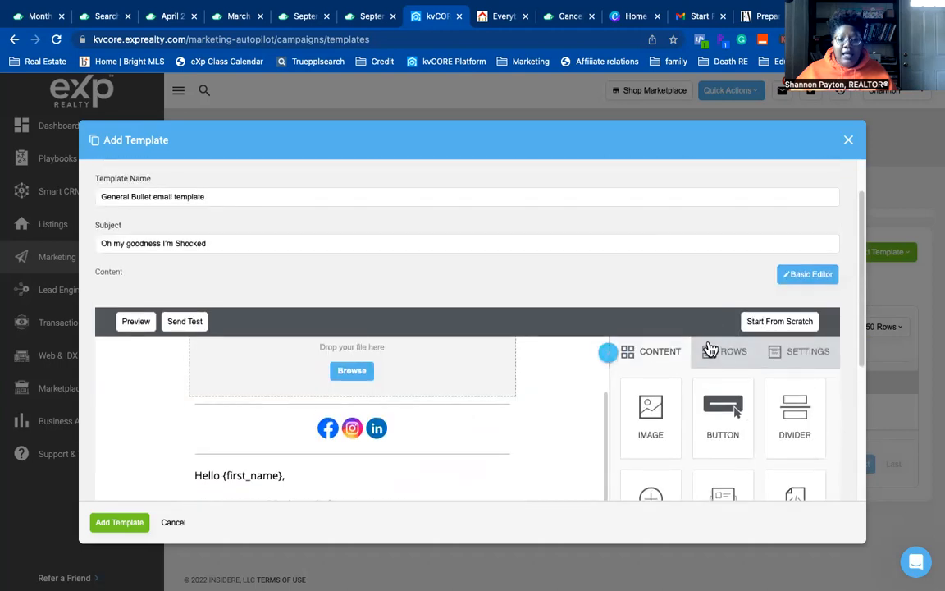
{"action": "left_click", "coordinate": [715, 347]}
{"action": "scroll", "coordinate": [702, 343], "scroll_direction": "down", "scroll_amount": 3}
{"action": "mouse_move", "coordinate": [721, 195]}
{"action": "left_mouse_down"}
{"action": "mouse_move", "coordinate": [624, 248]}
{"action": "mouse_move", "coordinate": [485, 453]}
{"action": "mouse_move", "coordinate": [495, 447]}
{"action": "left_mouse_up"}
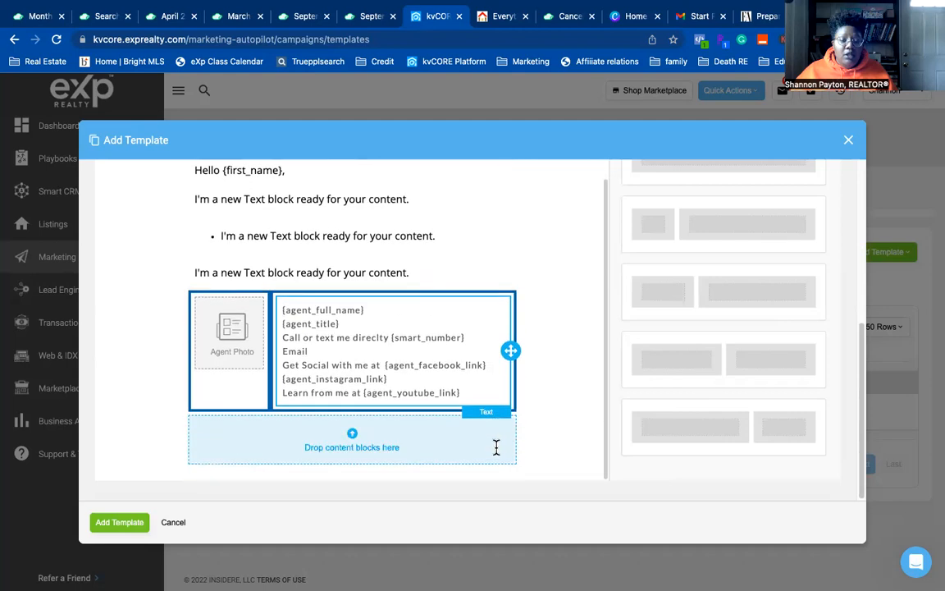
{"action": "scroll", "coordinate": [739, 333], "scroll_direction": "up", "scroll_amount": 5}
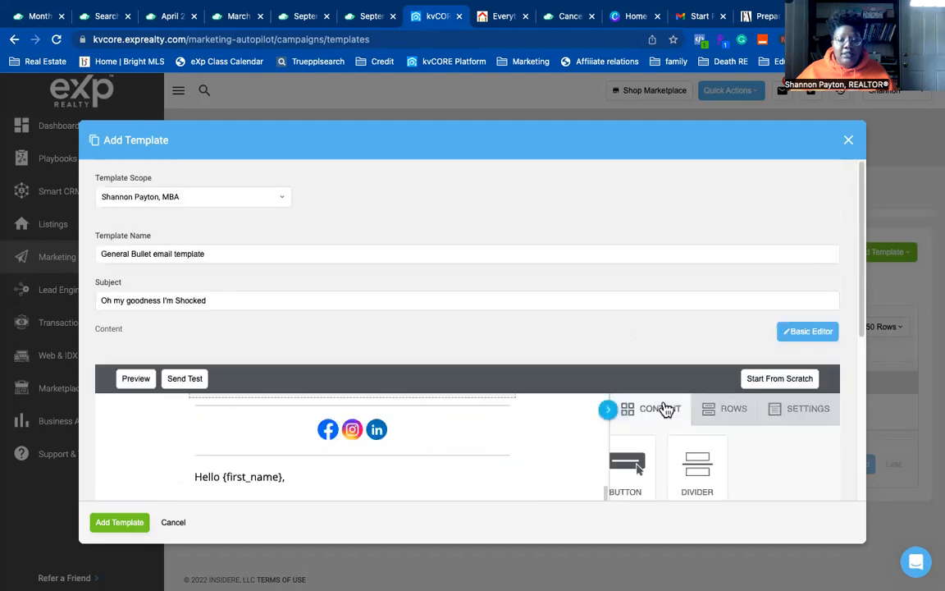
{"action": "scroll", "coordinate": [662, 407], "scroll_direction": "down", "scroll_amount": 4}
- Drop a divider and a text block below the signature and open the text block
{"action": "mouse_move", "coordinate": [795, 201]}
{"action": "left_mouse_down"}
{"action": "mouse_move", "coordinate": [416, 468]}
{"action": "mouse_move", "coordinate": [418, 455]}
{"action": "left_mouse_up"}
{"action": "scroll", "coordinate": [418, 456], "scroll_direction": "down", "scroll_amount": 1}
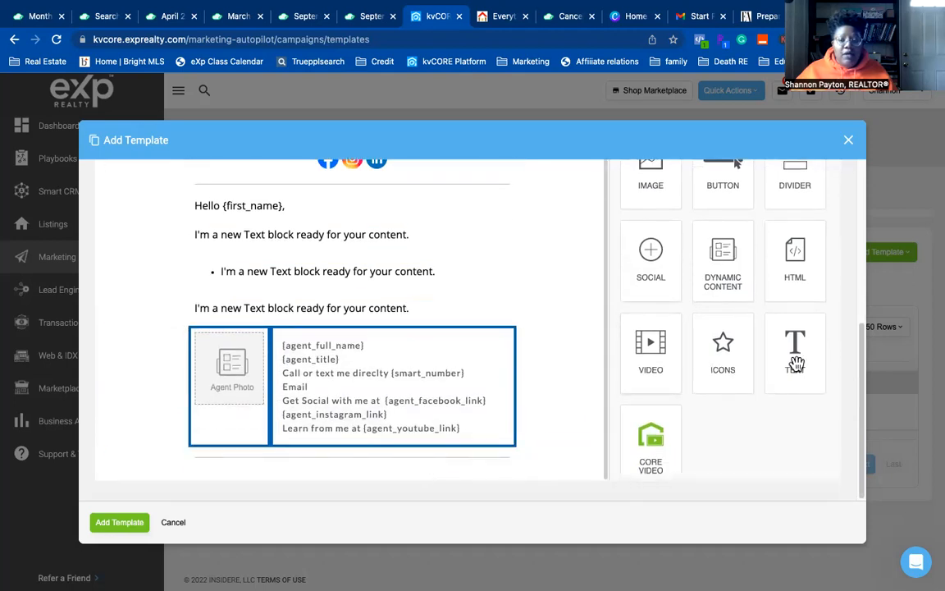
{"action": "scroll", "coordinate": [716, 413], "scroll_direction": "down", "scroll_amount": 1}
{"action": "left_click_drag", "start_coordinate": [794, 326], "coordinate": [333, 533]}
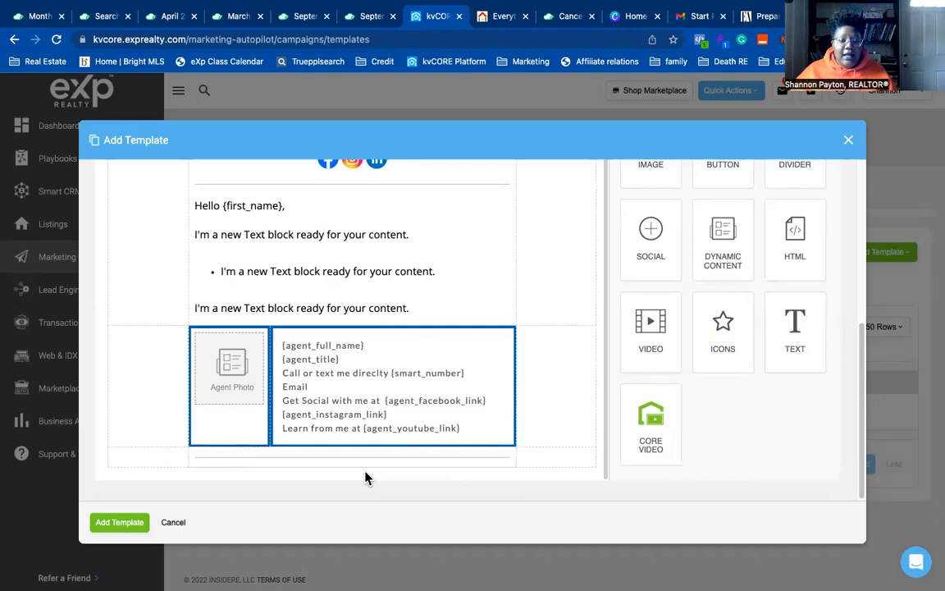
{"action": "mouse_move", "coordinate": [366, 461]}
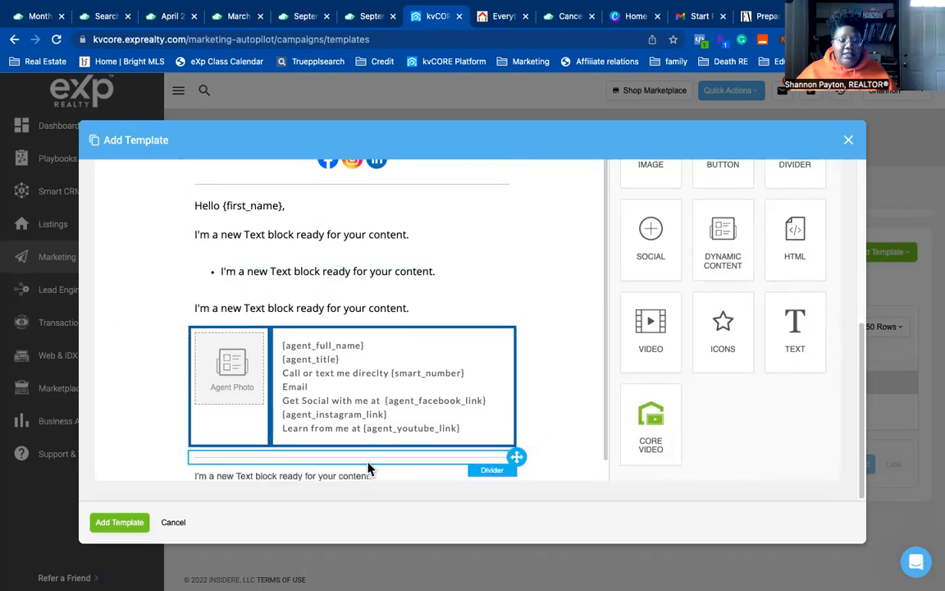
{"action": "scroll", "coordinate": [396, 469], "scroll_direction": "down", "scroll_amount": 1}
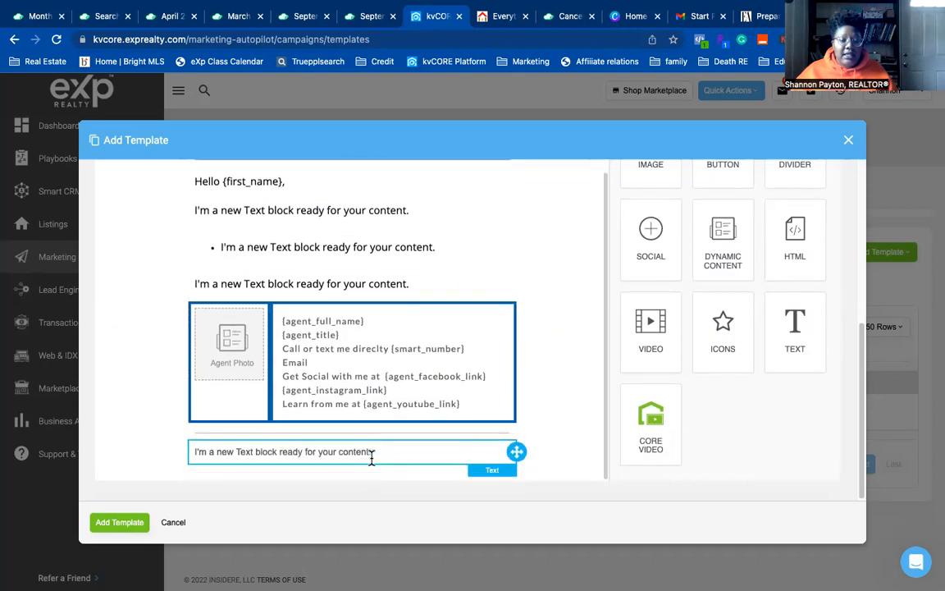
{"action": "left_click", "coordinate": [371, 458]}
- Make the bottom block a 9px disclaimer for readers working with another Realtor, then close the editor
{"action": "triple_click", "coordinate": [321, 452]}
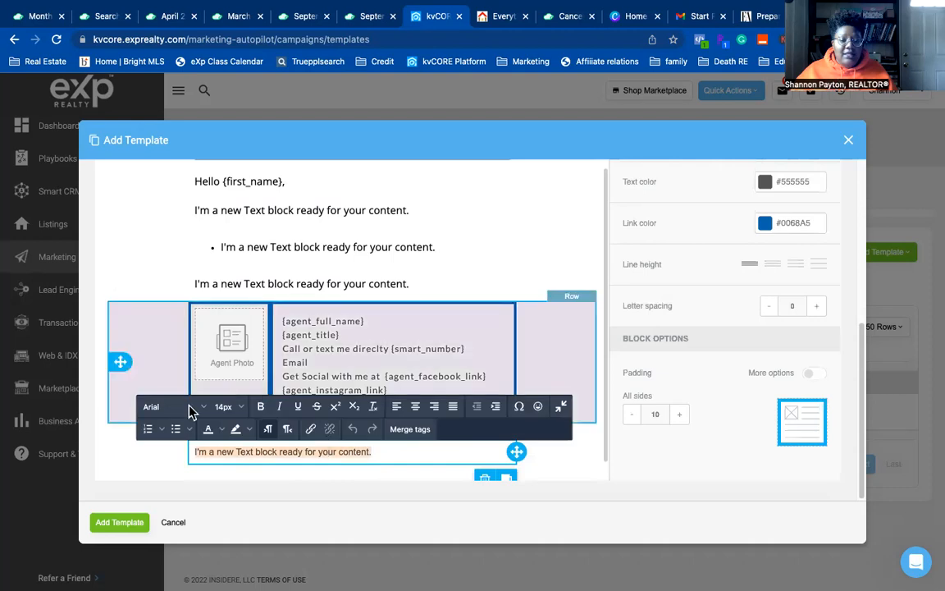
{"action": "left_click", "coordinate": [223, 406]}
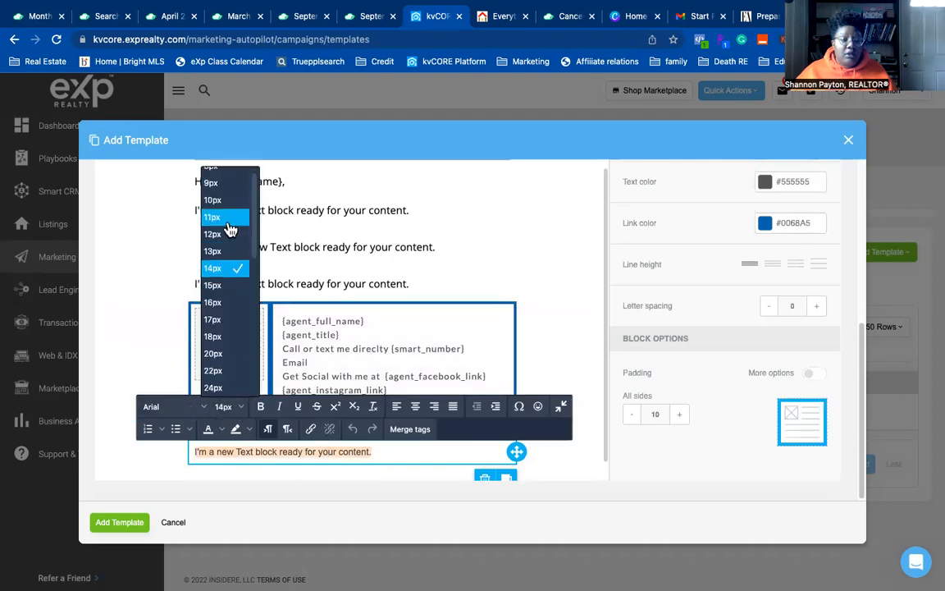
{"action": "left_click", "coordinate": [212, 183]}
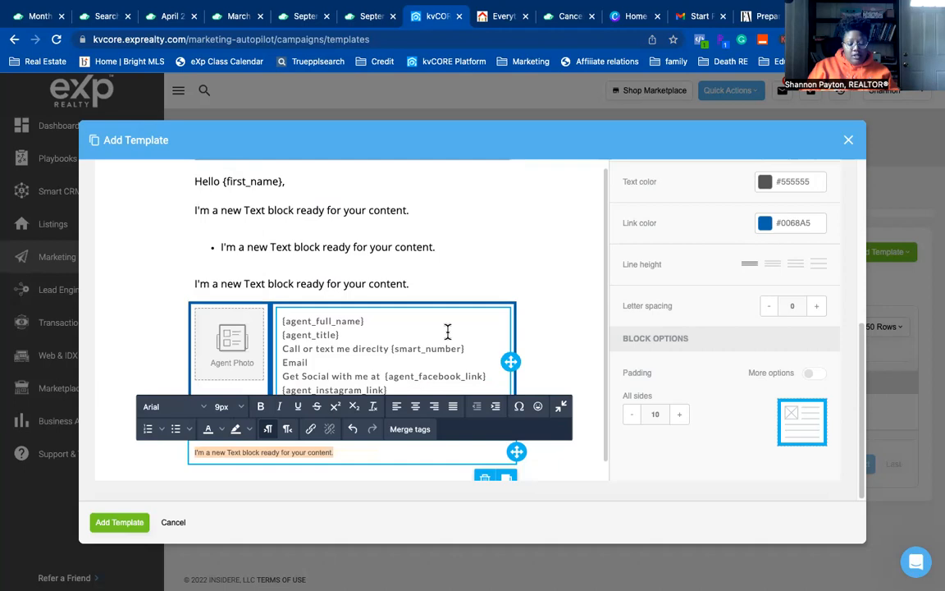
{"action": "type", "text": "Tf you a"}
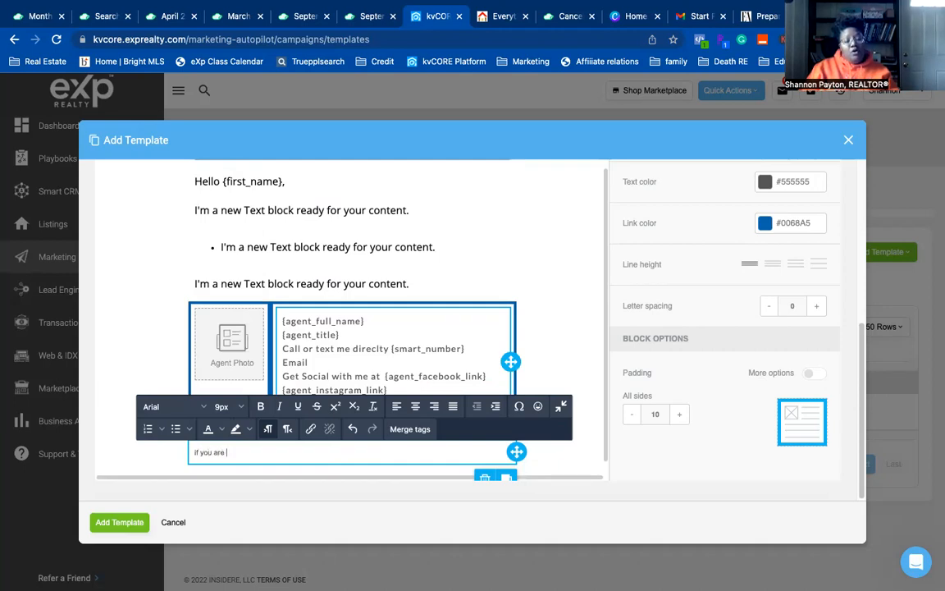
{"action": "type", "text": "re workign wit"}
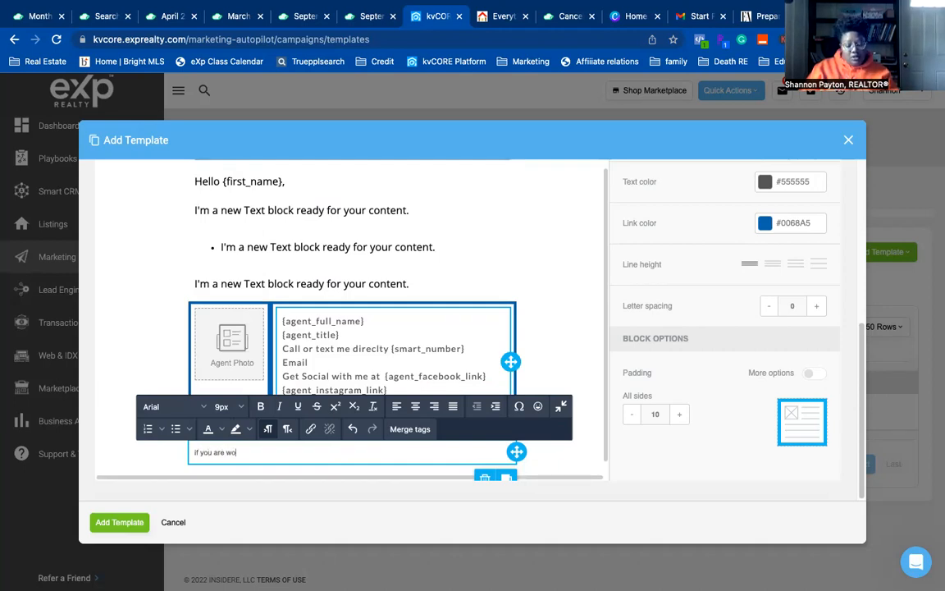
{"action": "key", "text": "BackSpace"}
{"action": "key", "text": "BackSpace"}
{"action": "key", "text": "BackSpace"}
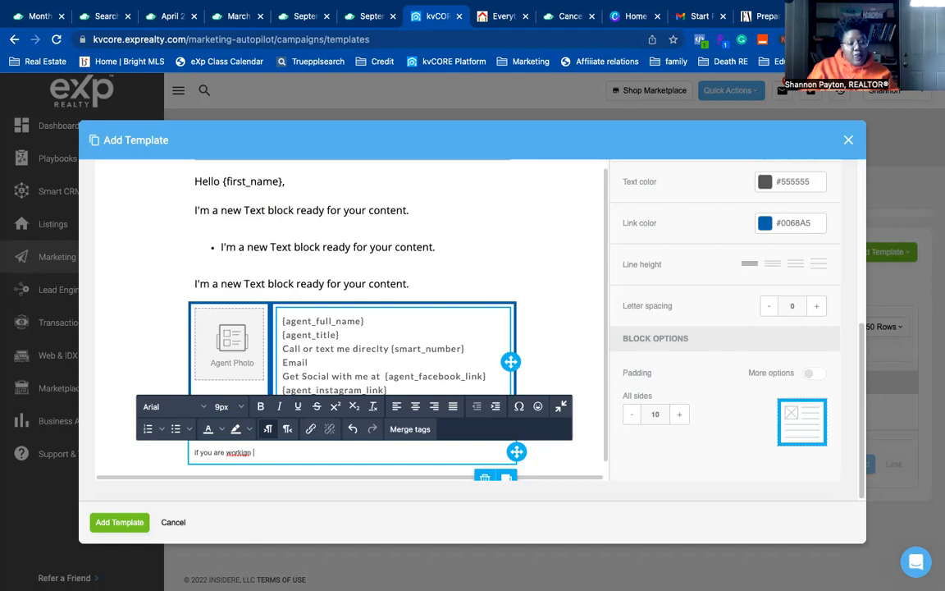
{"action": "type", "text": "with another Realtor this is not a solicitation for busi"}
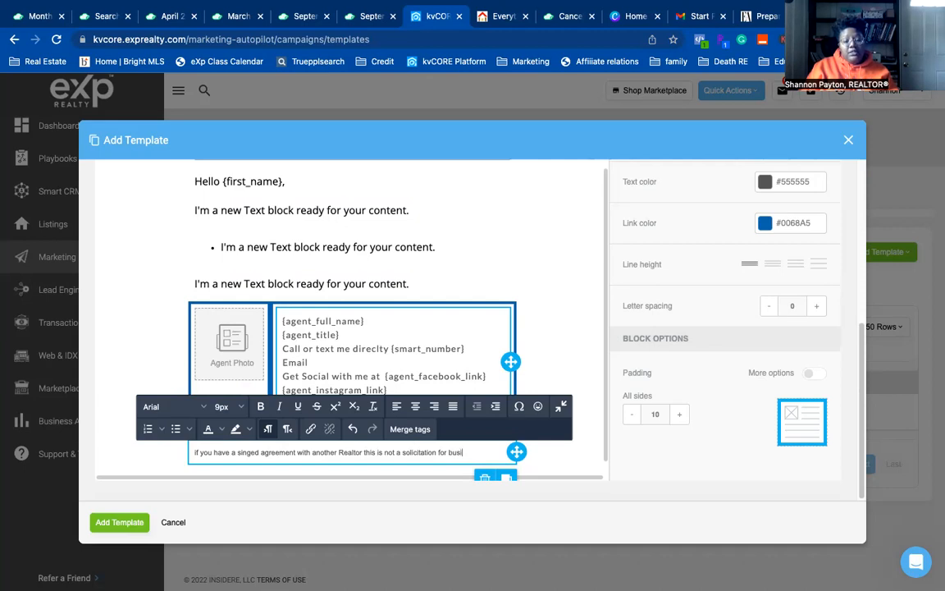
{"action": "type", "text": "."}
{"action": "key", "text": "Return"}
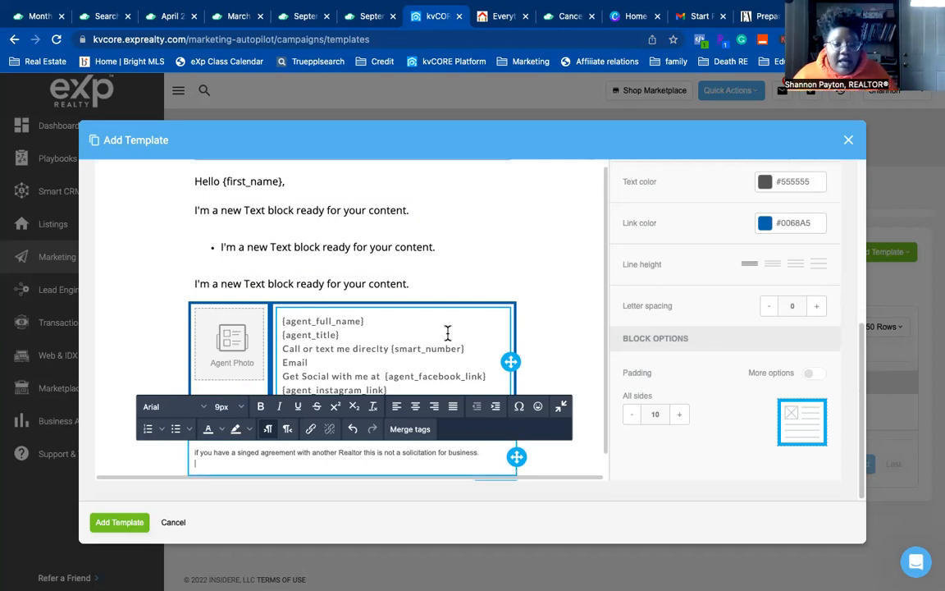
{"action": "left_click", "coordinate": [173, 522]}
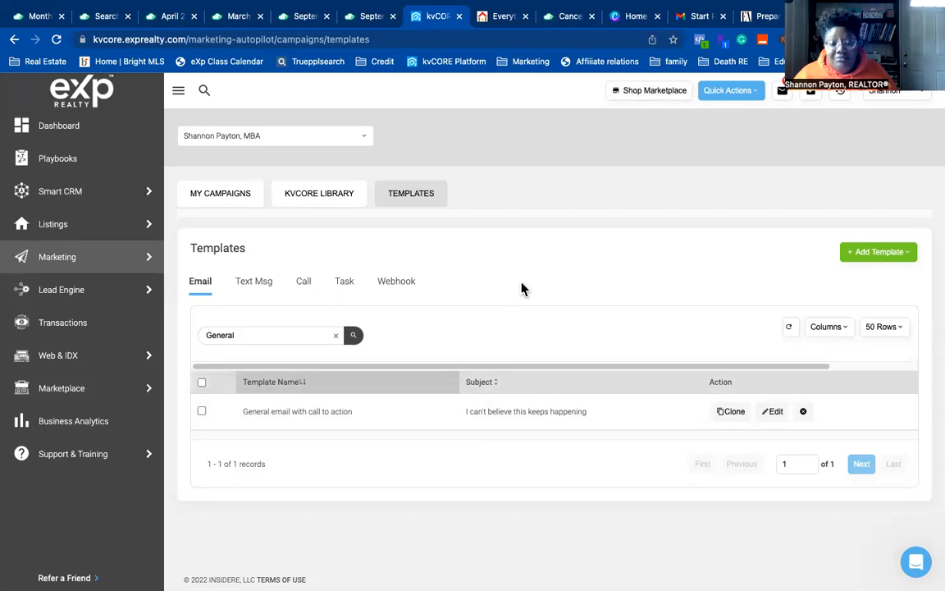
- Clone the 'General email with call to action' template
{"action": "left_click", "coordinate": [721, 418]}
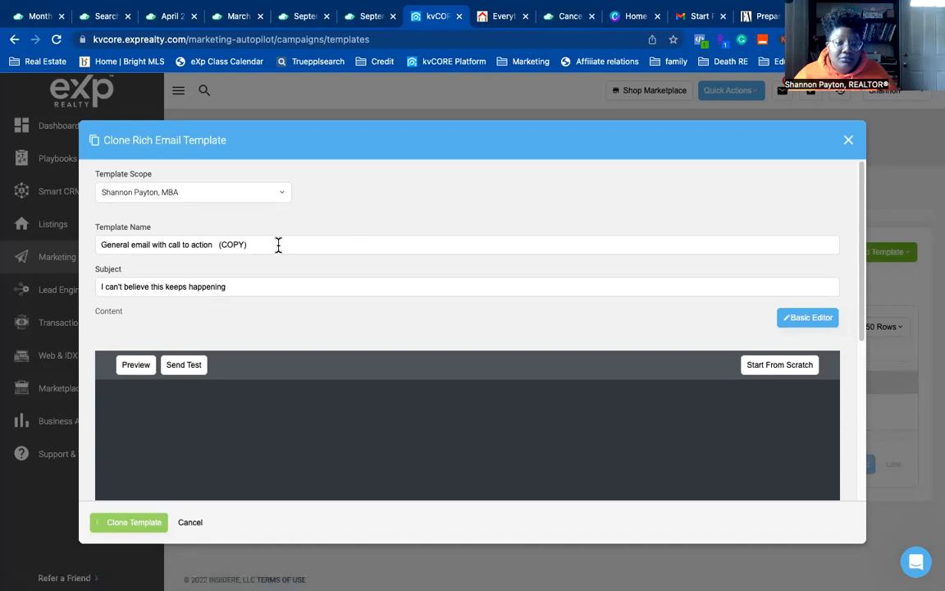
- Rename the clone 'General Bullet email' and replace the subject with 'Oh my goodness, I am in shock'
{"action": "triple_click", "coordinate": [97, 244]}
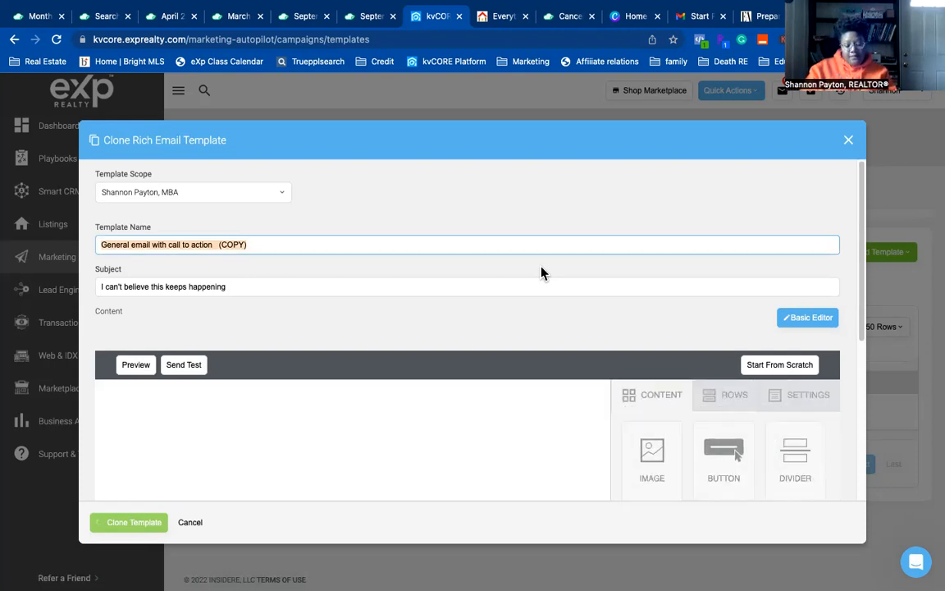
{"action": "type", "text": "Genera; N"}
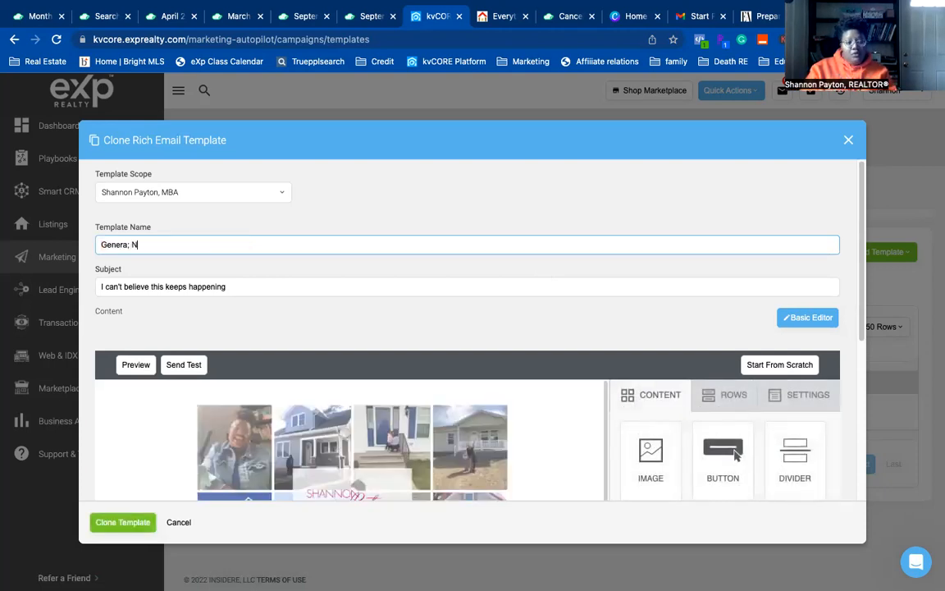
{"action": "type", "text": "iu"}
{"action": "key", "text": "BackSpace"}
{"action": "key", "text": "BackSpace"}
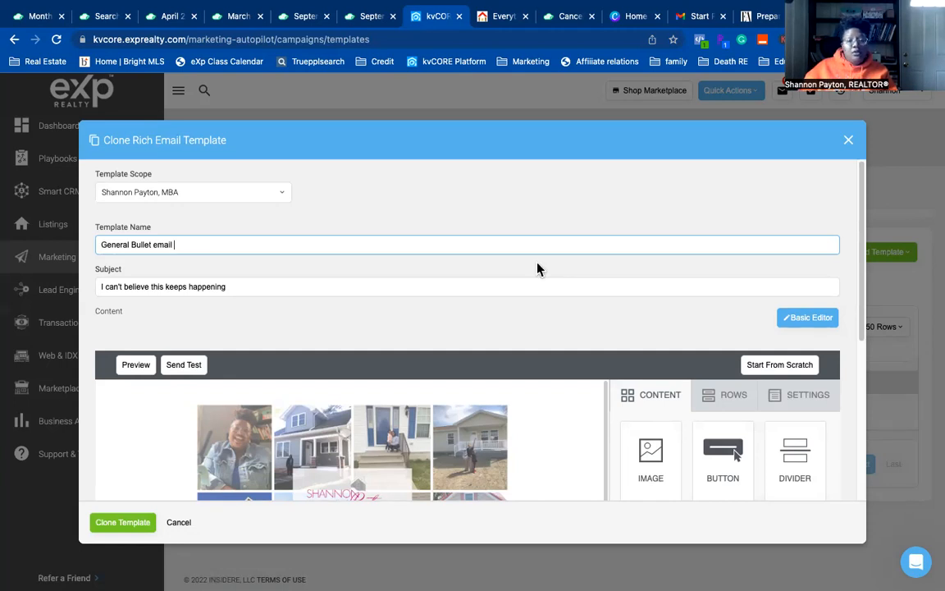
{"action": "left_click", "coordinate": [168, 286]}
{"action": "key", "text": "super+a"}
{"action": "type", "text": "O"}
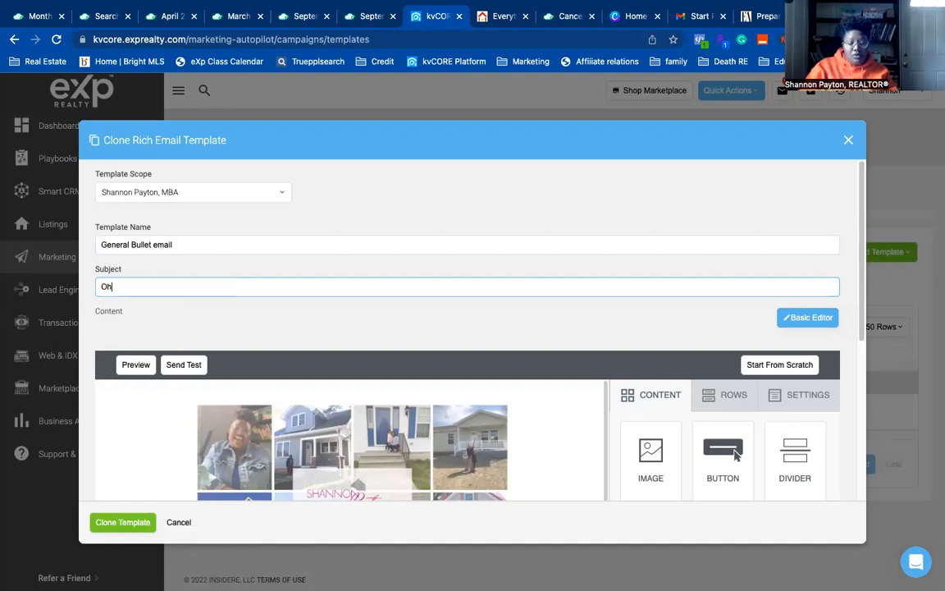
{"action": "type", "text": "h my "}
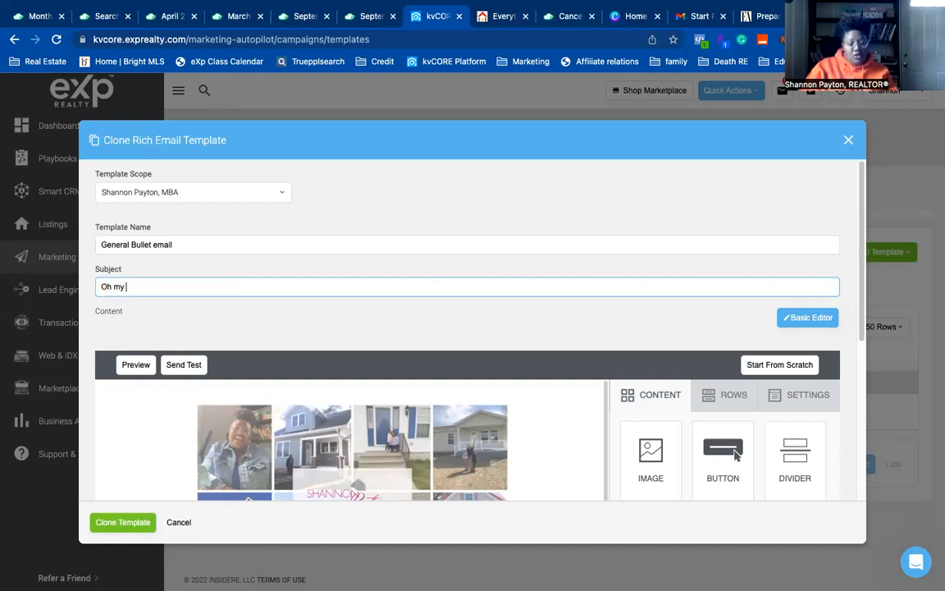
{"action": "type", "text": "goodness, I am in shock"}
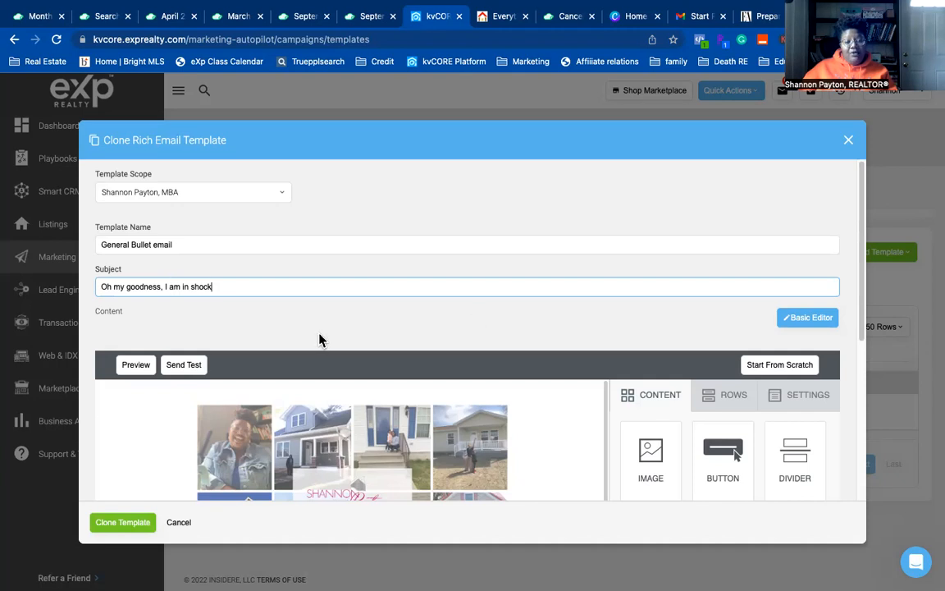
- Delete the orange Button block from the cloned email
{"action": "scroll", "coordinate": [320, 338], "scroll_direction": "down", "scroll_amount": 3}
{"action": "scroll", "coordinate": [320, 338], "scroll_direction": "down", "scroll_amount": 2}
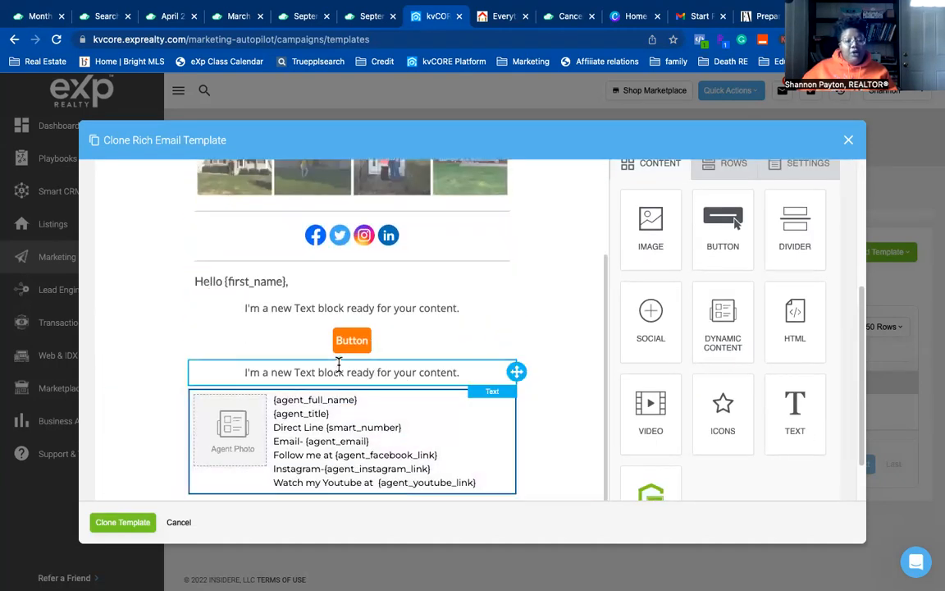
{"action": "scroll", "coordinate": [330, 349], "scroll_direction": "up", "scroll_amount": 2}
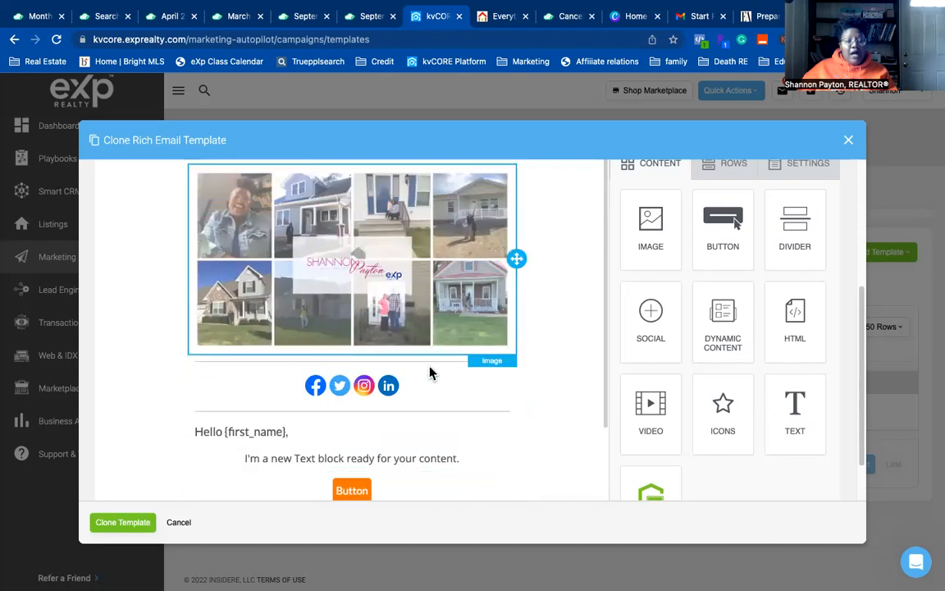
{"action": "scroll", "coordinate": [431, 373], "scroll_direction": "down", "scroll_amount": 3}
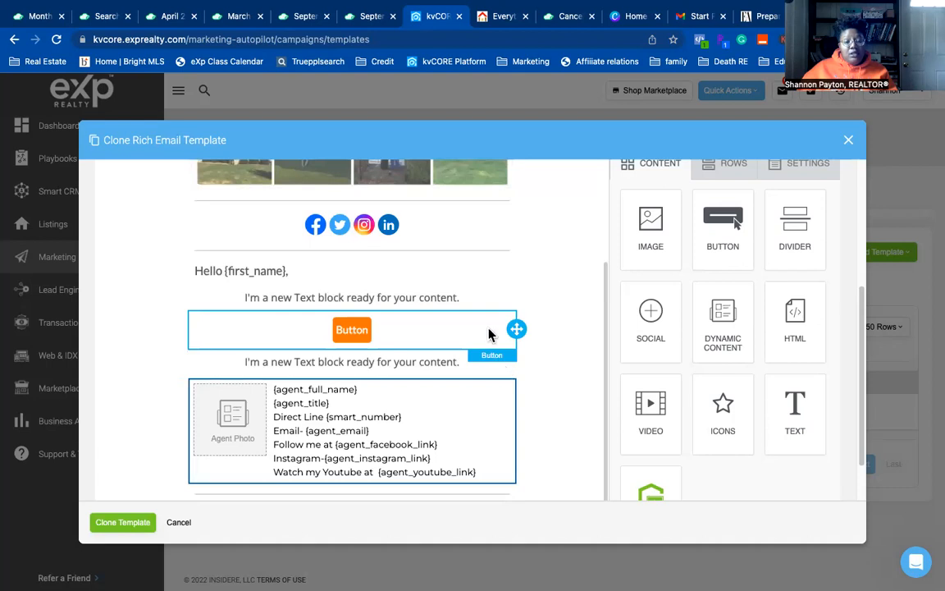
{"action": "left_click", "coordinate": [492, 331]}
{"action": "left_click", "coordinate": [484, 365]}
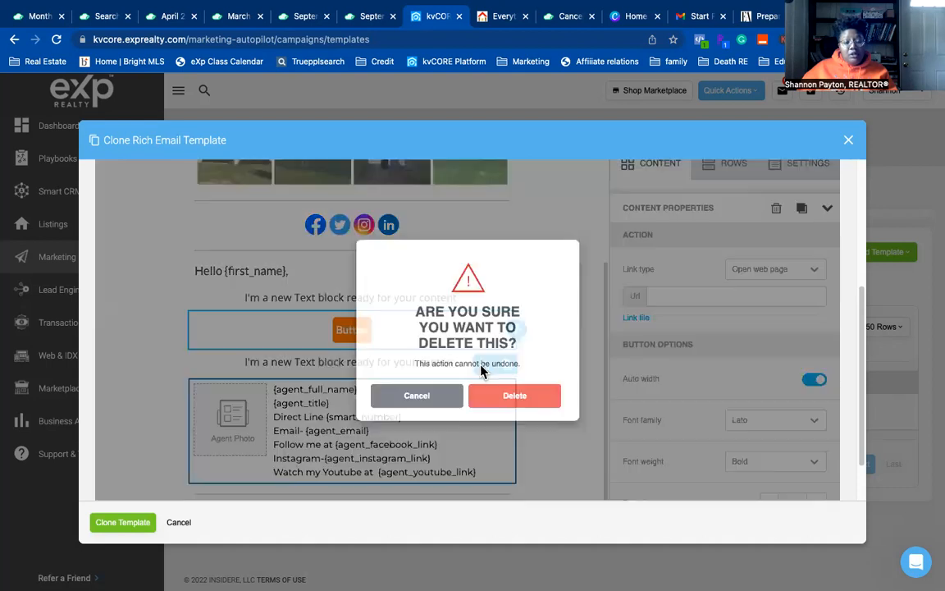
{"action": "left_click", "coordinate": [497, 400]}
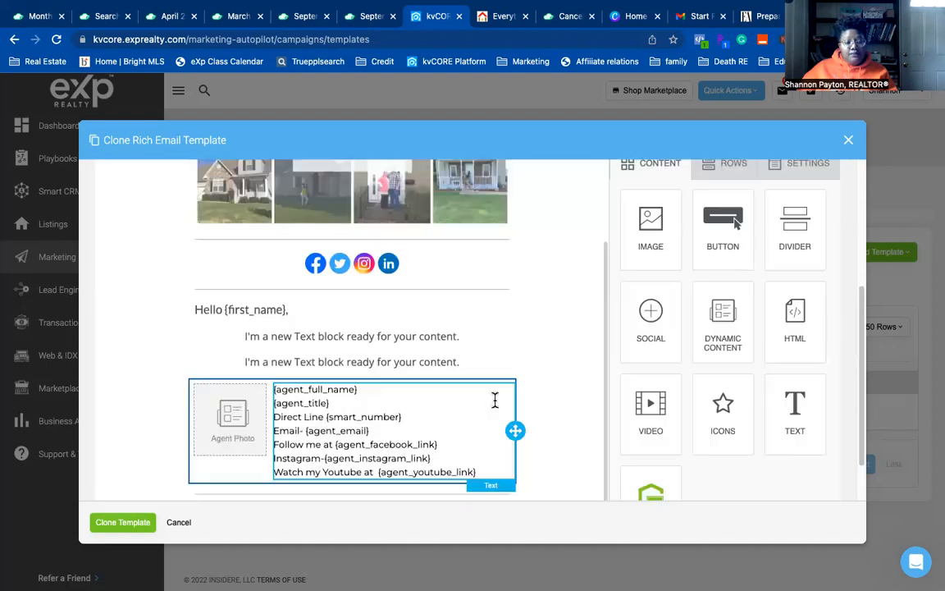
- Make the second text block a left-aligned bullet item and left-align the intro text
{"action": "left_click", "coordinate": [410, 361]}
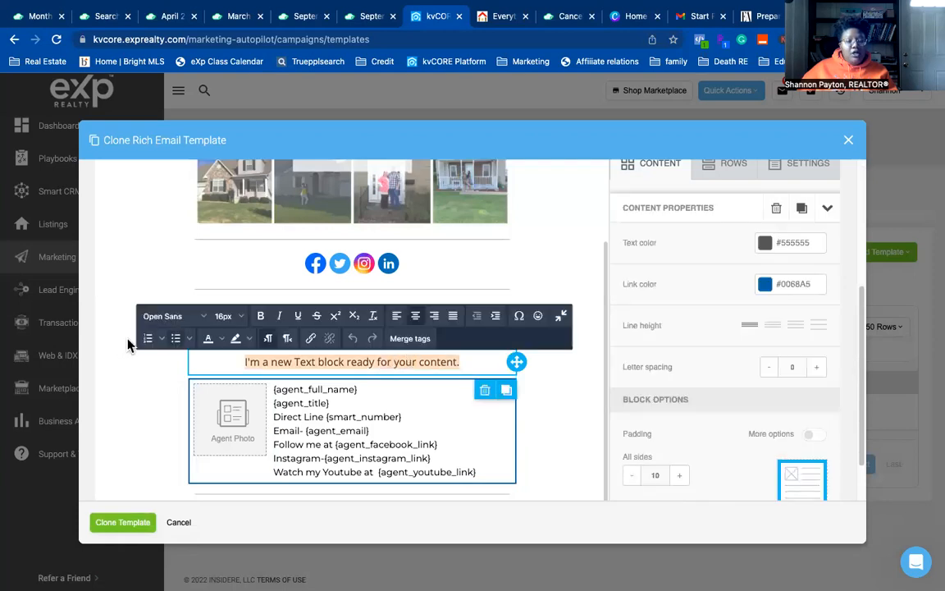
{"action": "left_click", "coordinate": [175, 338]}
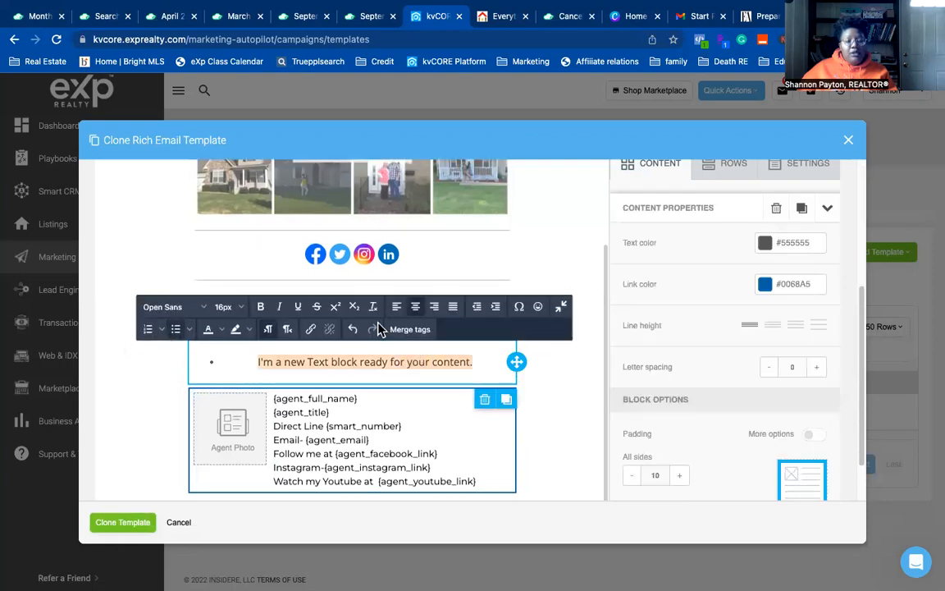
{"action": "left_click", "coordinate": [397, 306]}
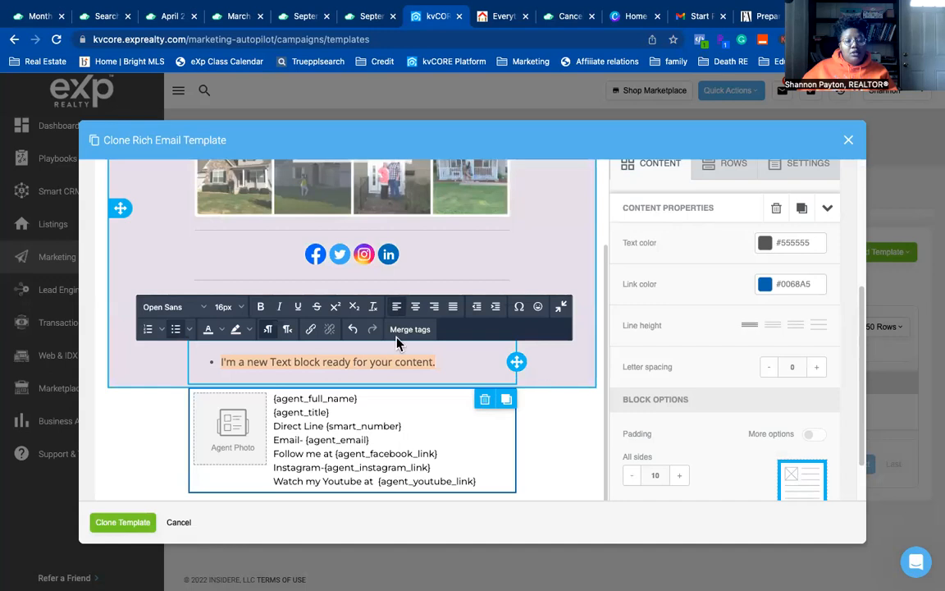
{"action": "left_click", "coordinate": [569, 447]}
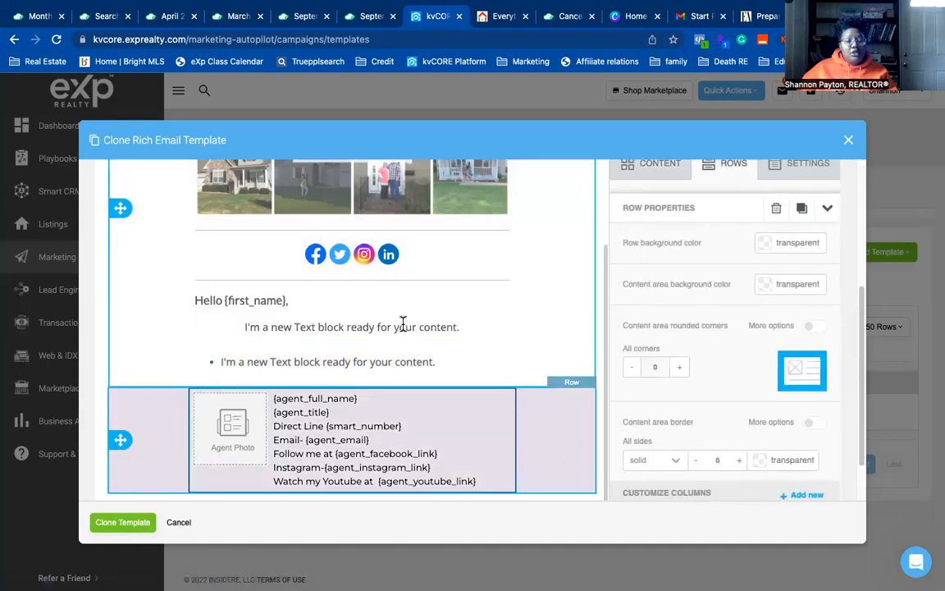
{"action": "left_click", "coordinate": [403, 325]}
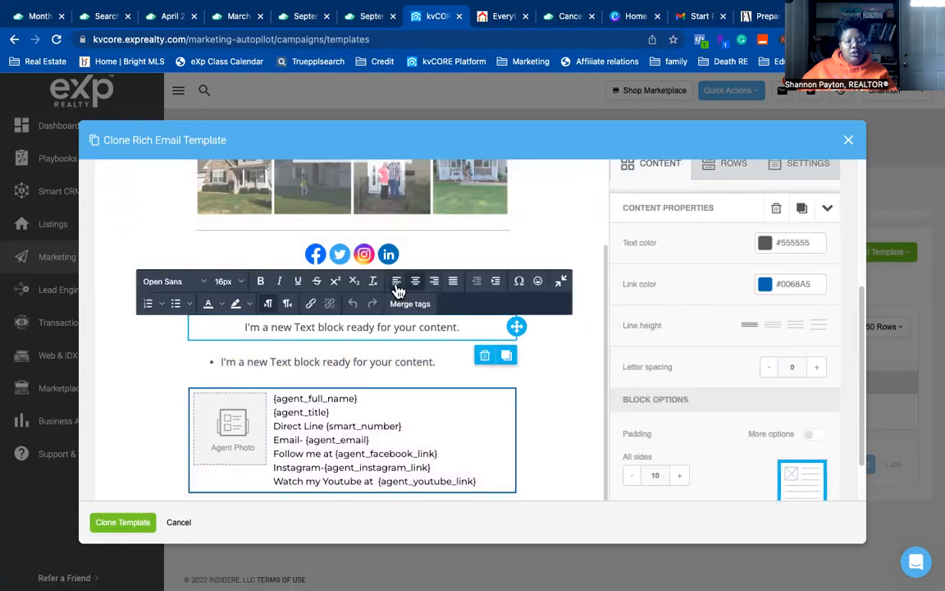
{"action": "left_click", "coordinate": [397, 291]}
{"action": "left_click", "coordinate": [546, 424]}
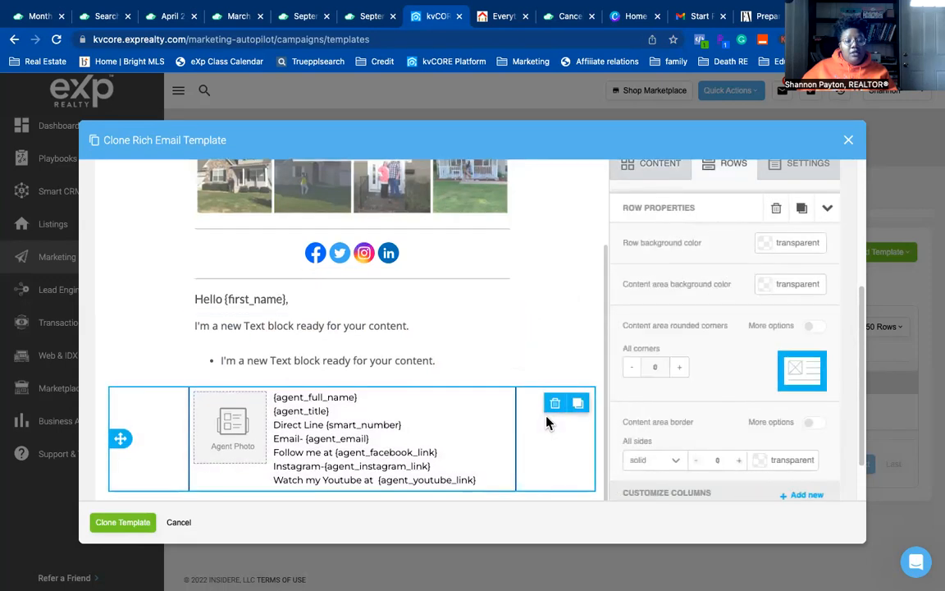
{"action": "scroll", "coordinate": [428, 407], "scroll_direction": "down", "scroll_amount": 1}
{"action": "left_click", "coordinate": [428, 407]}
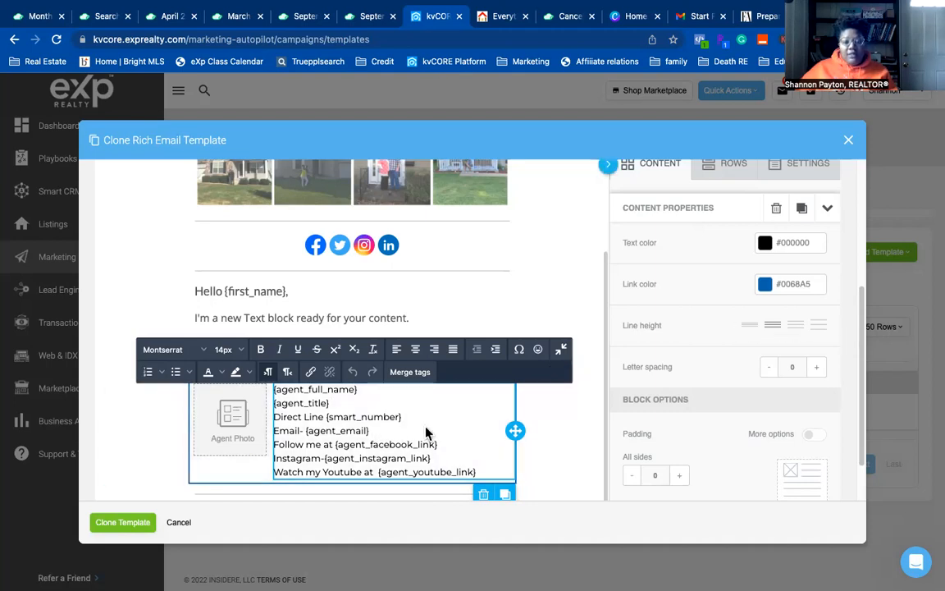
{"action": "scroll", "coordinate": [354, 454], "scroll_direction": "down", "scroll_amount": 1}
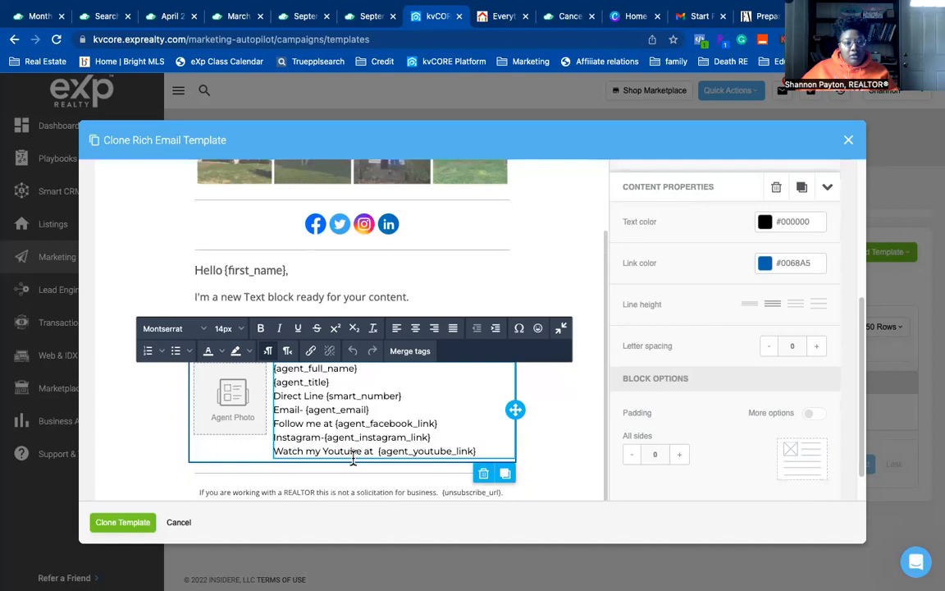
{"action": "left_click", "coordinate": [402, 452]}
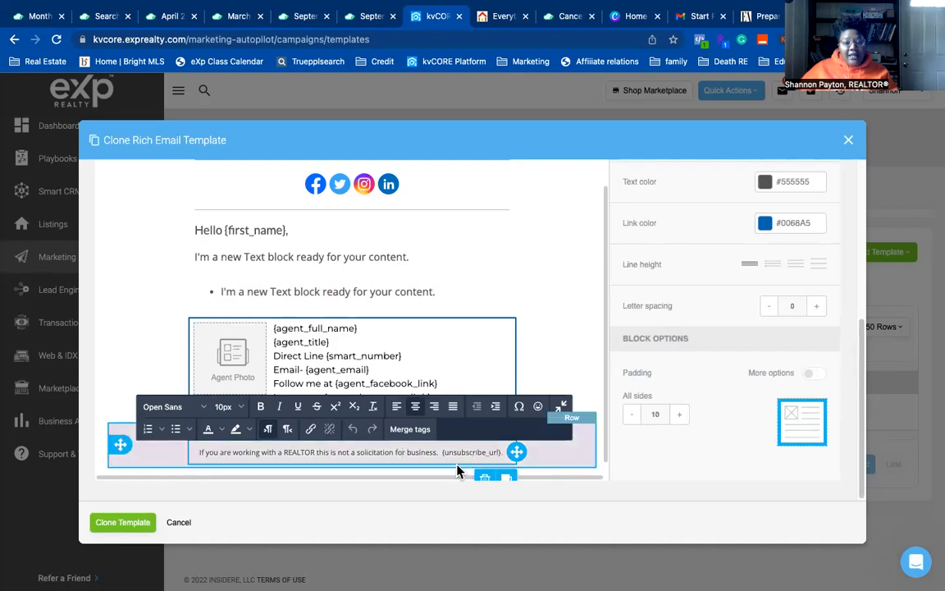
{"action": "left_click", "coordinate": [406, 435]}
{"action": "scroll", "coordinate": [513, 408], "scroll_direction": "down", "scroll_amount": 5}
{"action": "scroll", "coordinate": [512, 408], "scroll_direction": "down", "scroll_amount": 5}
{"action": "scroll", "coordinate": [665, 355], "scroll_direction": "down", "scroll_amount": 3}
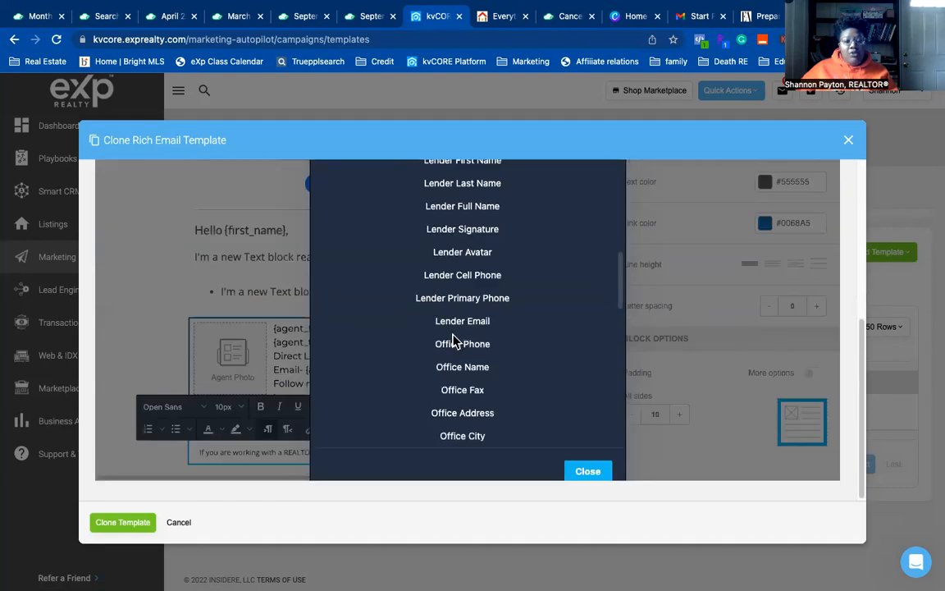
{"action": "scroll", "coordinate": [454, 341], "scroll_direction": "down", "scroll_amount": 10}
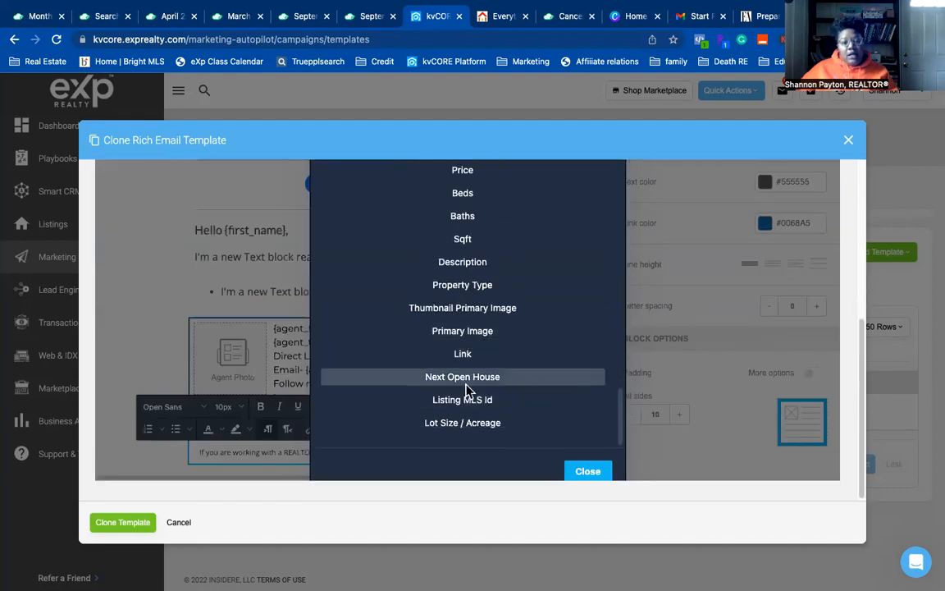
{"action": "scroll", "coordinate": [507, 390], "scroll_direction": "up", "scroll_amount": 3}
{"action": "scroll", "coordinate": [506, 389], "scroll_direction": "up", "scroll_amount": 6}
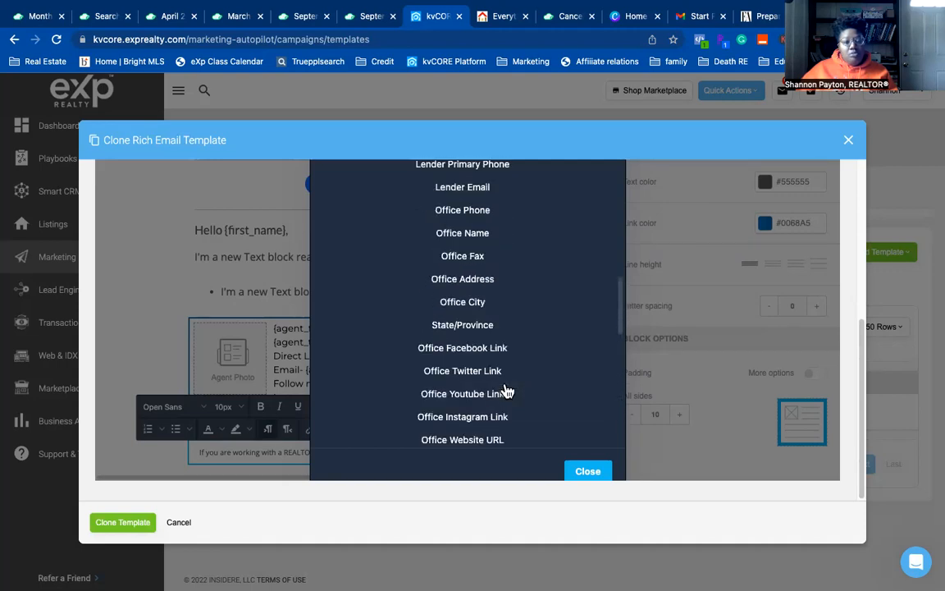
{"action": "scroll", "coordinate": [506, 391], "scroll_direction": "up", "scroll_amount": 4}
{"action": "scroll", "coordinate": [506, 390], "scroll_direction": "up", "scroll_amount": 5}
{"action": "scroll", "coordinate": [506, 390], "scroll_direction": "down", "scroll_amount": 10}
{"action": "scroll", "coordinate": [506, 391], "scroll_direction": "down", "scroll_amount": 5}
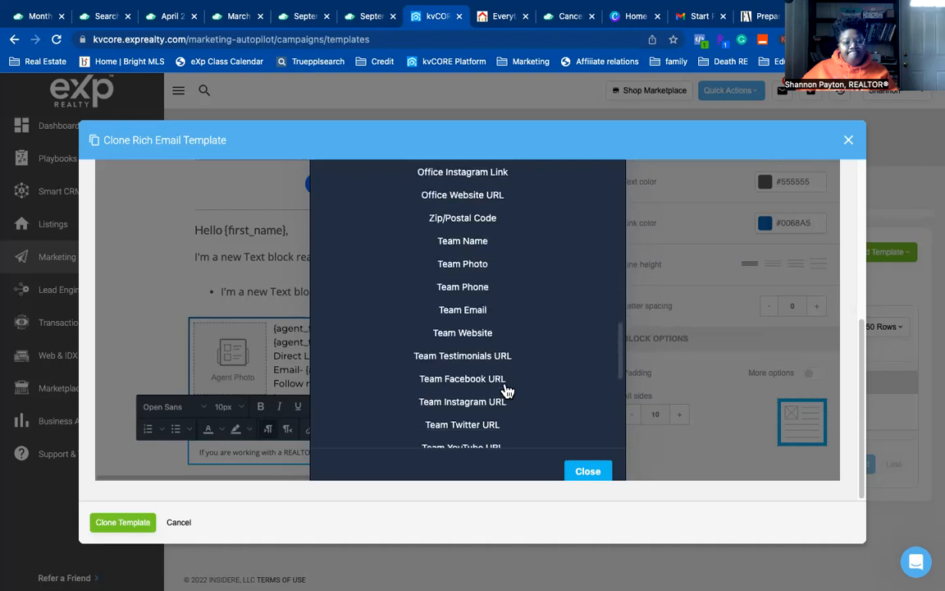
{"action": "scroll", "coordinate": [507, 392], "scroll_direction": "down", "scroll_amount": 2}
{"action": "scroll", "coordinate": [506, 391], "scroll_direction": "down", "scroll_amount": 6}
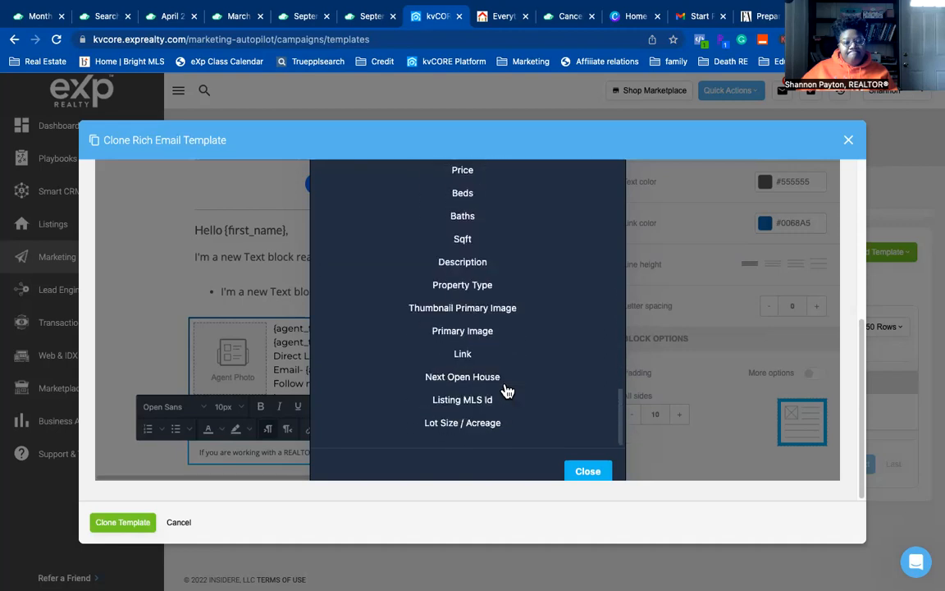
{"action": "scroll", "coordinate": [517, 384], "scroll_direction": "up", "scroll_amount": 5}
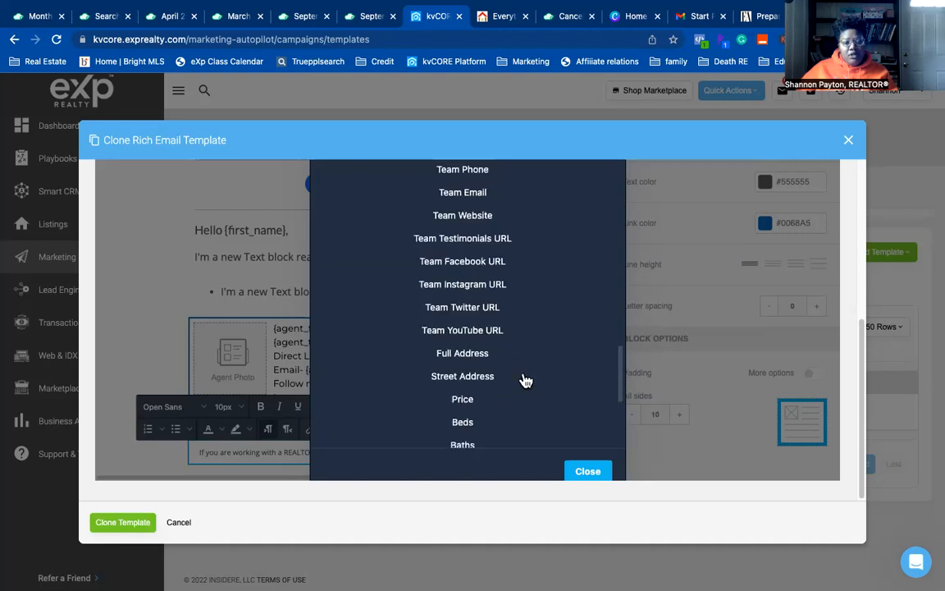
{"action": "scroll", "coordinate": [525, 380], "scroll_direction": "up", "scroll_amount": 2}
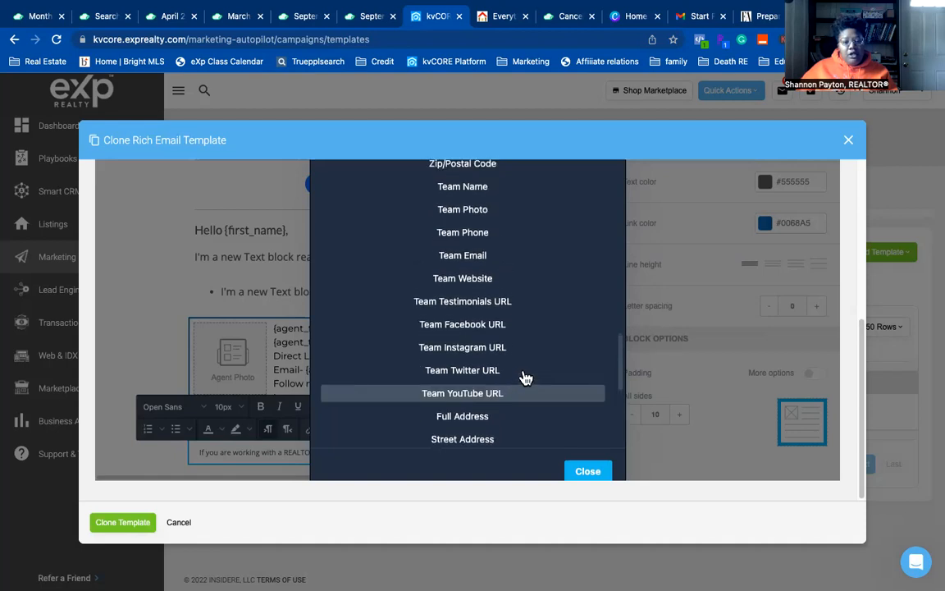
{"action": "scroll", "coordinate": [525, 379], "scroll_direction": "up", "scroll_amount": 3}
{"action": "scroll", "coordinate": [525, 383], "scroll_direction": "up", "scroll_amount": 2}
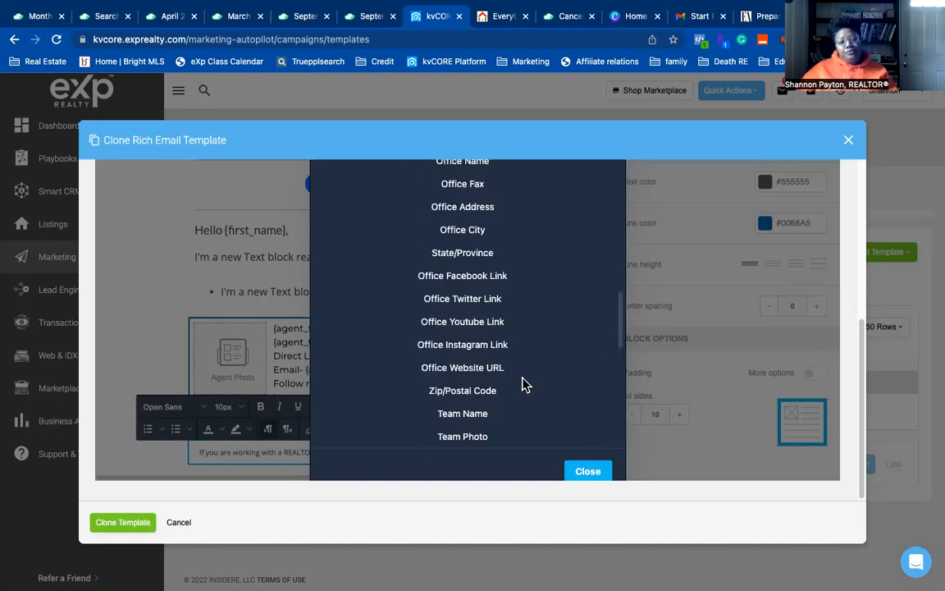
{"action": "scroll", "coordinate": [523, 382], "scroll_direction": "up", "scroll_amount": 3}
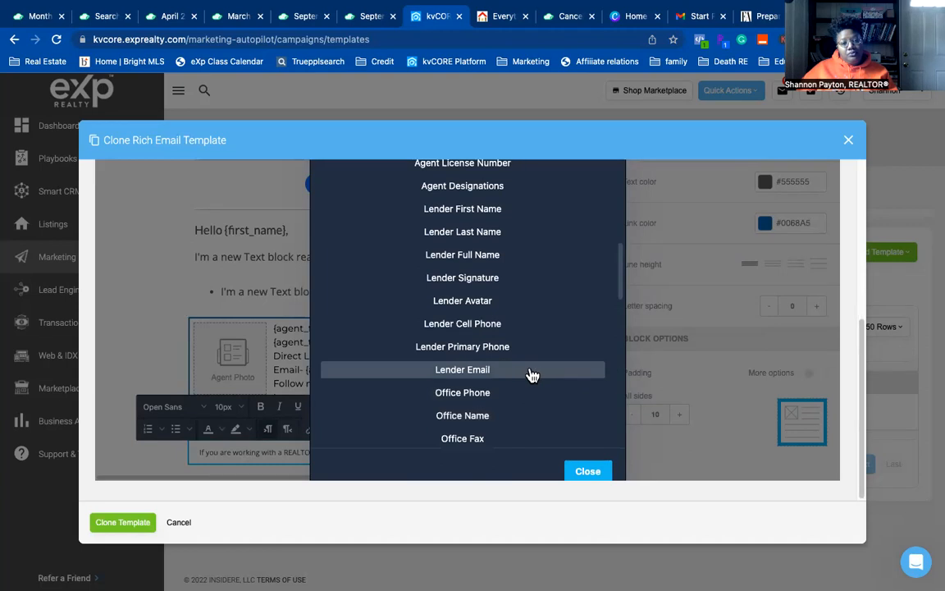
{"action": "scroll", "coordinate": [531, 375], "scroll_direction": "up", "scroll_amount": 3}
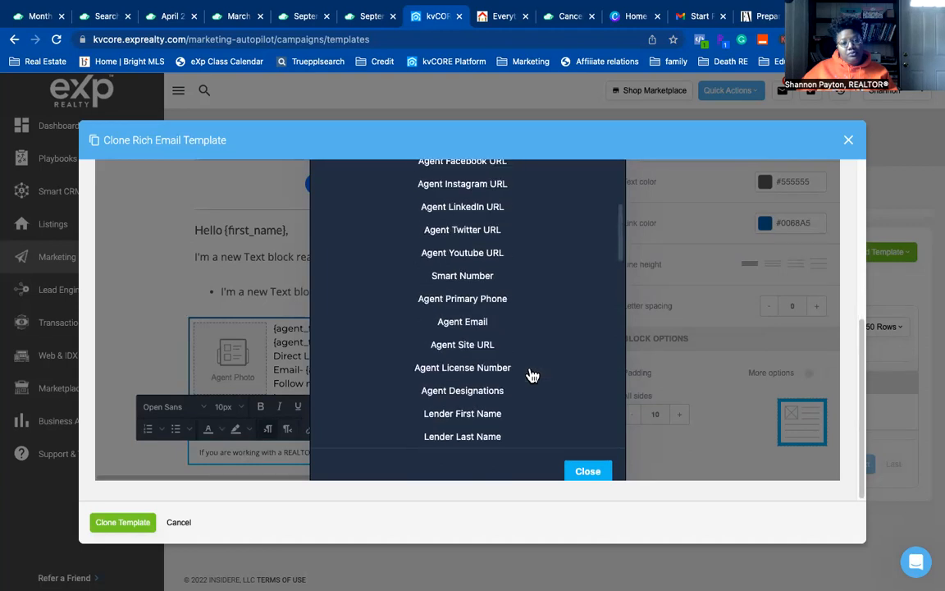
{"action": "scroll", "coordinate": [531, 375], "scroll_direction": "up", "scroll_amount": 2}
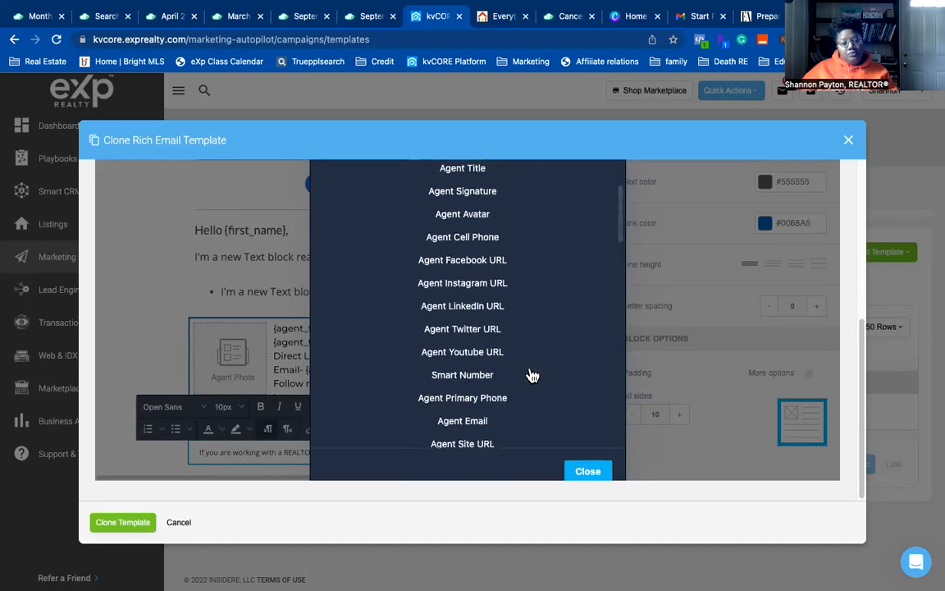
{"action": "scroll", "coordinate": [532, 375], "scroll_direction": "up", "scroll_amount": 3}
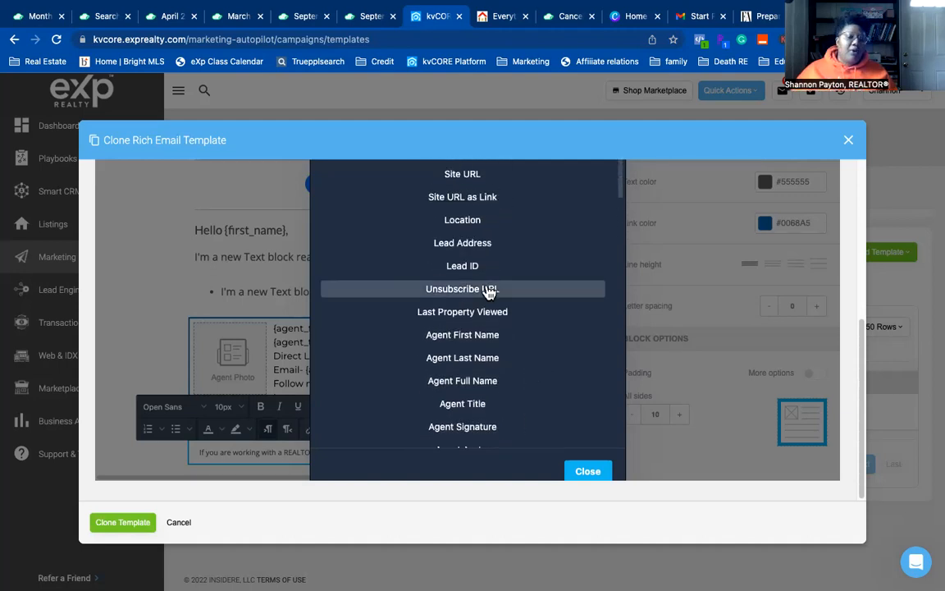
{"action": "left_click", "coordinate": [588, 472]}
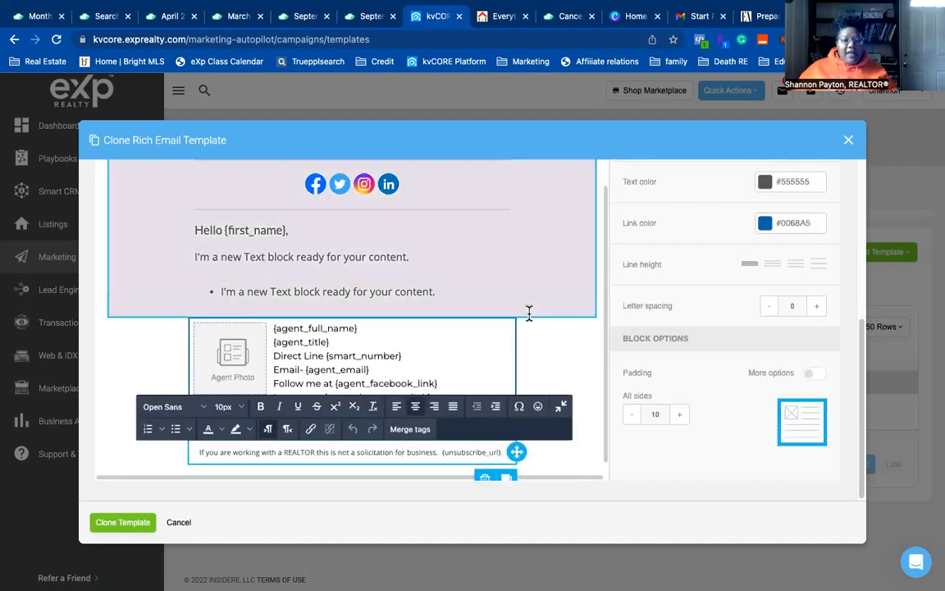
- Drag a Text block into the signature row and move it beneath the agent photo
{"action": "left_click", "coordinate": [464, 346]}
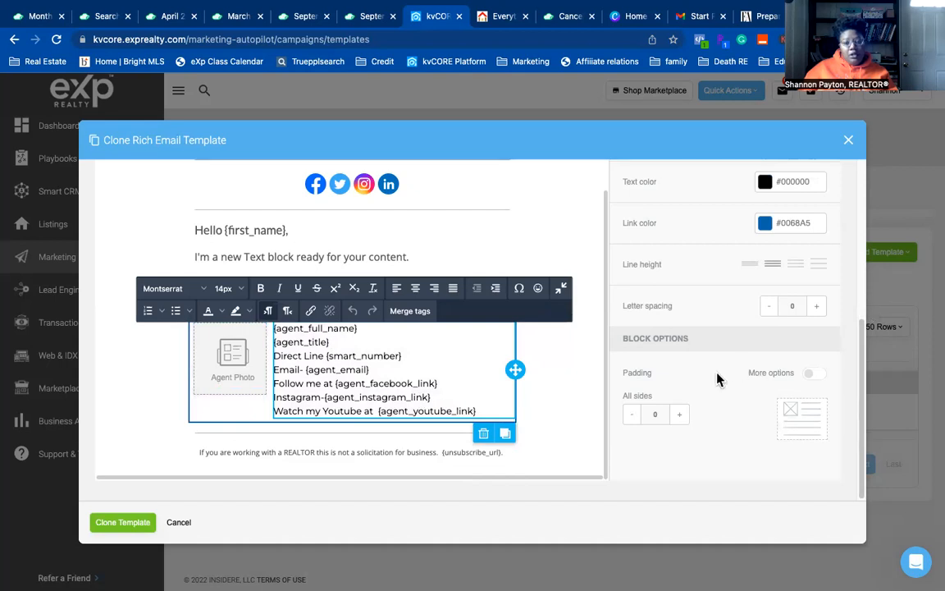
{"action": "scroll", "coordinate": [720, 379], "scroll_direction": "up", "scroll_amount": 5}
{"action": "scroll", "coordinate": [720, 379], "scroll_direction": "down", "scroll_amount": 4}
{"action": "scroll", "coordinate": [720, 379], "scroll_direction": "down", "scroll_amount": 1}
{"action": "scroll", "coordinate": [721, 376], "scroll_direction": "up", "scroll_amount": 3}
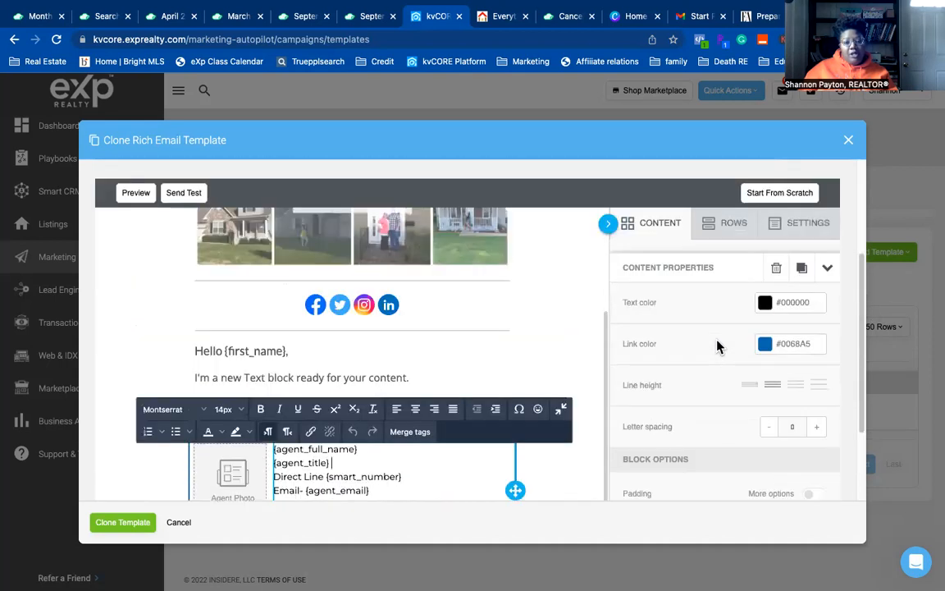
{"action": "left_click", "coordinate": [724, 227]}
{"action": "scroll", "coordinate": [543, 389], "scroll_direction": "down", "scroll_amount": 2}
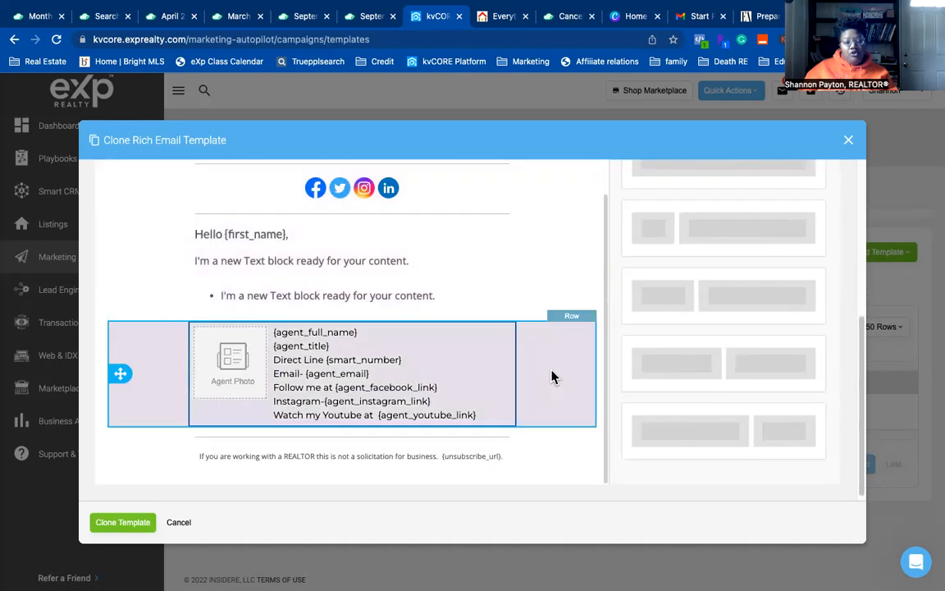
{"action": "scroll", "coordinate": [552, 375], "scroll_direction": "up", "scroll_amount": 2}
{"action": "scroll", "coordinate": [669, 280], "scroll_direction": "up", "scroll_amount": 2}
{"action": "left_click", "coordinate": [660, 234]}
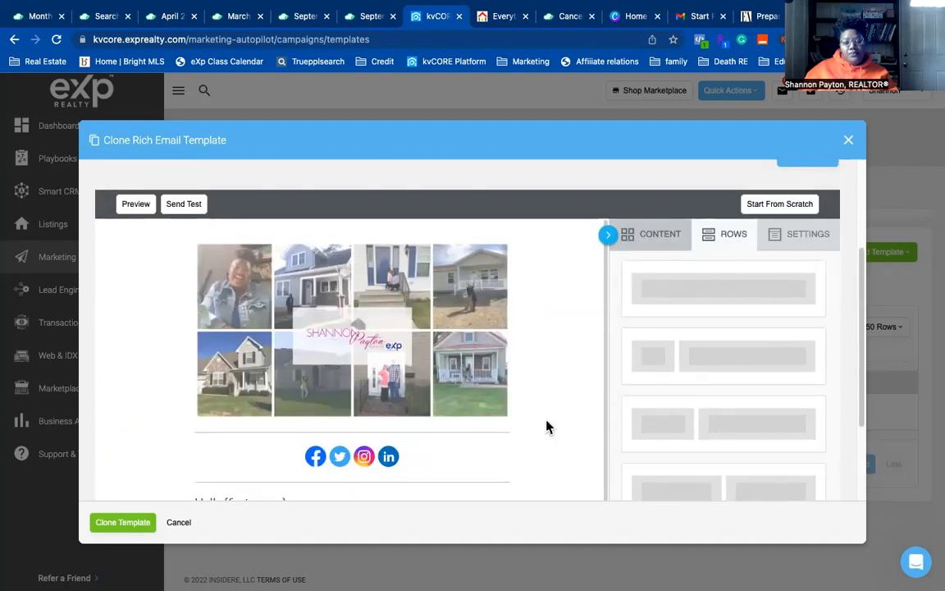
{"action": "scroll", "coordinate": [547, 426], "scroll_direction": "down", "scroll_amount": 3}
{"action": "scroll", "coordinate": [833, 474], "scroll_direction": "down", "scroll_amount": 2}
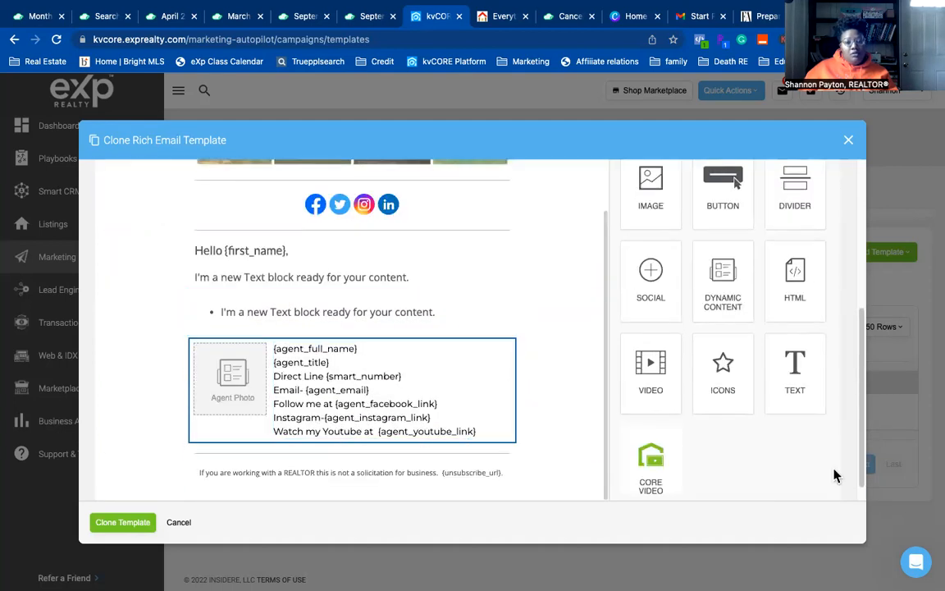
{"action": "left_click_drag", "start_coordinate": [791, 380], "coordinate": [418, 420]}
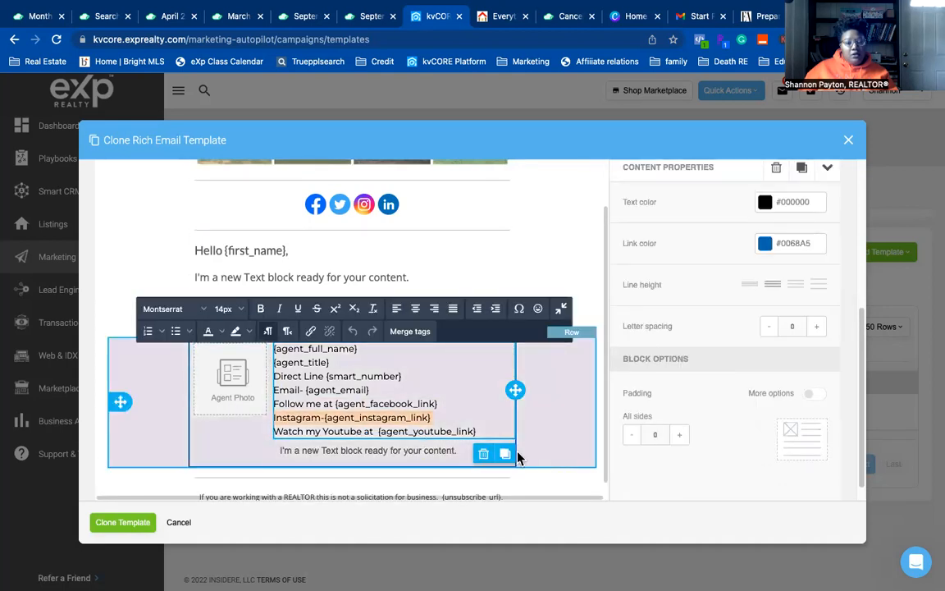
{"action": "left_click", "coordinate": [515, 451]}
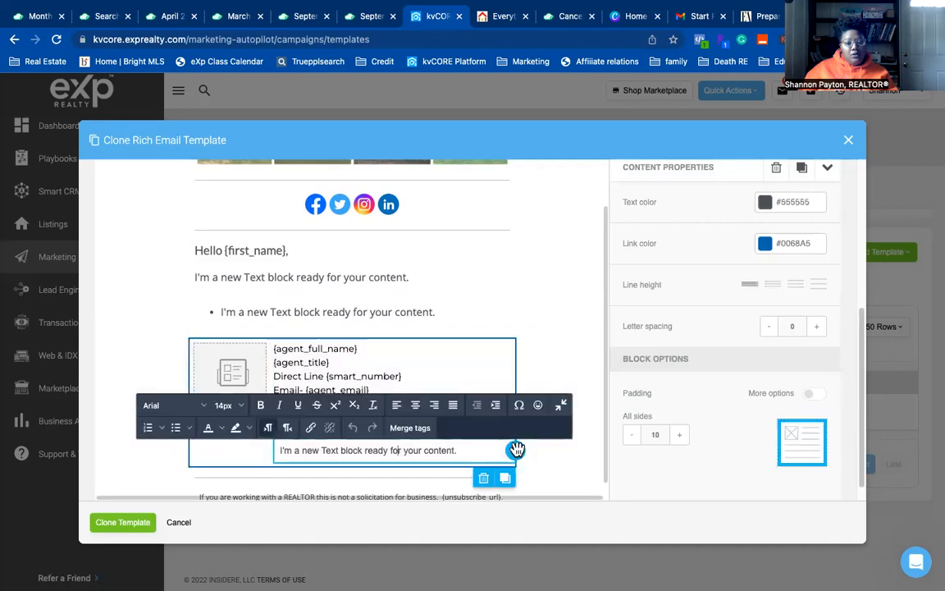
{"action": "left_click_drag", "start_coordinate": [515, 450], "coordinate": [240, 427]}
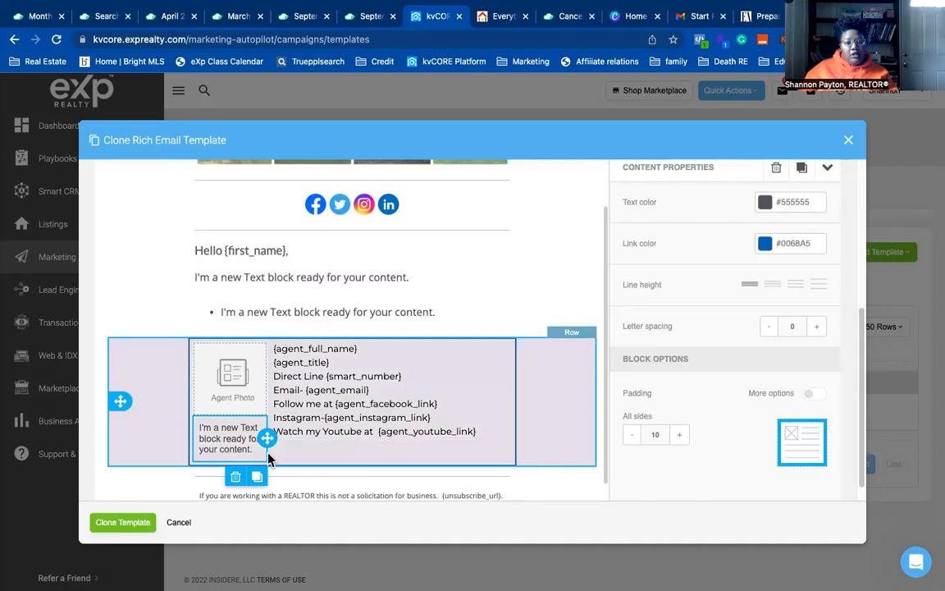
- Replace the new block's placeholder text with the Agent License Number merge tag
{"action": "triple_click", "coordinate": [226, 437]}
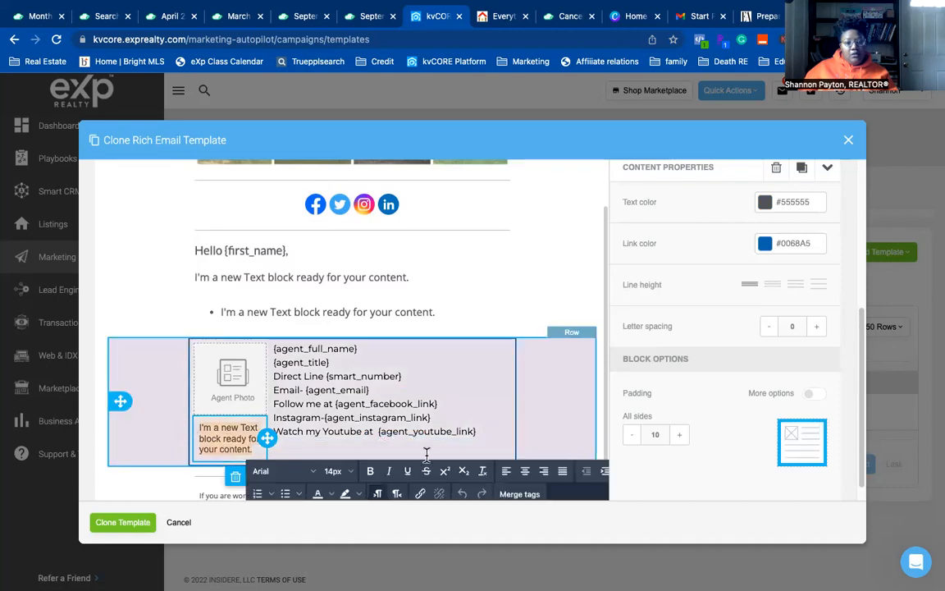
{"action": "left_click", "coordinate": [509, 494]}
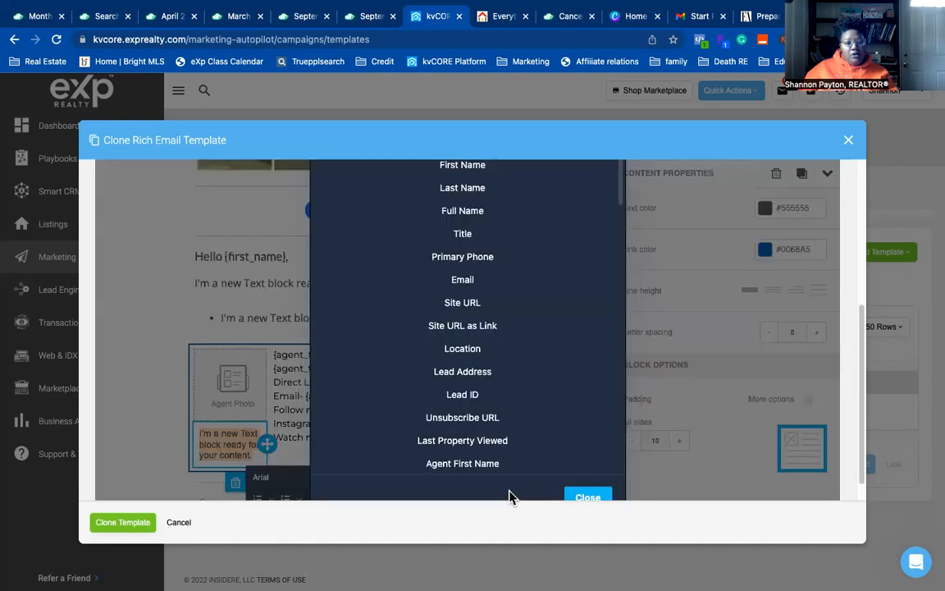
{"action": "scroll", "coordinate": [518, 383], "scroll_direction": "down", "scroll_amount": 3}
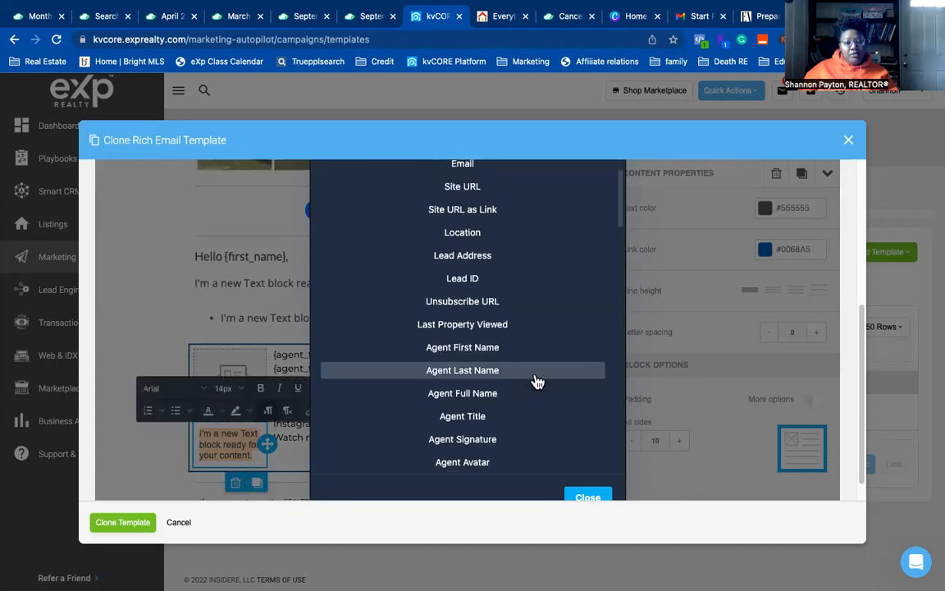
{"action": "scroll", "coordinate": [529, 381], "scroll_direction": "down", "scroll_amount": 4}
{"action": "scroll", "coordinate": [531, 380], "scroll_direction": "down", "scroll_amount": 2}
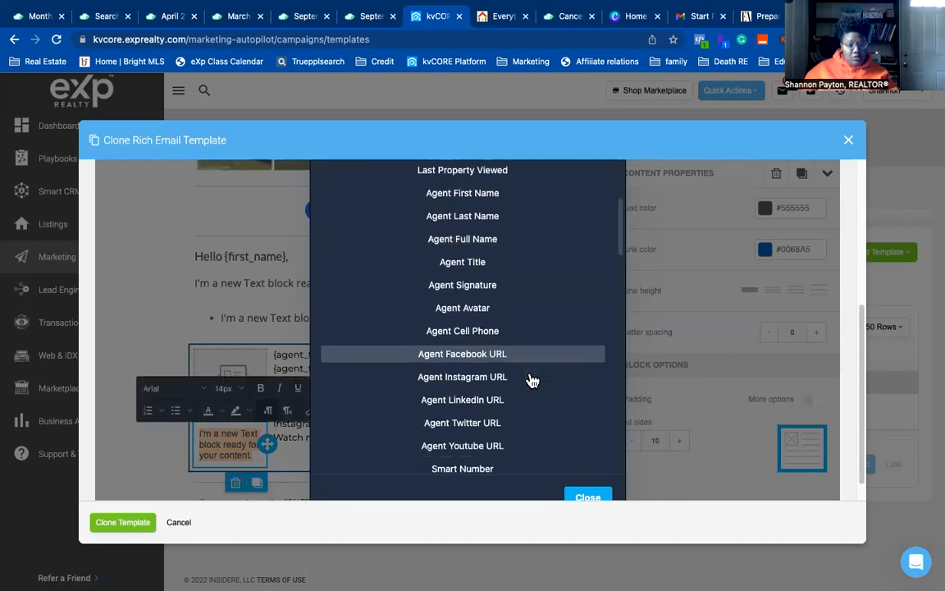
{"action": "scroll", "coordinate": [532, 379], "scroll_direction": "down", "scroll_amount": 5}
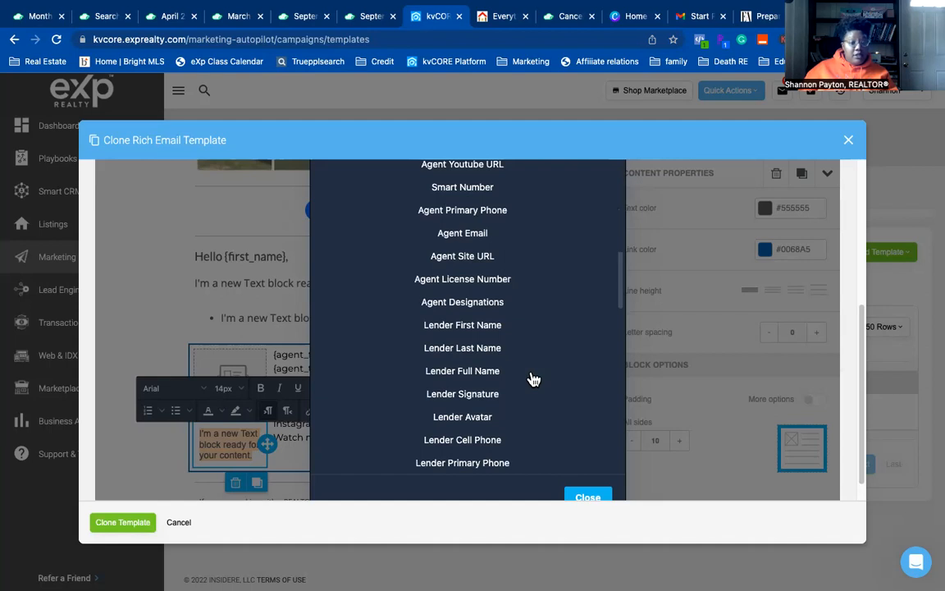
{"action": "left_click", "coordinate": [493, 280]}
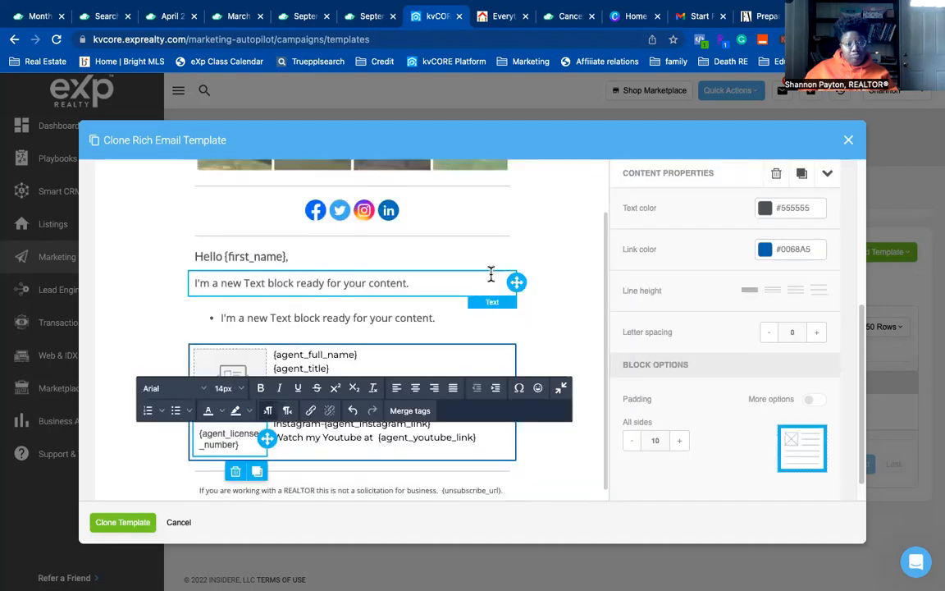
{"action": "left_click", "coordinate": [575, 481]}
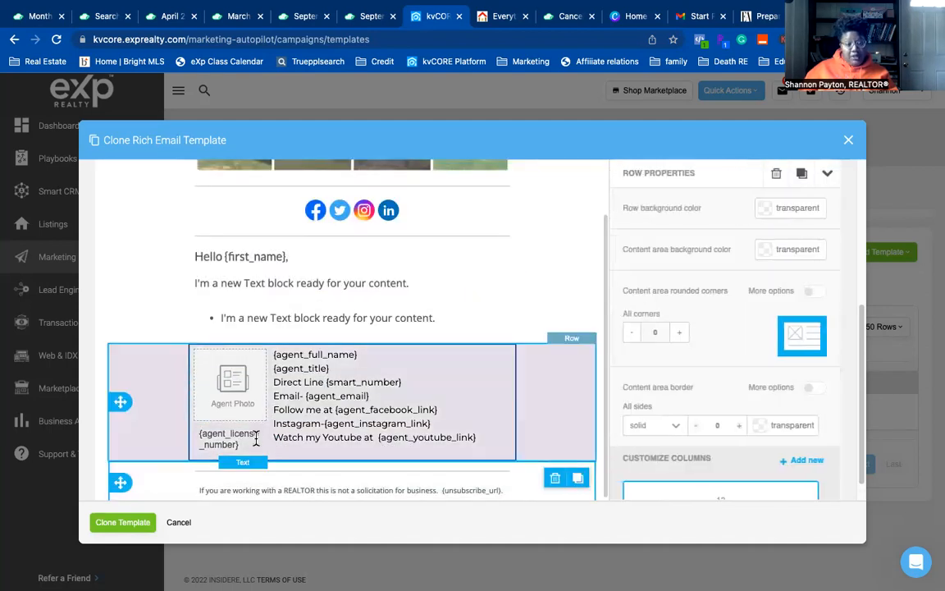
- Add a comma and the Agent Designations merge tag after {agent_full_name}
{"action": "left_click", "coordinate": [376, 356]}
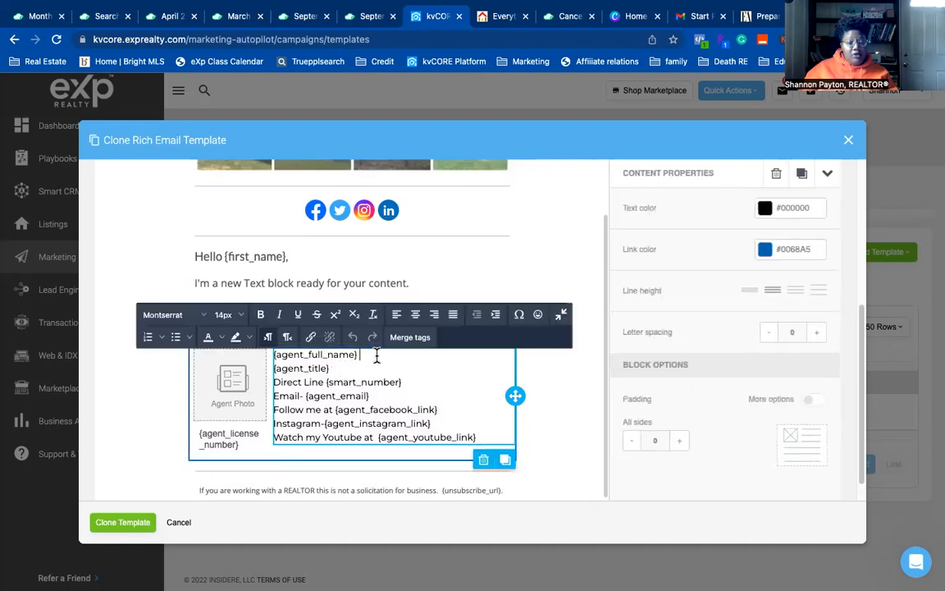
{"action": "type", "text": ","}
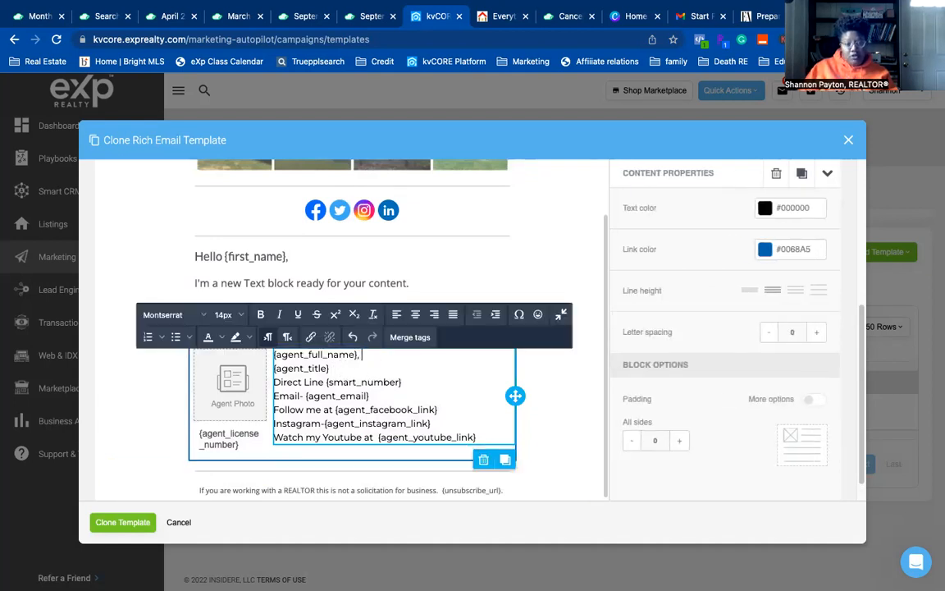
{"action": "left_click", "coordinate": [410, 337]}
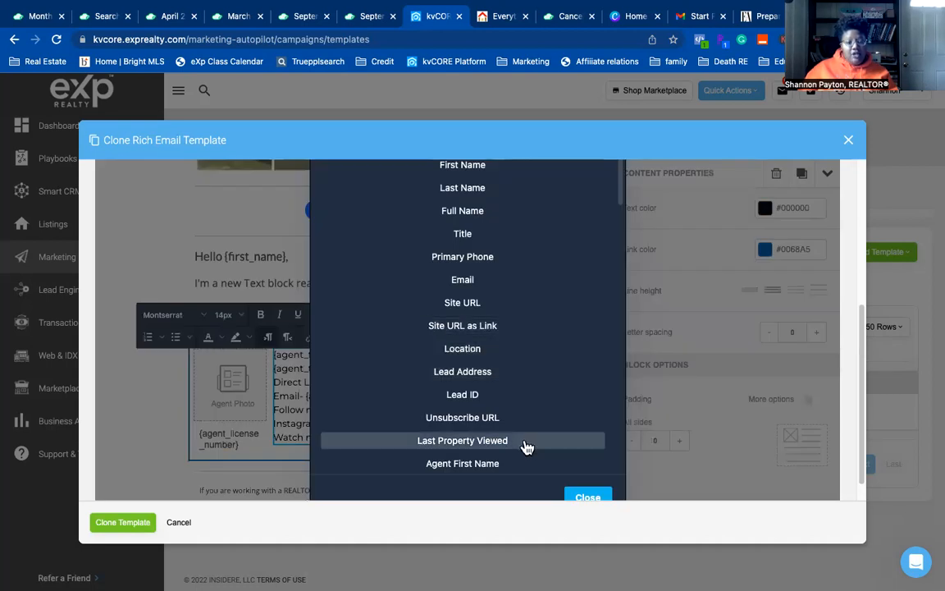
{"action": "scroll", "coordinate": [527, 445], "scroll_direction": "down", "scroll_amount": 3}
{"action": "scroll", "coordinate": [527, 445], "scroll_direction": "down", "scroll_amount": 2}
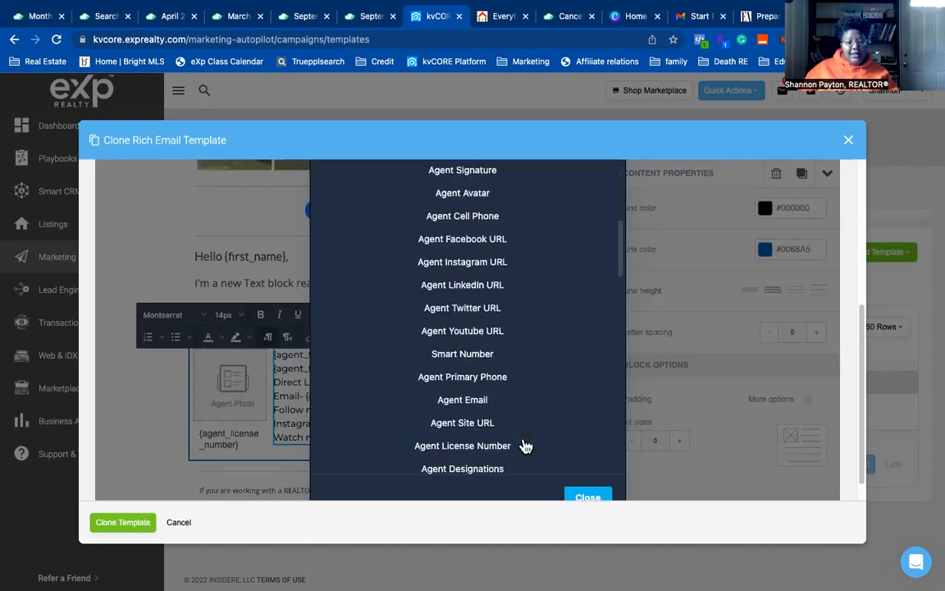
{"action": "scroll", "coordinate": [521, 418], "scroll_direction": "down", "scroll_amount": 2}
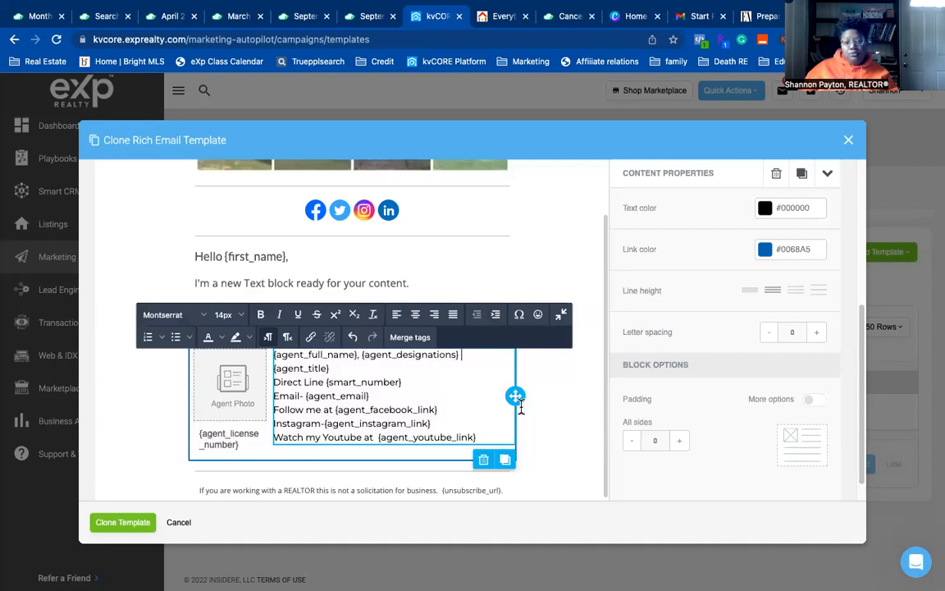
- Finish the signature edit and send a test of the General Bullet email template
{"action": "scroll", "coordinate": [561, 457], "scroll_direction": "up", "scroll_amount": 3}
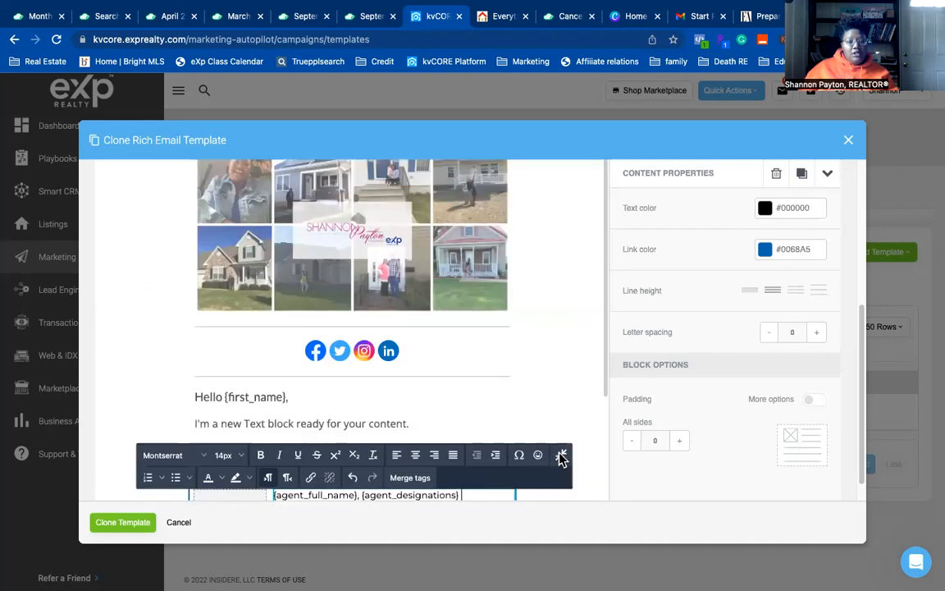
{"action": "left_click", "coordinate": [566, 403]}
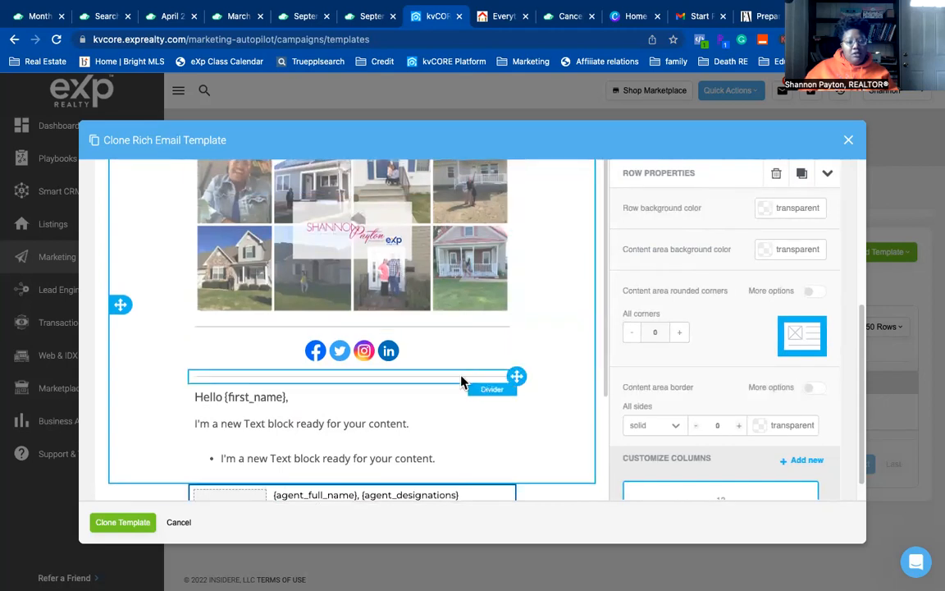
{"action": "scroll", "coordinate": [461, 382], "scroll_direction": "down", "scroll_amount": 3}
{"action": "scroll", "coordinate": [460, 374], "scroll_direction": "down", "scroll_amount": 1}
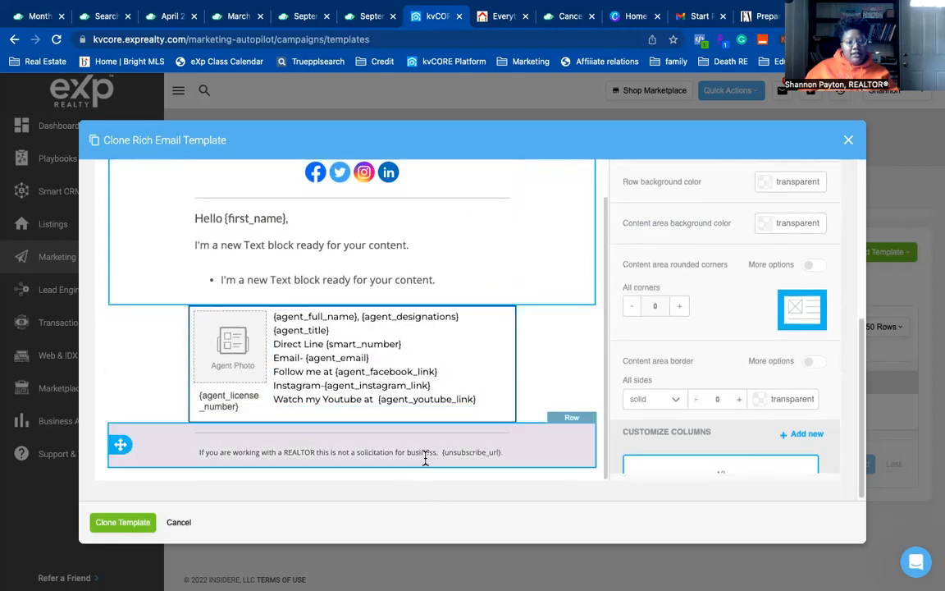
{"action": "scroll", "coordinate": [443, 447], "scroll_direction": "up", "scroll_amount": 10}
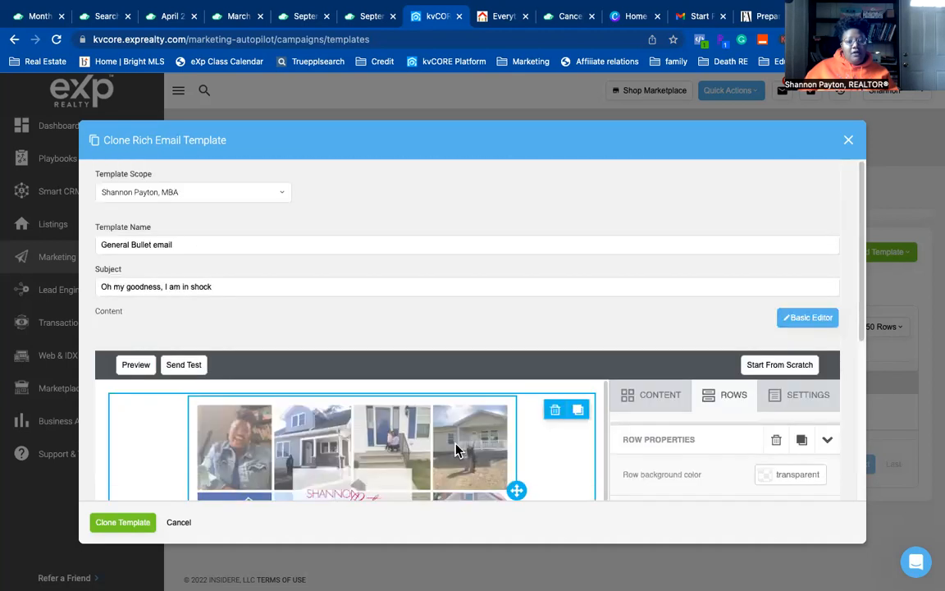
{"action": "left_click", "coordinate": [191, 367]}
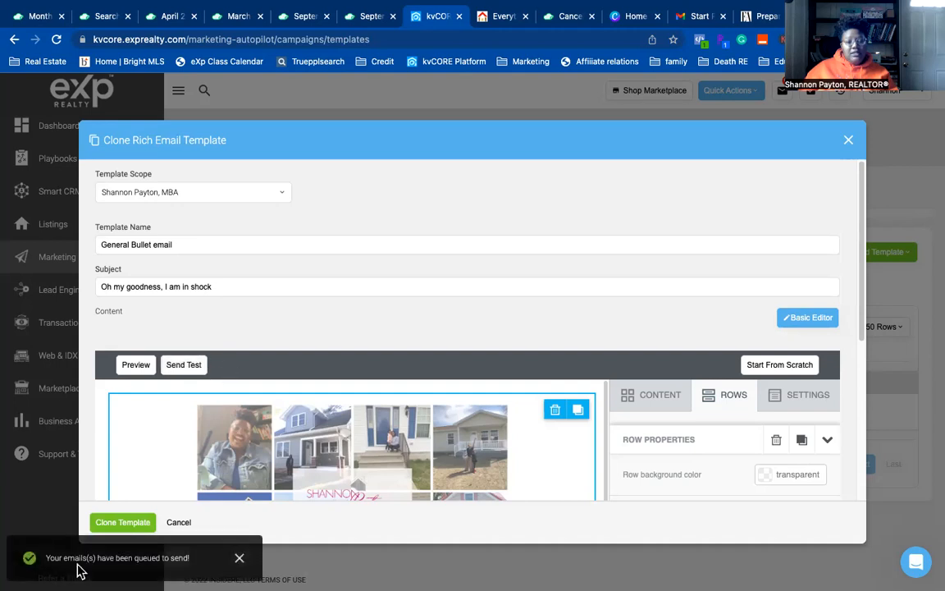
{"action": "left_click", "coordinate": [239, 559]}
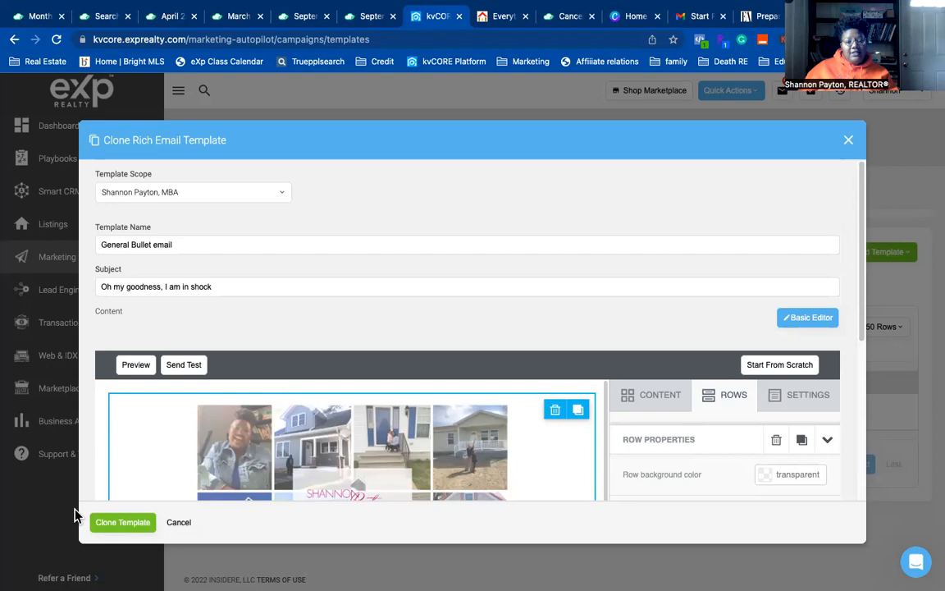
- Save it as a cloned 'General Bullet email' template and move to the Gmail tab
{"action": "left_click", "coordinate": [113, 525]}
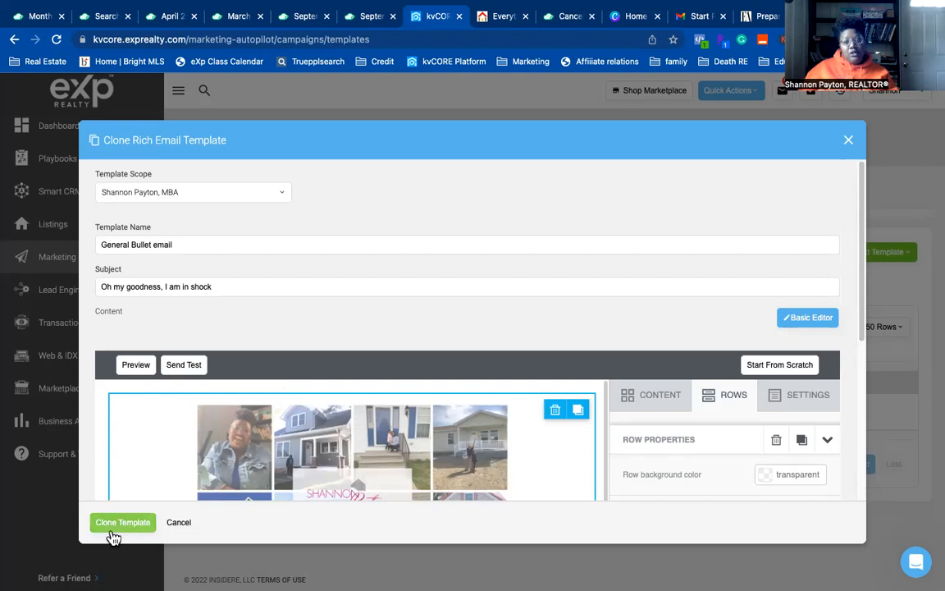
{"action": "left_click", "coordinate": [112, 529]}
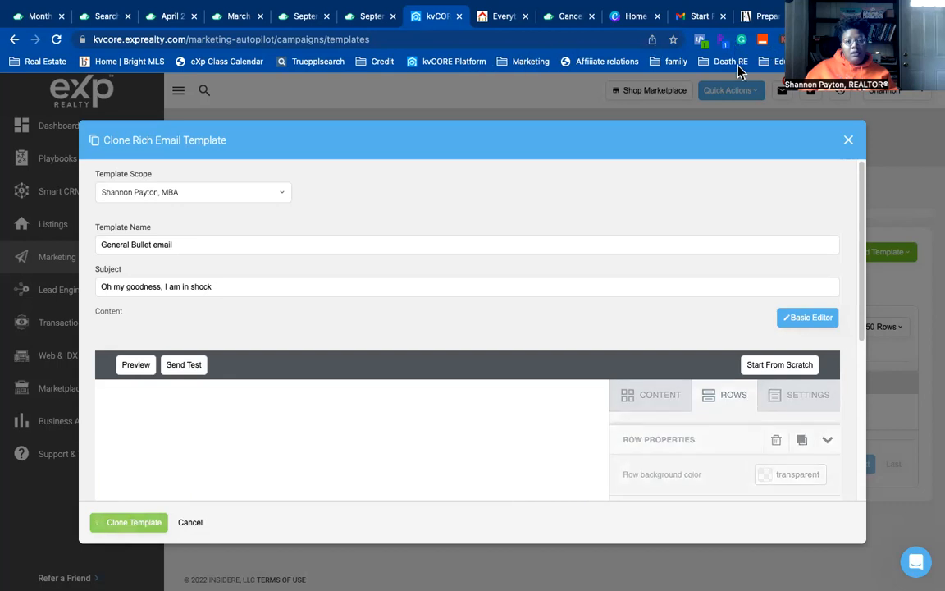
{"action": "left_click", "coordinate": [697, 15]}
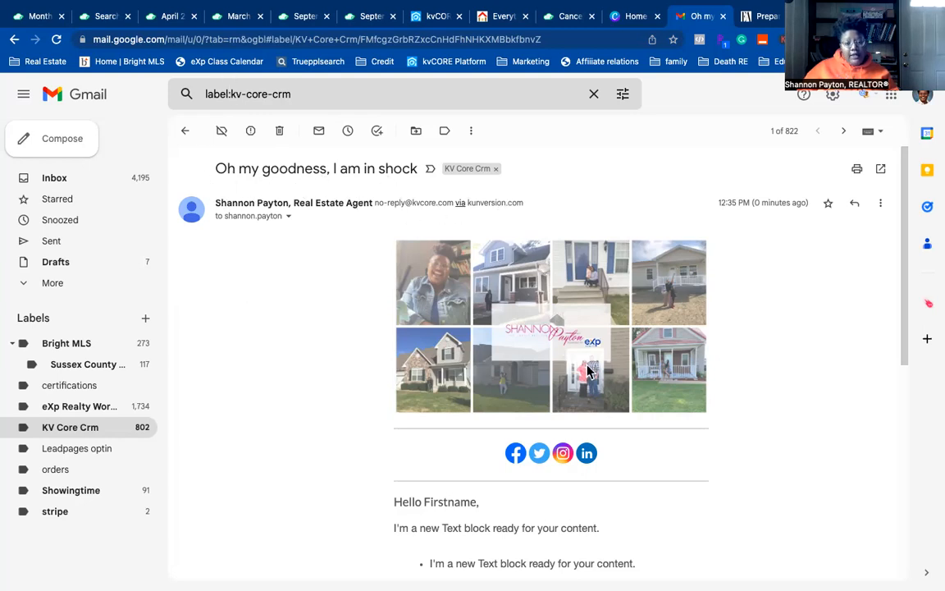
- Scroll the 'Oh my goodness, I am in shock' email to check the license number and unsubscribe disclaimer
{"action": "scroll", "coordinate": [514, 379], "scroll_direction": "down", "scroll_amount": 4}
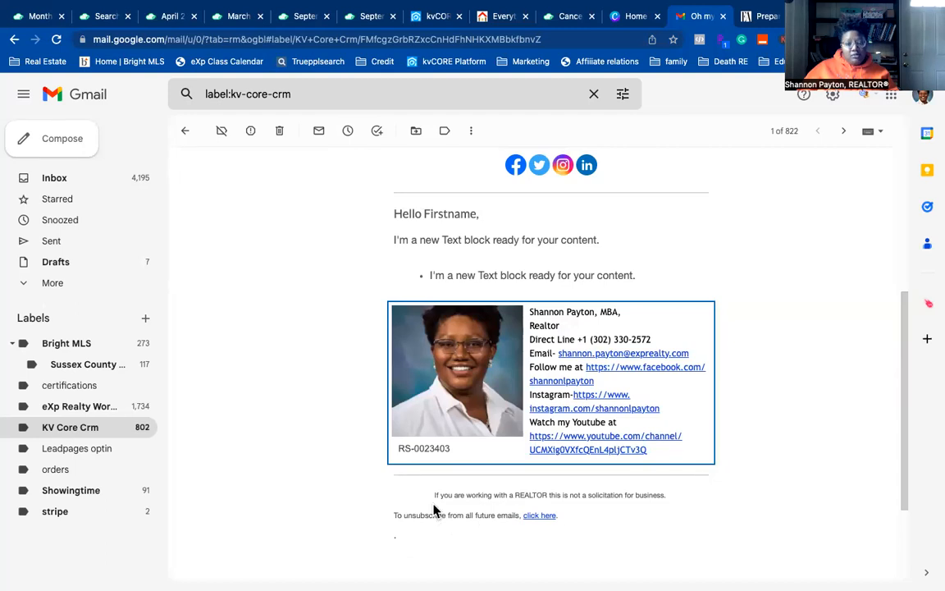
{"action": "scroll", "coordinate": [447, 529], "scroll_direction": "down", "scroll_amount": 3}
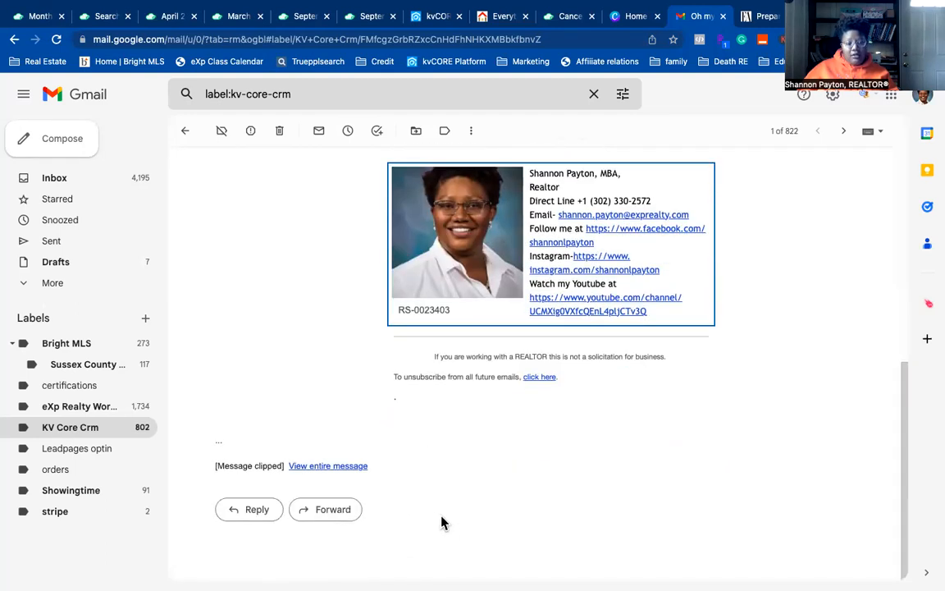
{"action": "scroll", "coordinate": [472, 510], "scroll_direction": "up", "scroll_amount": 5}
{"action": "scroll", "coordinate": [469, 506], "scroll_direction": "down", "scroll_amount": 4}
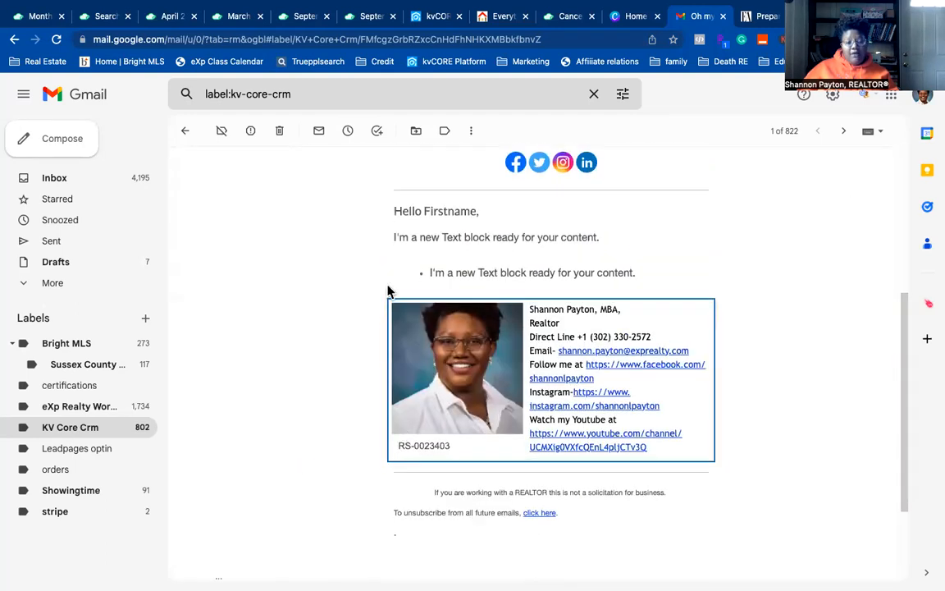